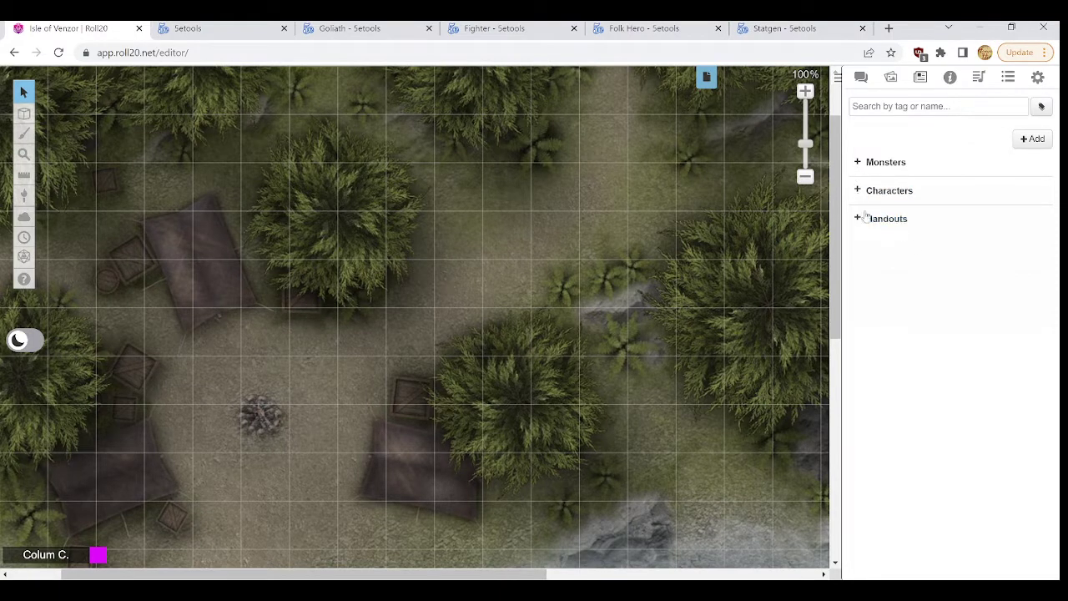
# Step: Open the character sheet of Esker from the current characters in the journal and choose to edit it directly
pyautogui.click(857, 194)
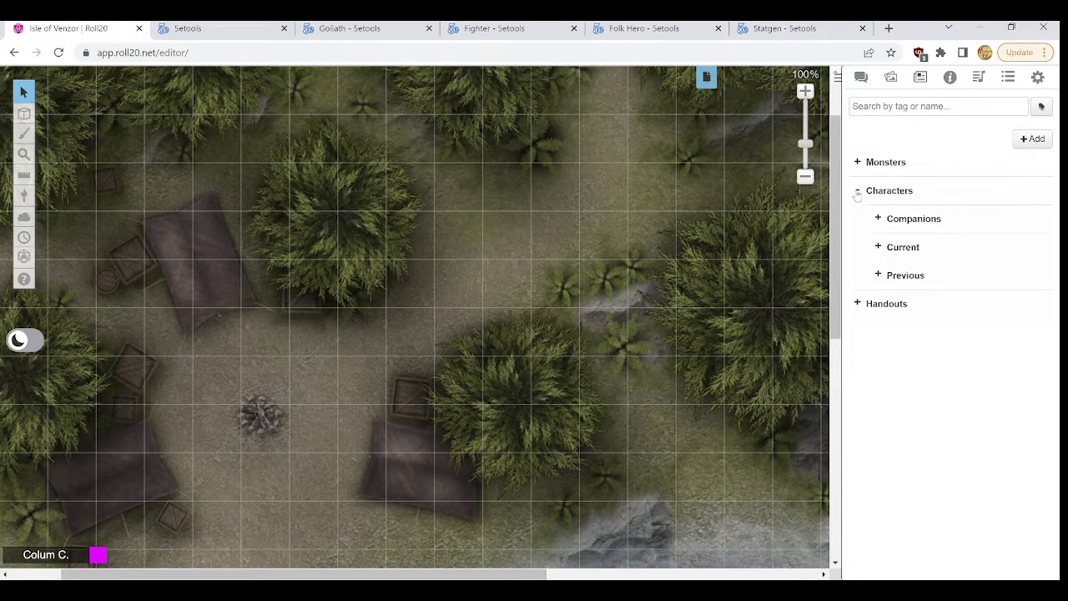
pyautogui.click(879, 247)
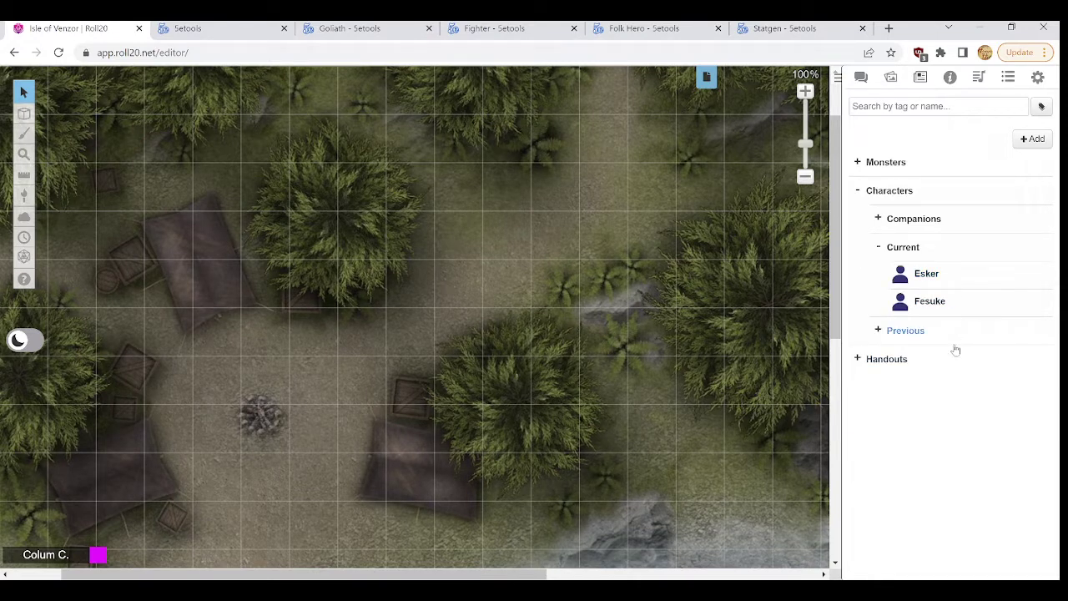
pyautogui.click(926, 274)
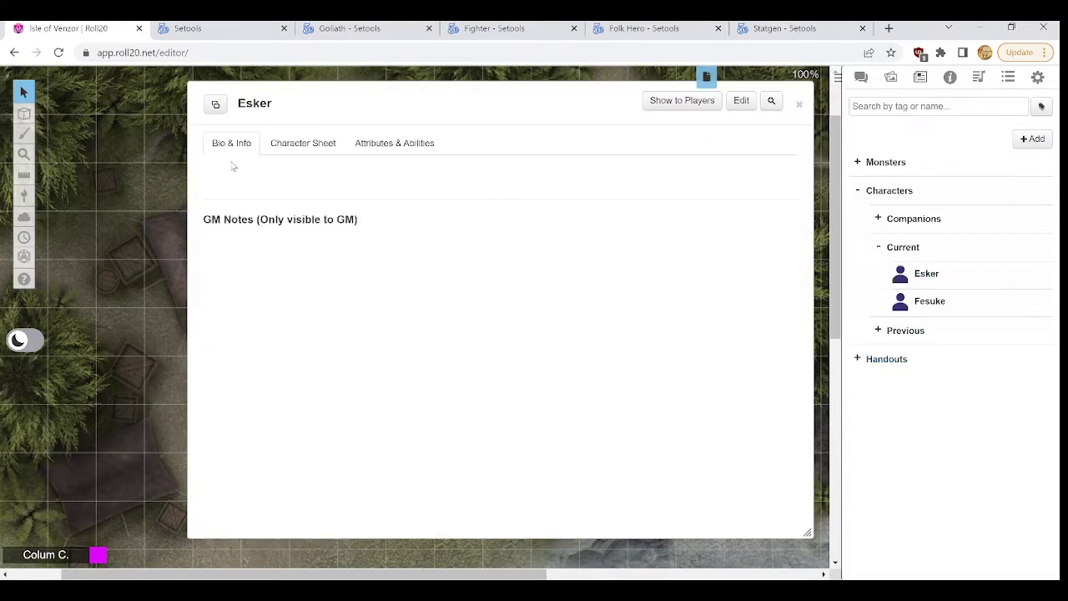
pyautogui.click(247, 156)
pyautogui.click(310, 147)
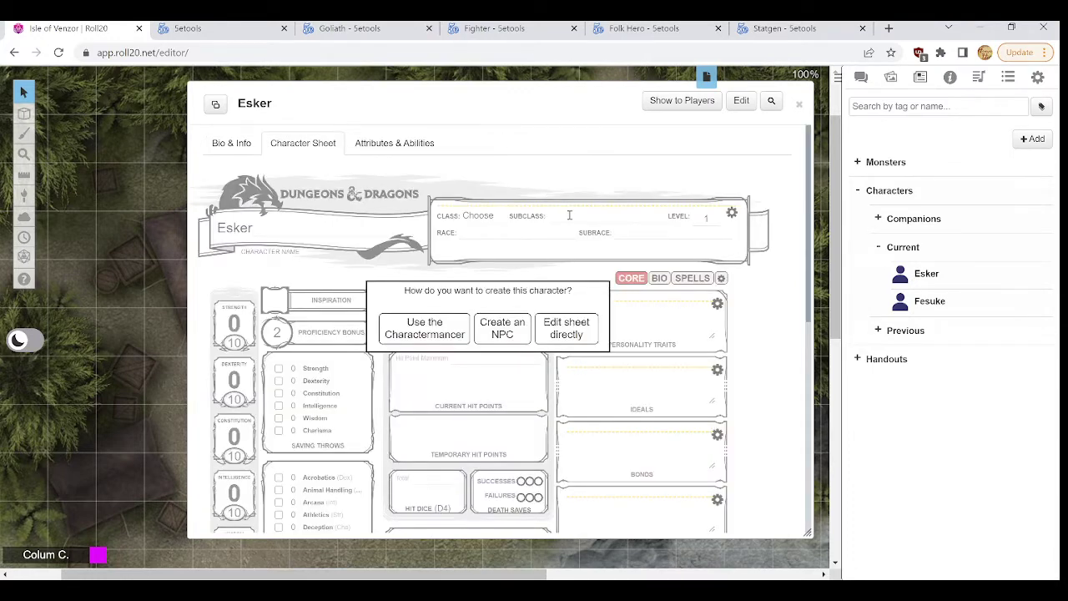
pyautogui.click(587, 334)
# Step: Set Esker's class to Fighter in the character sheet header
pyautogui.scroll(-2, 494, 237)
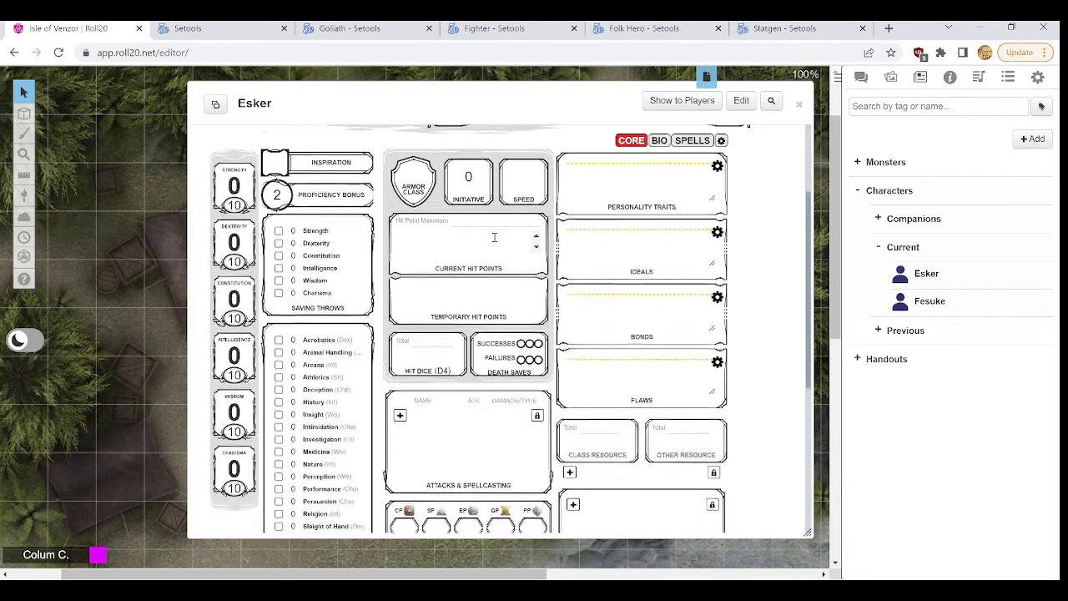
pyautogui.scroll(-4, 494, 237)
pyautogui.scroll(5, 541, 251)
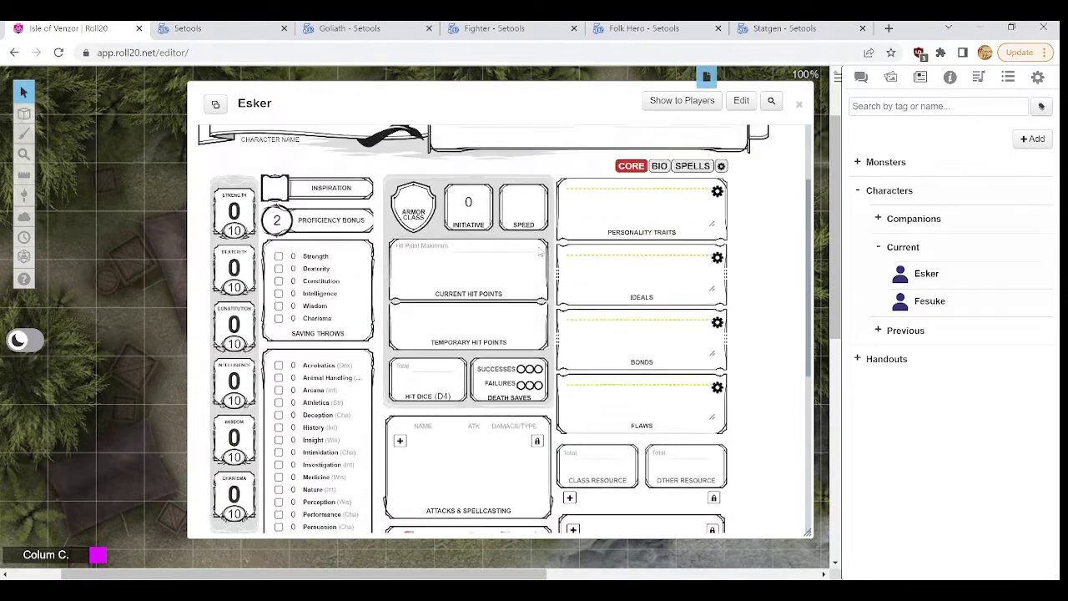
pyautogui.scroll(2, 539, 249)
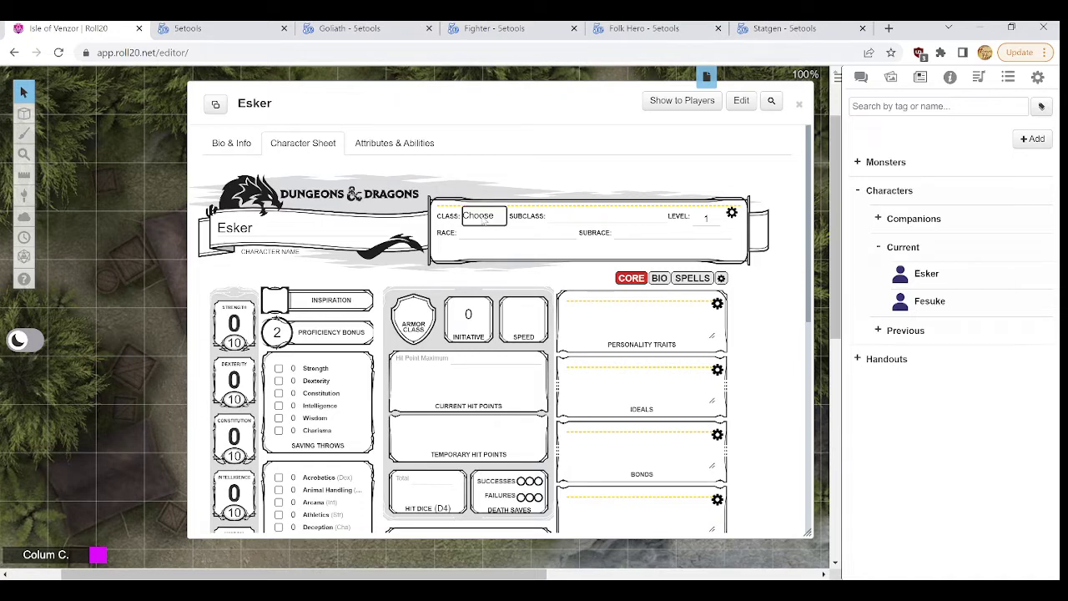
pyautogui.click(490, 300)
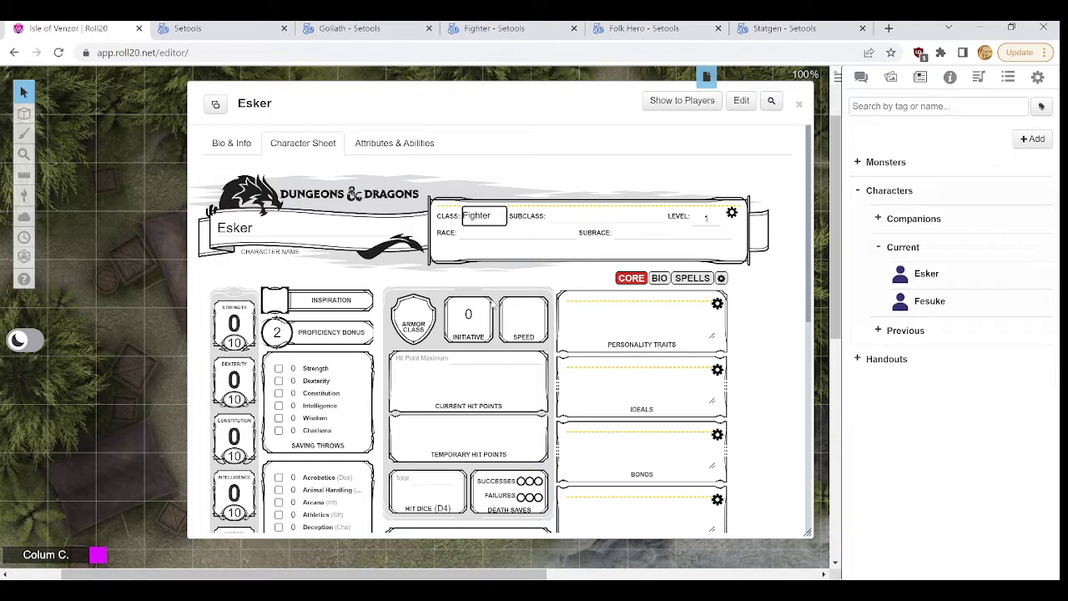
pyautogui.click(516, 276)
# Step: Set the current hit dice to 1 on the character sheet
pyautogui.scroll(-1, 549, 266)
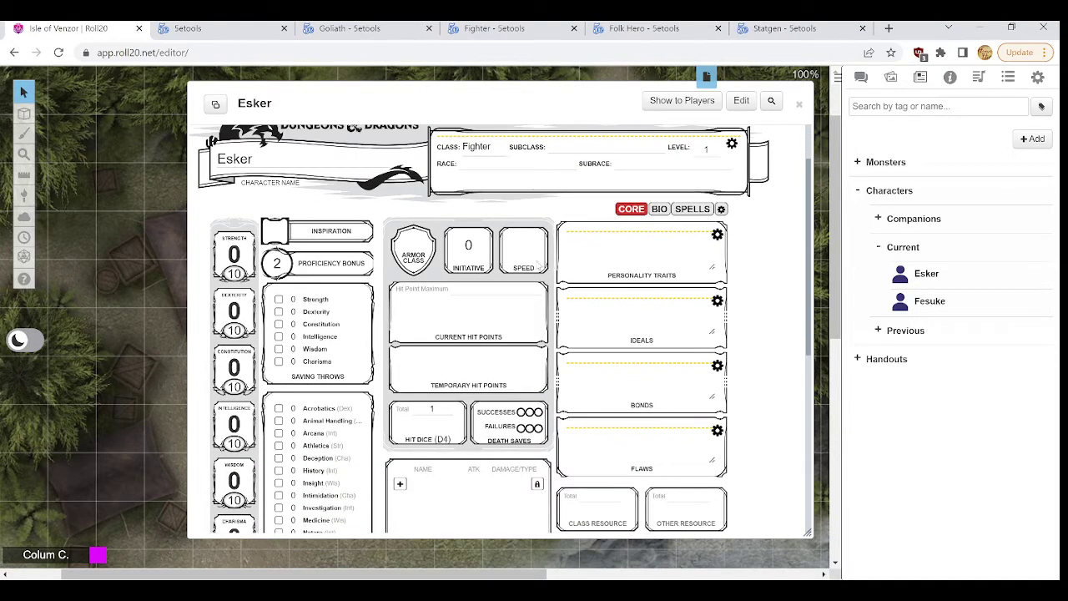
pyautogui.scroll(1, 539, 266)
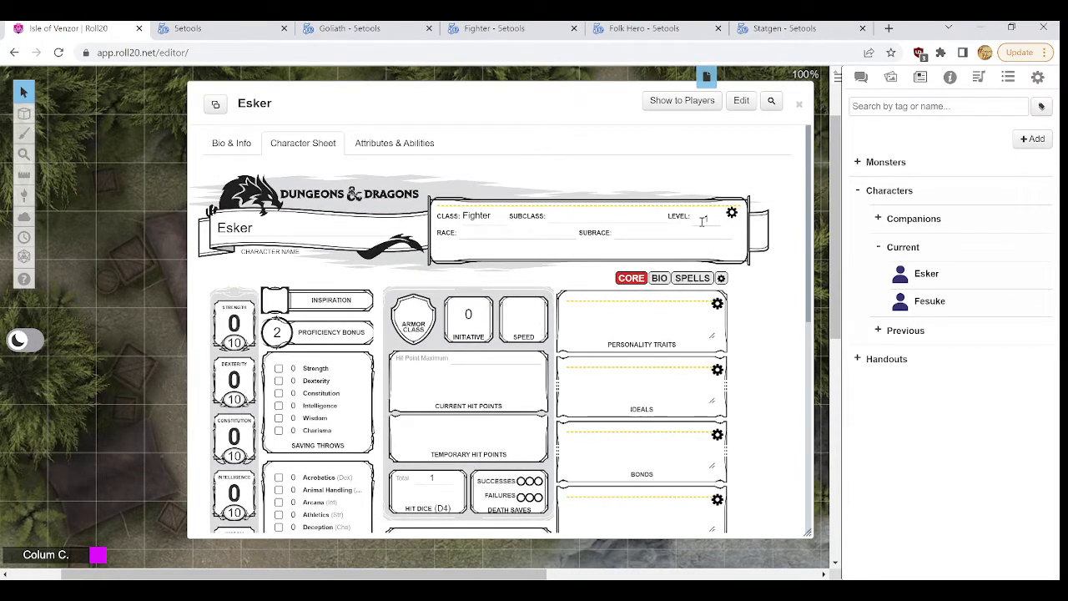
pyautogui.scroll(-1, 543, 318)
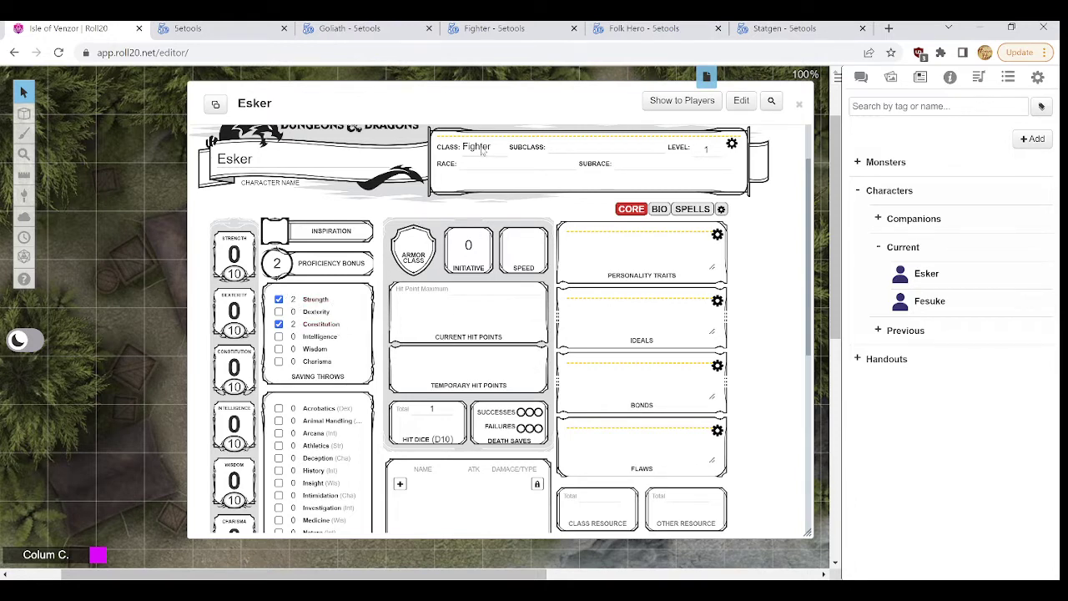
pyautogui.scroll(-2, 406, 209)
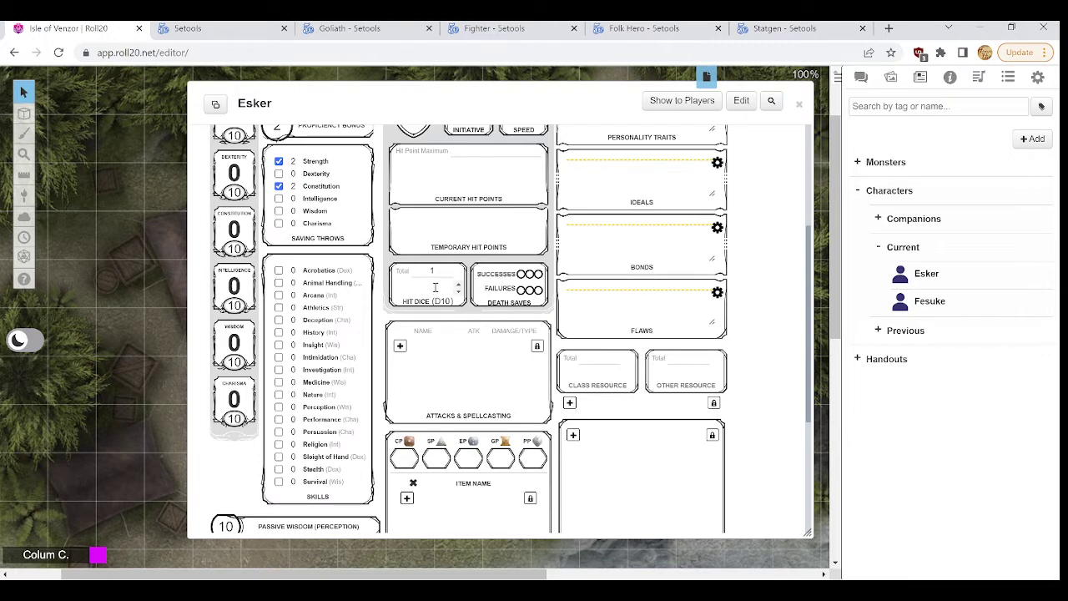
pyautogui.click(435, 286)
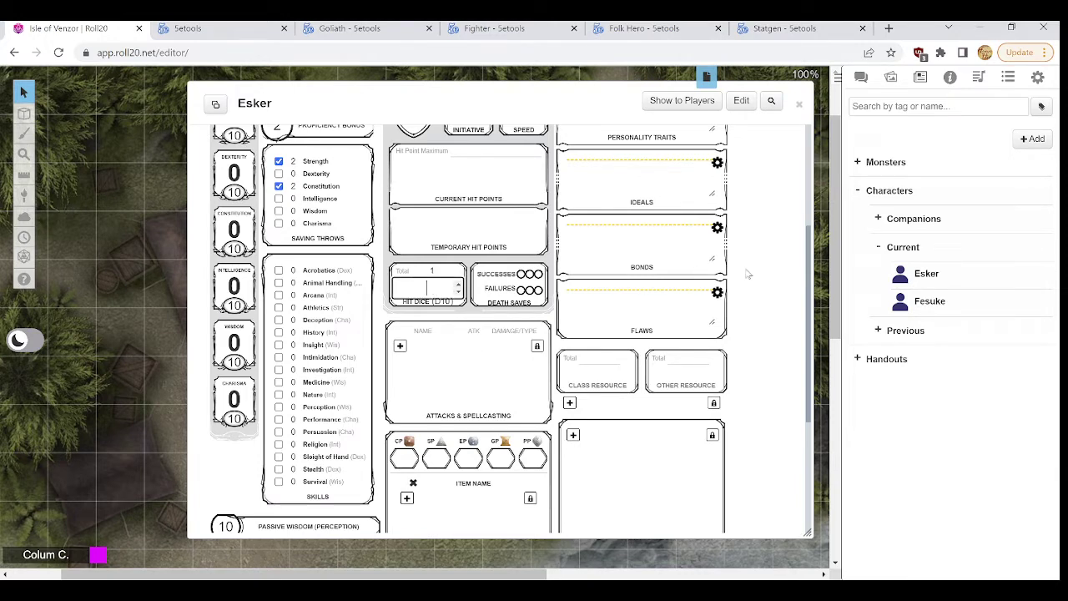
pyautogui.write('1')
pyautogui.click(770, 286)
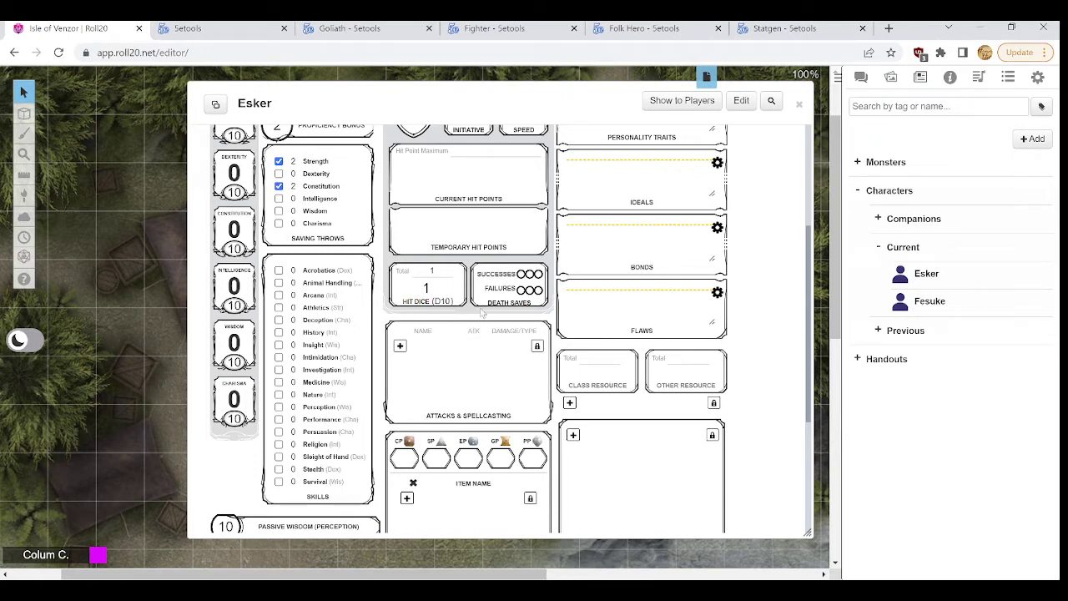
# Step: Re-enter the total hit dice as 1, and lower the current hit dice by one and raise it back
pyautogui.scroll(2, 447, 312)
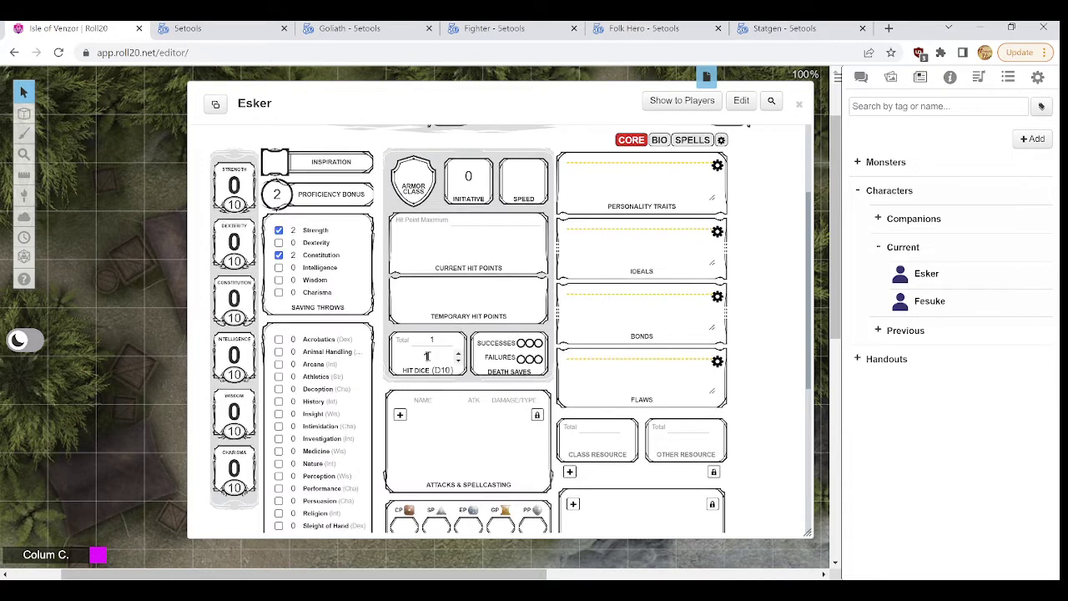
pyautogui.click(431, 338)
pyautogui.write('1')
pyautogui.click(457, 360)
pyautogui.click(458, 353)
pyautogui.scroll(1, 457, 292)
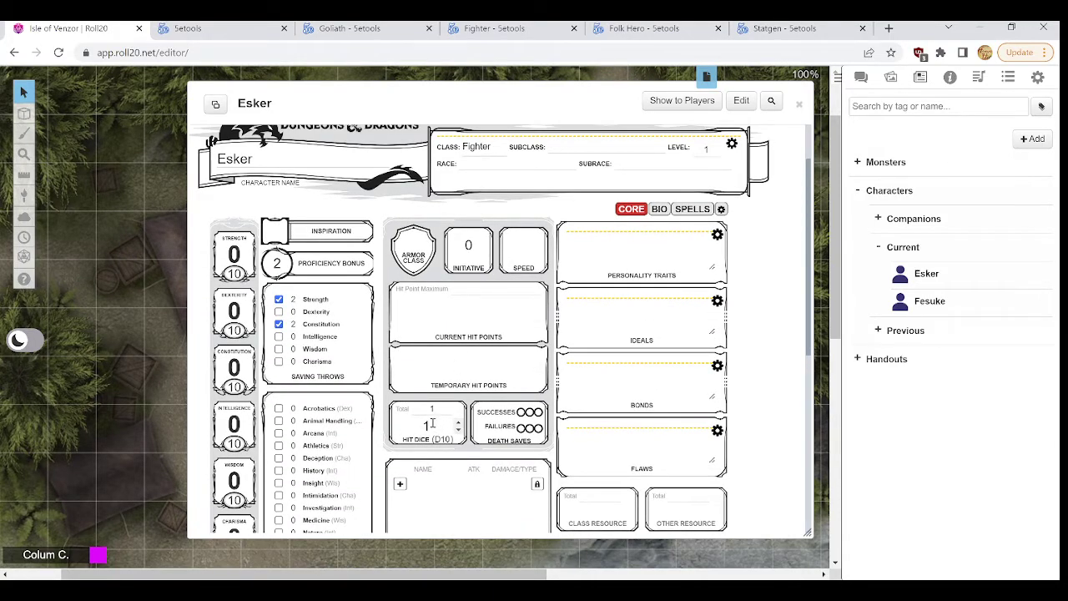
# Step: Look over the whole character sheet, from the class and race header down to the equipment and Features & Traits sections
pyautogui.scroll(-5, 431, 423)
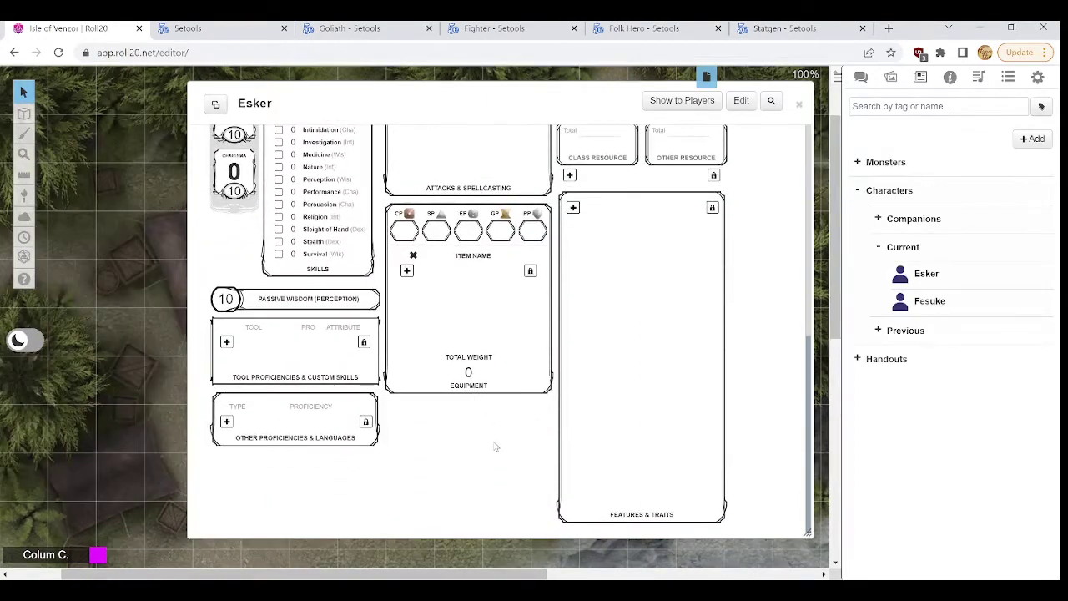
pyautogui.scroll(8, 495, 447)
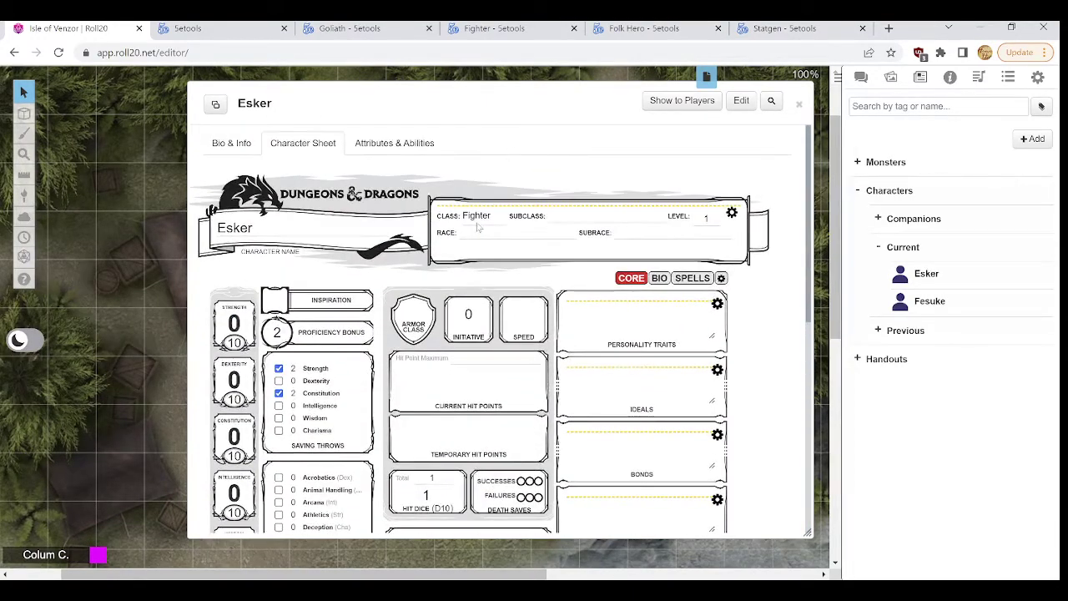
pyautogui.scroll(-1, 494, 241)
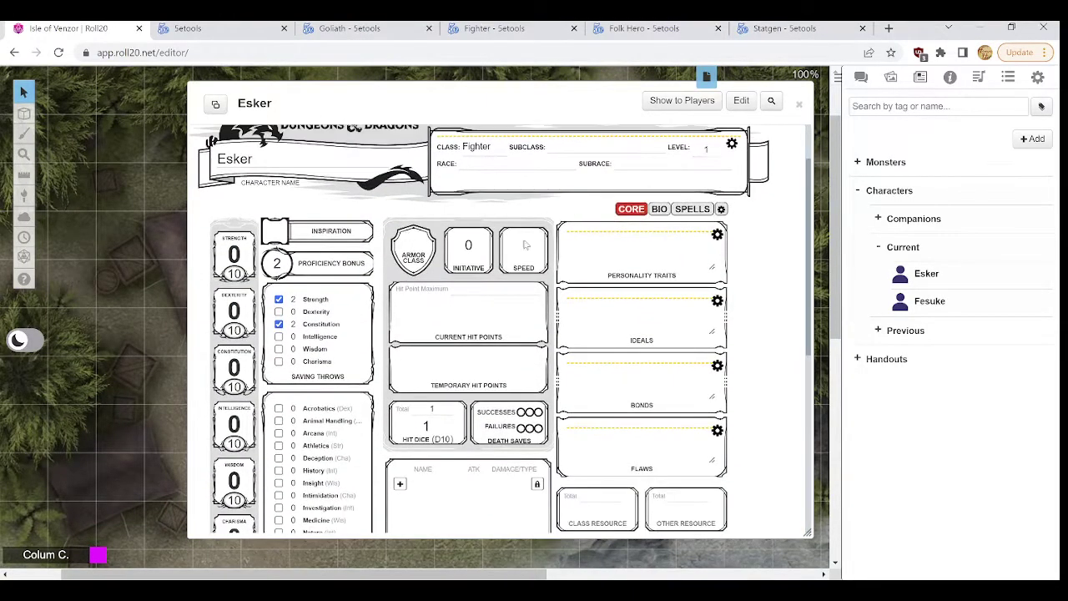
pyautogui.scroll(-1, 517, 262)
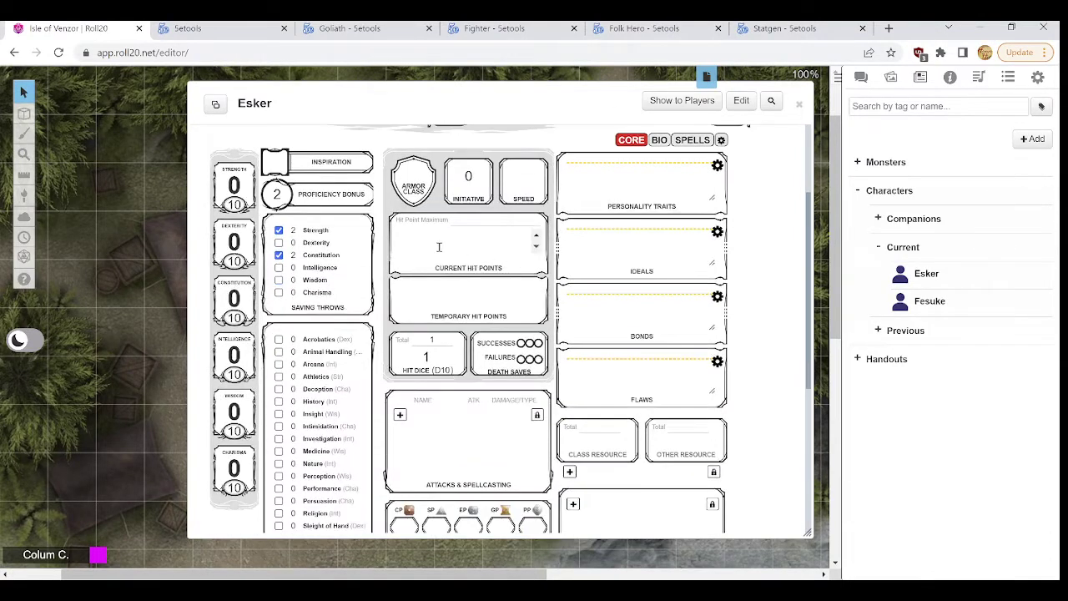
pyautogui.scroll(-1, 538, 242)
pyautogui.scroll(2, 542, 267)
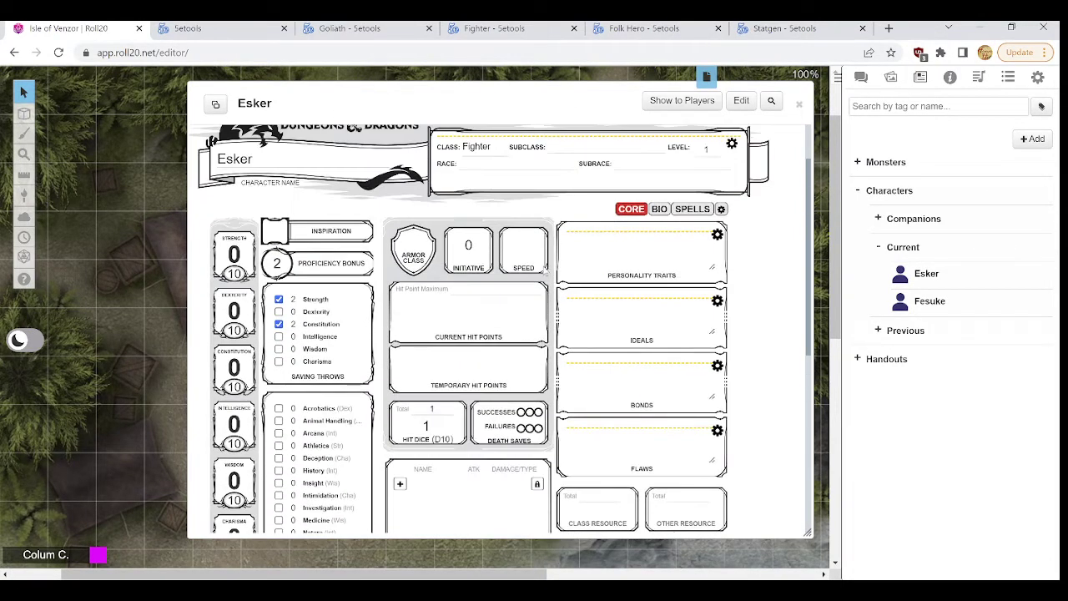
pyautogui.scroll(1, 531, 208)
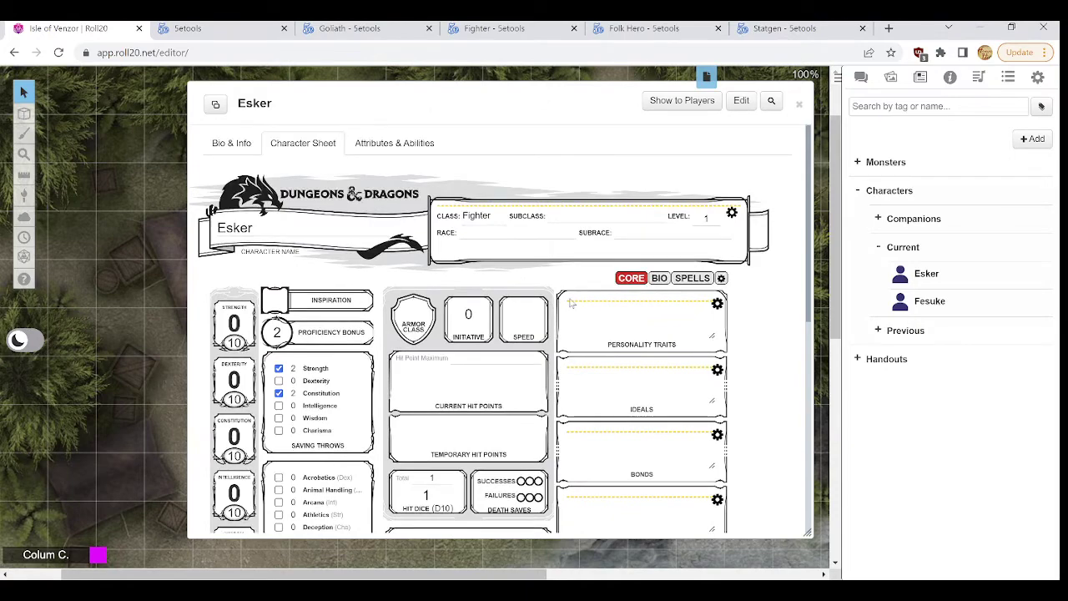
pyautogui.scroll(-1, 543, 286)
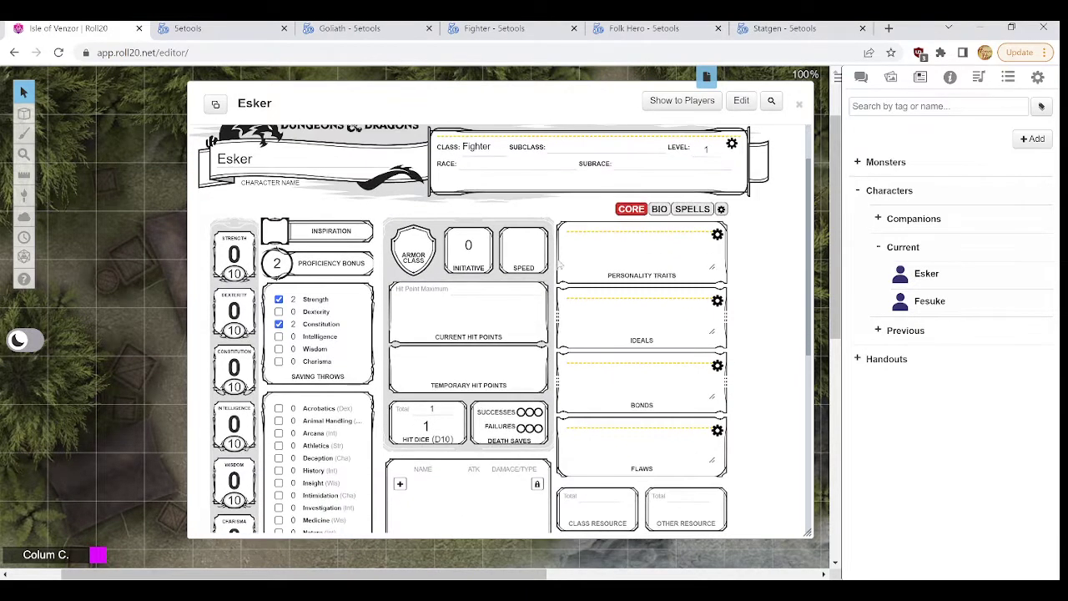
pyautogui.scroll(-1, 553, 268)
pyautogui.scroll(2, 552, 268)
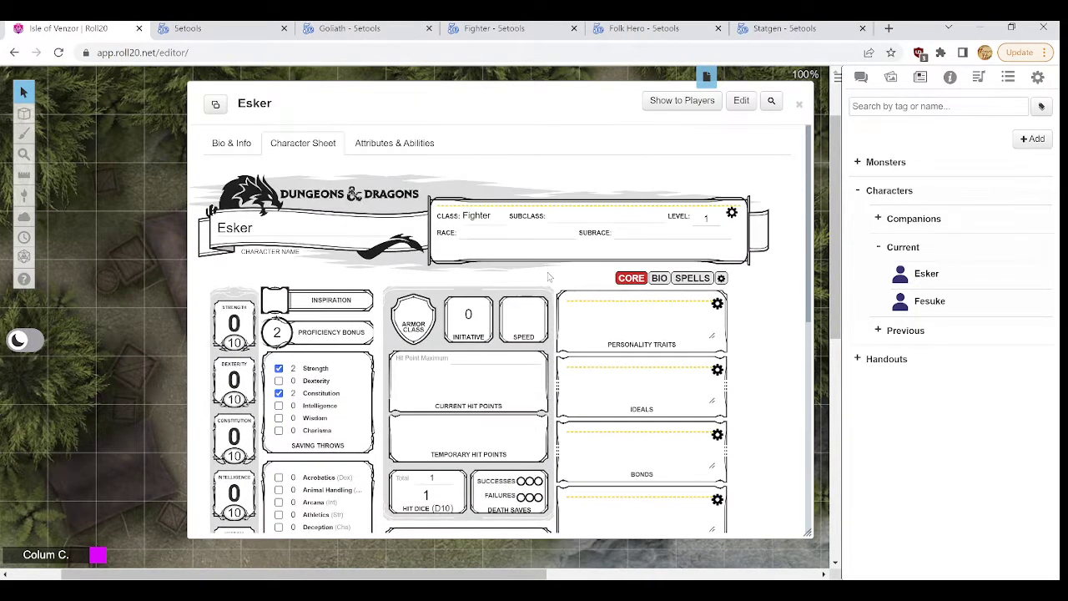
pyautogui.scroll(-1, 552, 268)
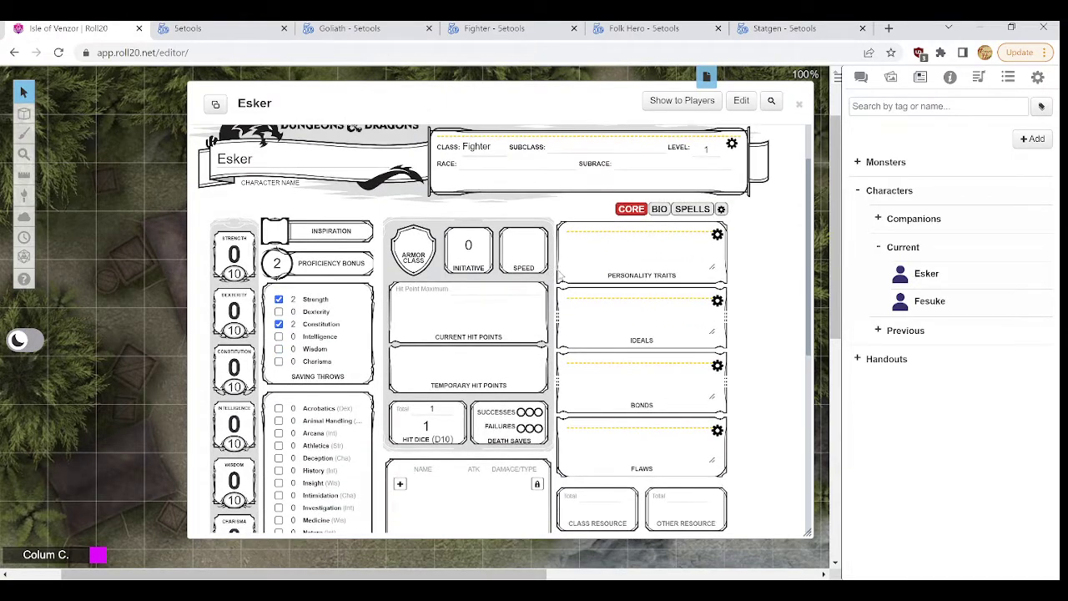
pyautogui.scroll(-1, 557, 274)
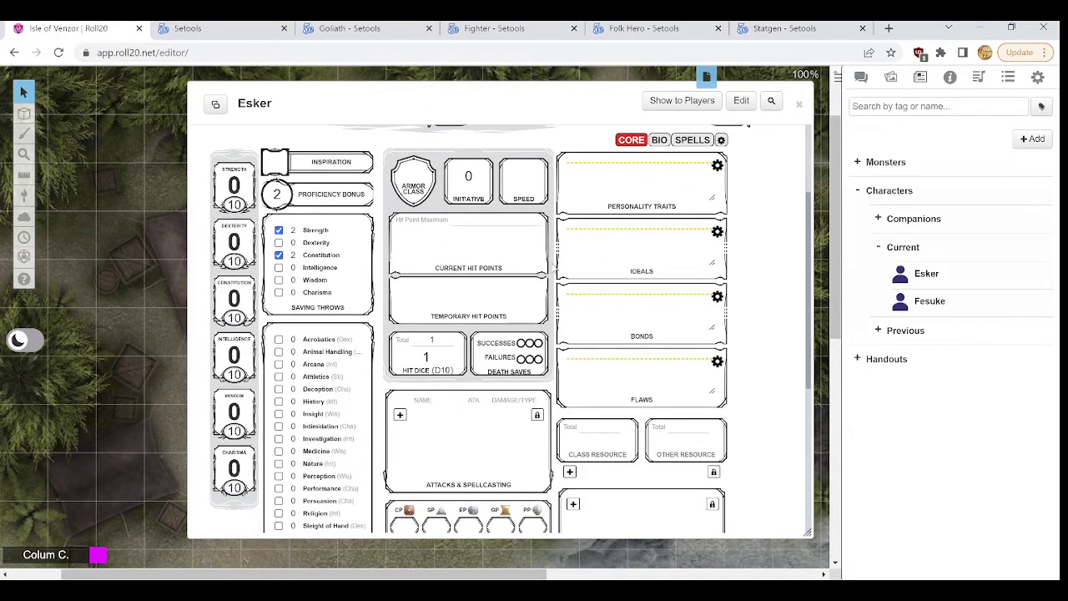
pyautogui.scroll(-1, 561, 259)
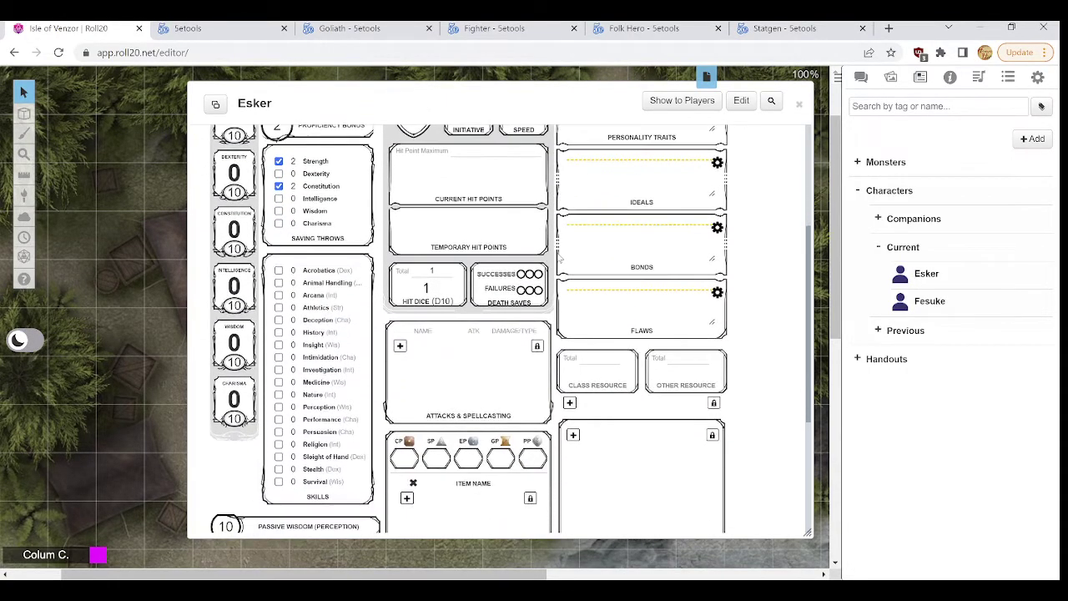
pyautogui.scroll(-3, 561, 260)
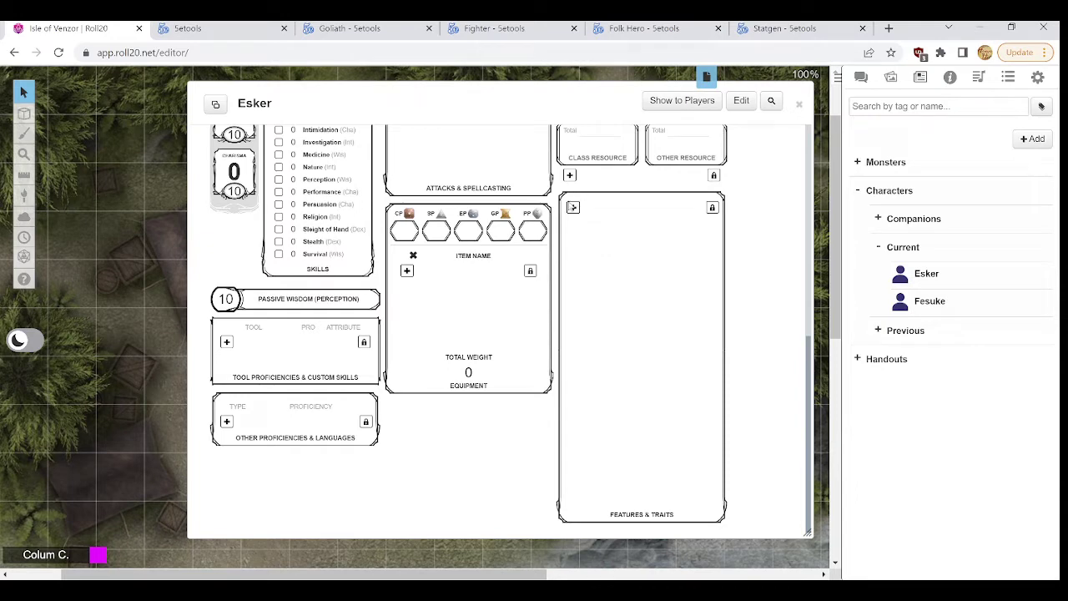
# Step: Switch to the 5etools Races page and examine the race list and the Goliath entry's ability scores
pyautogui.click(192, 29)
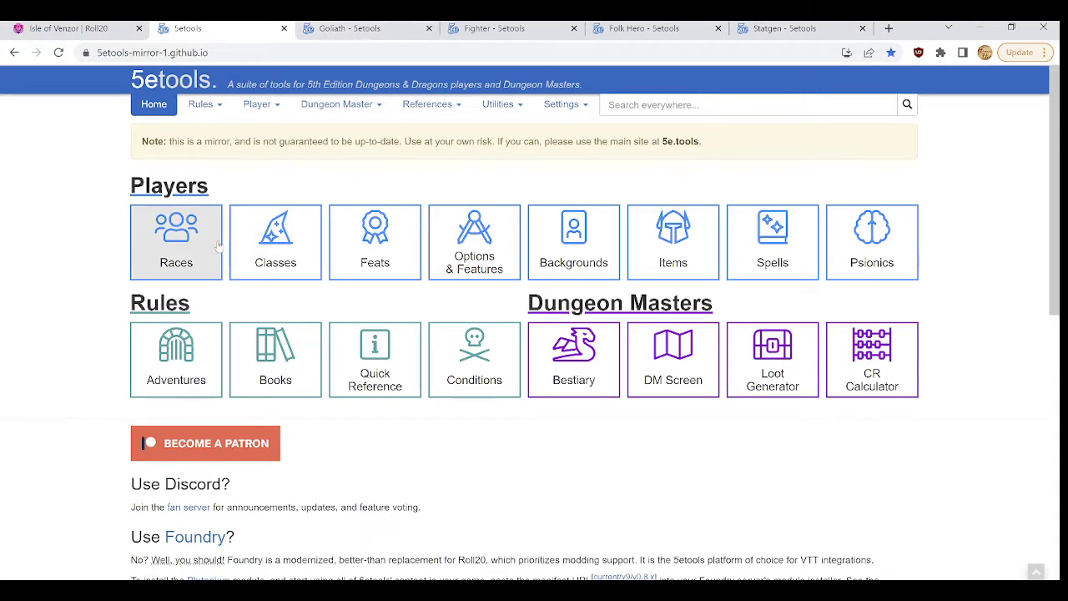
pyautogui.click(361, 27)
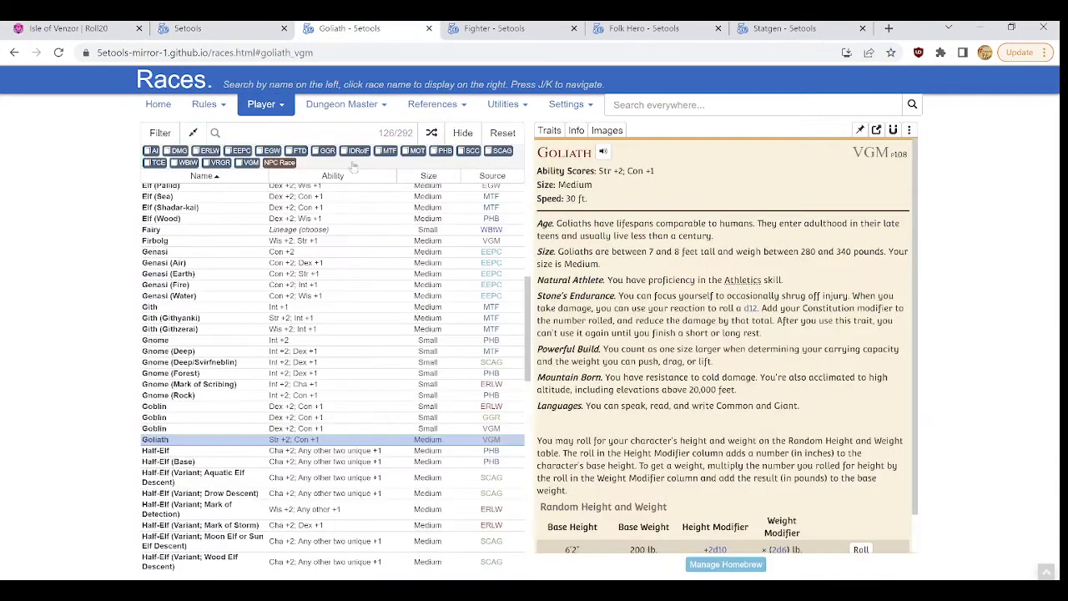
pyautogui.scroll(5, 302, 351)
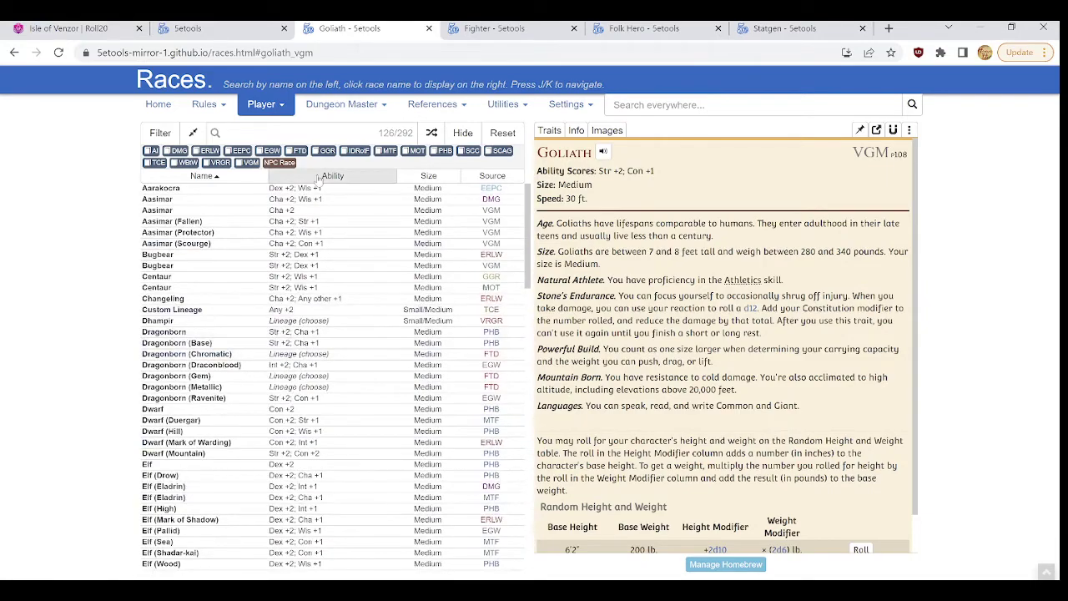
pyautogui.scroll(-8, 317, 346)
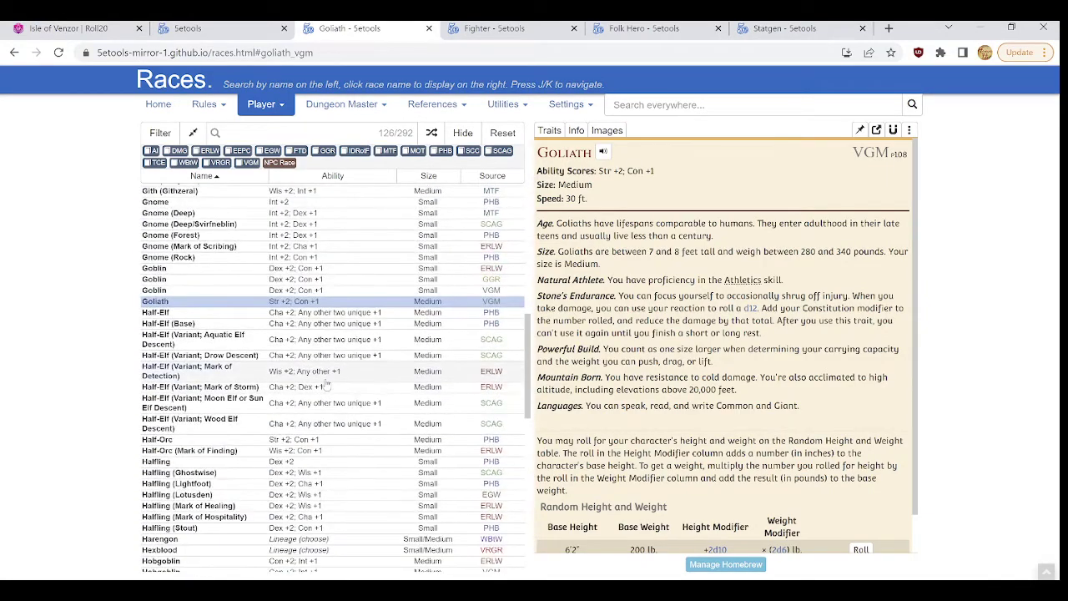
pyautogui.scroll(-5, 327, 388)
pyautogui.scroll(6, 325, 387)
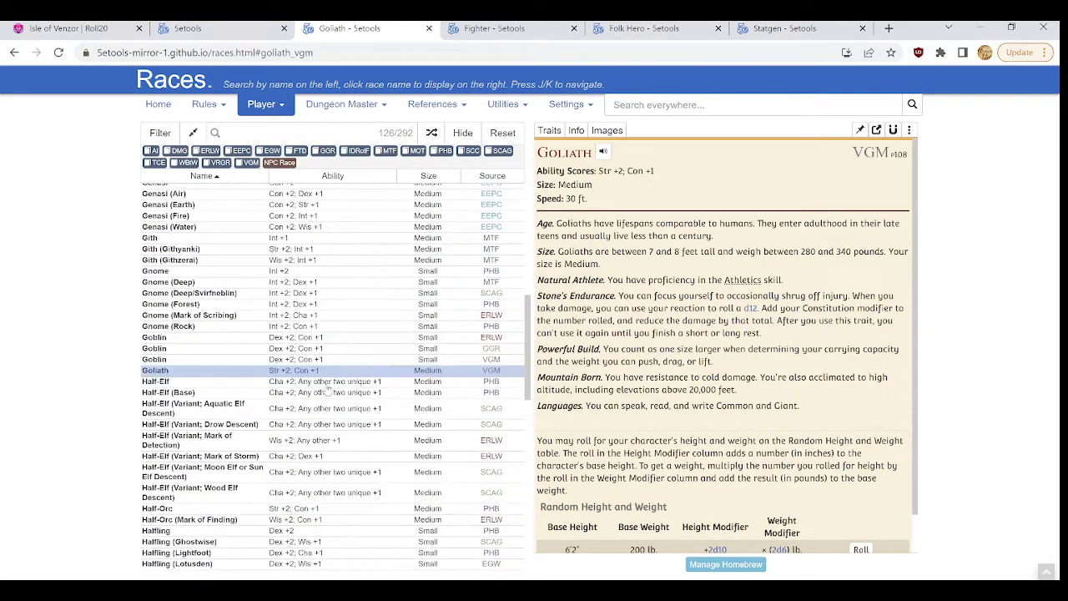
pyautogui.scroll(-2, 321, 382)
pyautogui.moveTo(599, 171); pyautogui.dragTo(658, 174)
pyautogui.click(620, 189)
# Step: Copy the description of Goliath's Natural Athlete trait and return to Esker's character sheet in Roll20
pyautogui.moveTo(788, 283); pyautogui.dragTo(607, 280)
pyautogui.hotkey('ctrl', 'c')
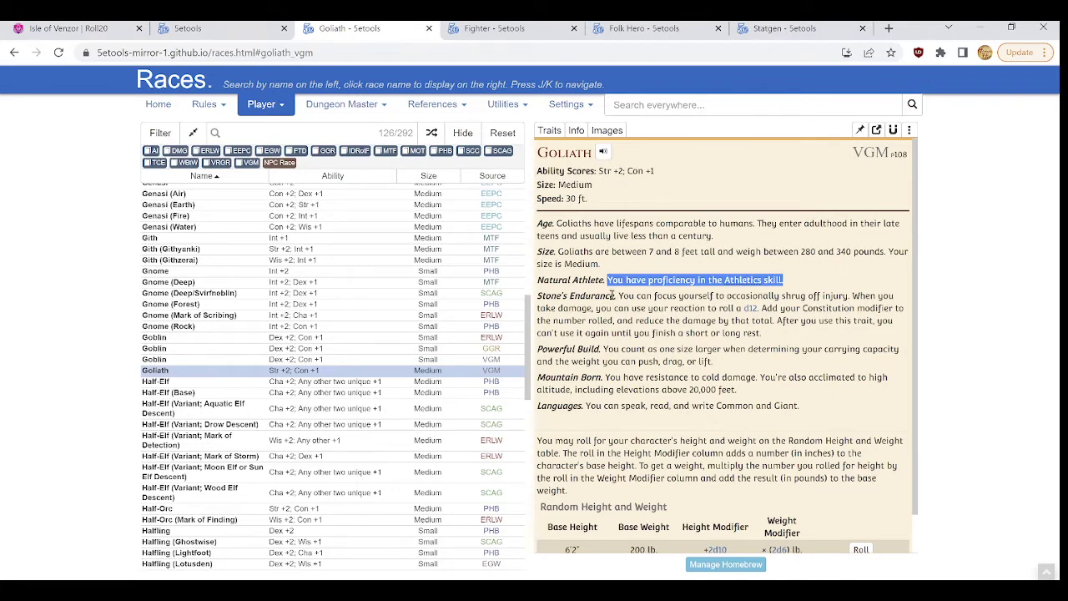
pyautogui.click(75, 29)
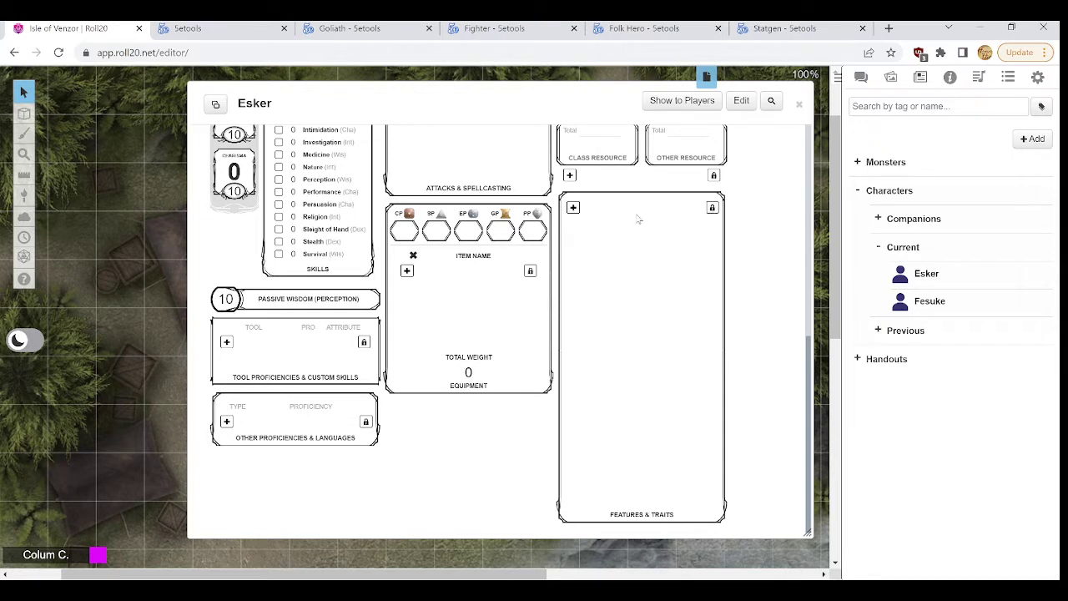
# Step: Add a Features & Traits entry named Natural Athlete and paste the copied trait text as its description
pyautogui.click(574, 207)
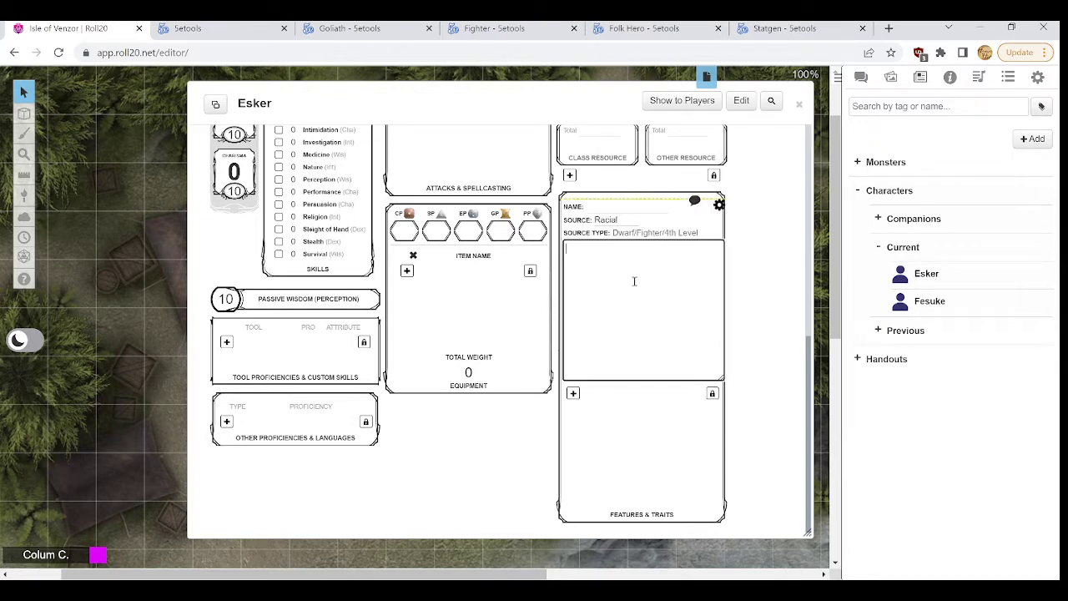
pyautogui.hotkey('ctrl', 'v')
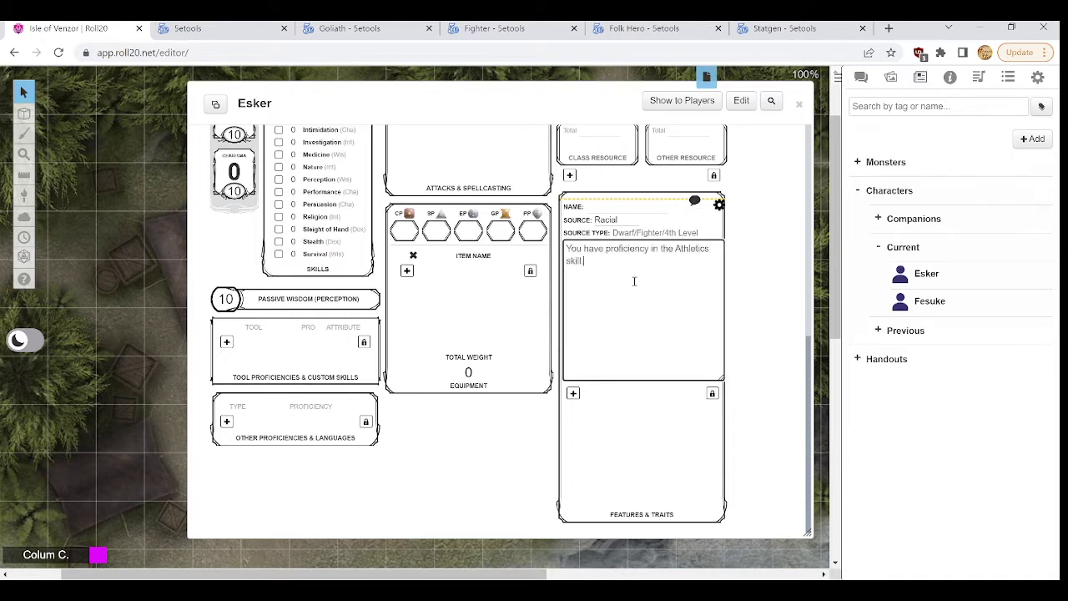
pyautogui.click(620, 205)
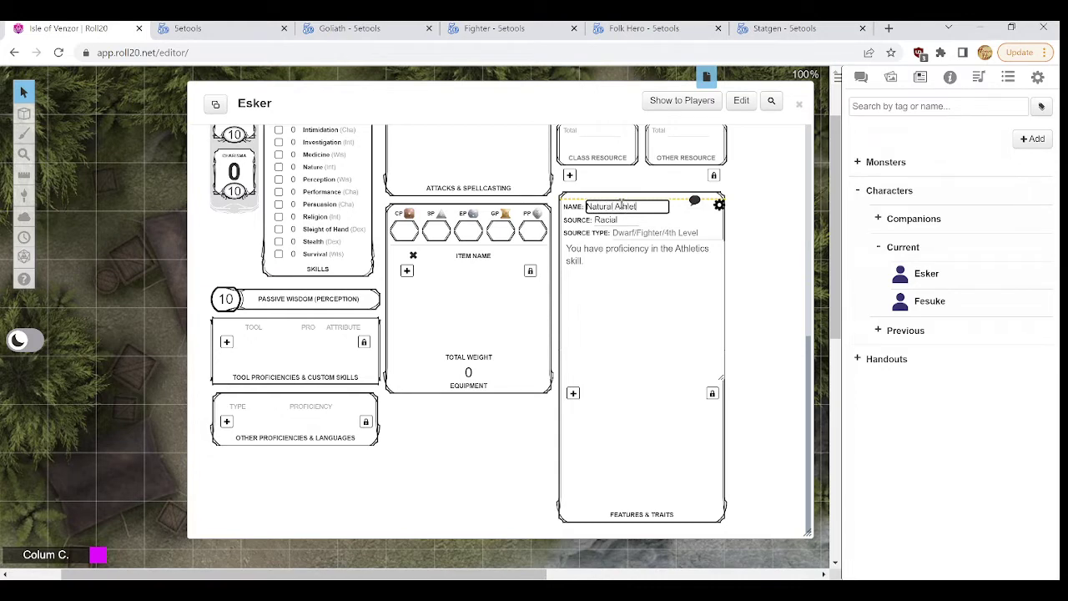
# Step: Keep Racial as the Natural Athlete entry's source, set its source type to Goliath, and close the entry's editing view
pyautogui.click(621, 223)
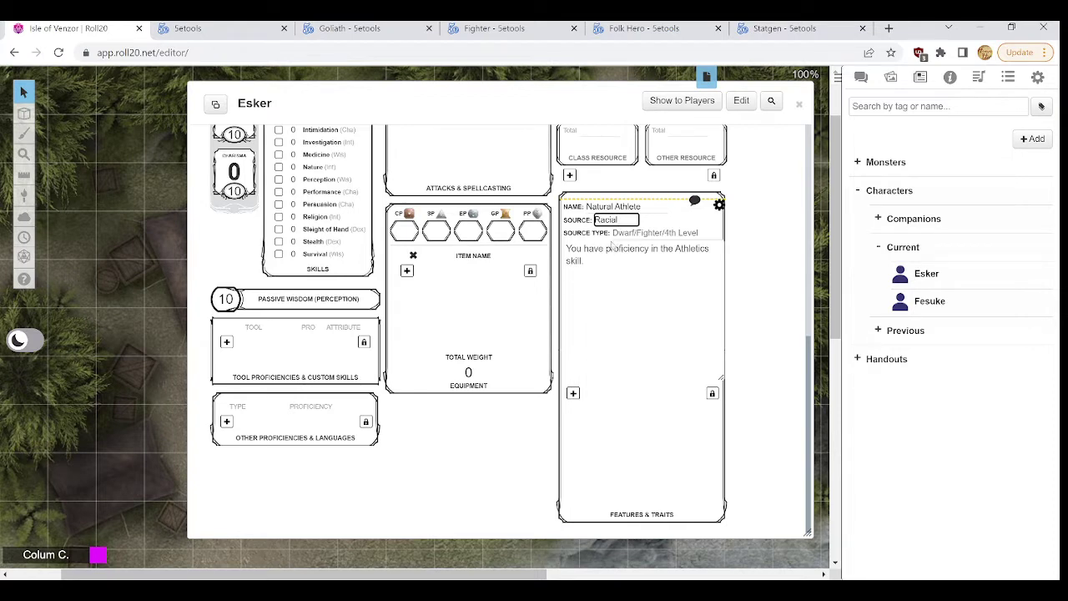
pyautogui.click(660, 234)
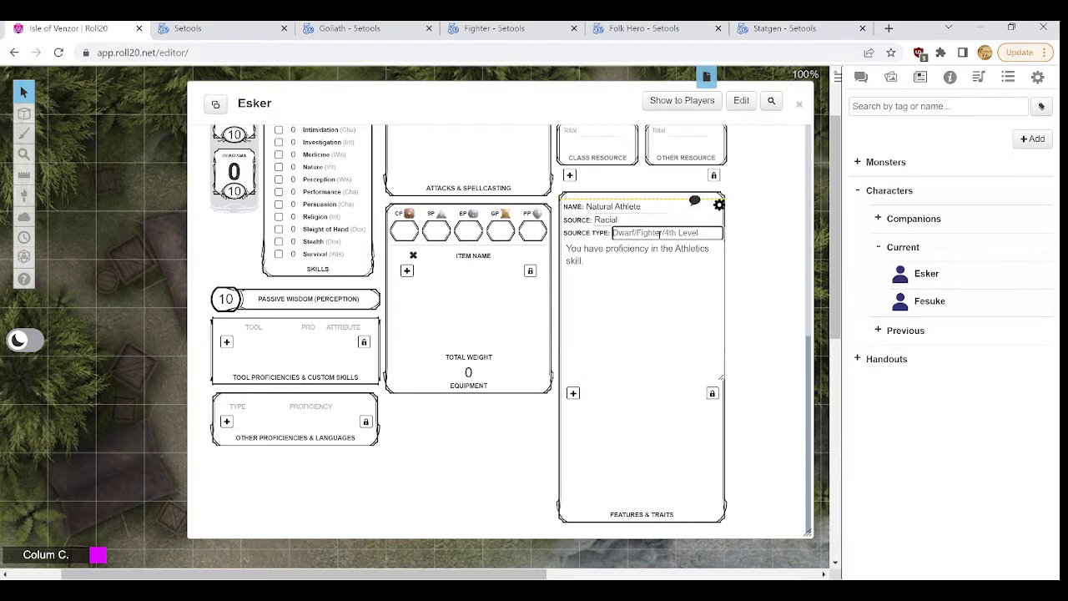
pyautogui.write('Goliath')
pyautogui.click(775, 242)
pyautogui.click(390, 22)
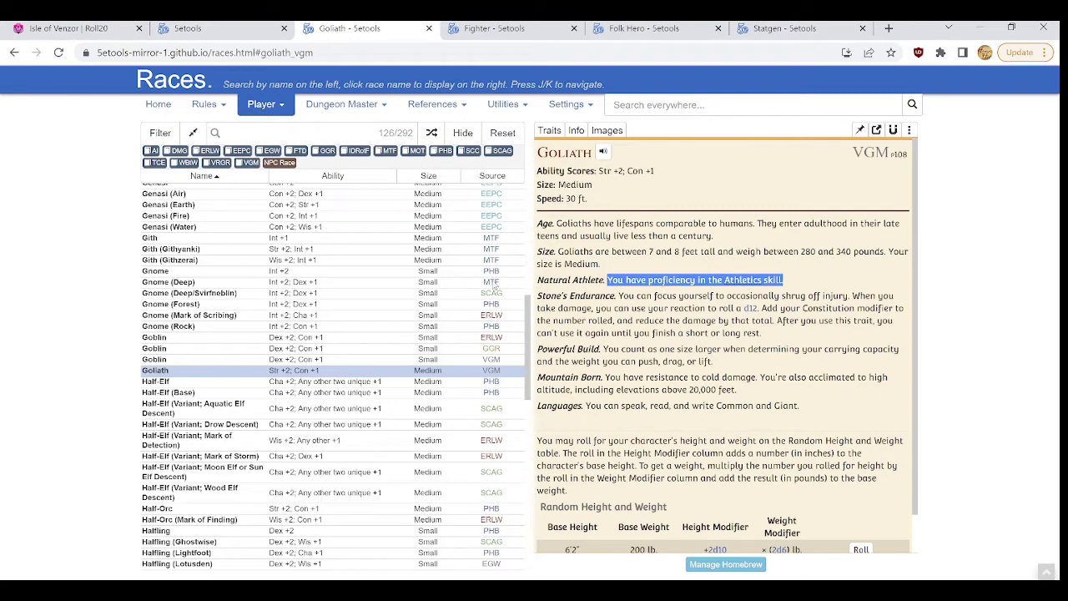
pyautogui.click(67, 27)
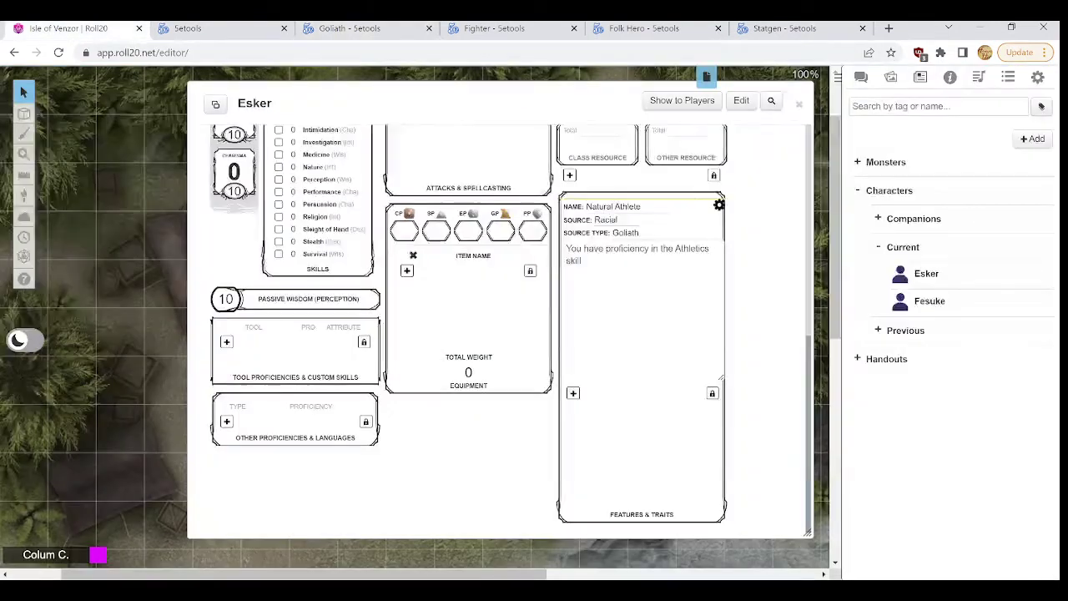
pyautogui.click(719, 206)
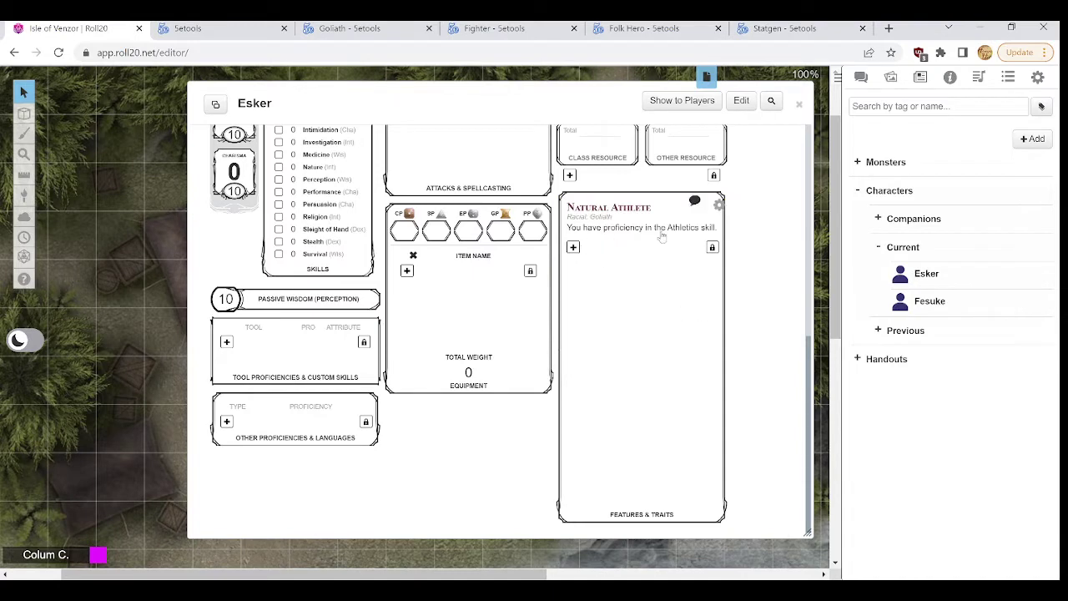
# Step: Collapse the Natural Athlete description and expand it again
pyautogui.click(603, 216)
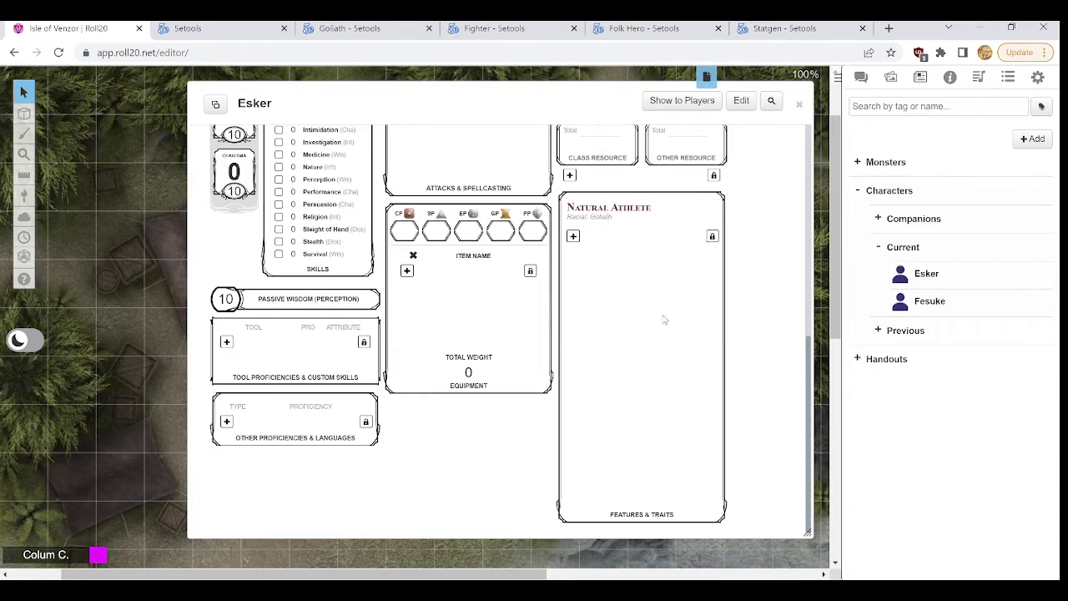
pyautogui.click(588, 213)
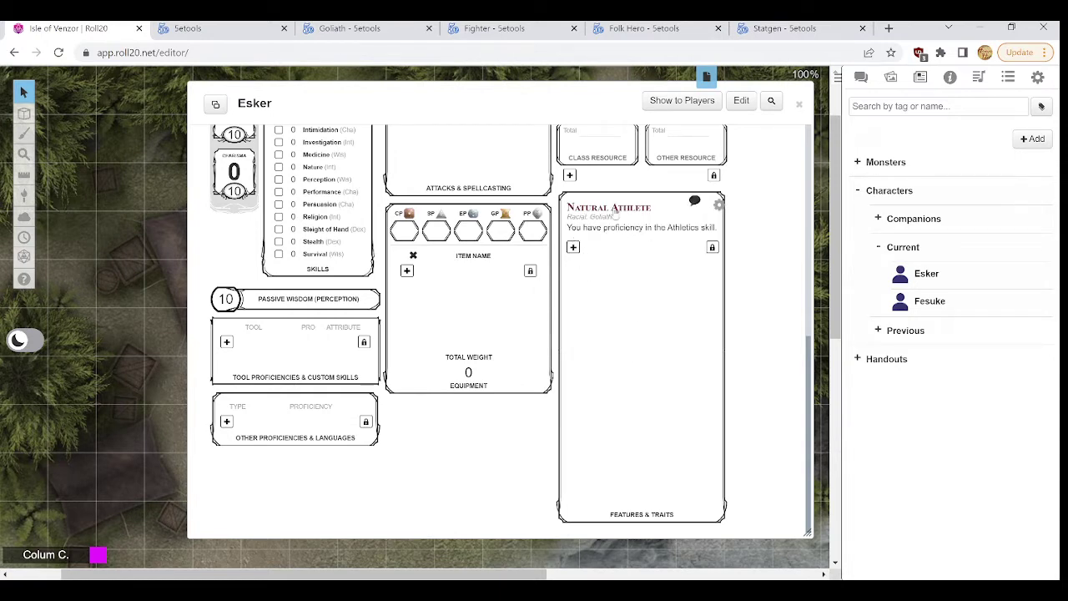
# Step: Share the Natural Athlete trait to the game chat, check the chat message, and return to the journal's character list
pyautogui.moveTo(692, 208)
pyautogui.scroll(1, 696, 303)
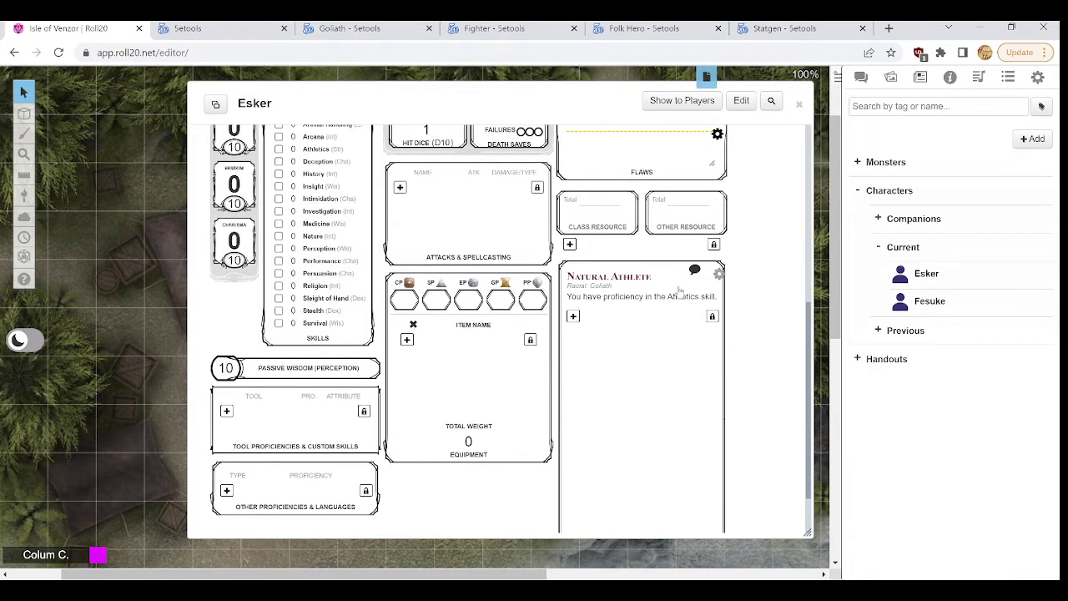
pyautogui.scroll(-1, 680, 291)
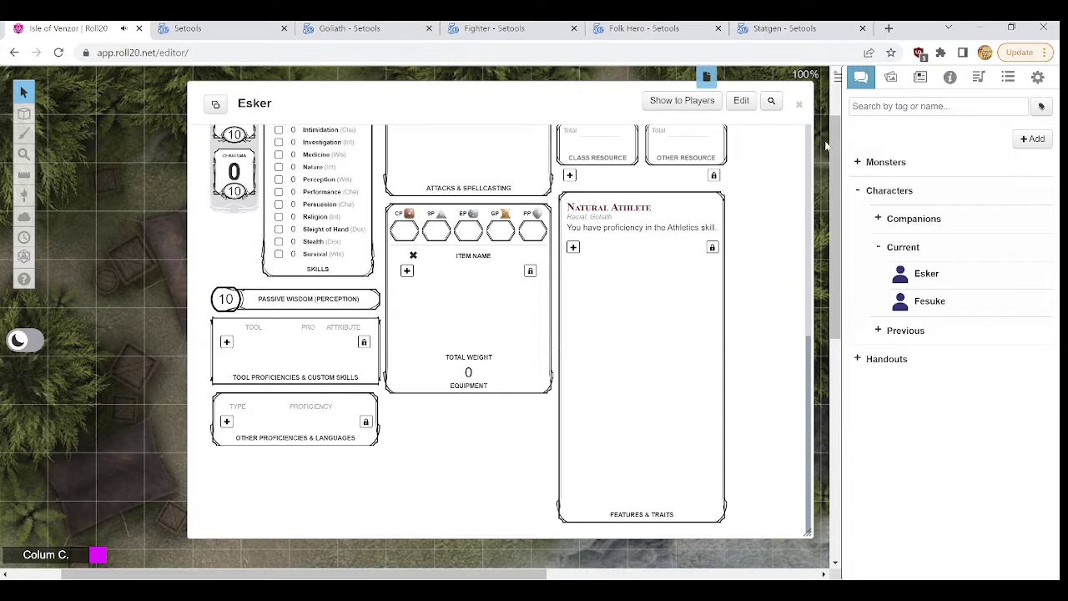
pyautogui.click(863, 85)
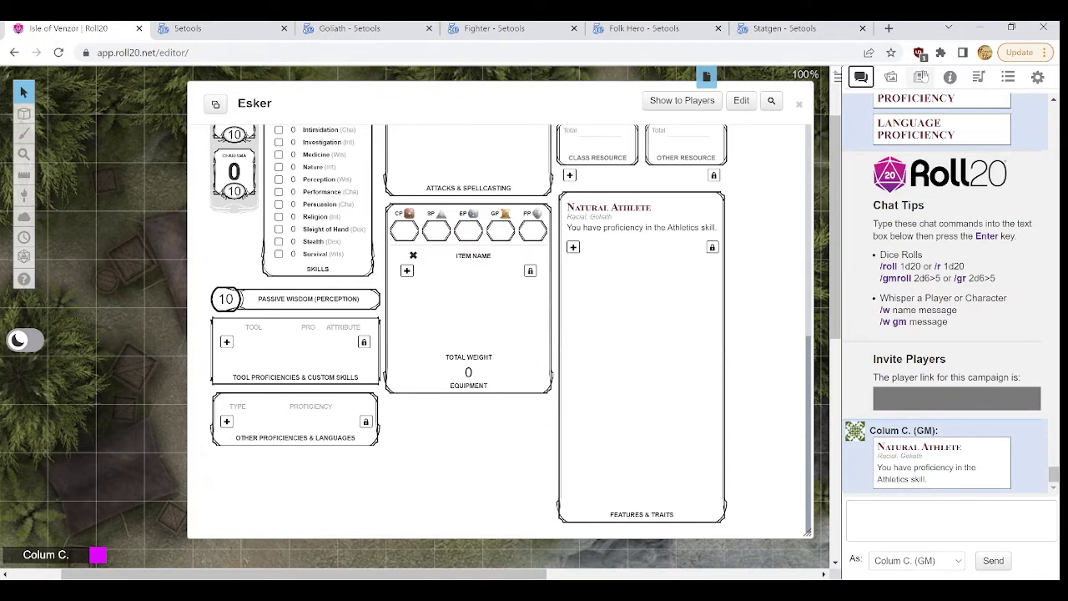
pyautogui.click(921, 77)
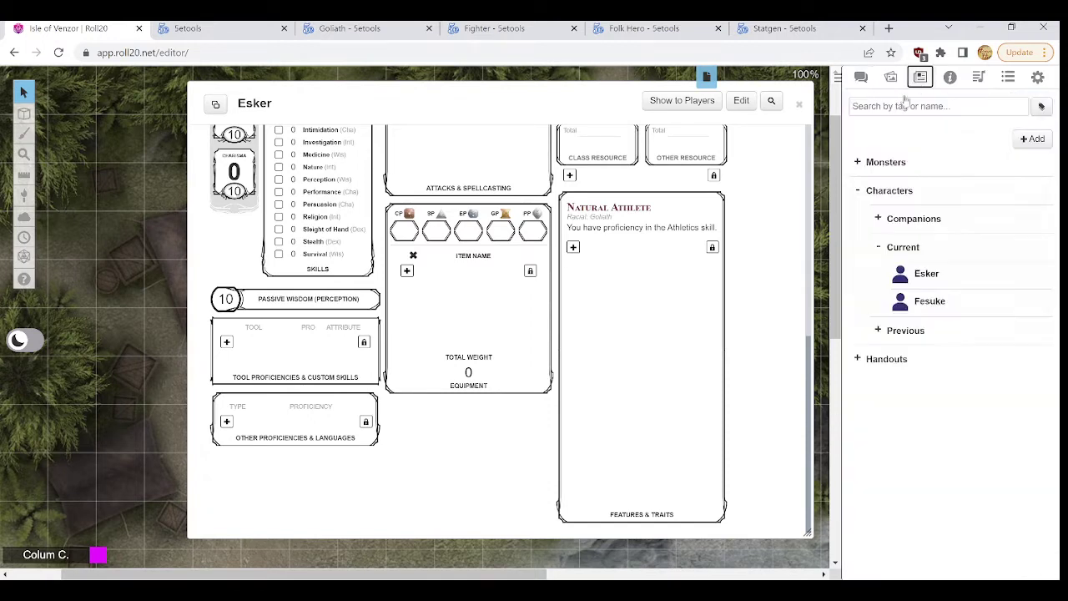
# Step: Collapse the Natural Athlete description and mark Esker as proficient in the Athletics skill
pyautogui.scroll(1, 715, 347)
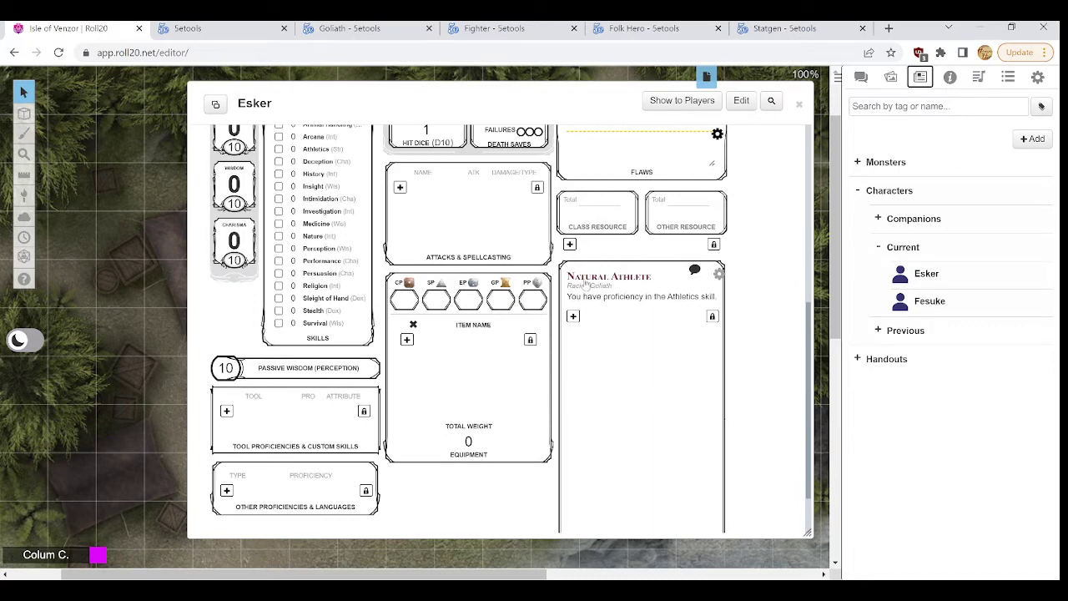
pyautogui.scroll(1, 607, 333)
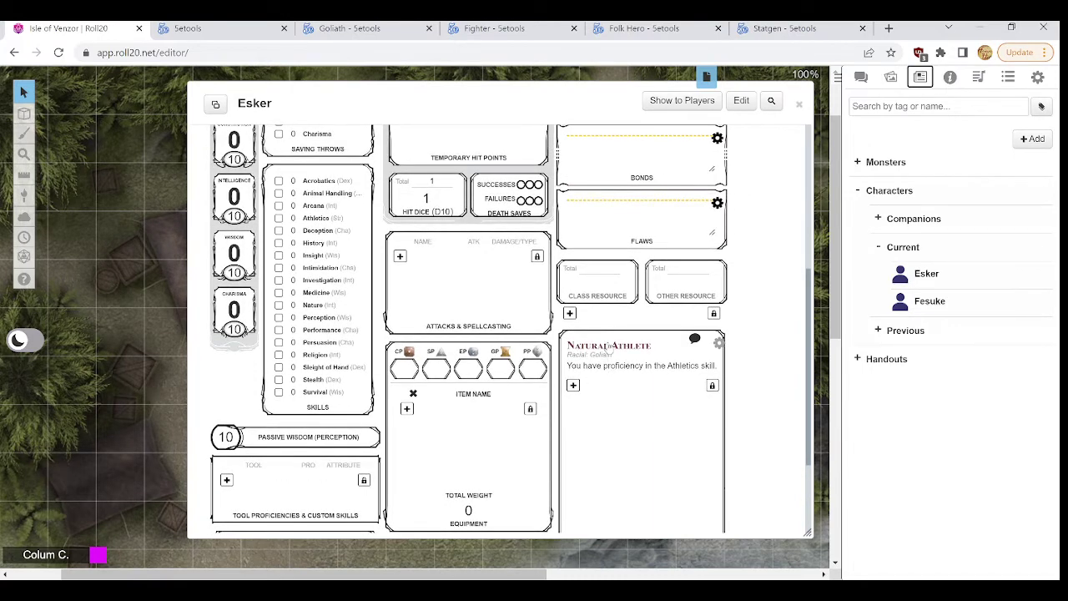
pyautogui.scroll(1, 433, 350)
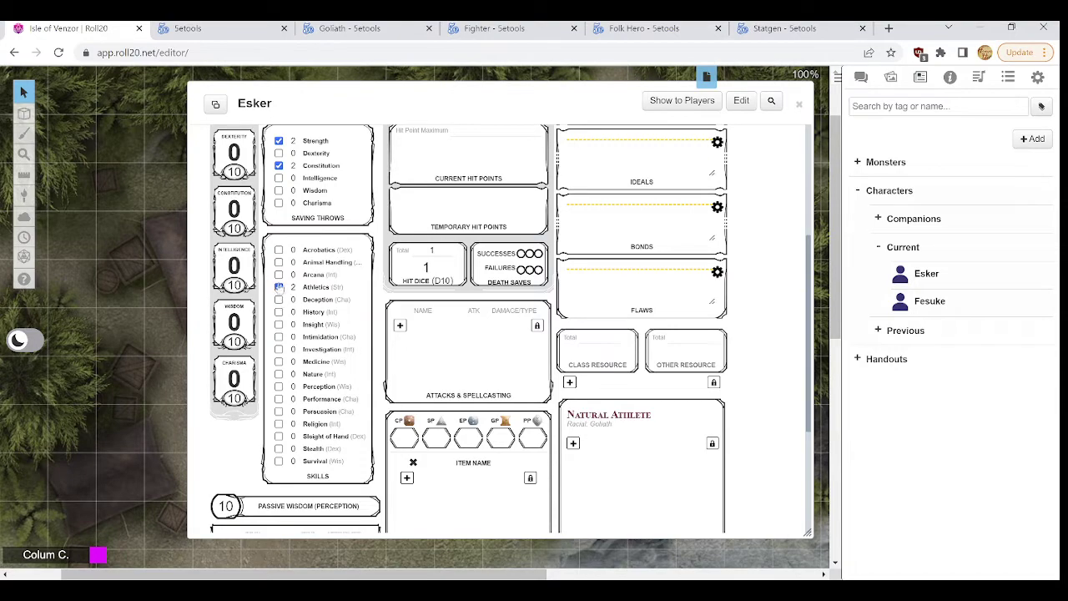
# Step: Look over the sheet's saving throws, skills, combat stats and Features & Traits sections
pyautogui.scroll(-1, 684, 392)
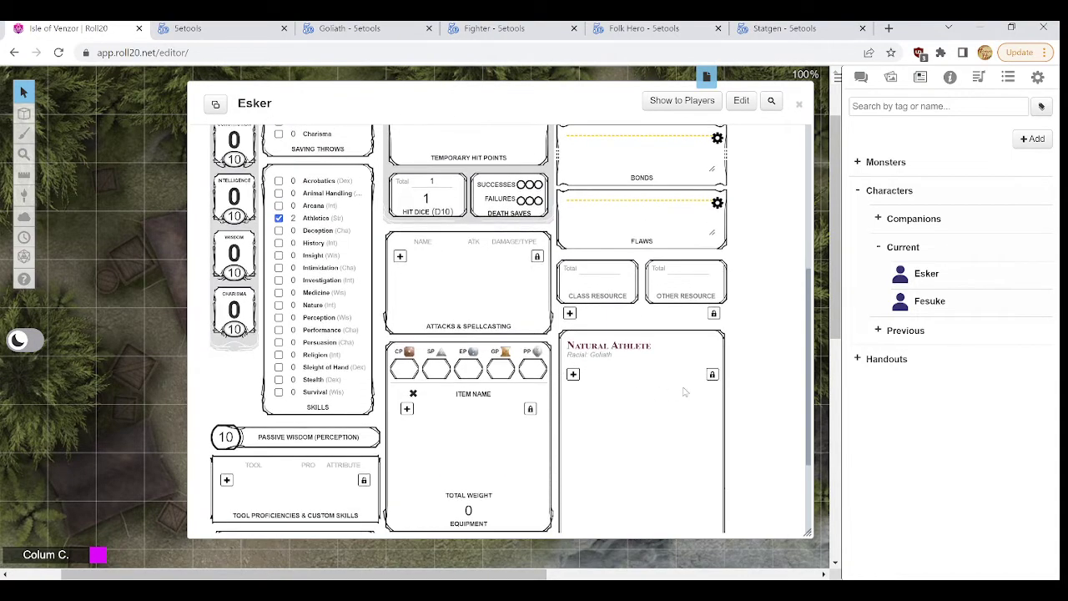
pyautogui.scroll(-1, 684, 392)
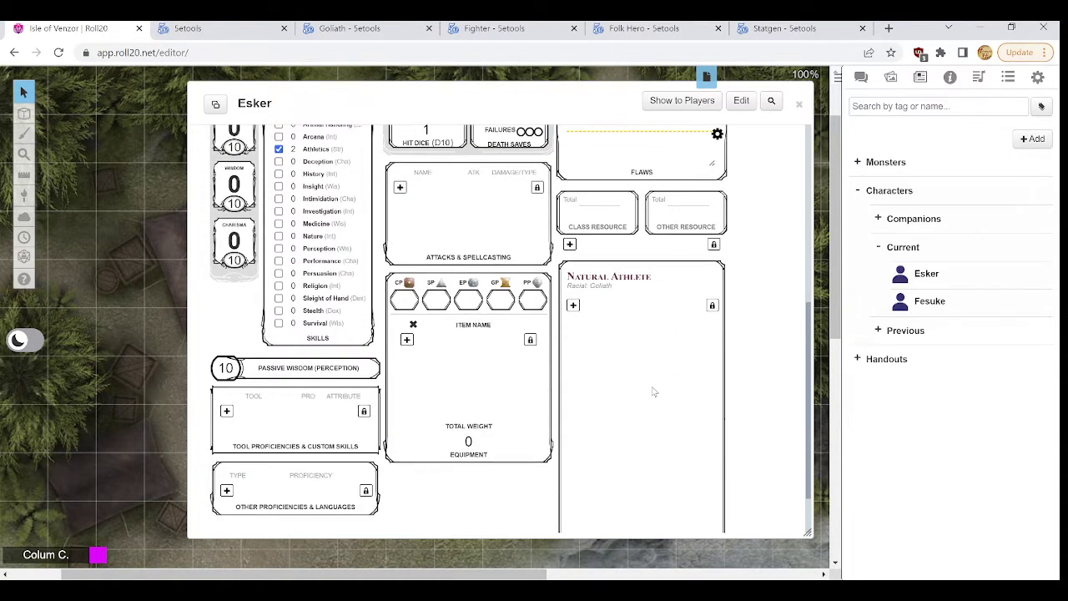
pyautogui.scroll(-1, 652, 390)
pyautogui.scroll(1, 652, 392)
pyautogui.scroll(2, 337, 305)
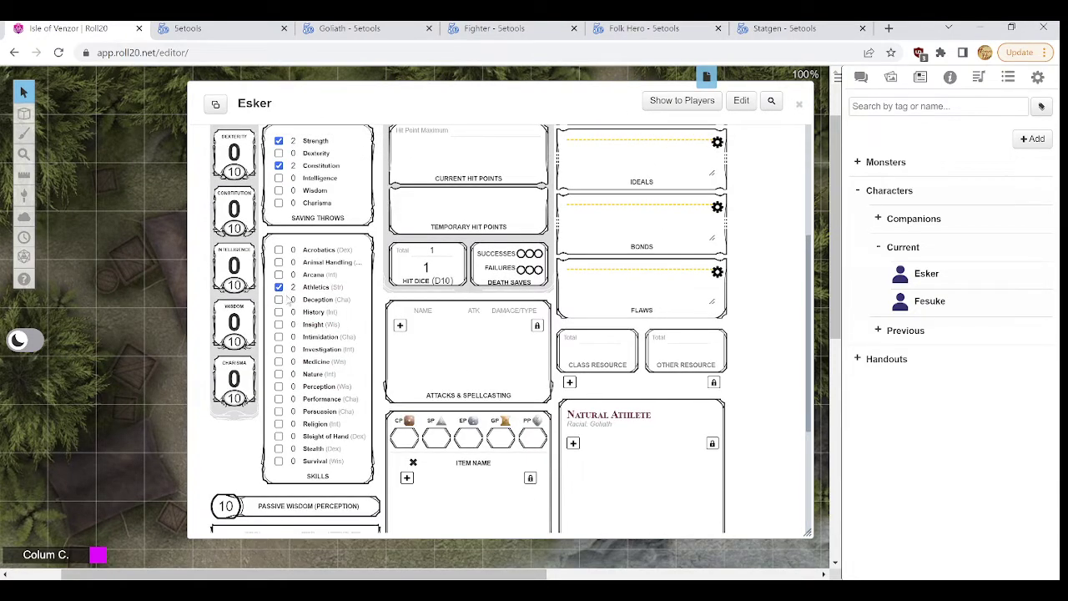
pyautogui.scroll(-2, 736, 434)
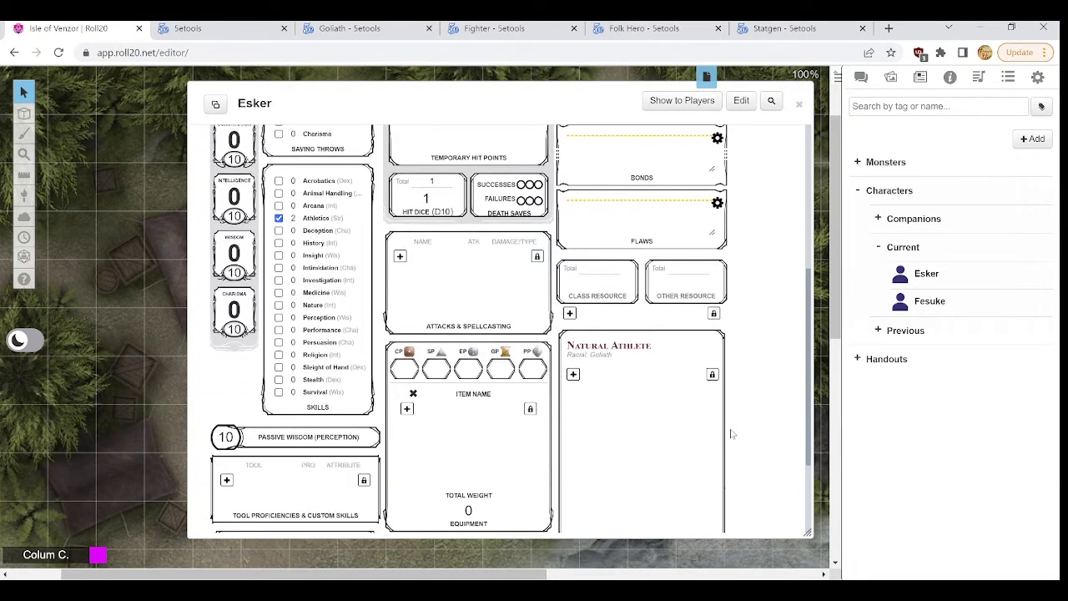
pyautogui.scroll(3, 269, 247)
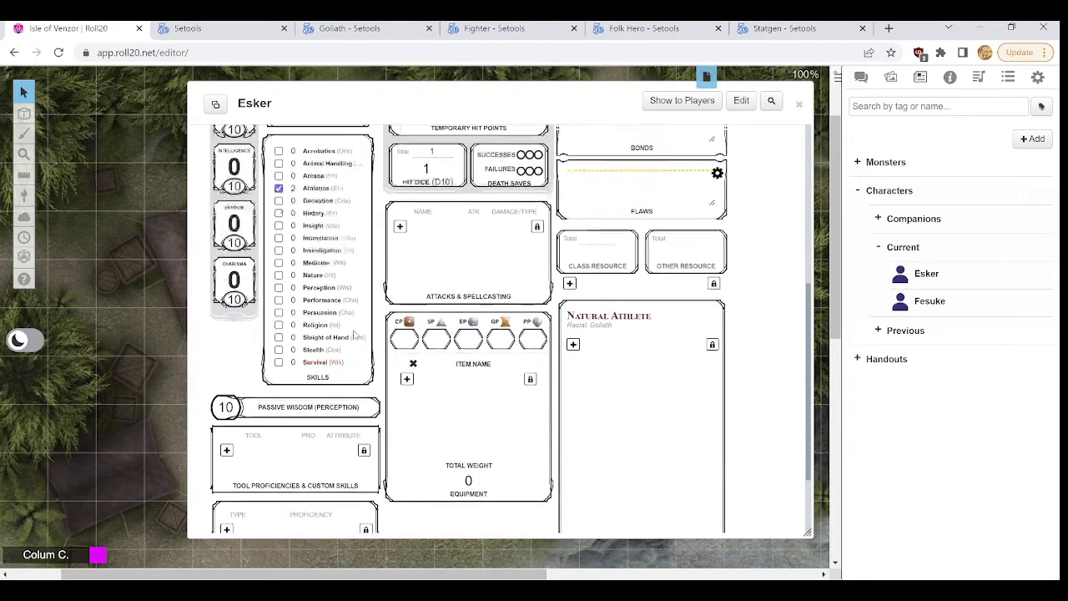
pyautogui.scroll(-2, 532, 421)
pyautogui.scroll(-1, 532, 421)
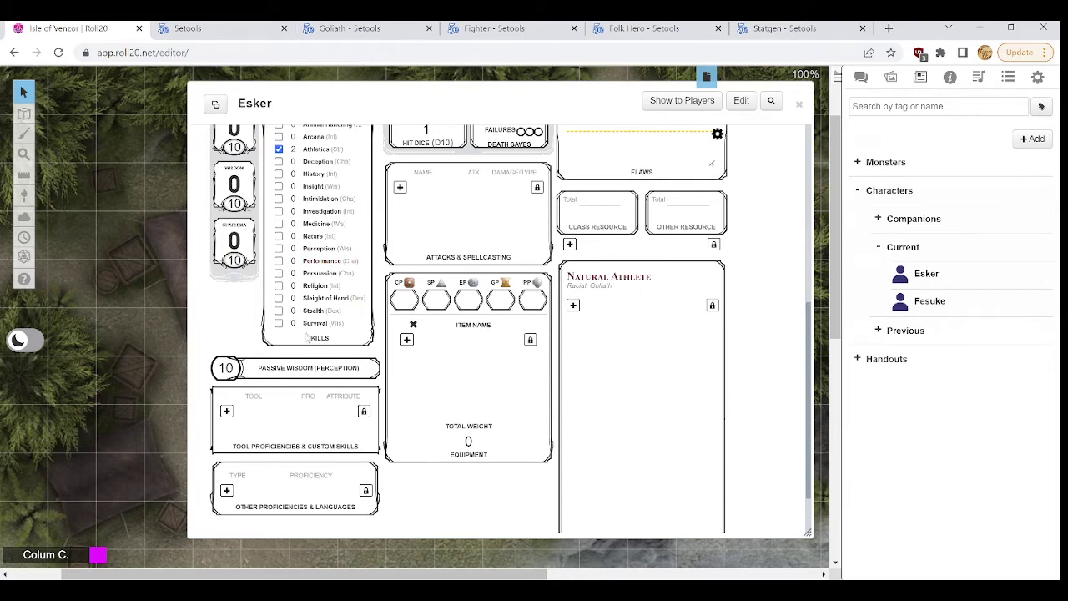
pyautogui.scroll(2, 352, 398)
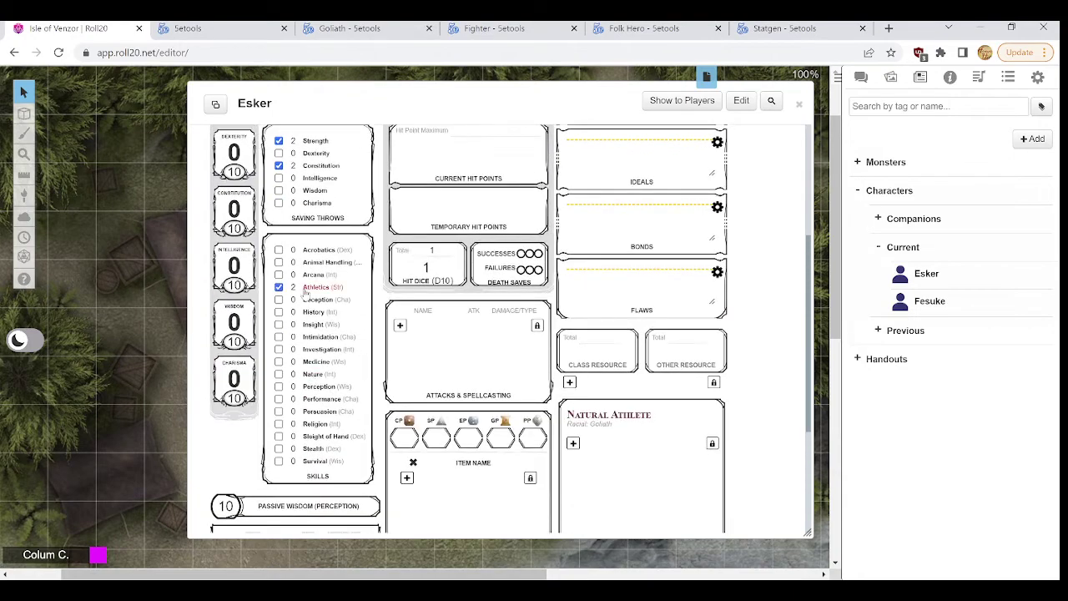
pyautogui.scroll(2, 272, 342)
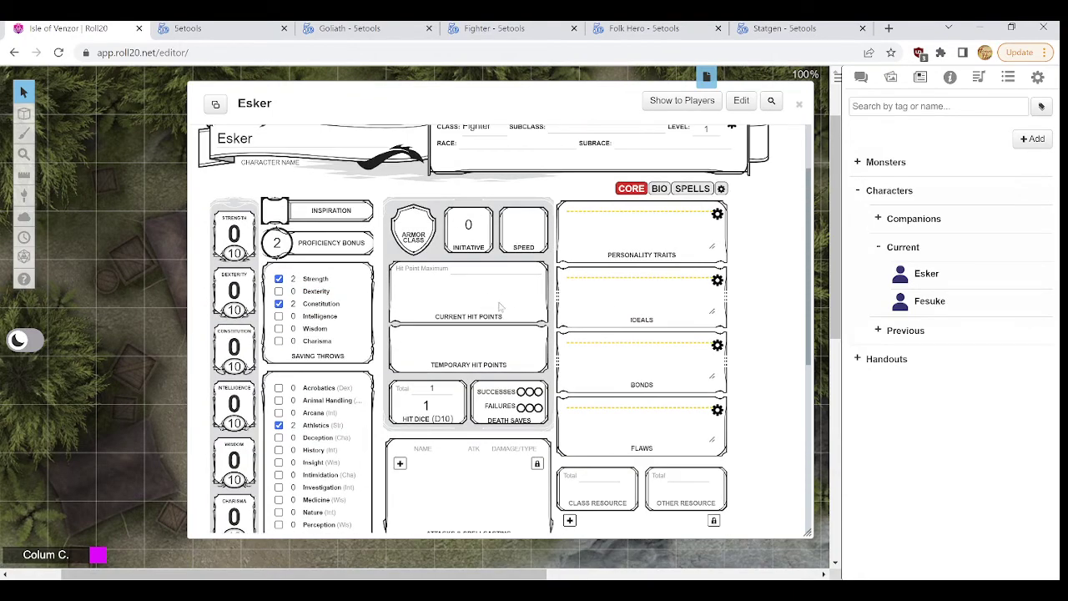
pyautogui.scroll(-4, 500, 322)
pyautogui.scroll(-1, 595, 383)
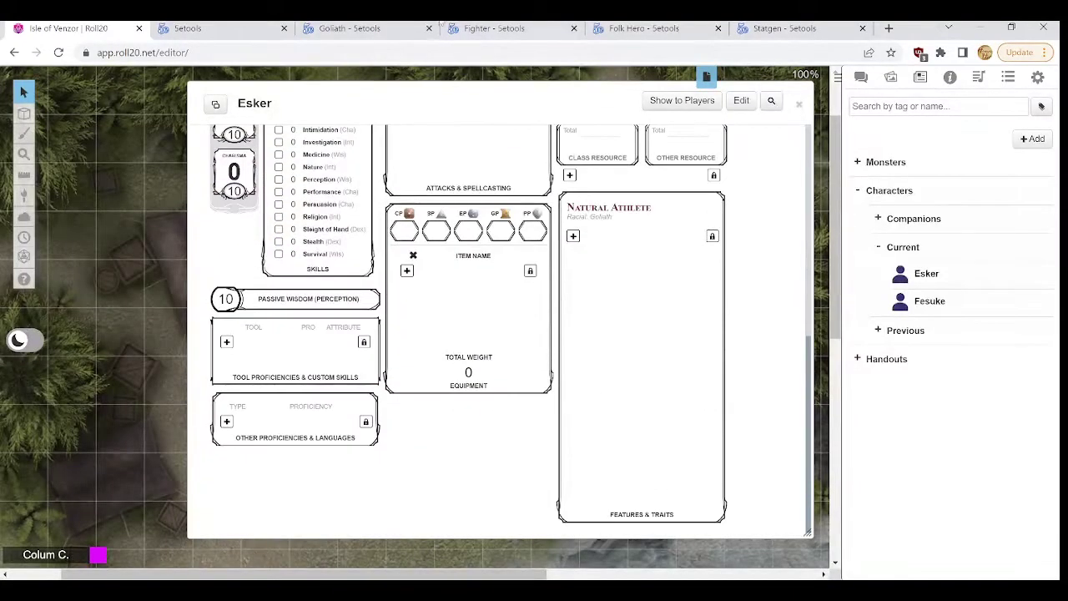
# Step: Switch to the Goliath page in 5etools and copy the description of the Stone's Endurance trait
pyautogui.click(348, 28)
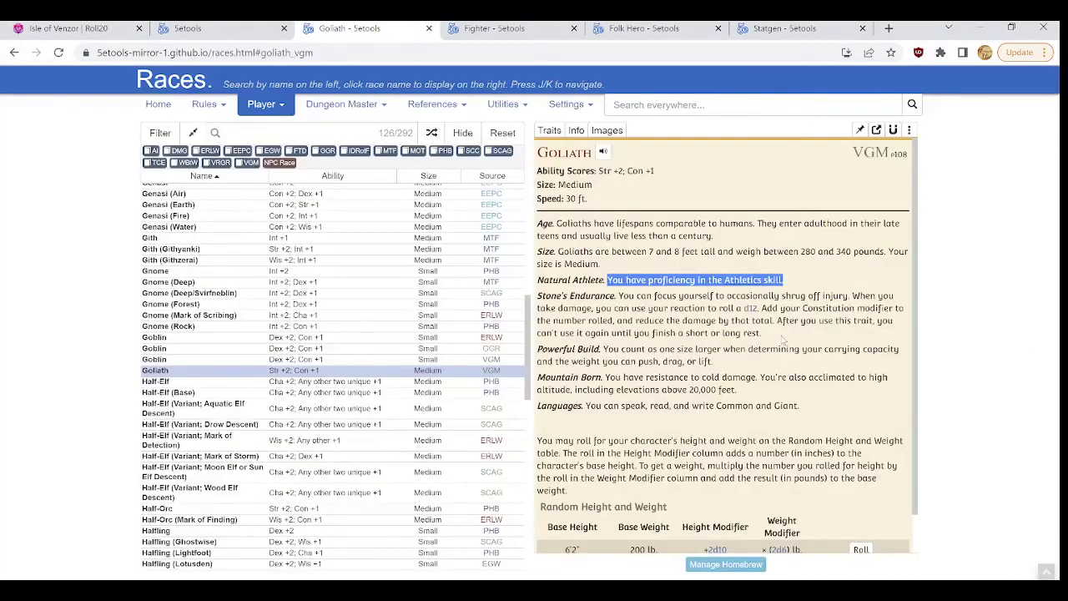
pyautogui.click(783, 339)
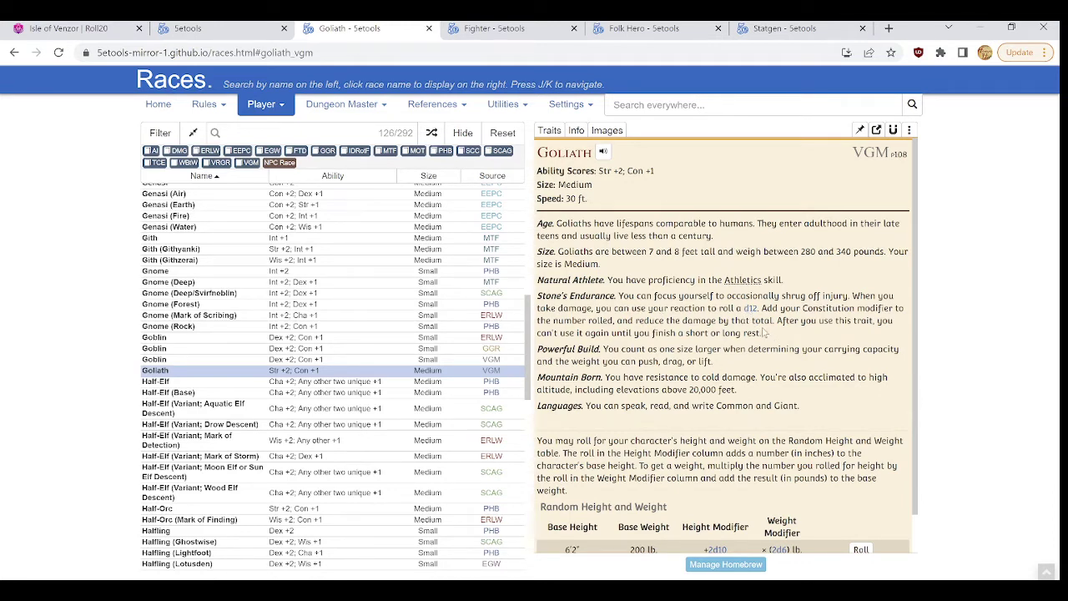
pyautogui.moveTo(774, 340); pyautogui.dragTo(617, 291)
pyautogui.hotkey('ctrl', 'c')
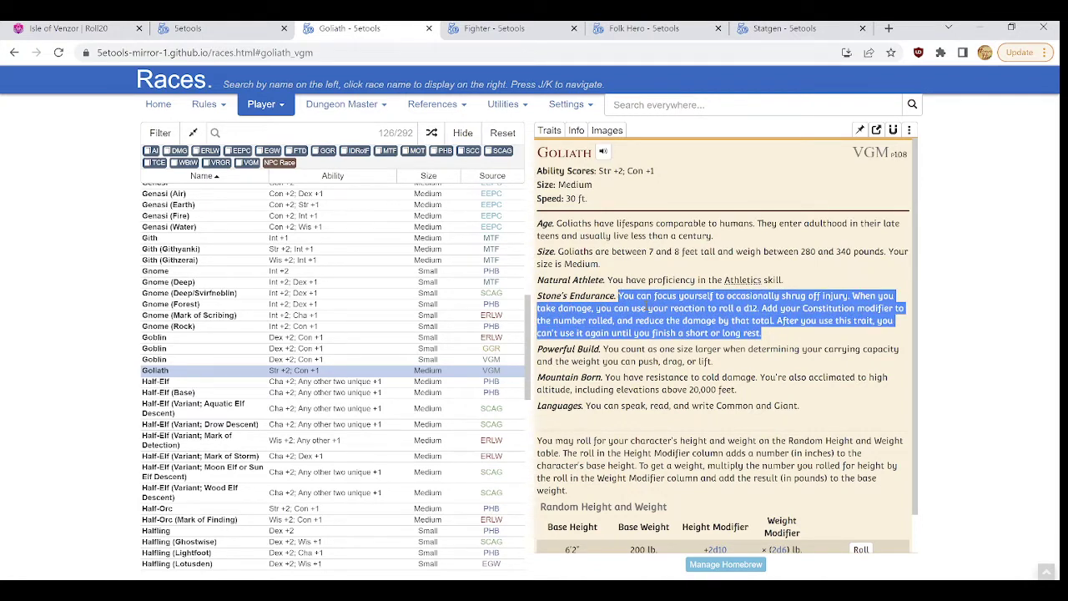
# Step: Set Esker's speed to 30 on the Roll20 sheet and check it against the Goliath entry in 5etools
pyautogui.click(67, 27)
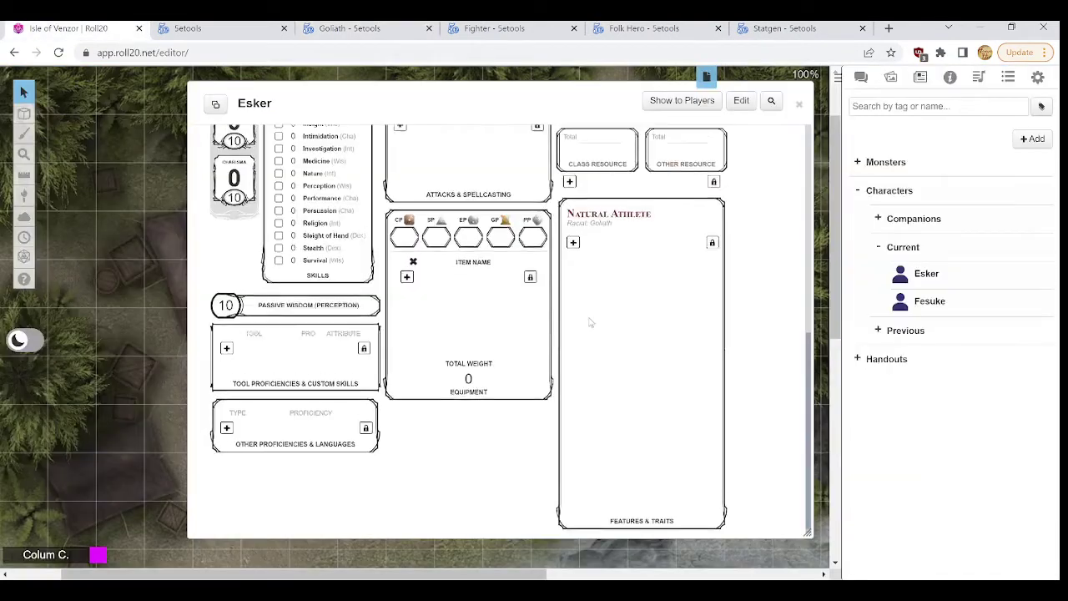
pyautogui.scroll(4, 584, 317)
pyautogui.click(524, 227)
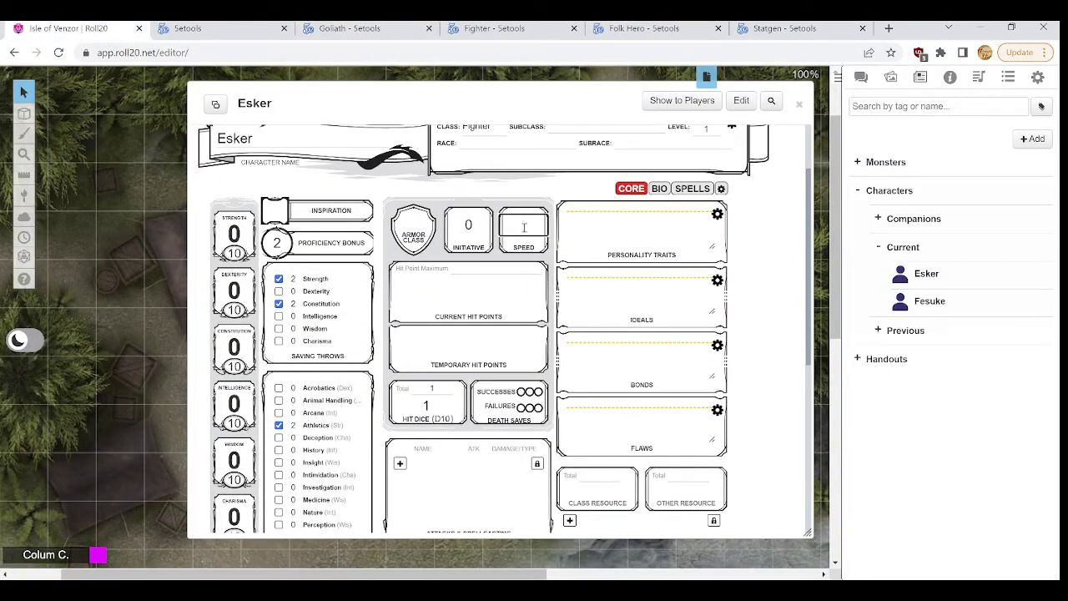
pyautogui.write('30')
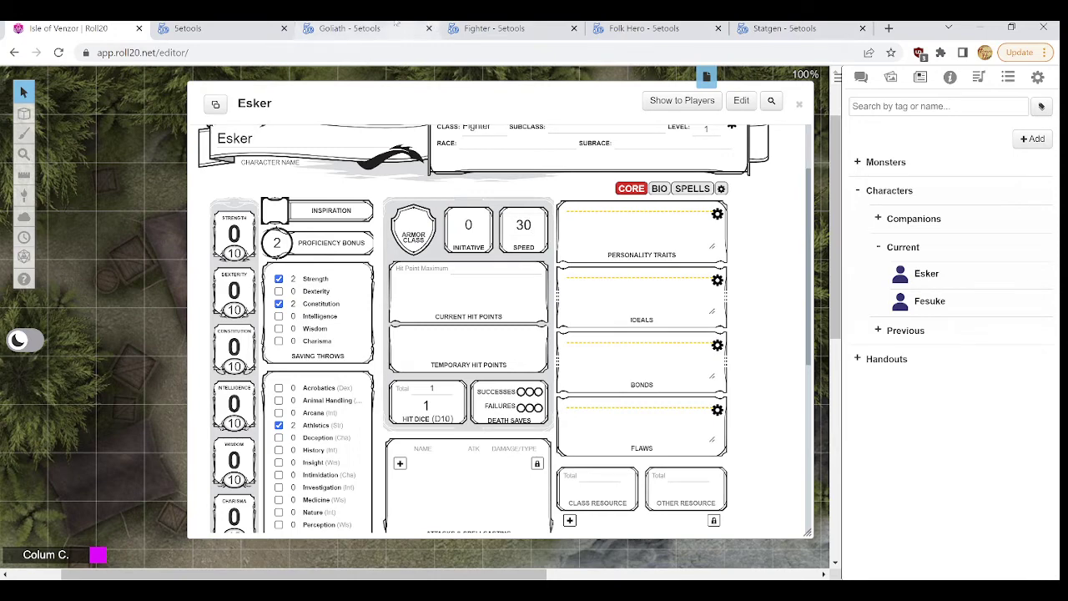
pyautogui.click(397, 24)
pyautogui.moveTo(565, 199); pyautogui.dragTo(588, 201)
pyautogui.click(718, 337)
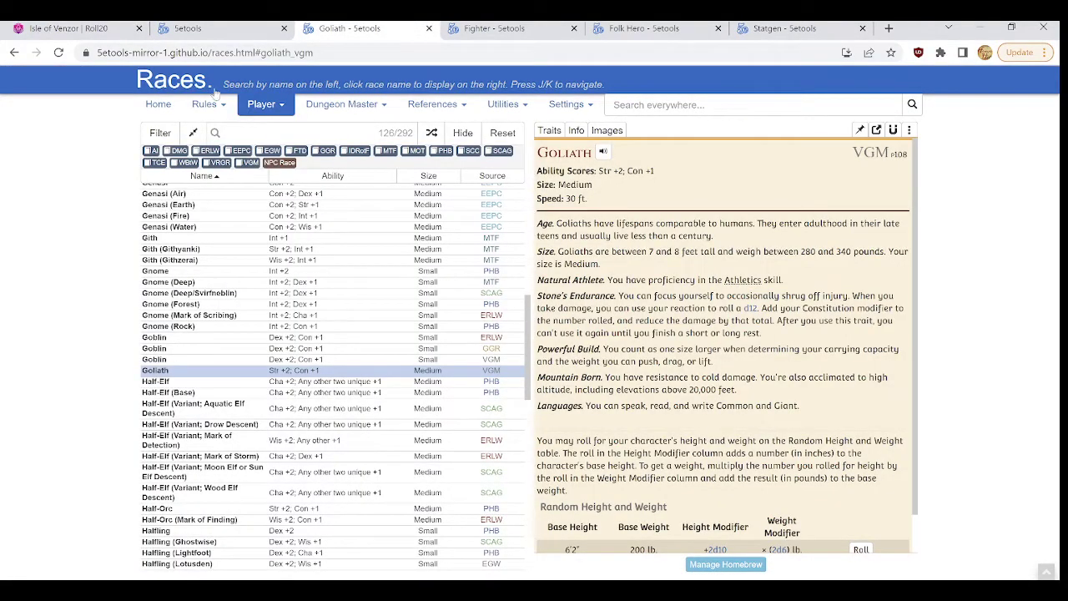
# Step: Return to Esker's Roll20 sheet and paste the copied Stone's Endurance description into a new racial trait entry
pyautogui.click(125, 25)
pyautogui.scroll(-5, 572, 237)
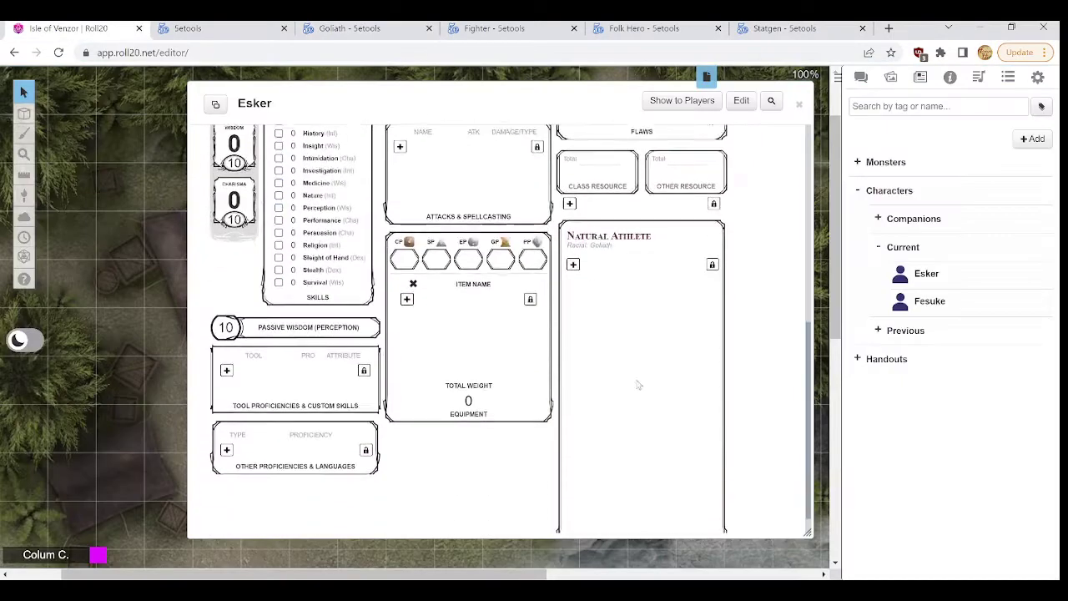
pyautogui.click(572, 237)
pyautogui.click(637, 362)
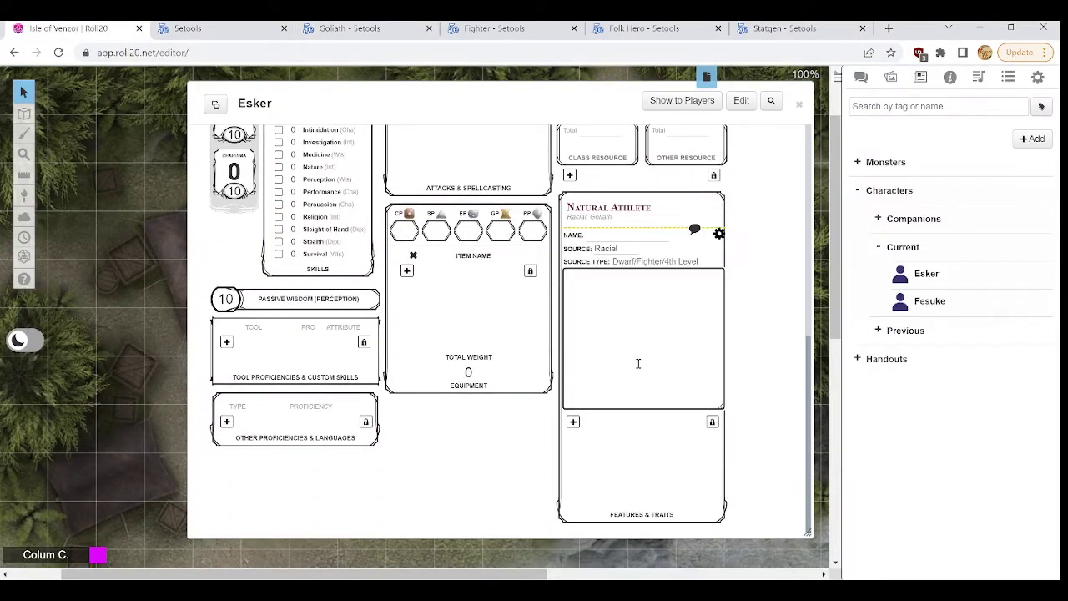
pyautogui.hotkey('ctrl', 'v')
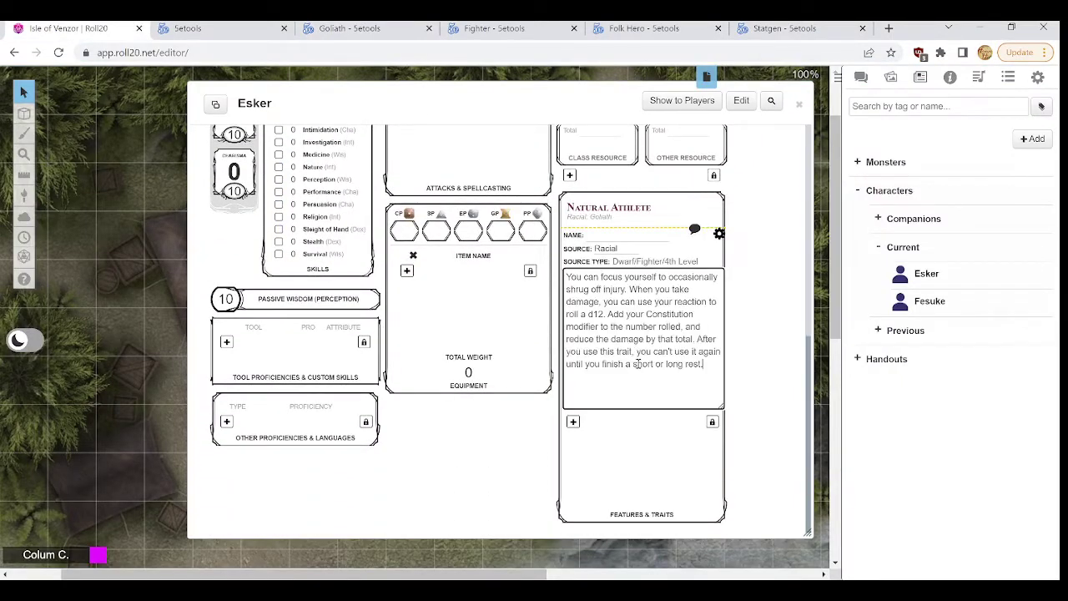
# Step: Name the new trait Stone's Endurance, set its source type to Goliath and finish editing the entry
pyautogui.click(614, 237)
pyautogui.write('Ston')
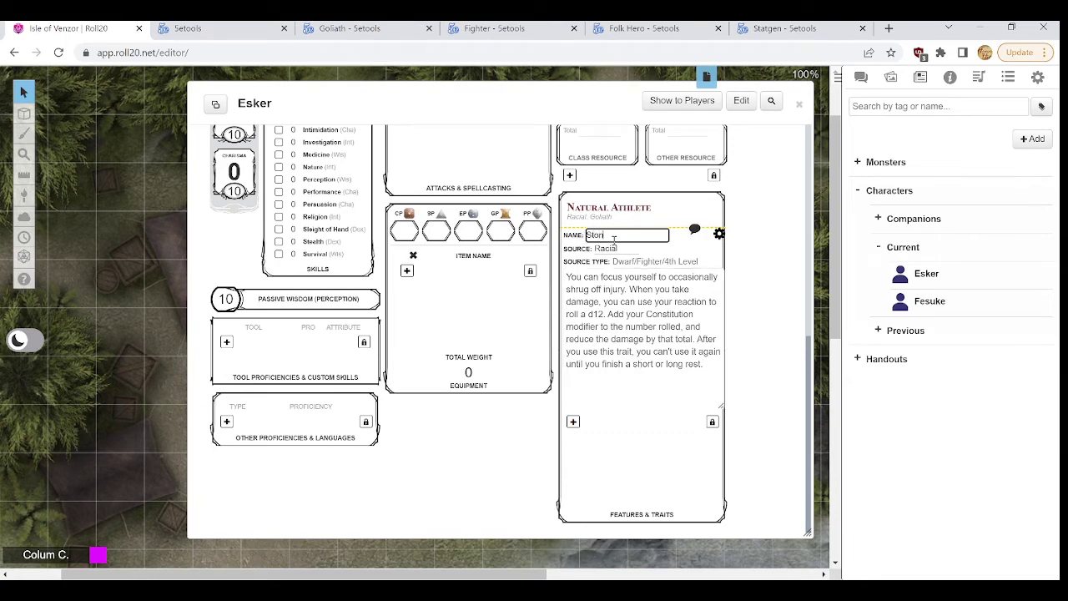
pyautogui.write("e's Endurance")
pyautogui.click(663, 261)
pyautogui.write('Golia')
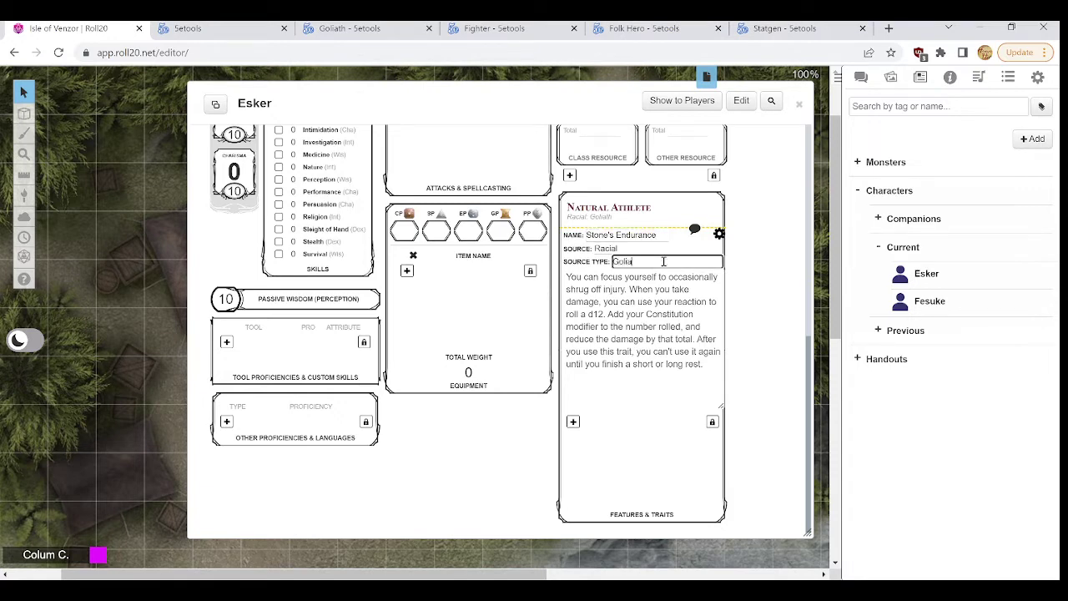
pyautogui.write('th')
pyautogui.click(751, 264)
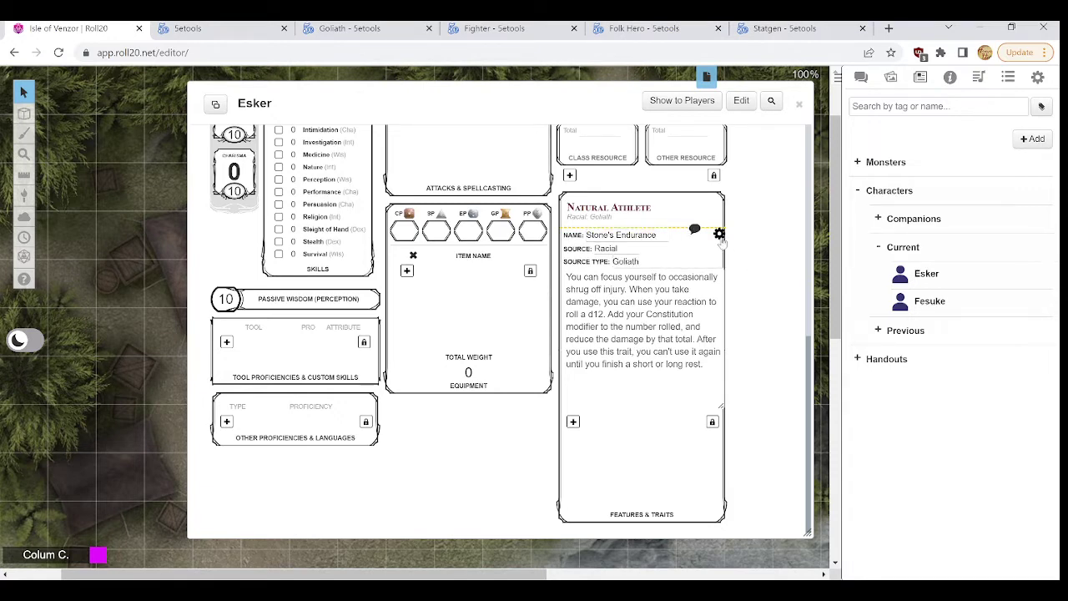
pyautogui.click(719, 234)
# Step: Label Esker's class resource counter Stone's Endurance
pyautogui.scroll(1, 739, 447)
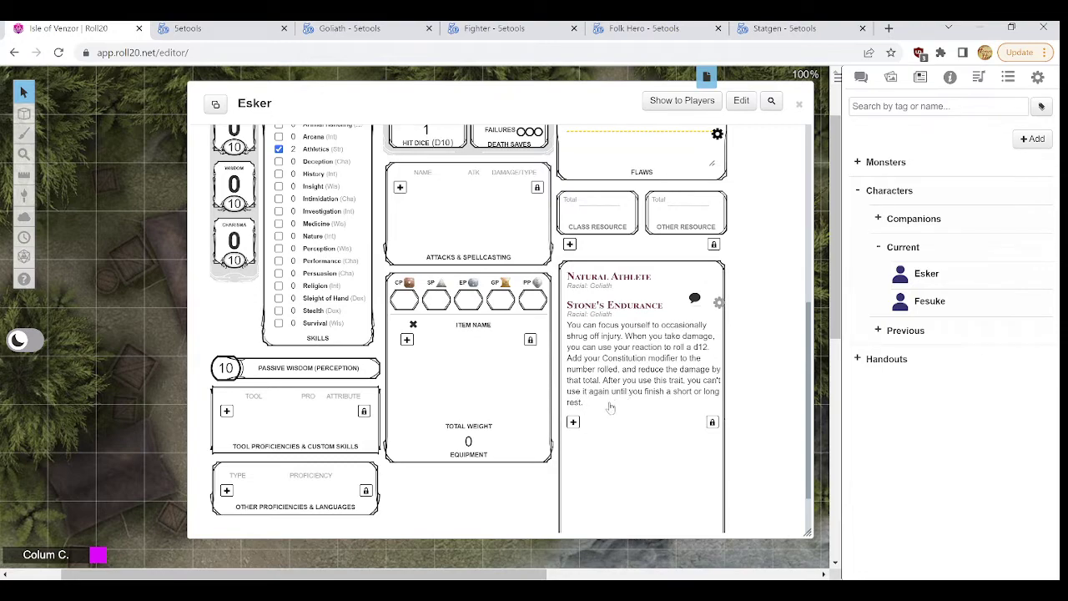
pyautogui.scroll(1, 646, 451)
pyautogui.scroll(-1, 659, 479)
pyautogui.scroll(1, 645, 398)
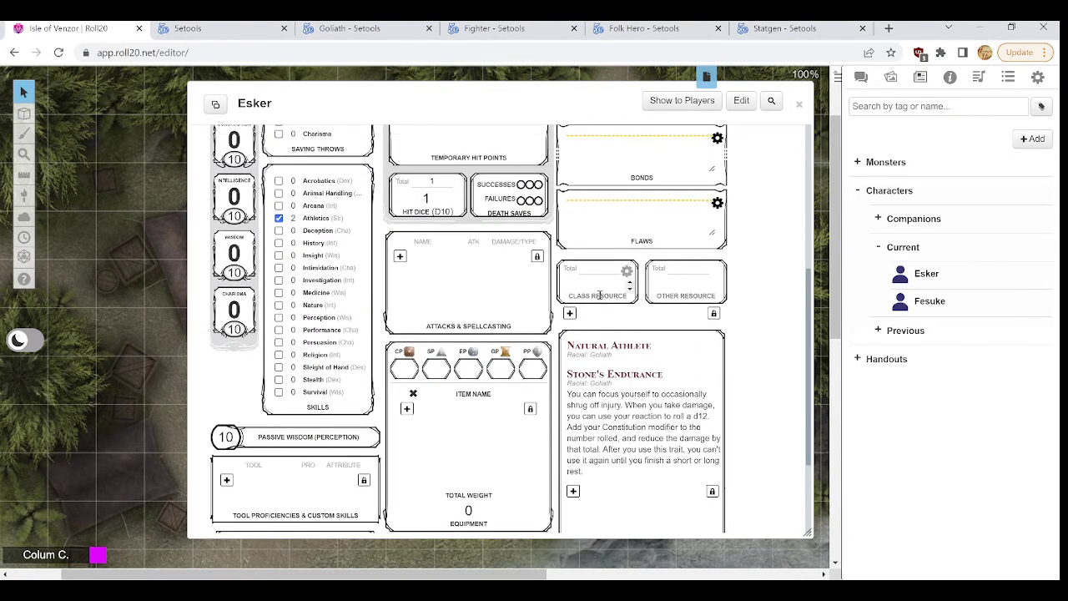
pyautogui.click(599, 296)
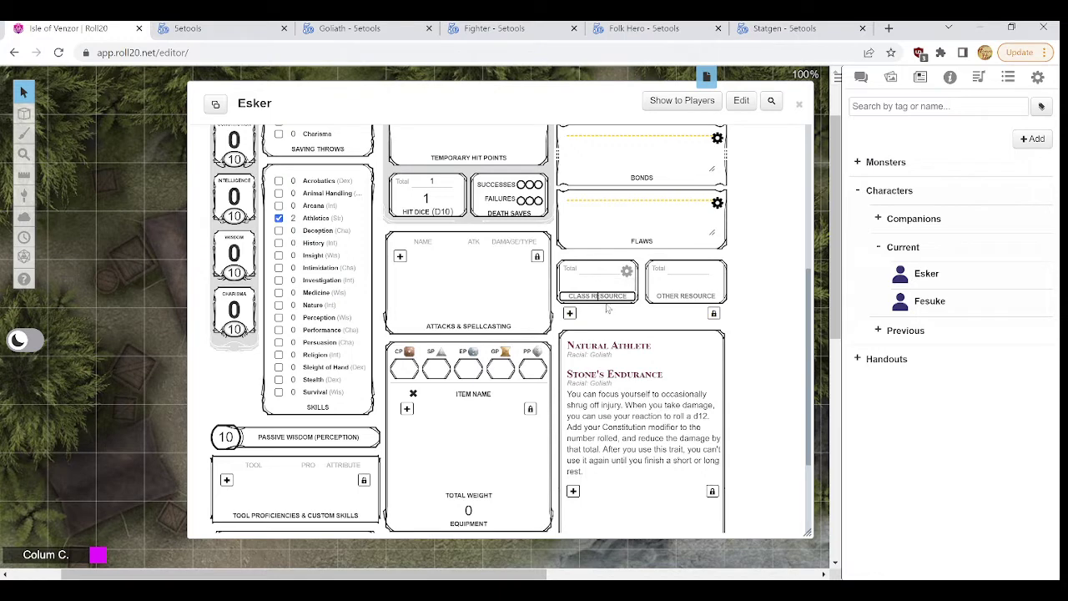
pyautogui.write("Stone's Enduranc")
pyautogui.press('BackSpace')
pyautogui.write('nce')
# Step: Set both the current value and the total of the Stone's Endurance resource to 1
pyautogui.click(596, 281)
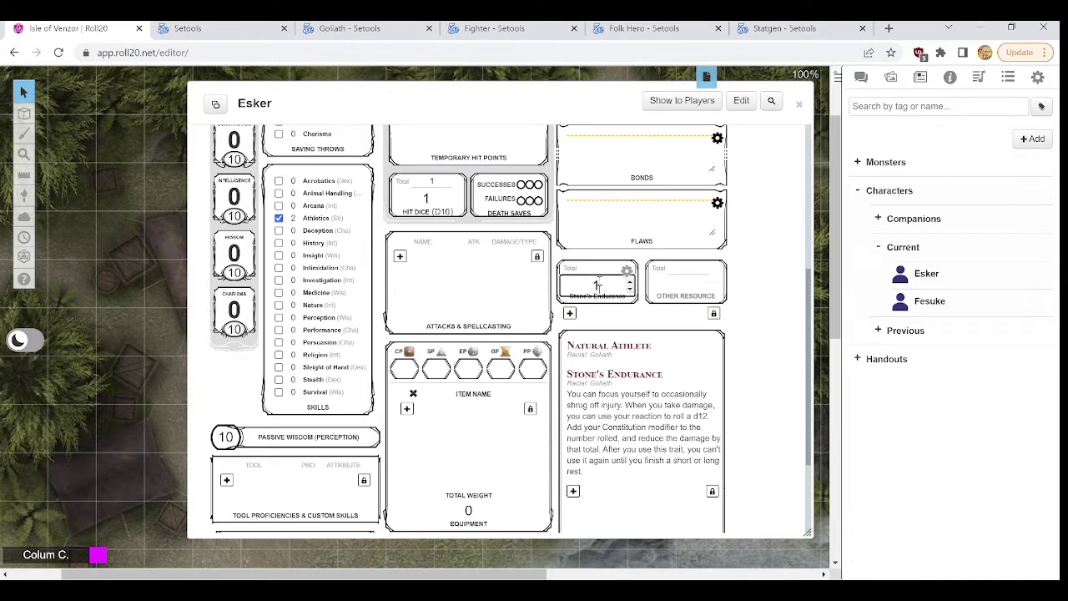
pyautogui.press('Tab')
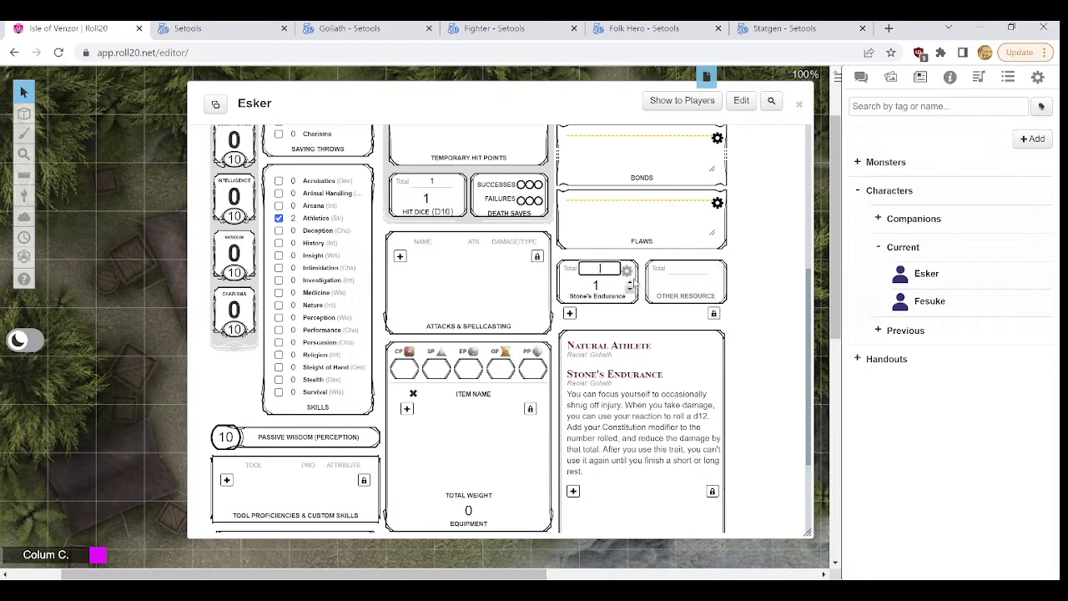
pyautogui.write('1')
pyautogui.click(752, 305)
# Step: Test the Stone's Endurance counter by lowering it to 0 and restoring it to 1
pyautogui.click(630, 289)
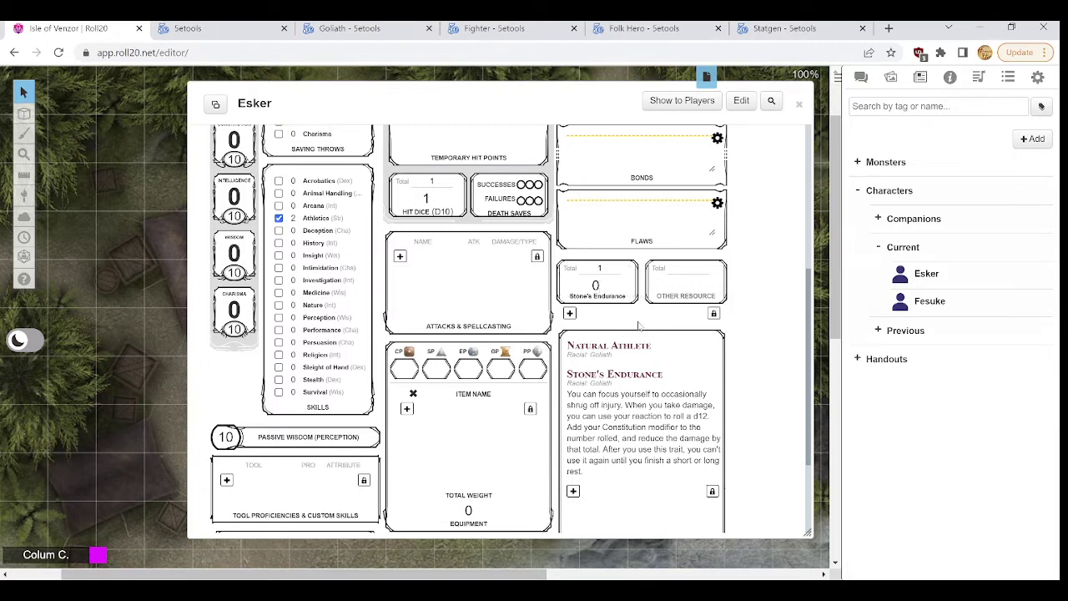
pyautogui.click(630, 282)
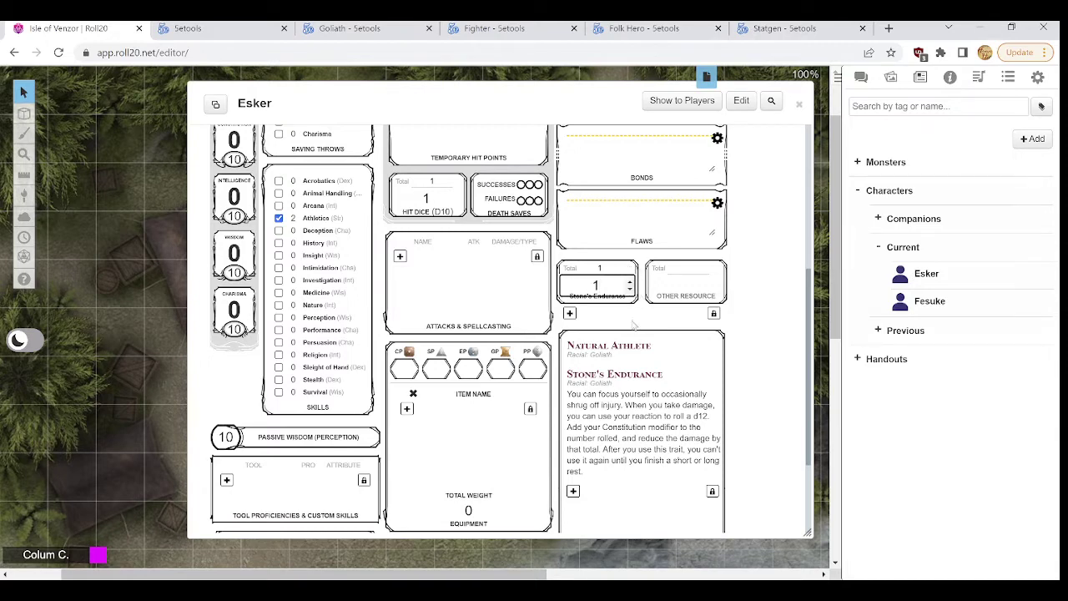
pyautogui.click(759, 332)
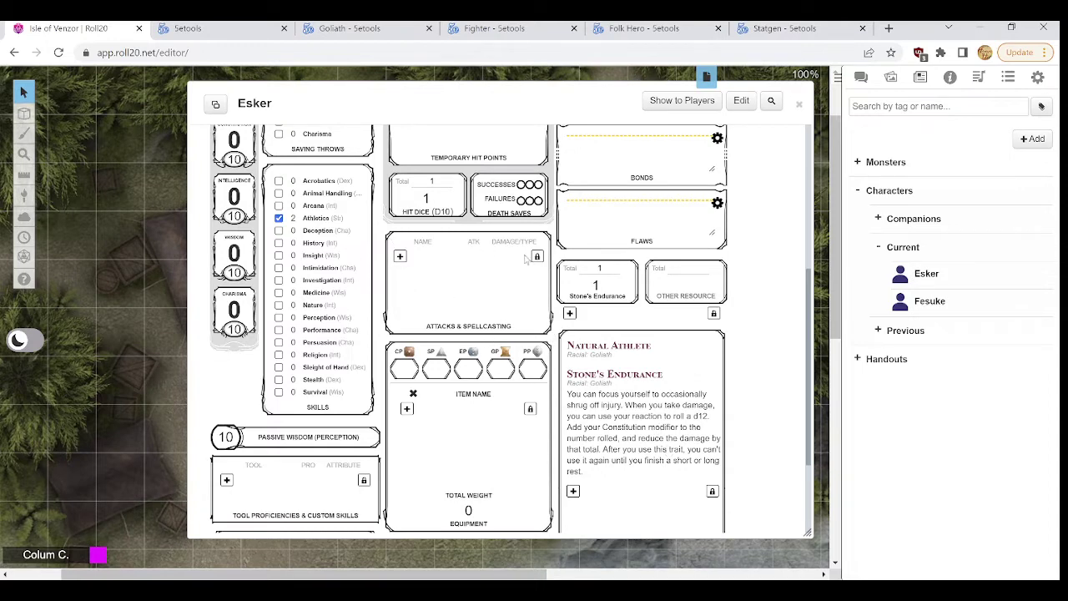
# Step: Add an entry named Stone's Endurance under Attacks & Spellcasting
pyautogui.click(400, 256)
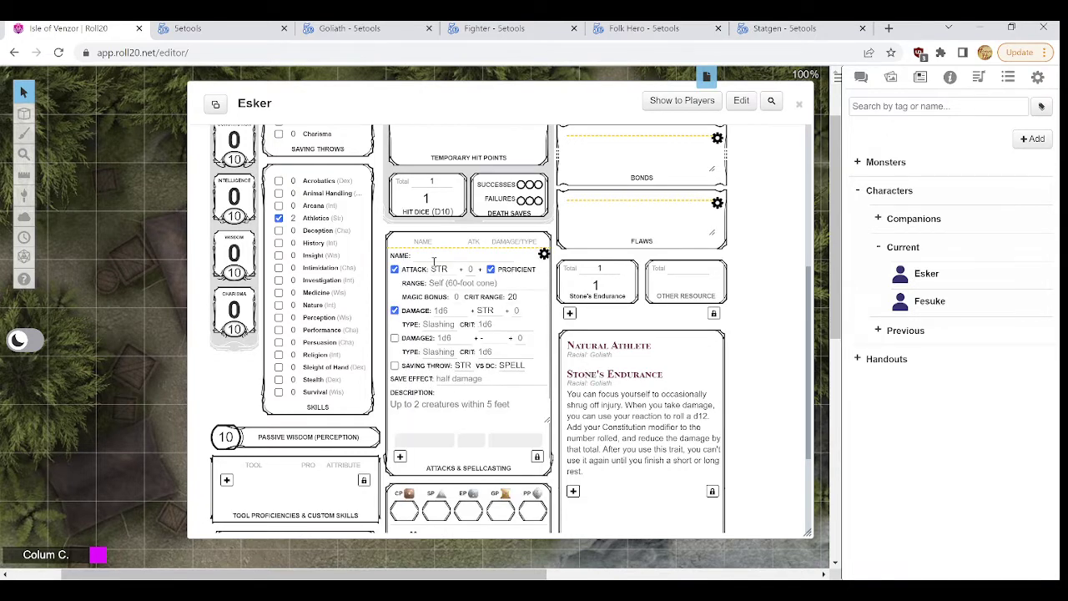
pyautogui.click(434, 258)
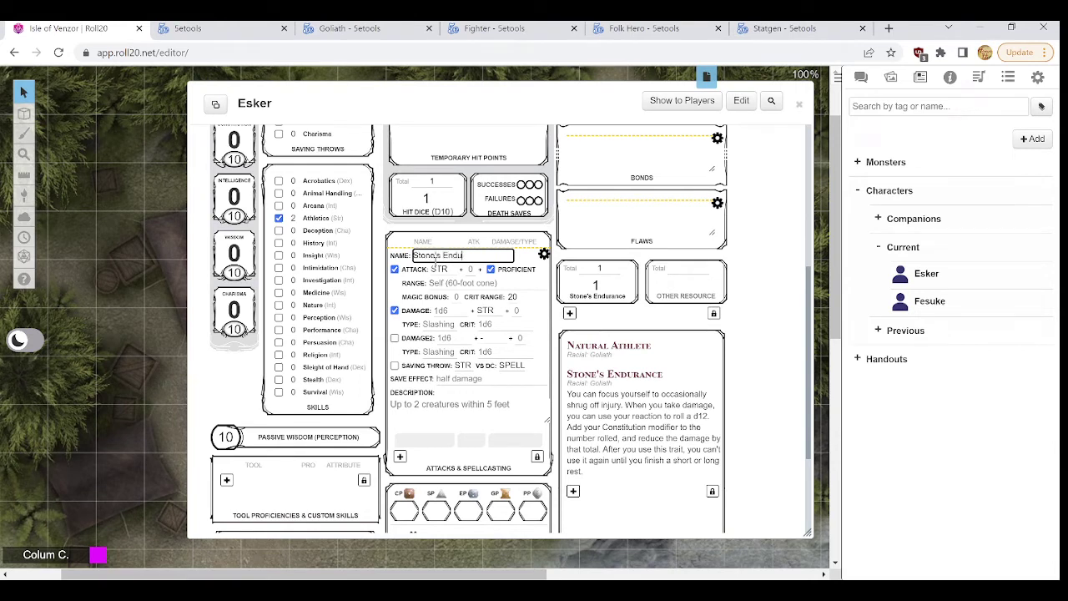
pyautogui.click(755, 346)
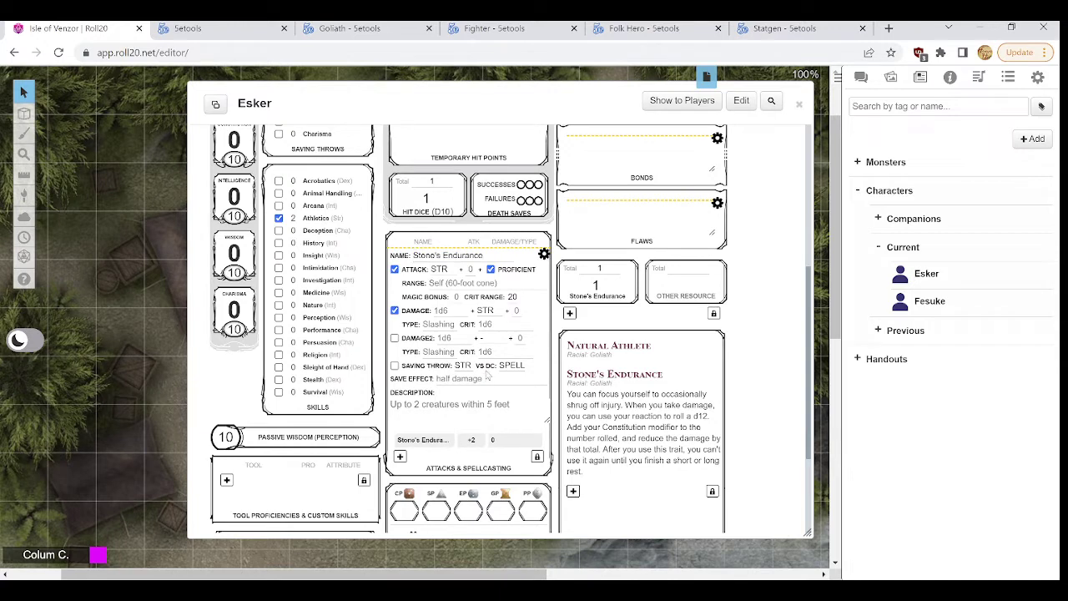
# Step: Disable the attack roll for the Stone's Endurance entry and set its damage to 1d12 plus the CON modifier
pyautogui.click(394, 269)
pyautogui.click(450, 308)
pyautogui.write('12')
pyautogui.click(484, 314)
pyautogui.click(486, 349)
# Step: Set the Stone's Endurance damage type to reduction and finish editing the attack entry
pyautogui.click(446, 328)
pyautogui.hotkey('ctrl', 'a')
pyautogui.press('BackSpace')
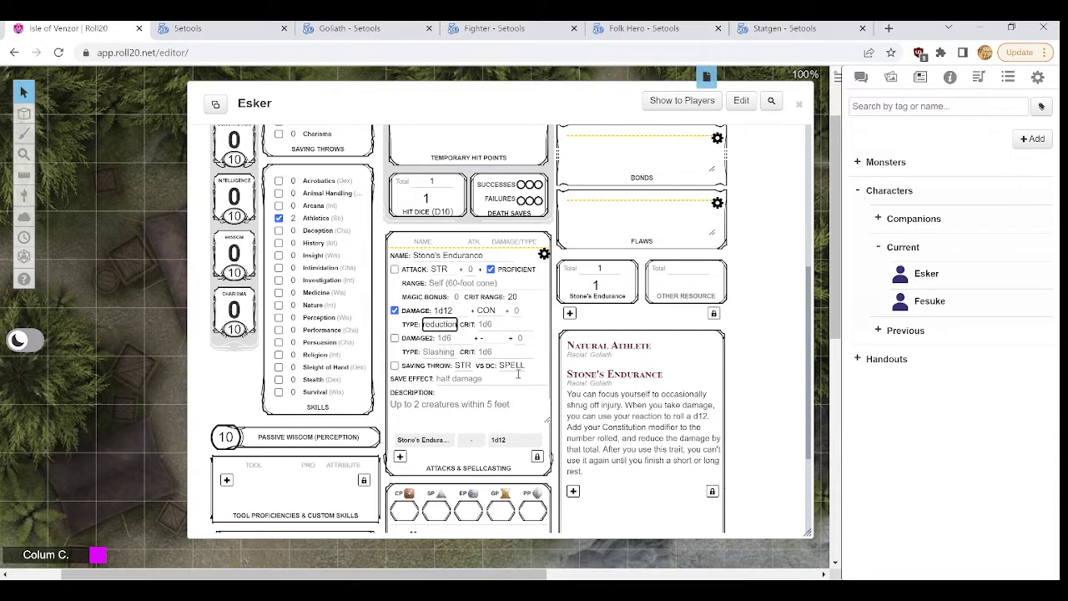
pyautogui.click(557, 330)
pyautogui.click(543, 253)
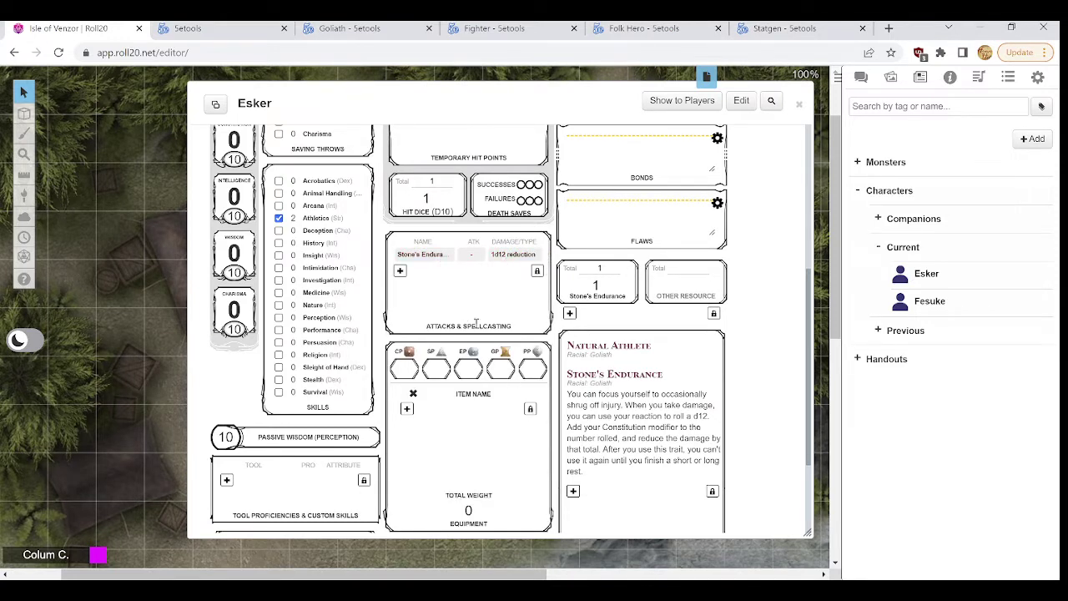
# Step: Roll Stone's Endurance from the attack list and check the roll in the chat log
pyautogui.click(440, 256)
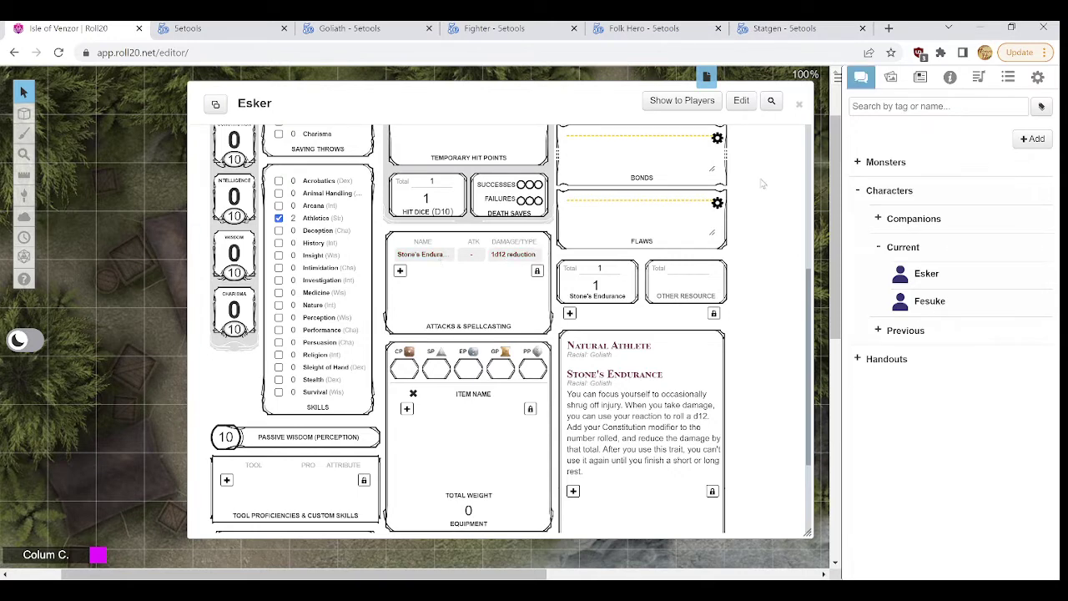
pyautogui.click(860, 76)
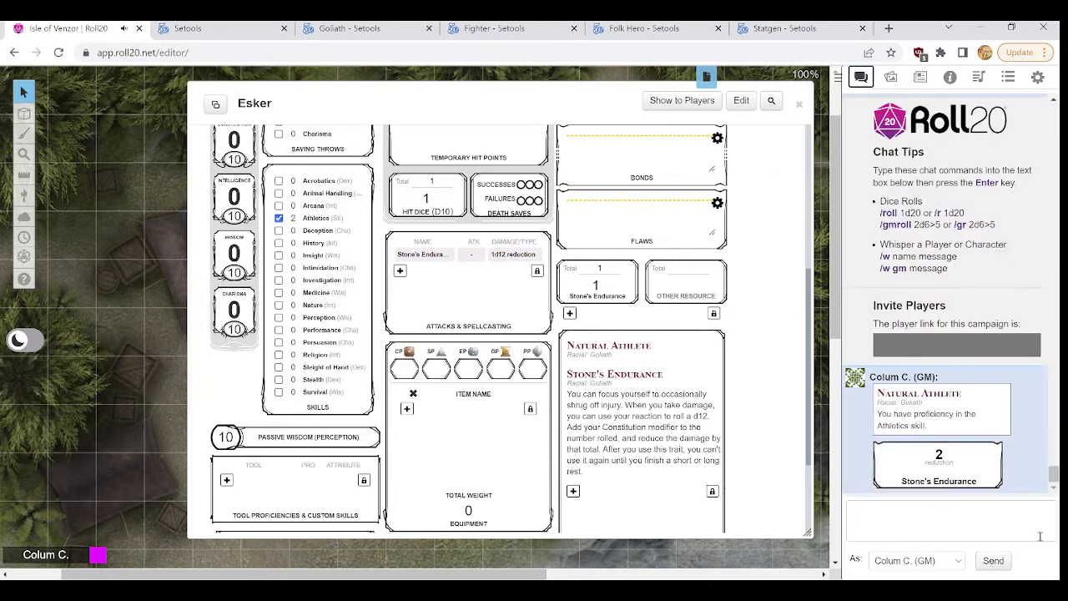
pyautogui.moveTo(940, 458)
# Step: Copy the Powerful Build description from the Goliath page in 5etools into a new trait entry on Esker's Roll20 sheet
pyautogui.click(350, 28)
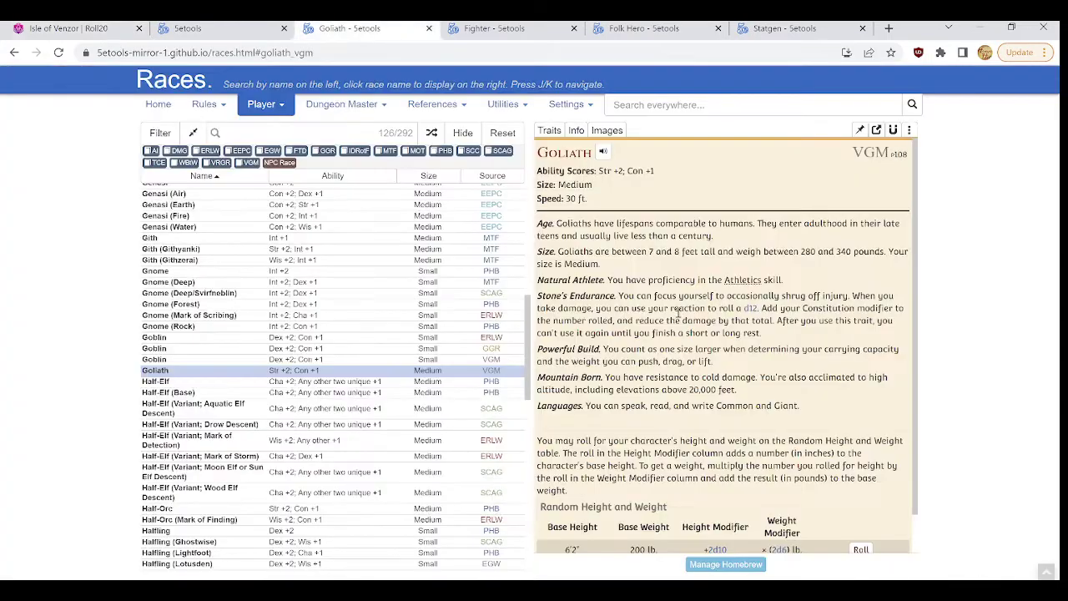
pyautogui.moveTo(725, 367); pyautogui.dragTo(603, 351)
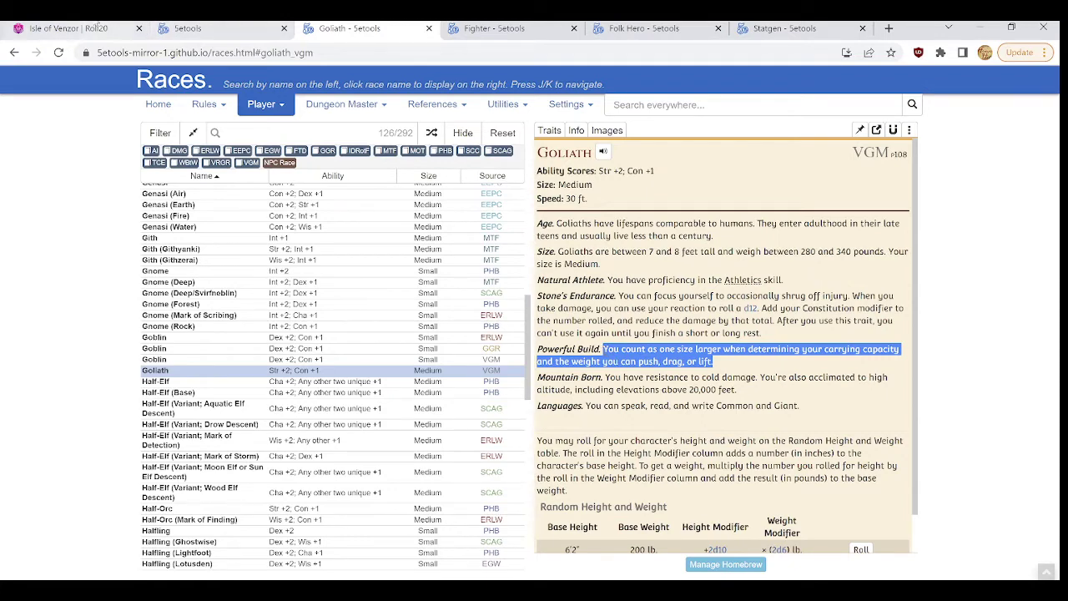
pyautogui.click(62, 26)
pyautogui.click(573, 402)
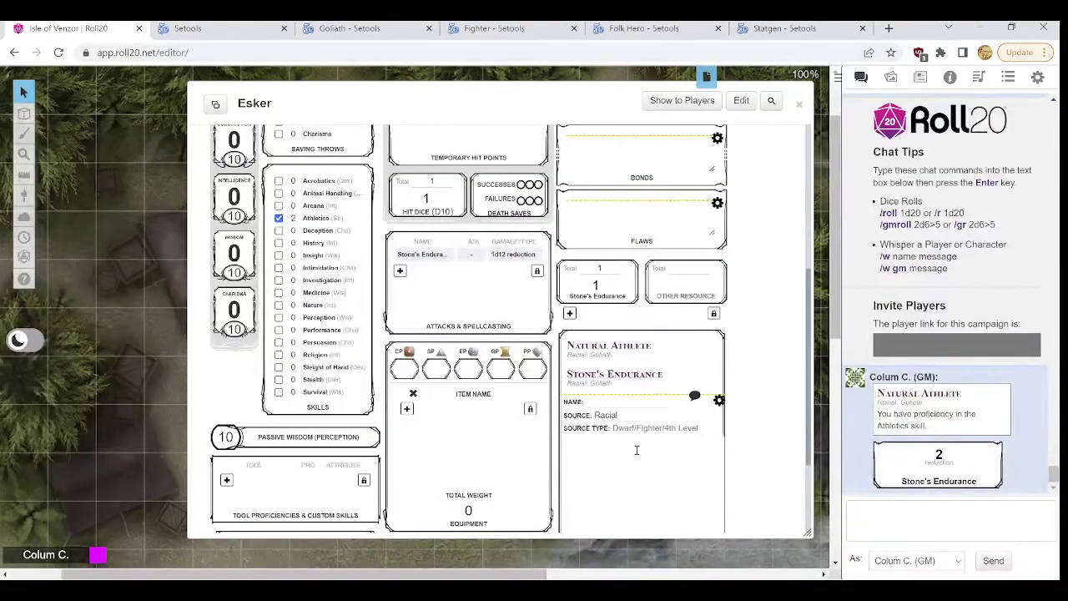
# Step: Name the trait Powerful Build with source type Goliath, finish editing it and collapse its description
pyautogui.click(620, 403)
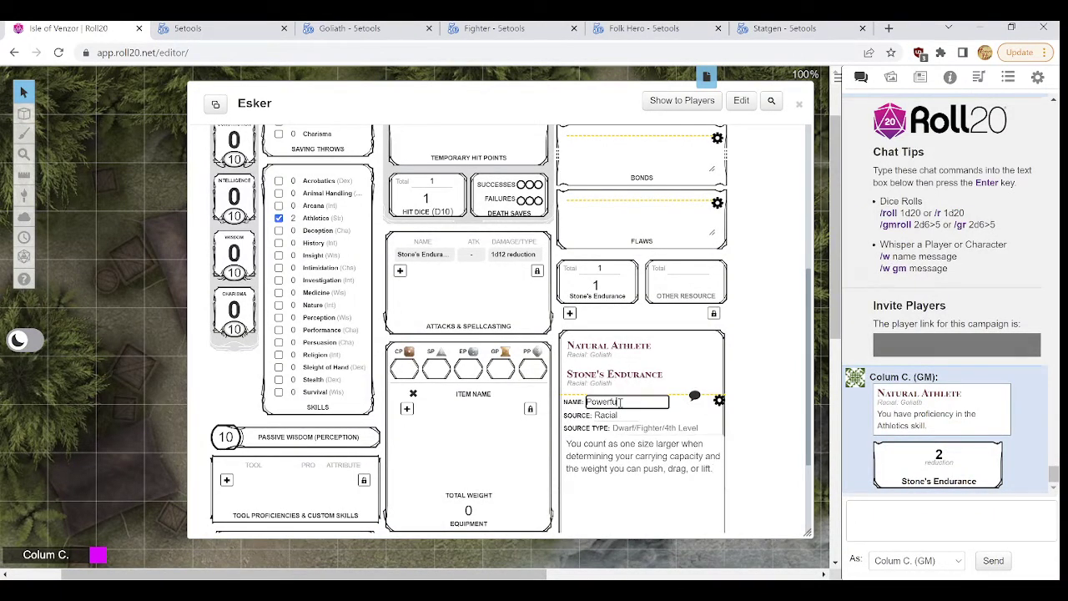
pyautogui.write('Powerful Build')
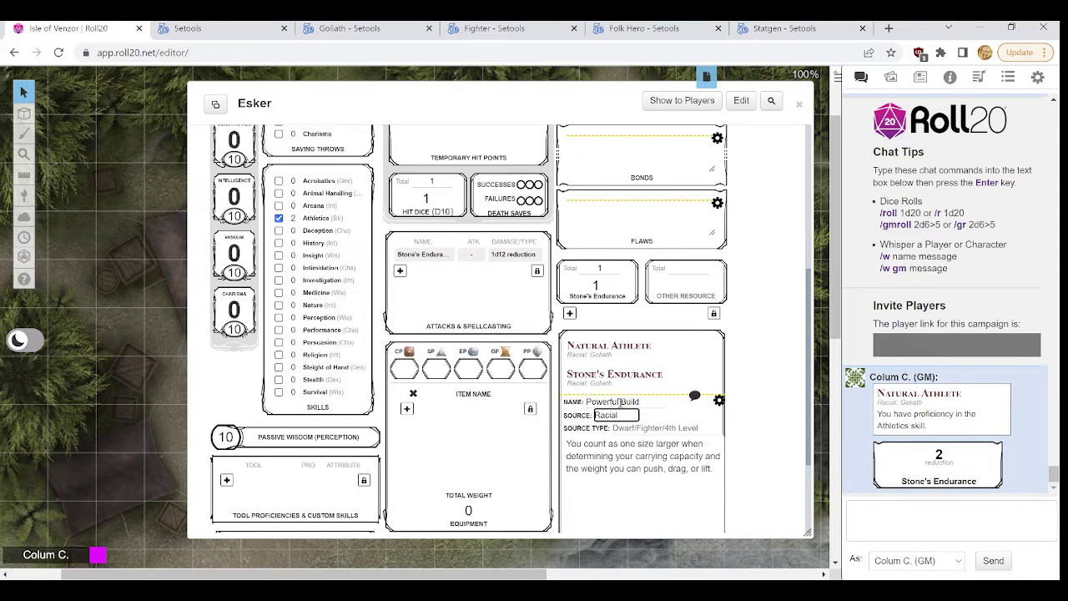
pyautogui.press('Tab')
pyautogui.write('G')
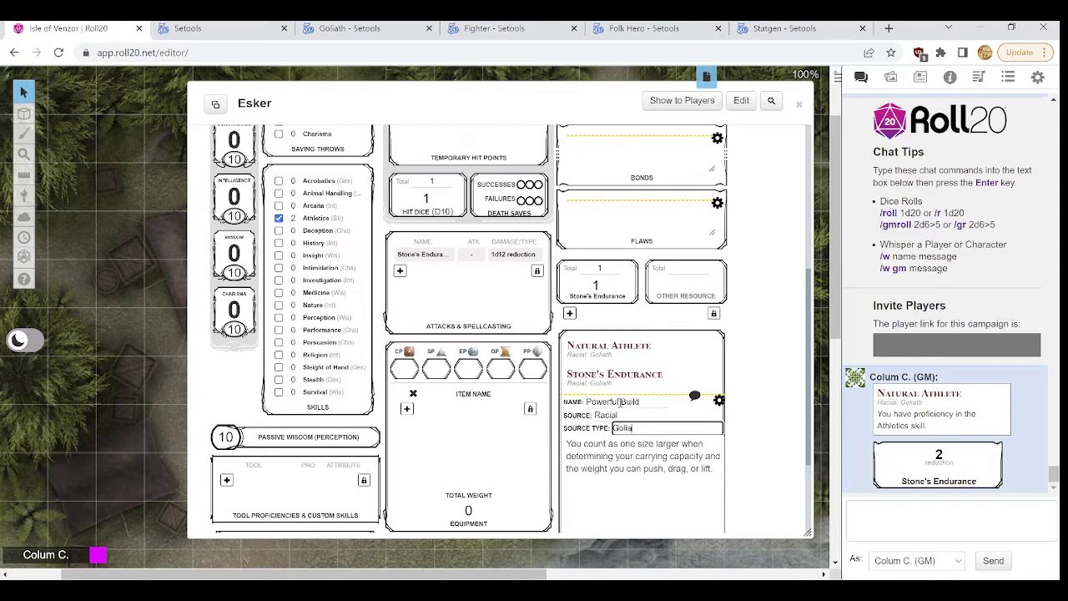
pyautogui.click(774, 414)
pyautogui.scroll(-2, 764, 410)
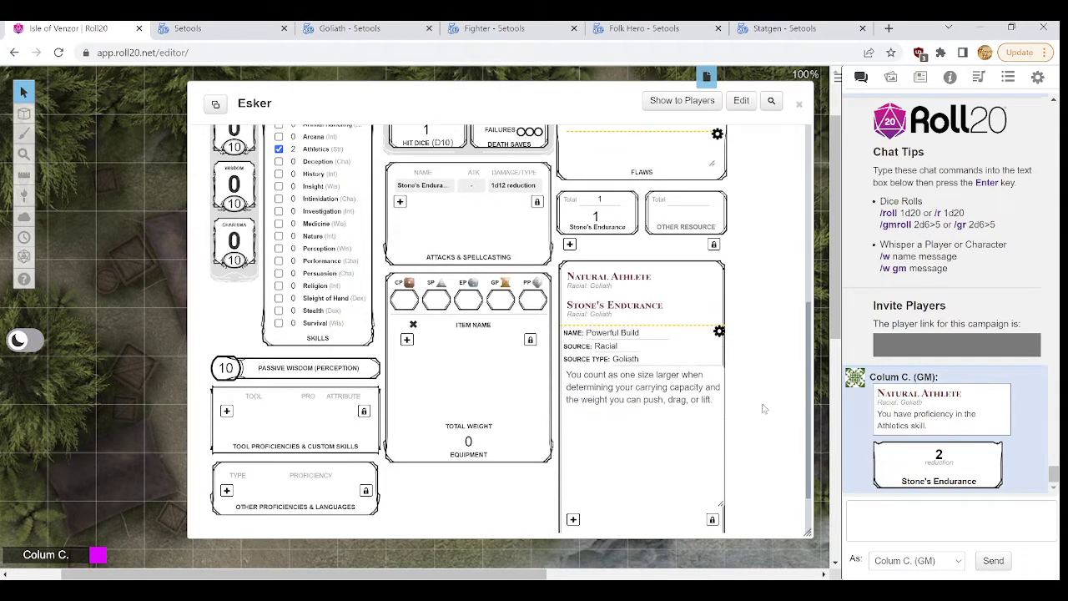
pyautogui.click(720, 332)
pyautogui.click(600, 337)
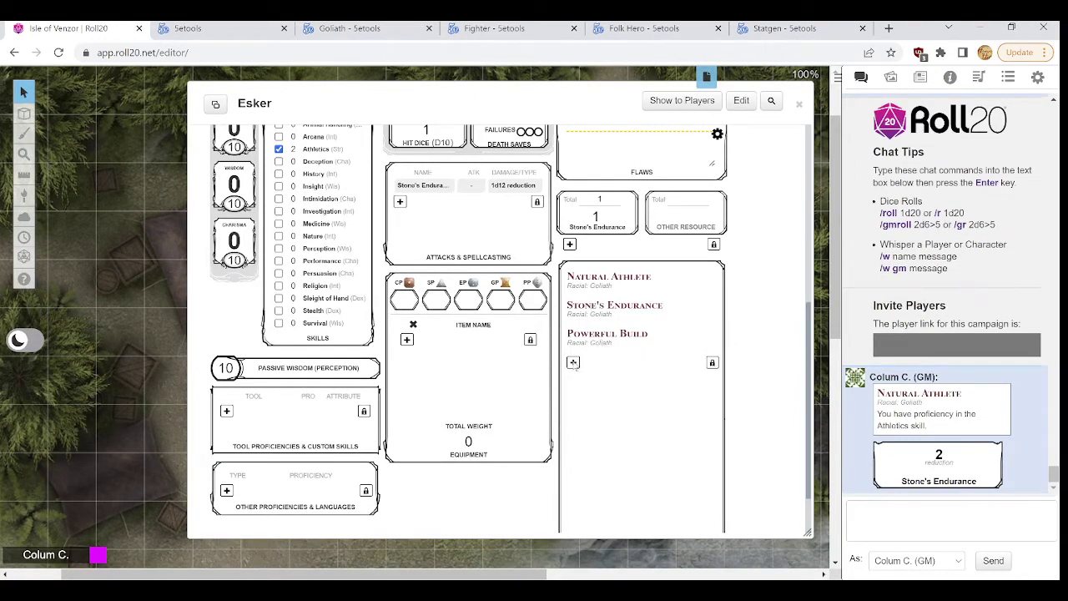
pyautogui.click(592, 337)
# Step: Copy the Mountain Born description from the Goliath page in 5etools into another new trait entry on Esker's Roll20 sheet
pyautogui.click(349, 27)
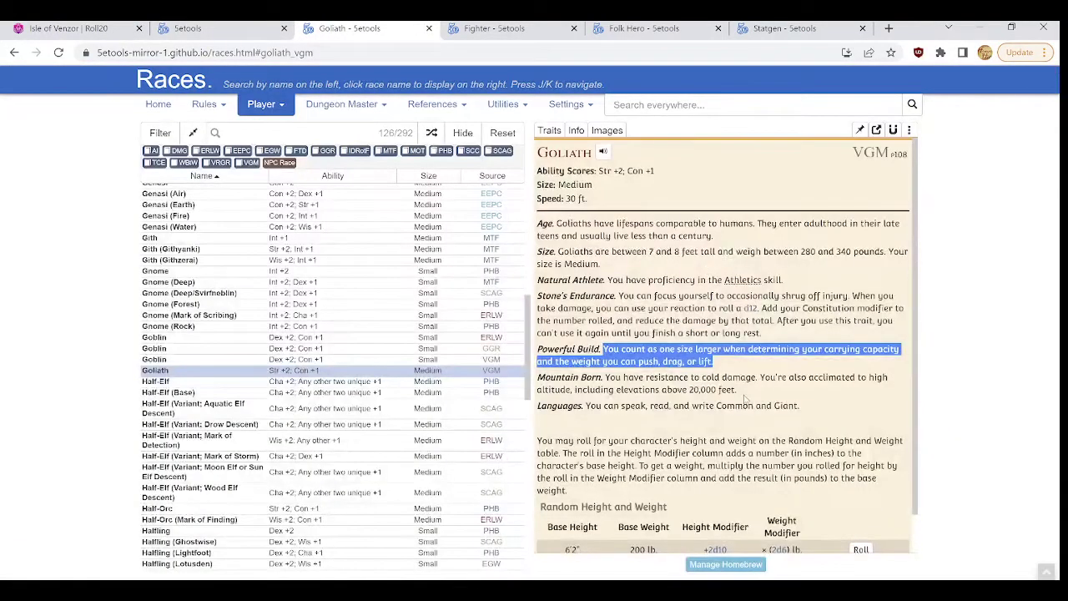
pyautogui.moveTo(745, 399); pyautogui.dragTo(604, 377)
pyautogui.hotkey('ctrl', 'c')
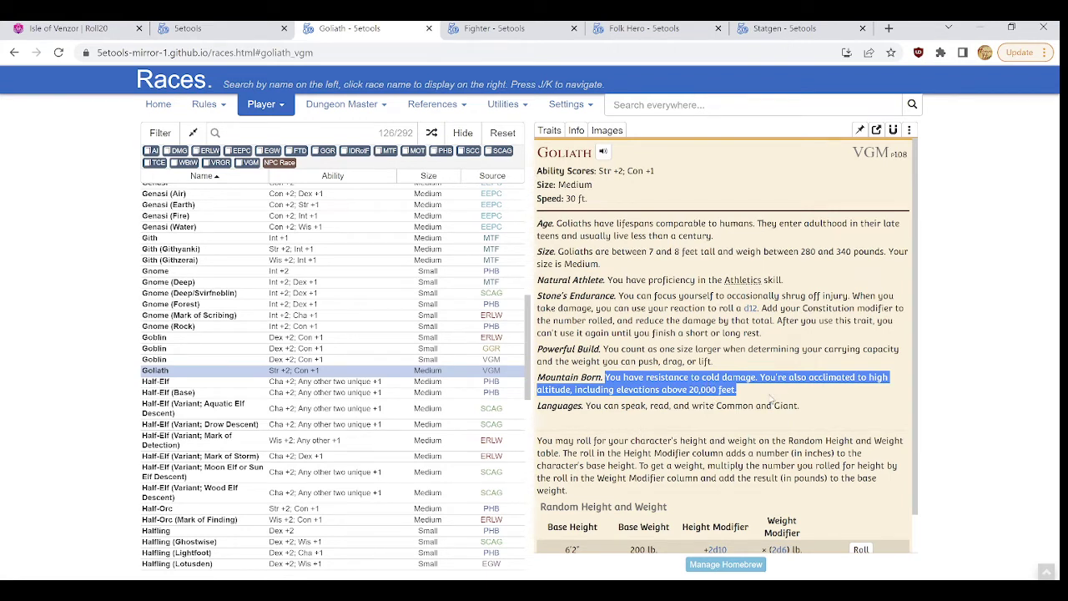
pyautogui.click(72, 27)
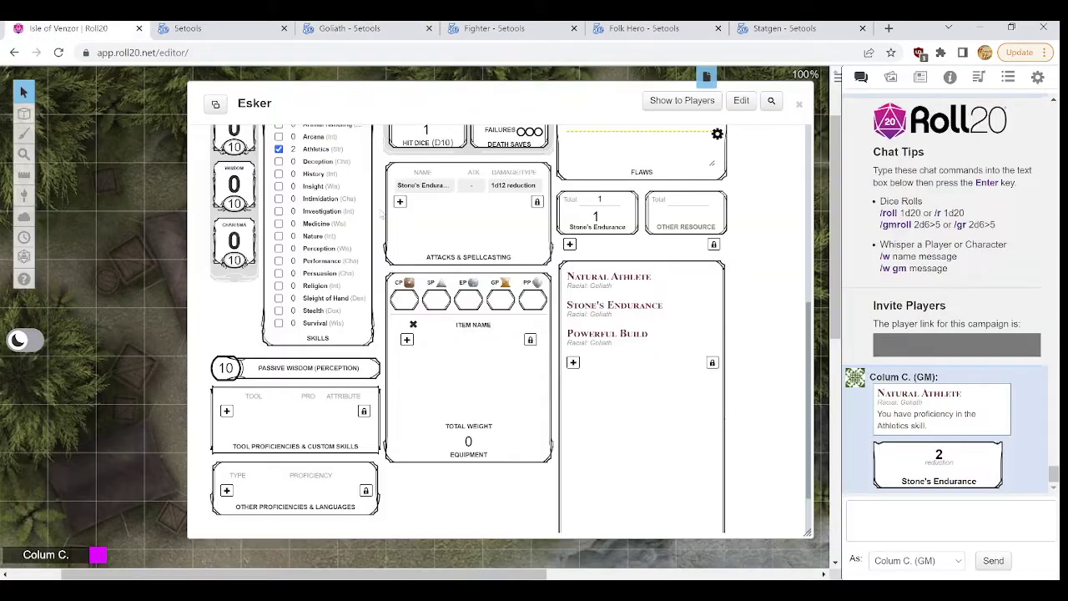
pyautogui.click(572, 362)
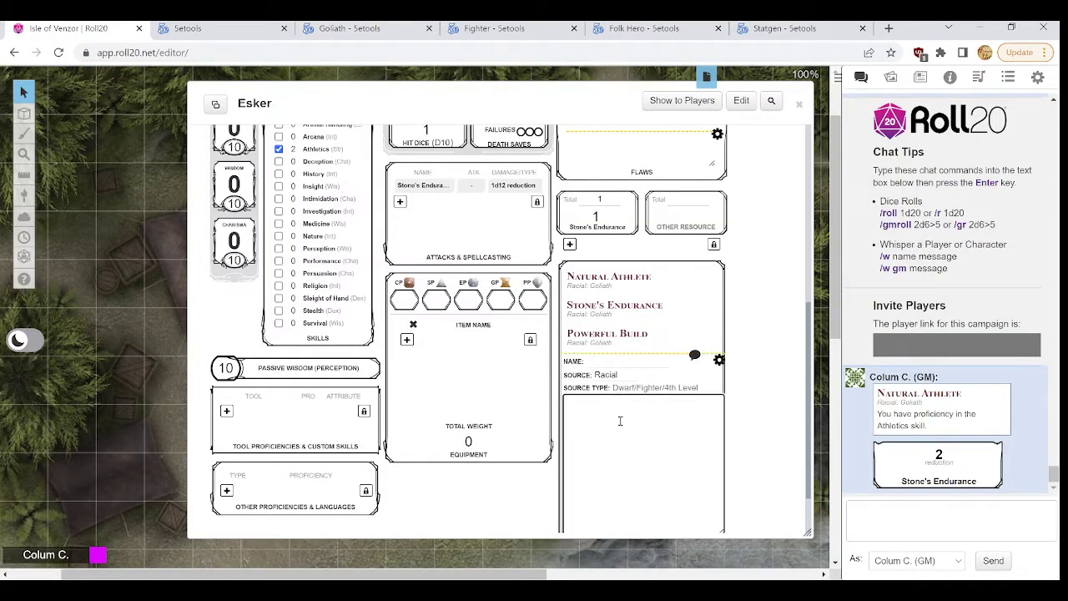
pyautogui.hotkey('ctrl', 'v')
# Step: Name the new trait Mountain Born and set its source type to Goliath
pyautogui.click(620, 360)
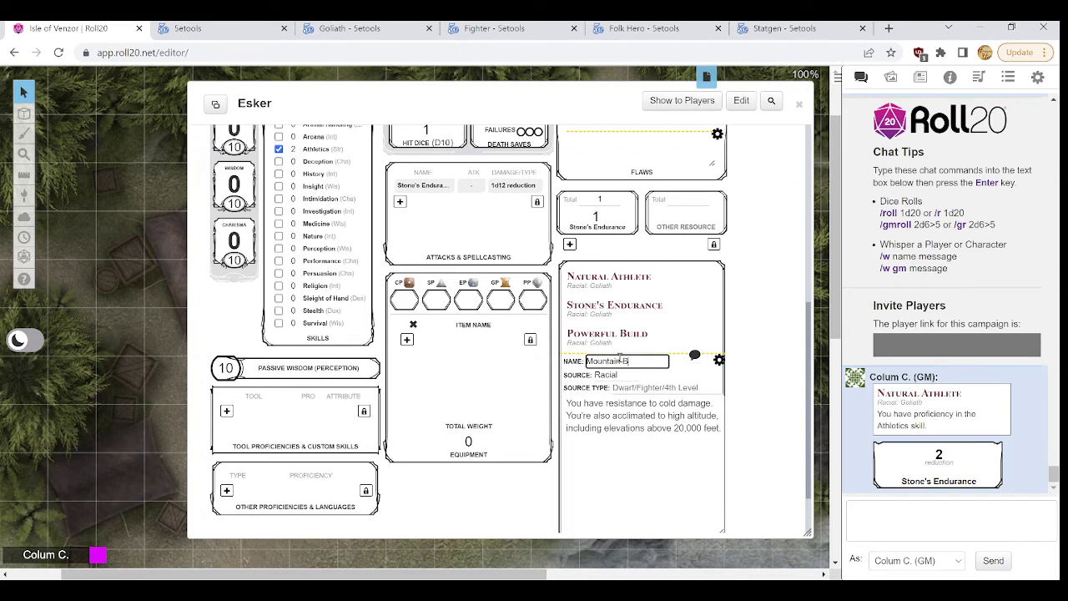
pyautogui.write('Mountain-Born')
pyautogui.press('Tab')
pyautogui.press('Tab')
pyautogui.write('Go')
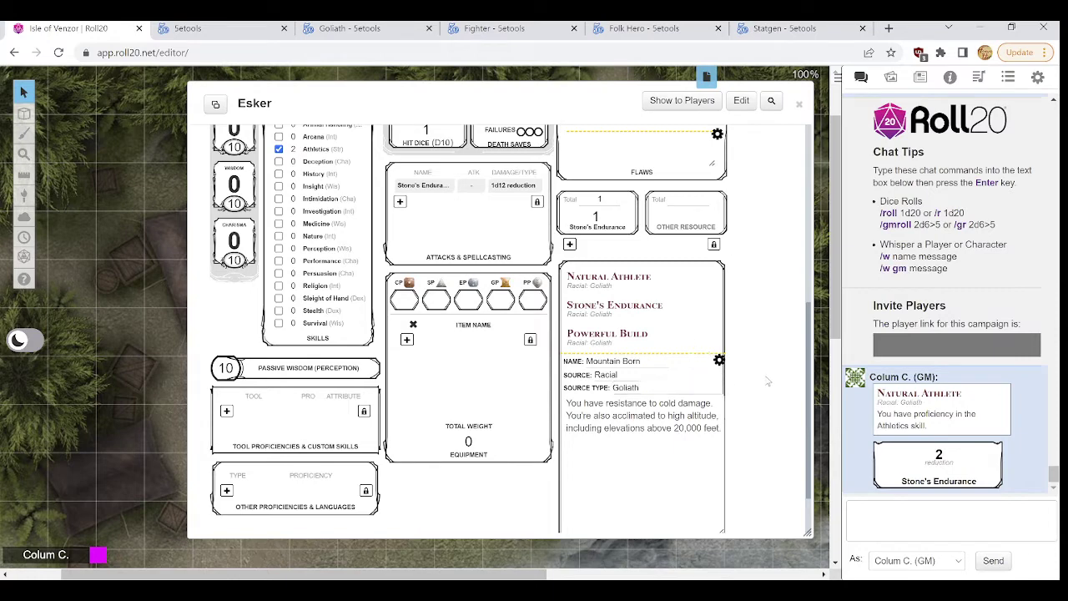
# Step: Finish editing the Mountain Born trait and check the Goliath's languages in 5etools before returning to Esker's Roll20 sheet
pyautogui.click(719, 360)
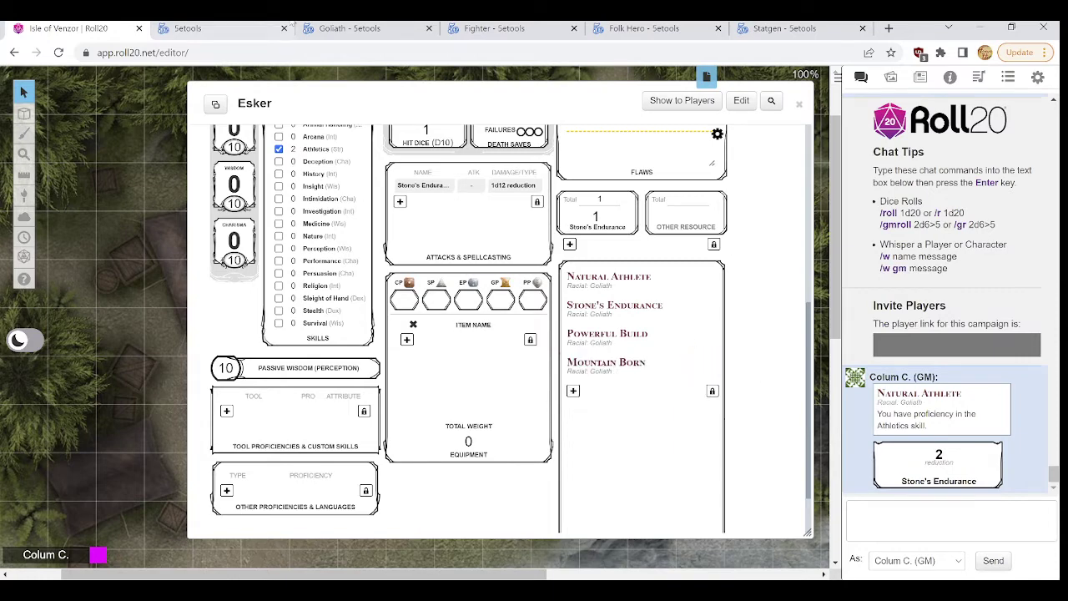
pyautogui.click(348, 29)
pyautogui.click(767, 406)
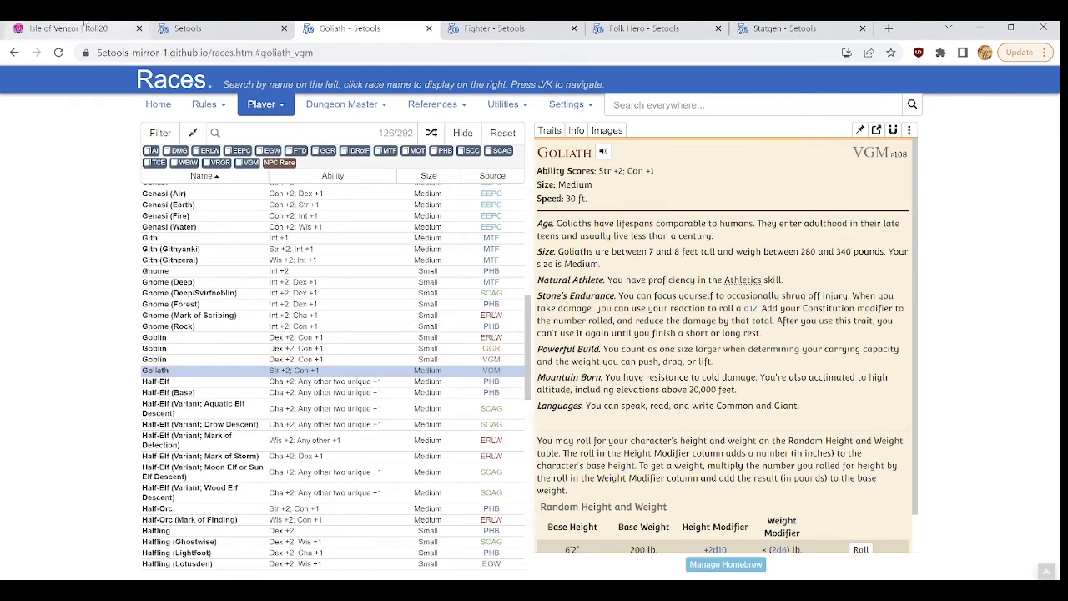
pyautogui.click(67, 27)
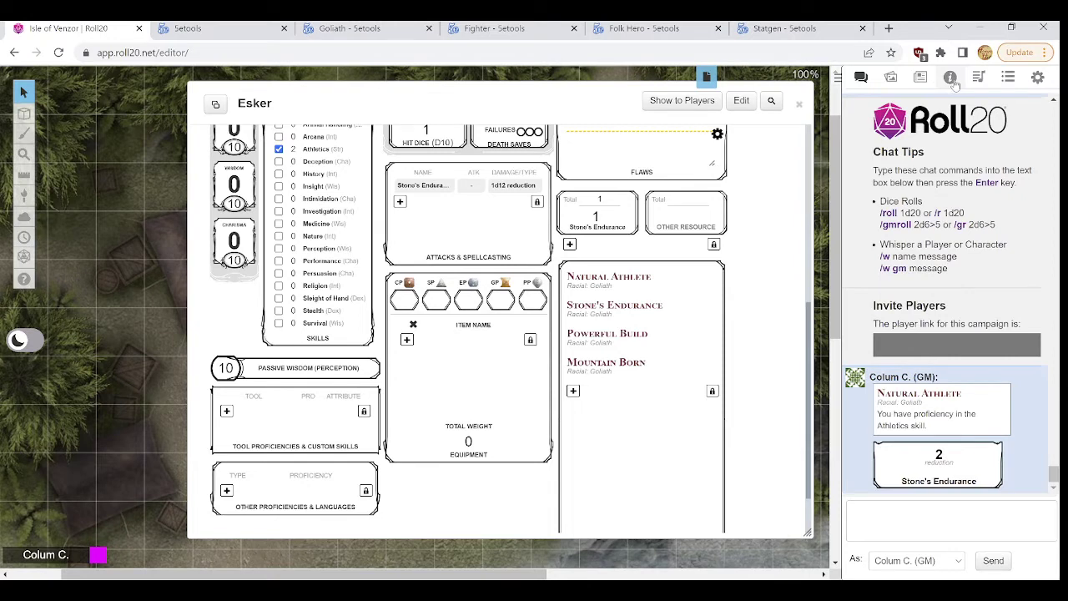
# Step: Search the D&D 5th Edition compendium for "common" and add the Common language proficiency to Esker's sheet
pyautogui.click(950, 77)
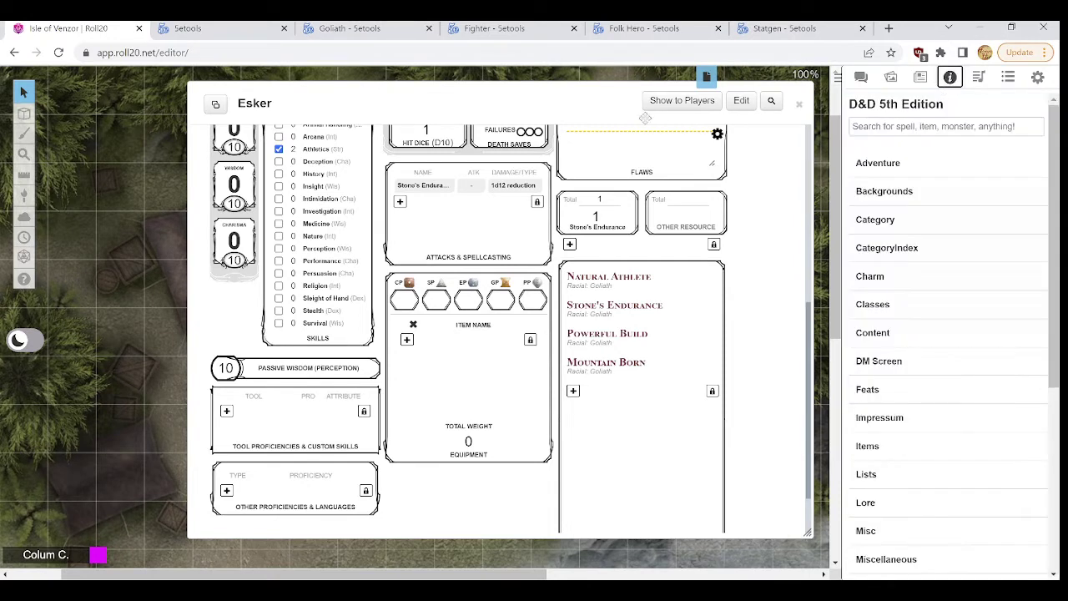
pyautogui.click(906, 126)
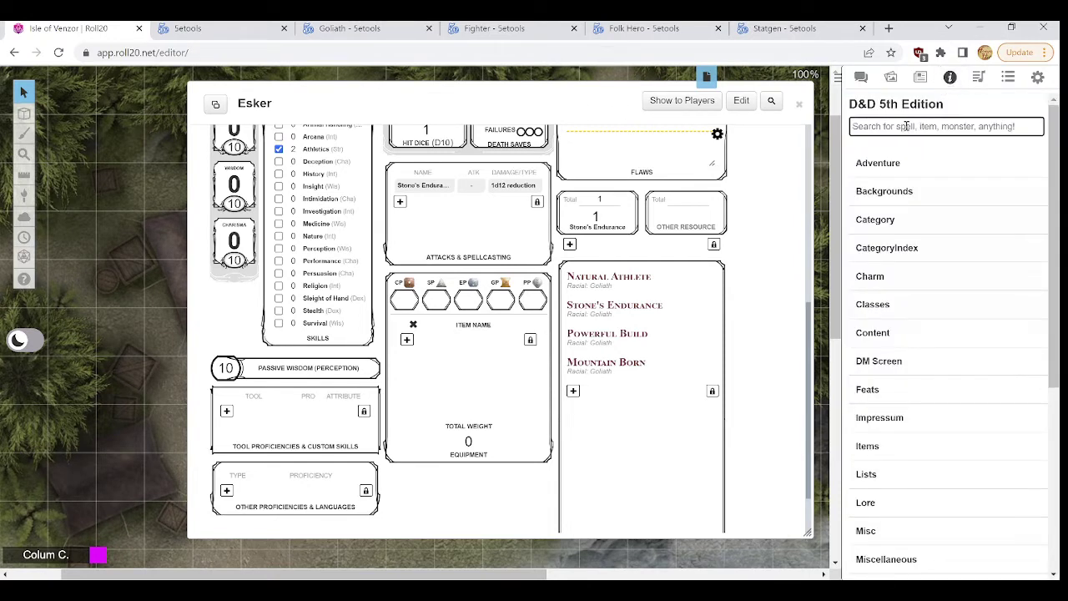
pyautogui.write('com')
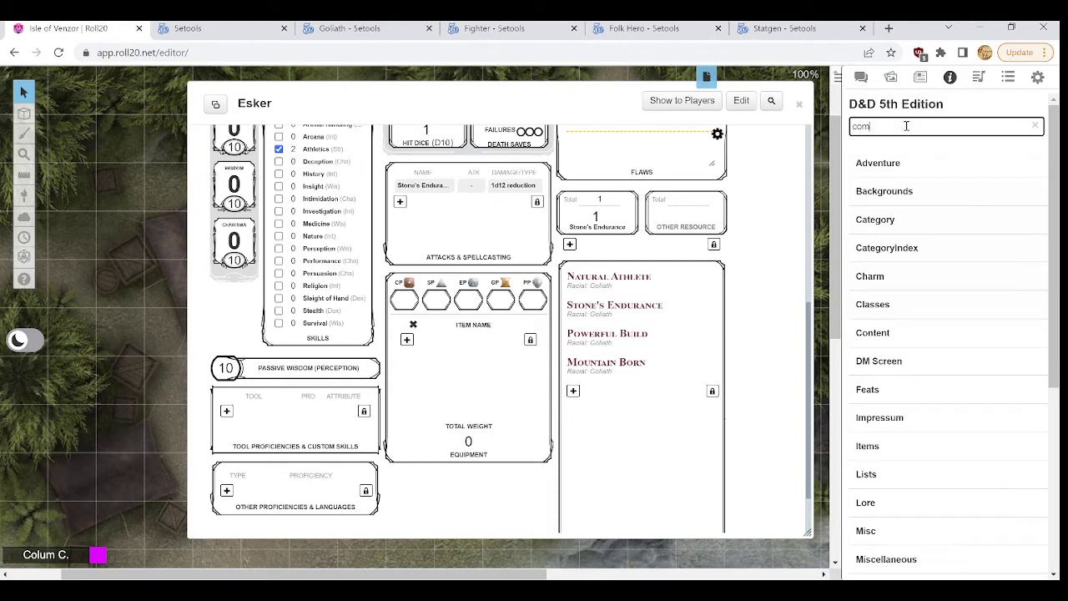
pyautogui.write('mon')
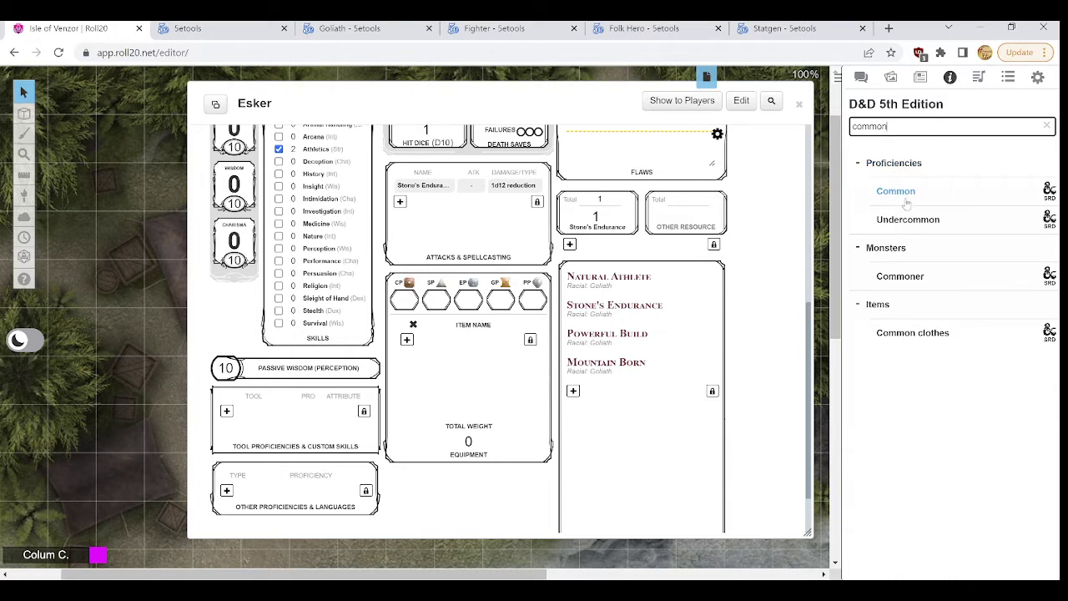
pyautogui.moveTo(910, 196); pyautogui.dragTo(581, 231)
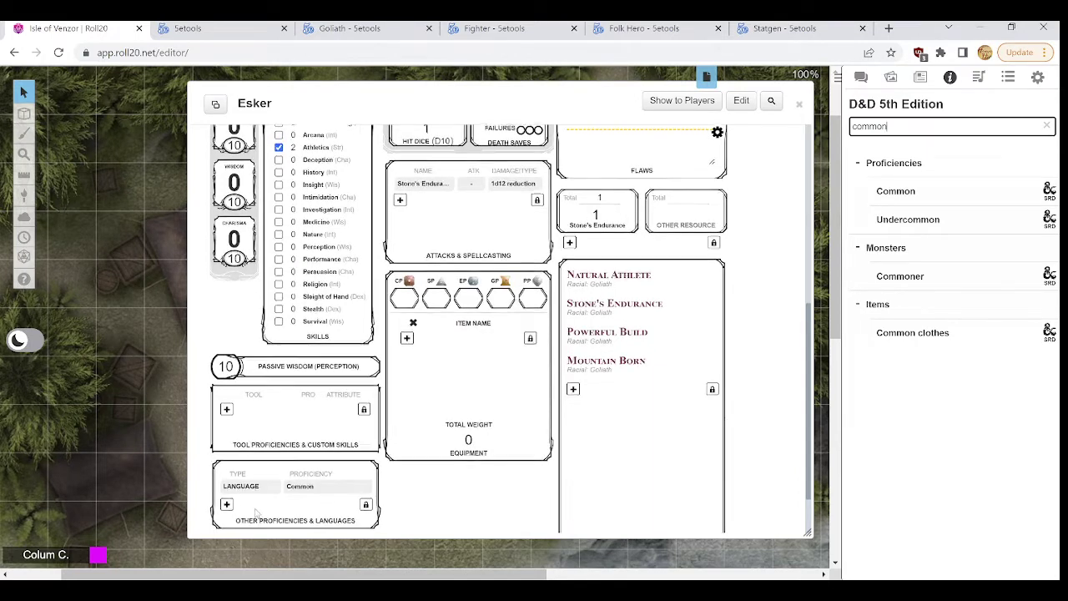
pyautogui.scroll(-1, 255, 509)
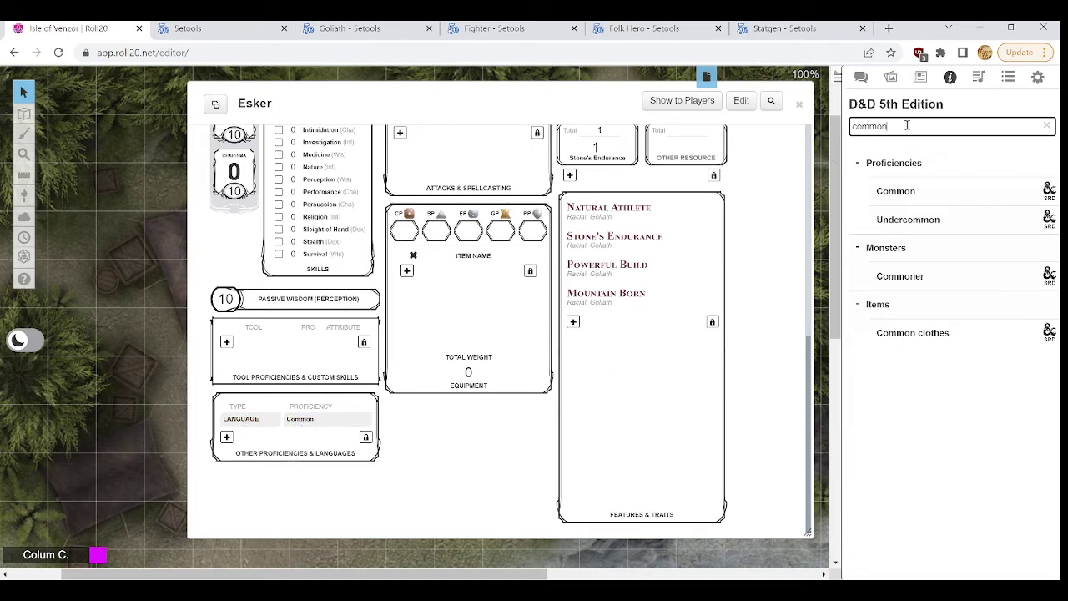
# Step: Search the compendium for "giant" and add the Giant language proficiency to the sheet
pyautogui.moveTo(906, 125); pyautogui.dragTo(852, 127)
pyautogui.press('BackSpace')
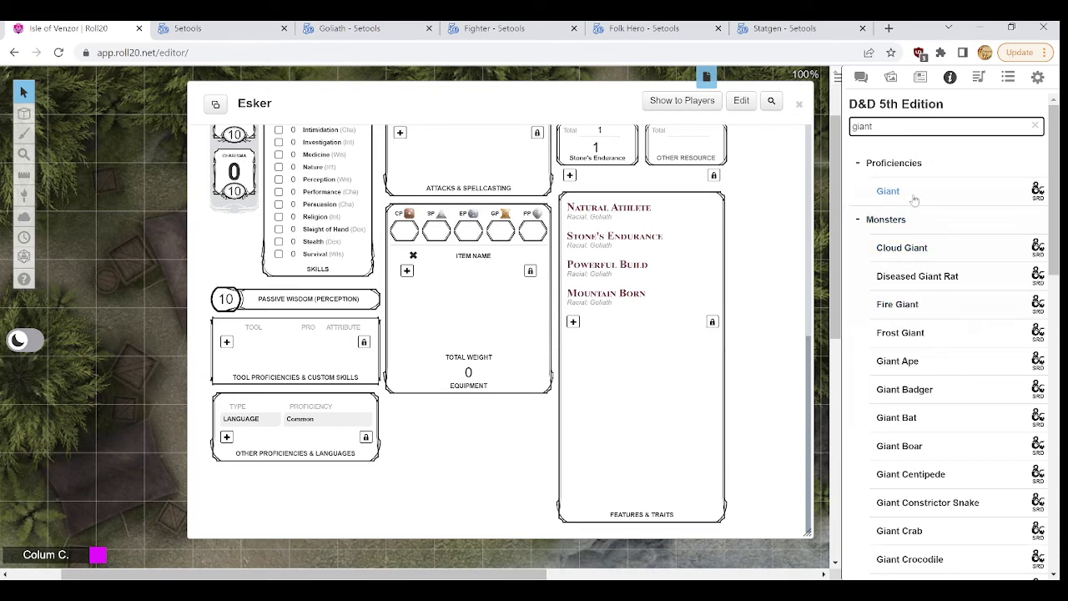
pyautogui.moveTo(911, 199); pyautogui.dragTo(602, 395)
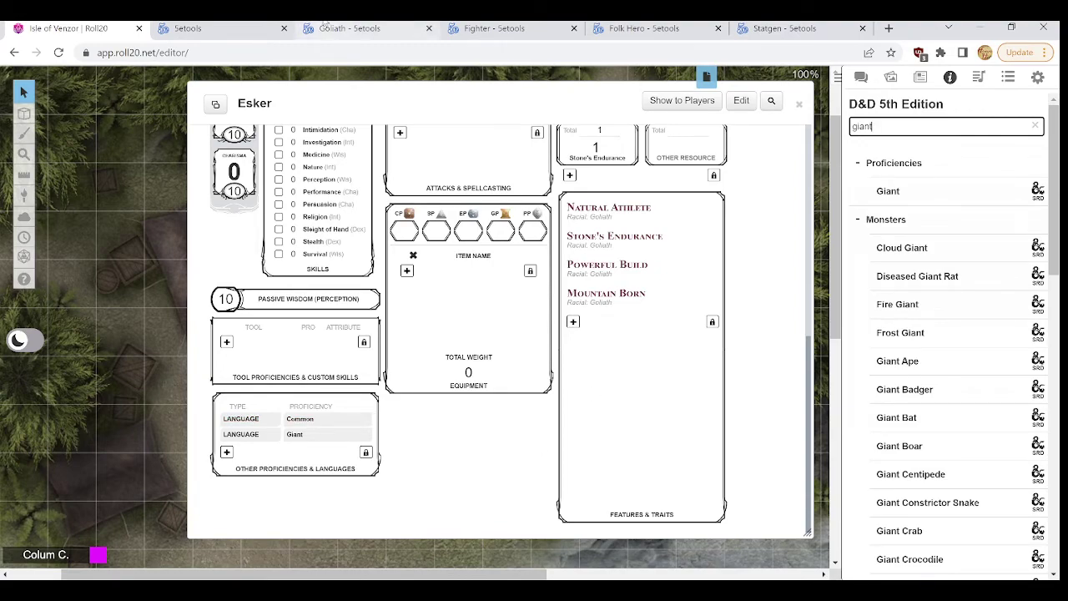
# Step: Switch to 5etools and examine the Folk Hero background for its skill proficiencies, tool proficiencies and equipment
pyautogui.click(327, 23)
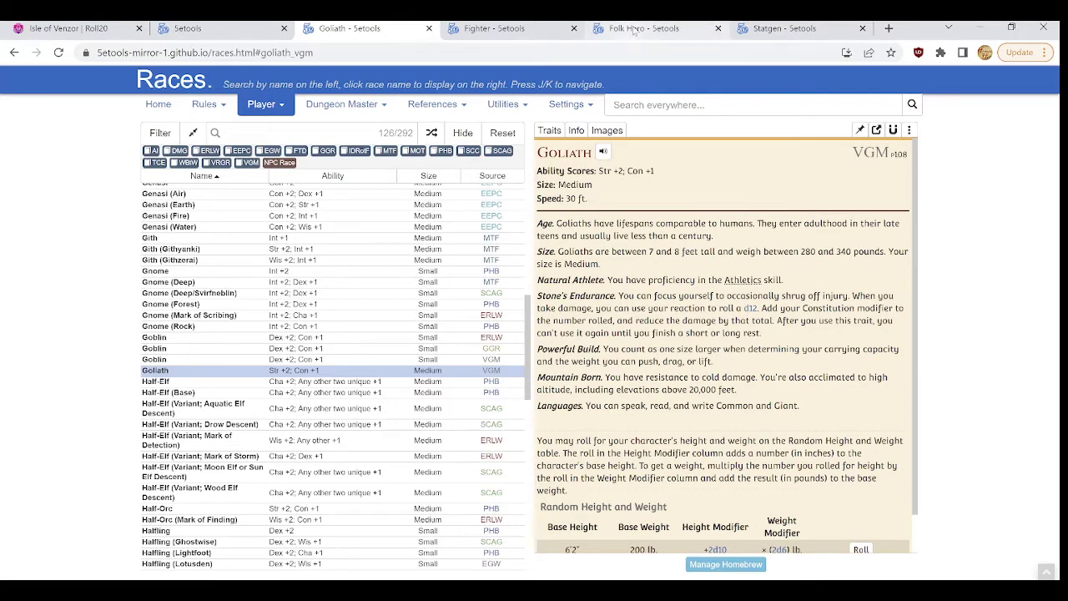
pyautogui.click(215, 27)
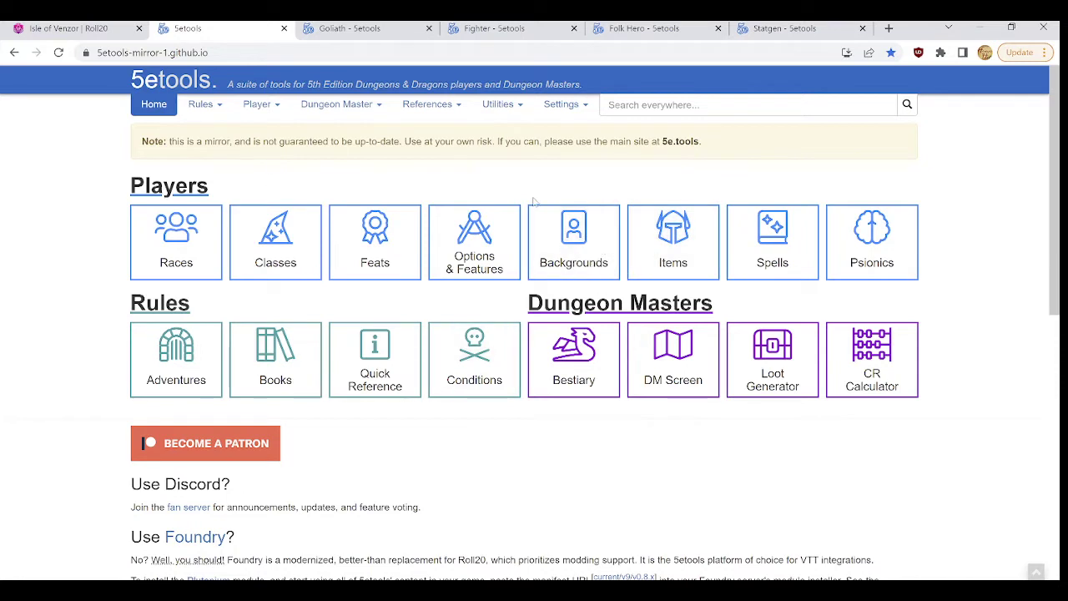
pyautogui.click(593, 239)
pyautogui.click(650, 27)
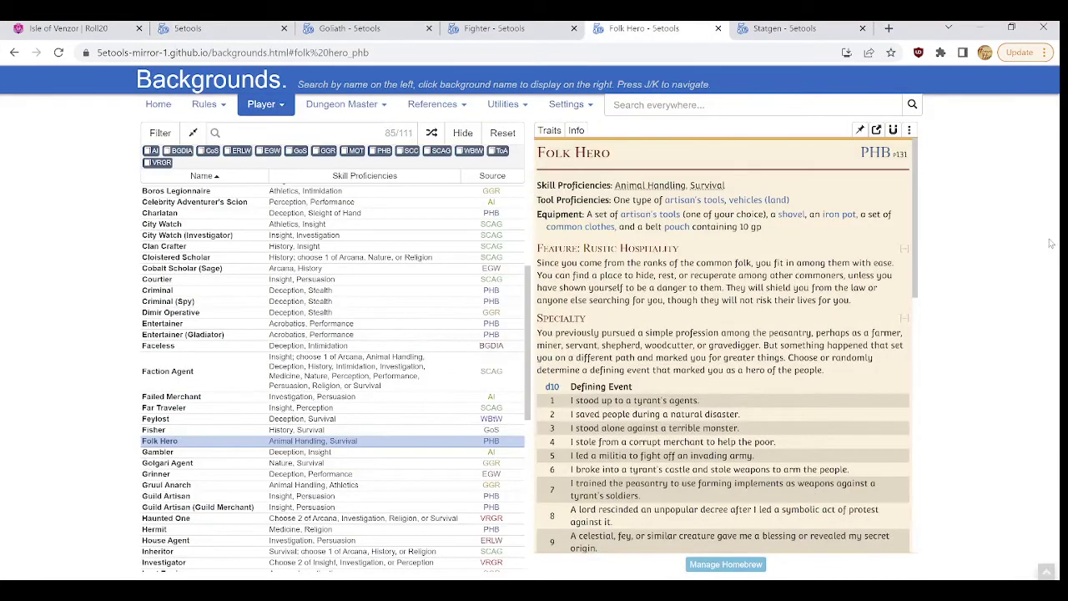
pyautogui.scroll(3, 367, 327)
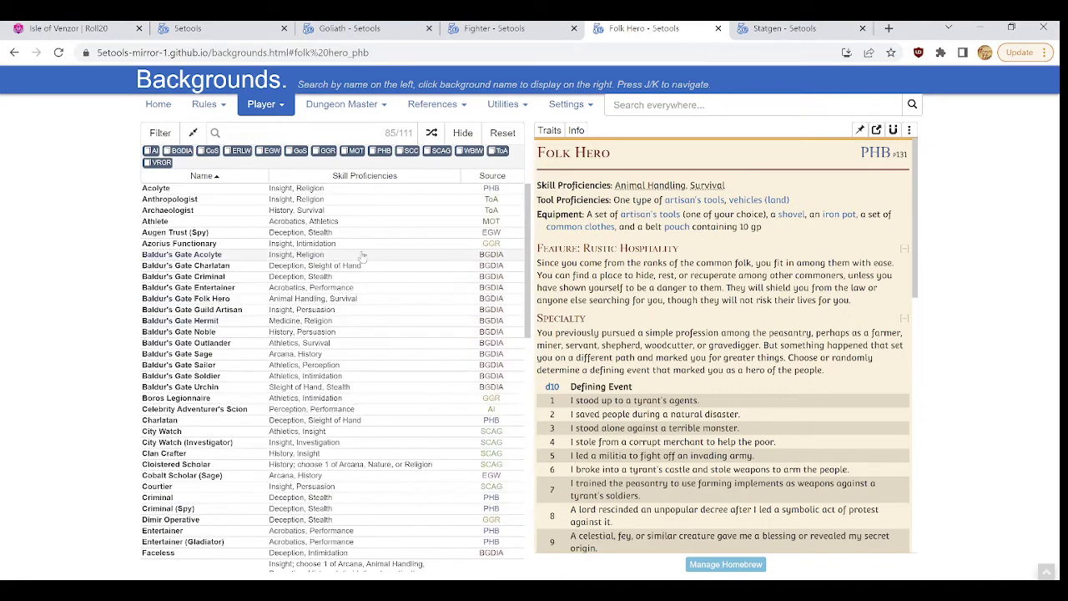
pyautogui.scroll(-1, 357, 264)
pyautogui.scroll(-5, 357, 264)
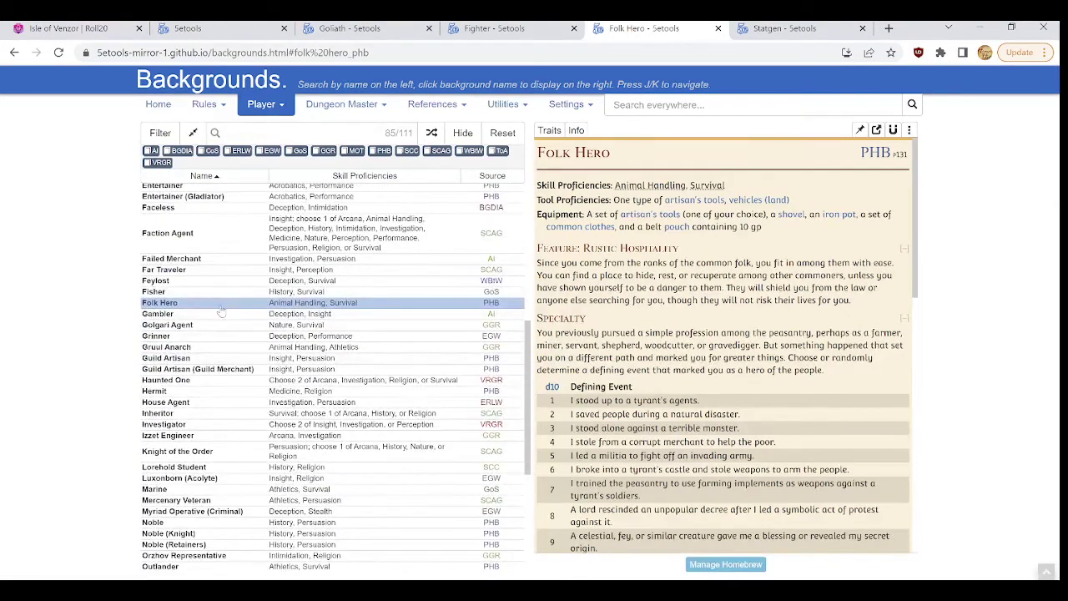
pyautogui.scroll(2, 376, 326)
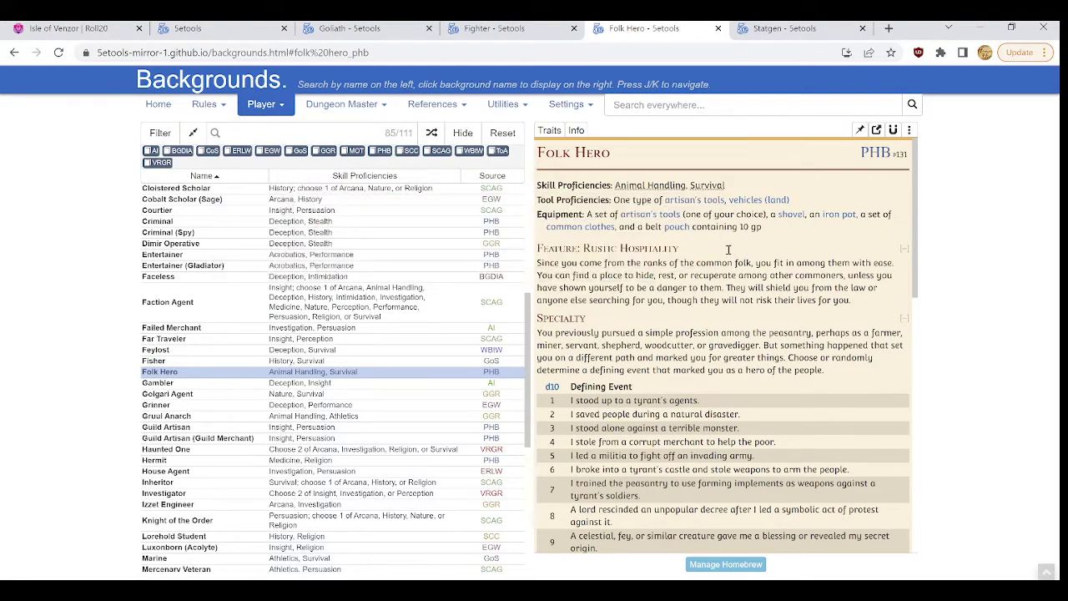
# Step: Mark Animal Handling and Survival as proficient skills on Esker's Roll20 sheet
pyautogui.click(91, 25)
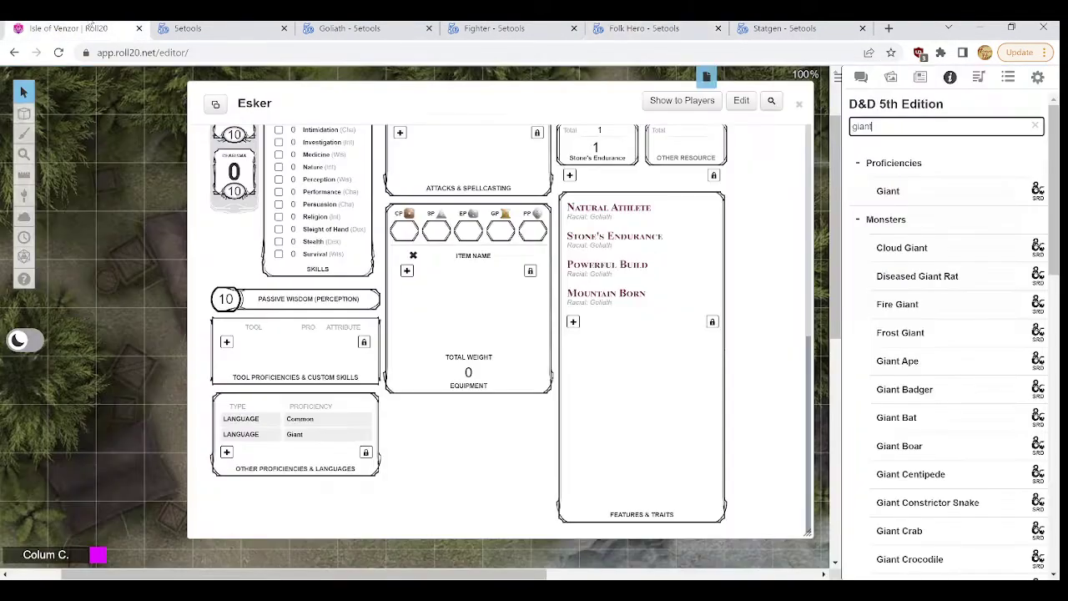
pyautogui.scroll(2, 309, 226)
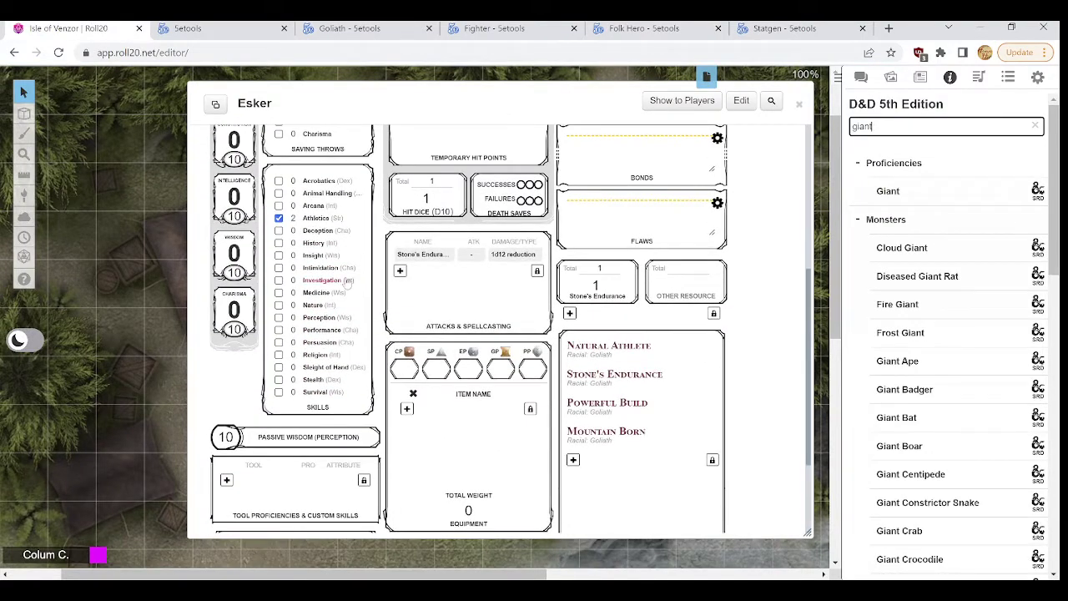
pyautogui.scroll(1, 347, 284)
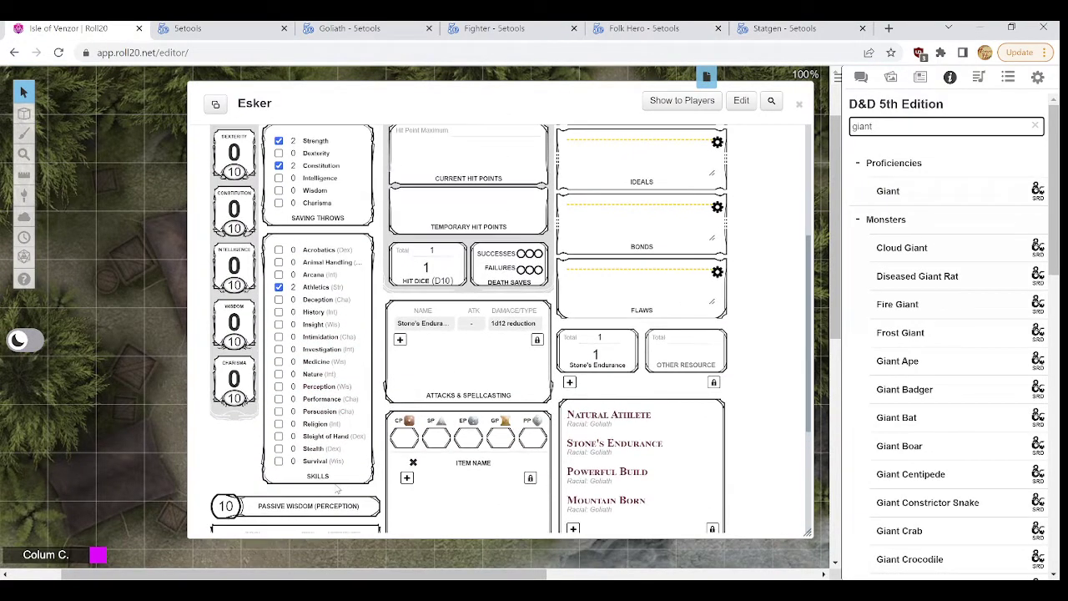
pyautogui.click(279, 262)
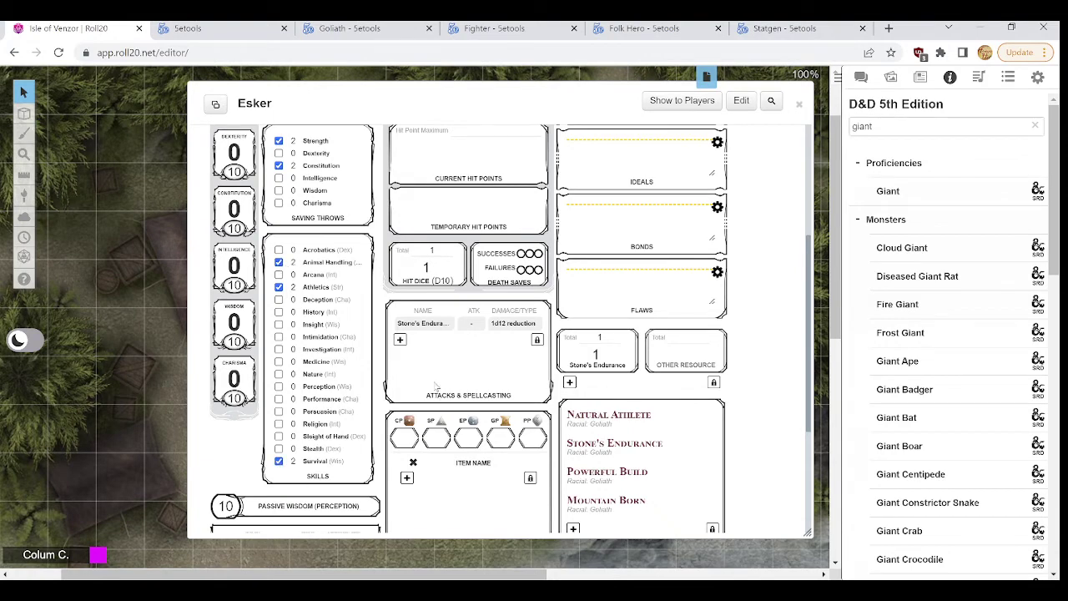
# Step: Check Folk Hero's tool proficiencies in 5etools, add Land Vehicles from the Roll20 compendium to the sheet, and try its attribute roll before cancelling
pyautogui.scroll(-1, 429, 367)
pyautogui.scroll(-1, 445, 428)
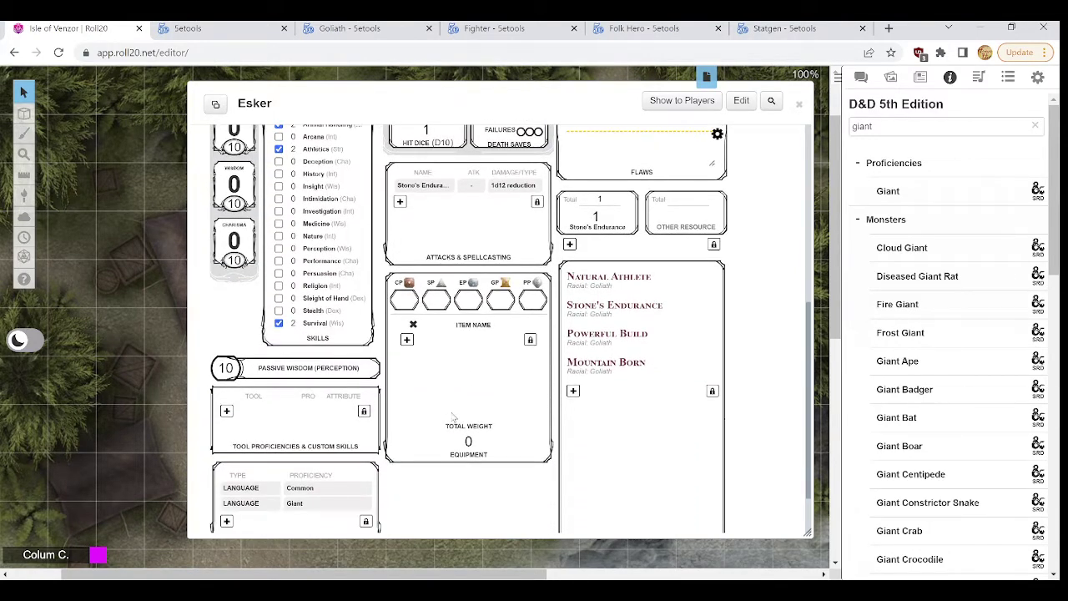
pyautogui.scroll(-1, 461, 235)
pyautogui.click(650, 28)
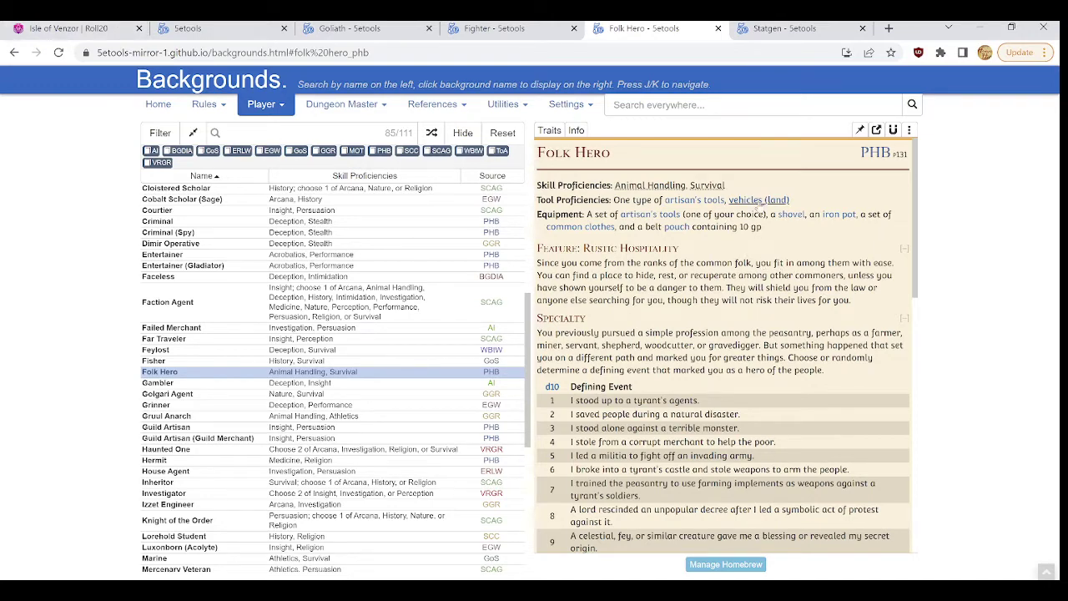
pyautogui.click(69, 27)
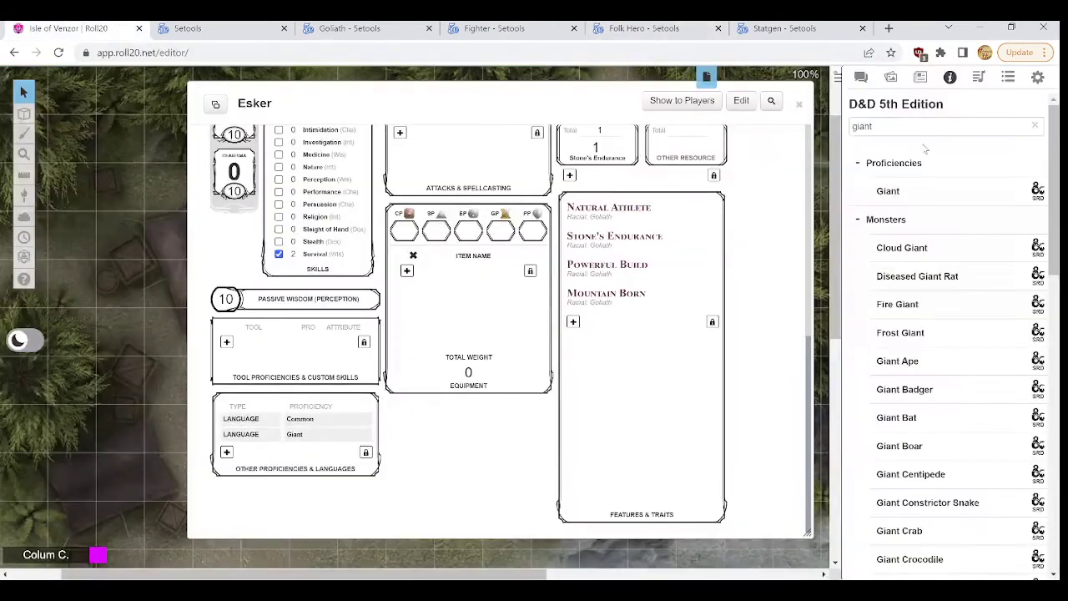
pyautogui.click(916, 127)
pyautogui.hotkey('ctrl', 'a')
pyautogui.write('v')
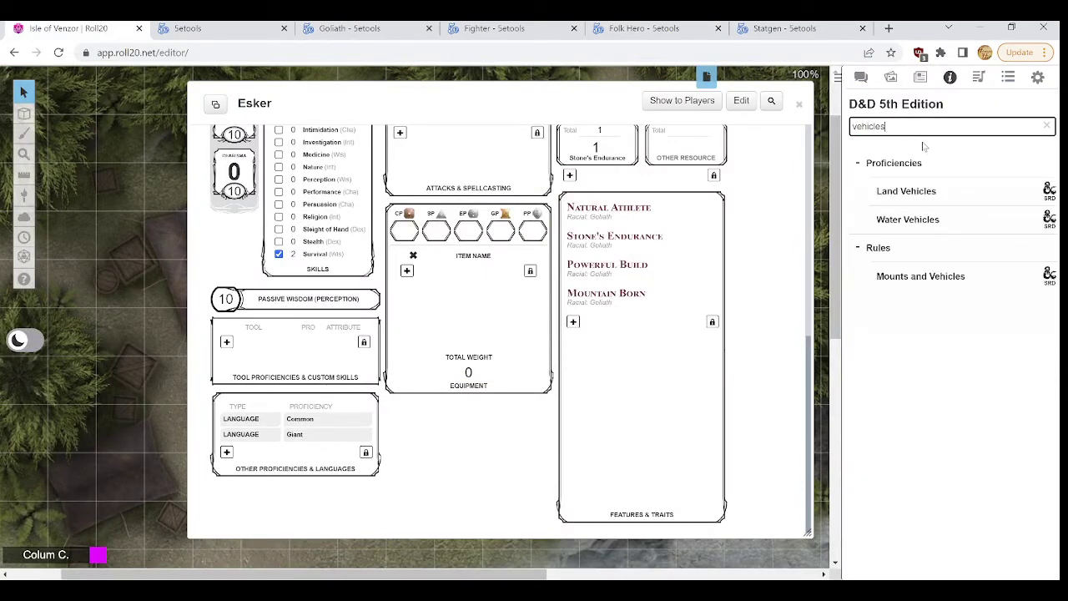
pyautogui.moveTo(849, 202); pyautogui.dragTo(689, 276)
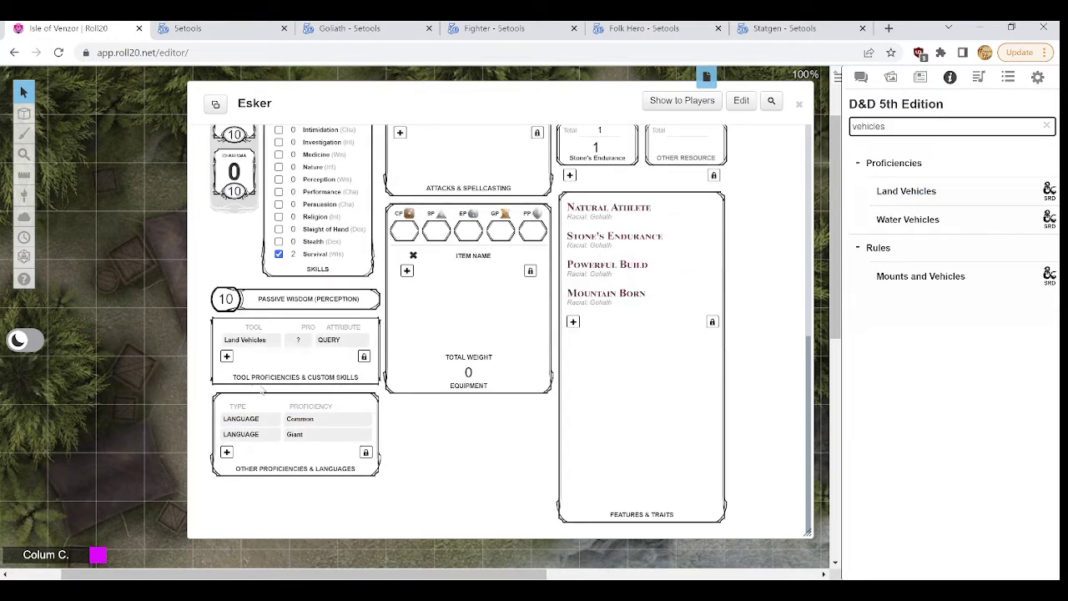
pyautogui.click(324, 344)
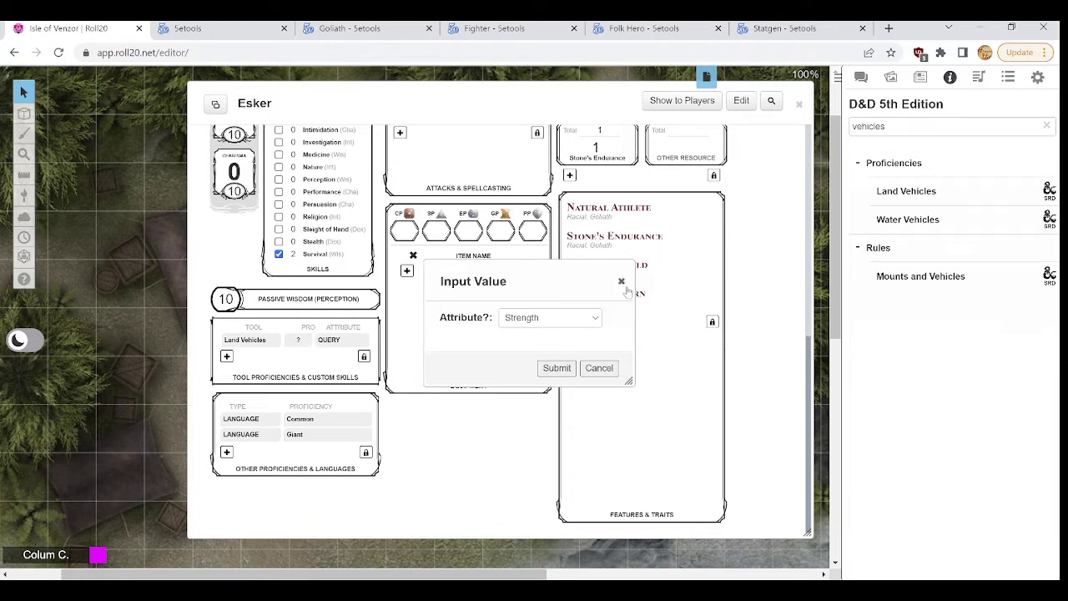
pyautogui.click(616, 369)
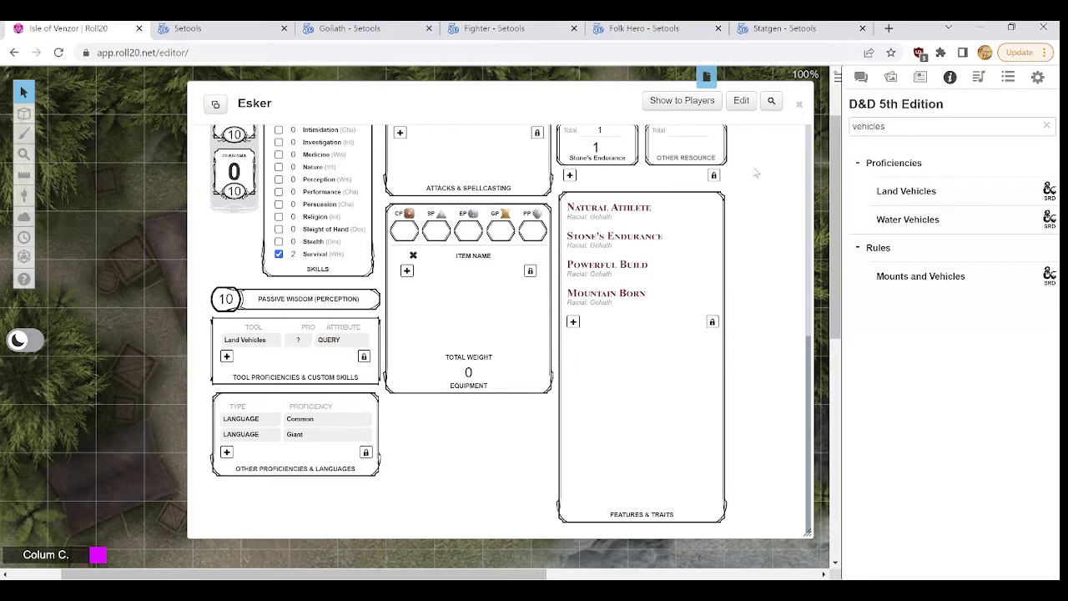
# Step: Check Folk Hero's tool proficiencies in 5etools, search Roll20's compendium for "tools", and add the Mason's Tools proficiency to Esker's sheet
pyautogui.click(667, 28)
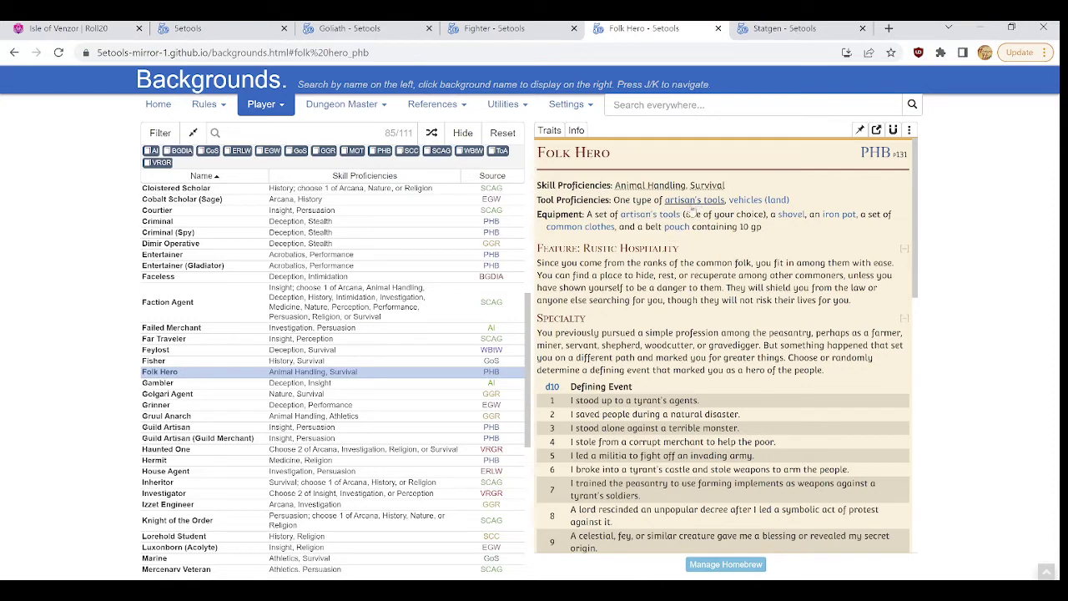
pyautogui.hotkey('ctrl', '1')
pyautogui.doubleClick(892, 131)
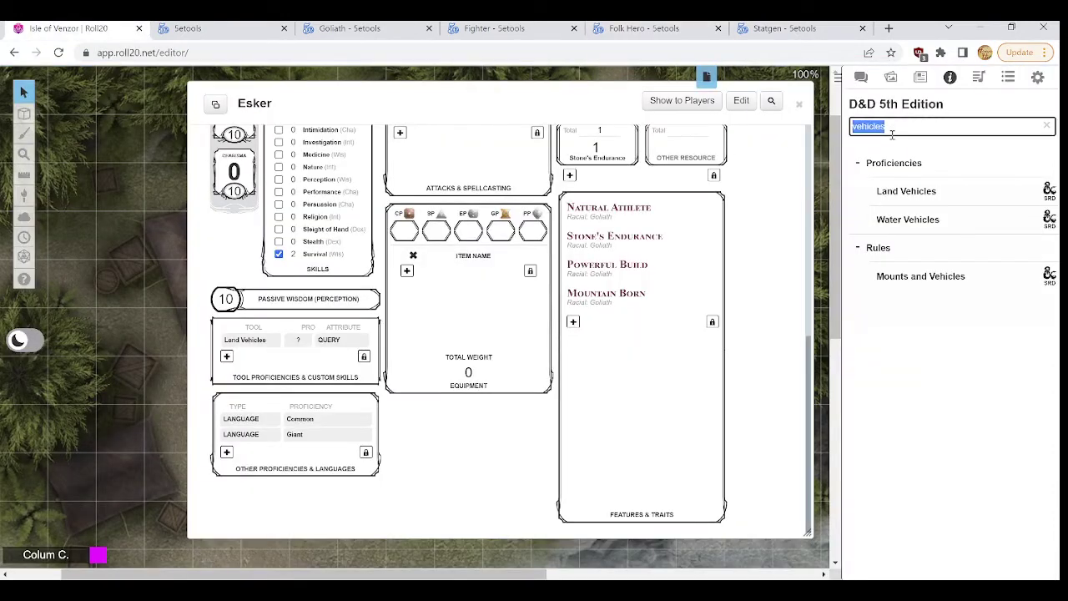
pyautogui.write('tools')
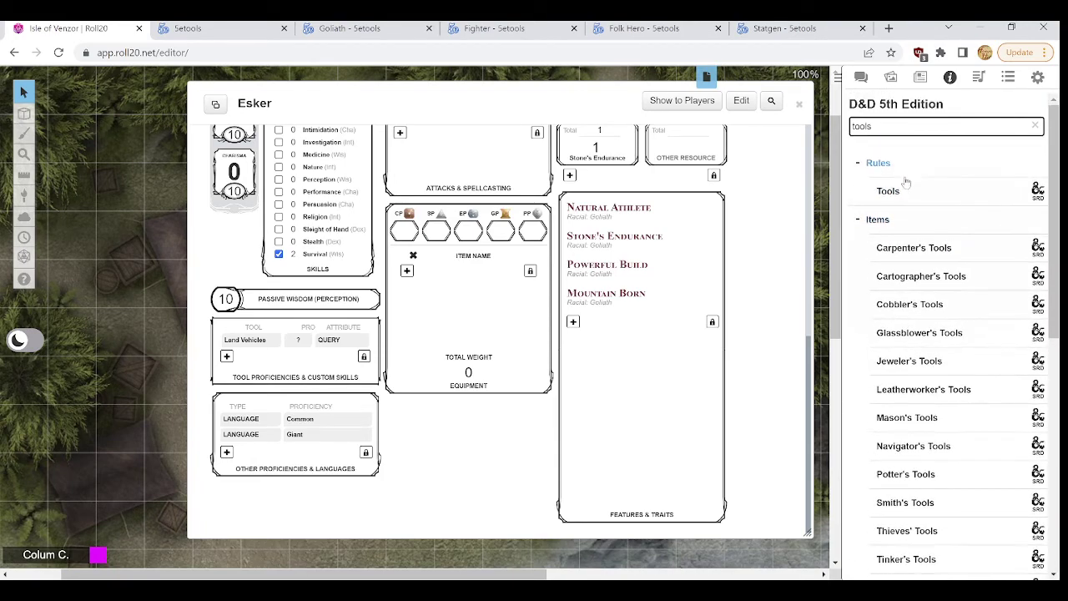
pyautogui.scroll(-3, 905, 182)
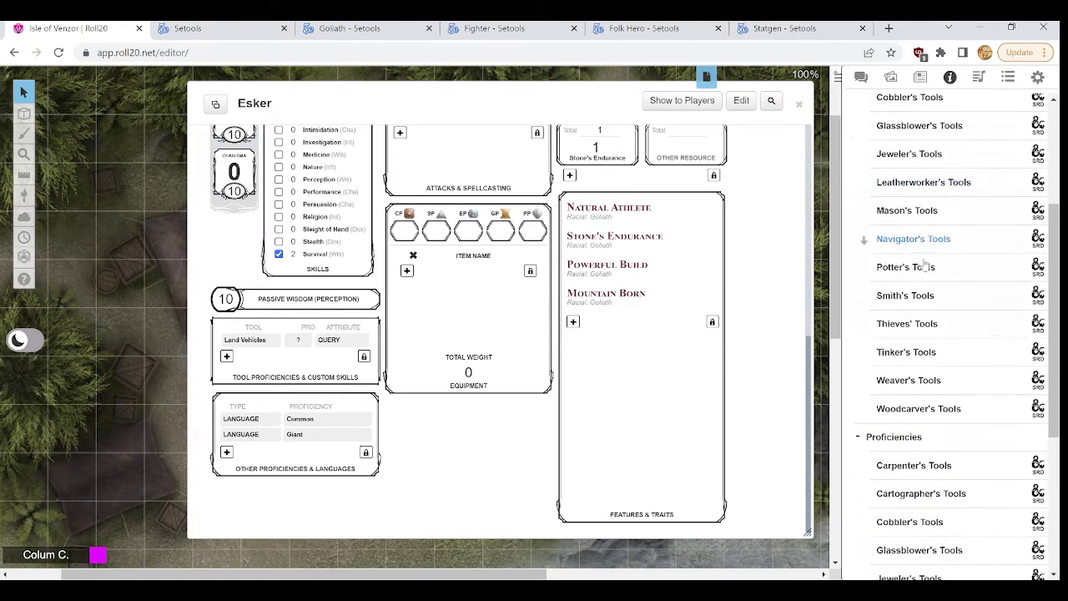
pyautogui.scroll(2, 910, 288)
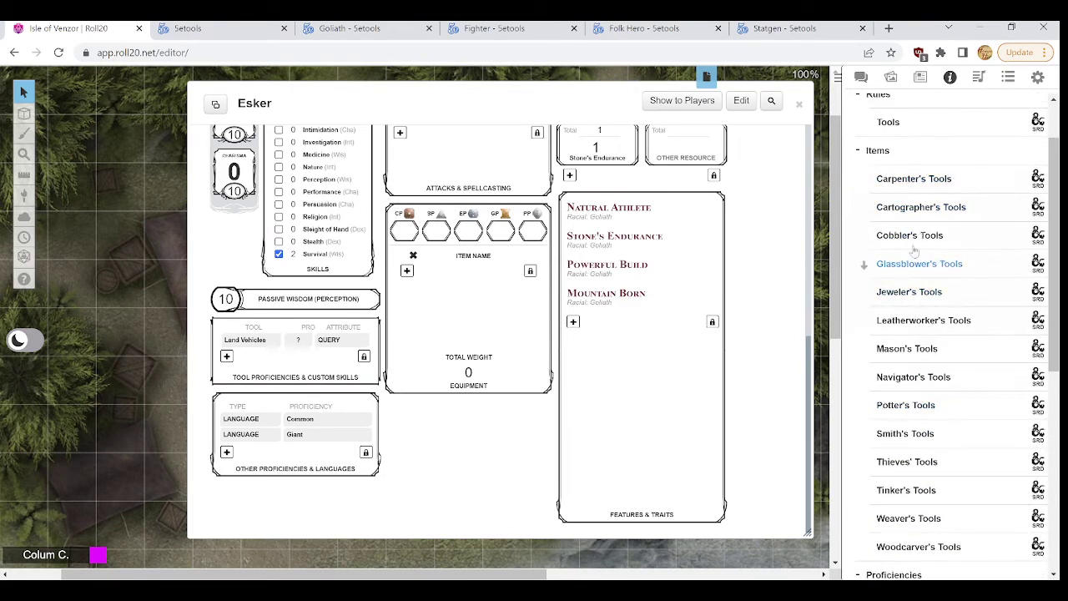
pyautogui.scroll(-3, 934, 294)
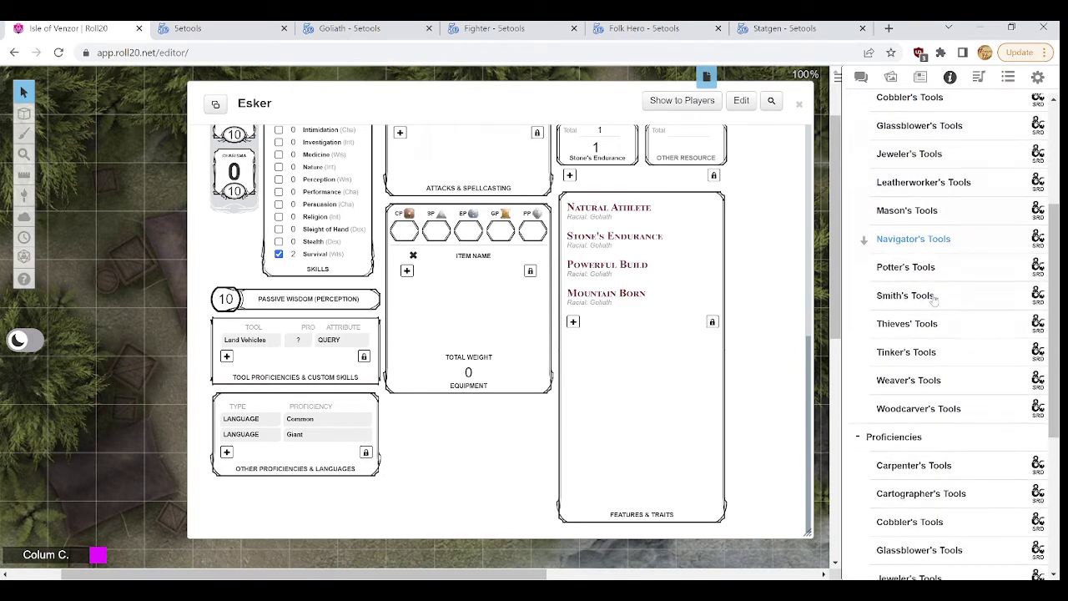
pyautogui.scroll(-3, 930, 296)
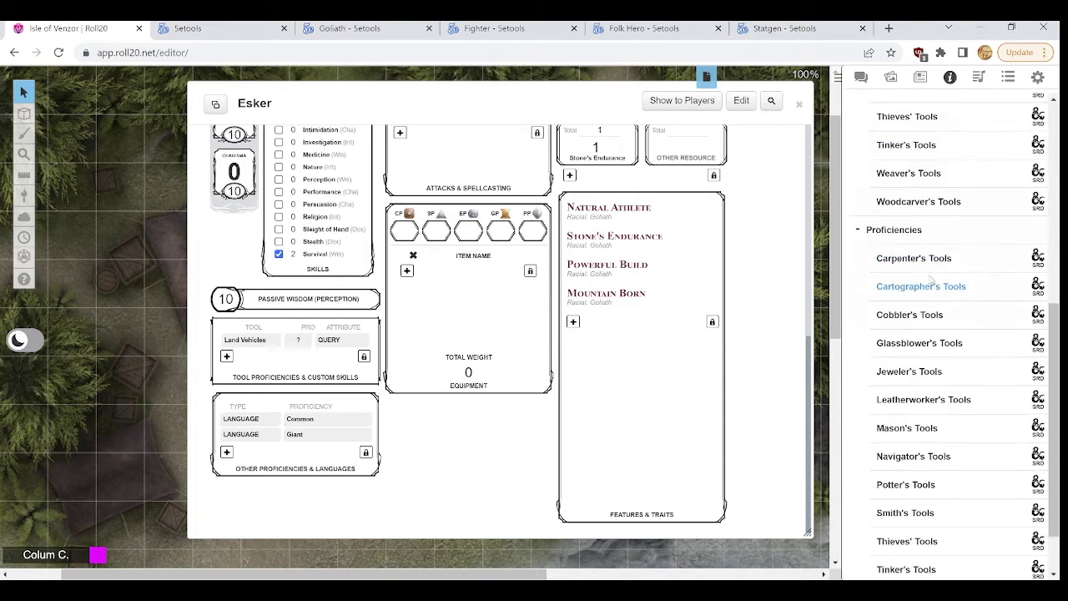
pyautogui.scroll(-1, 938, 292)
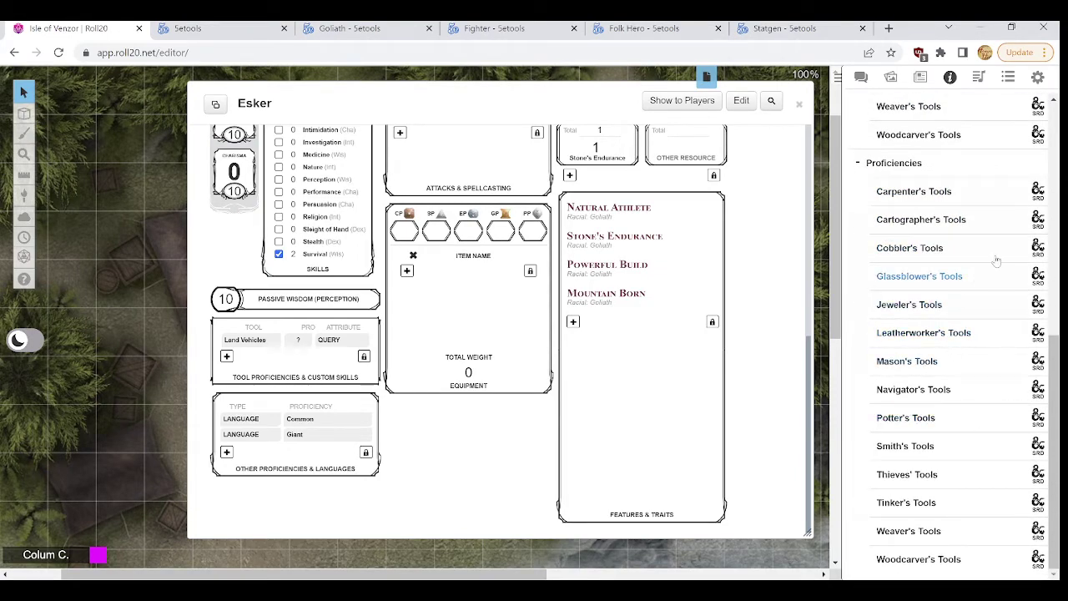
pyautogui.scroll(3, 926, 400)
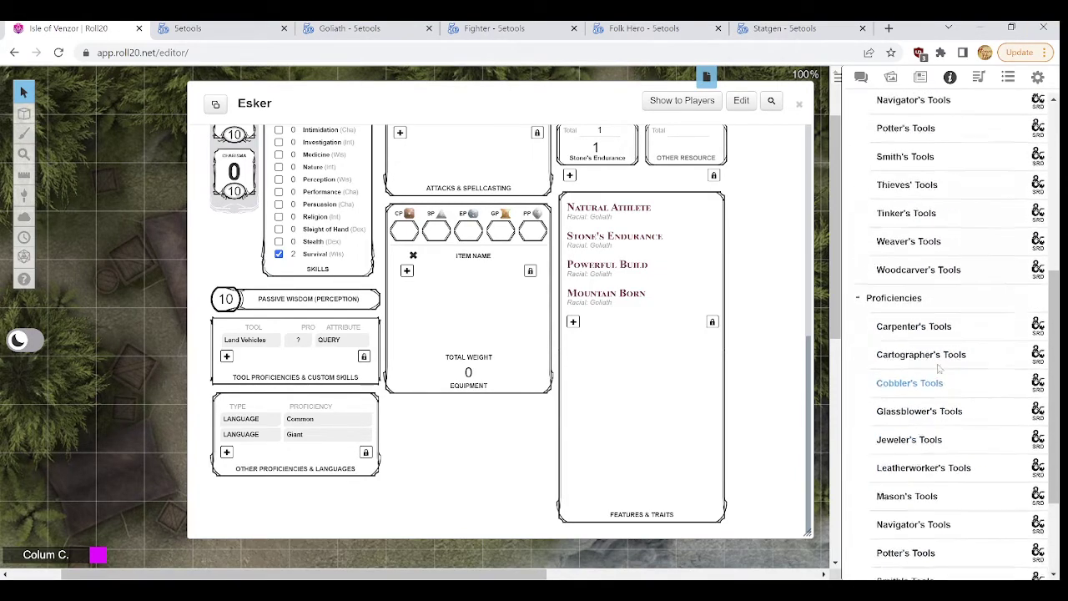
pyautogui.scroll(-3, 940, 391)
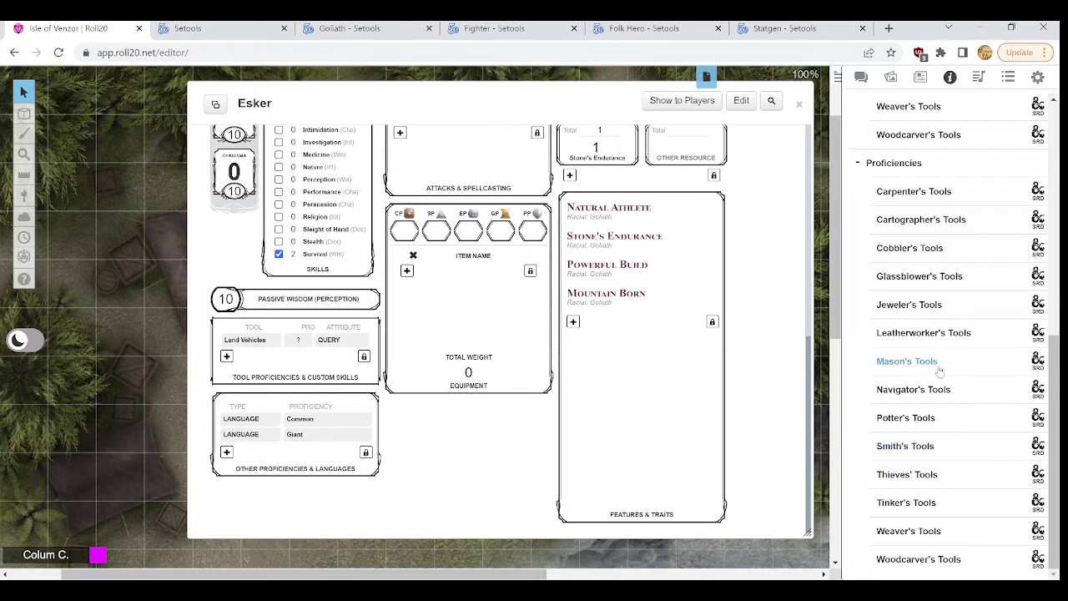
pyautogui.moveTo(932, 364); pyautogui.dragTo(610, 255)
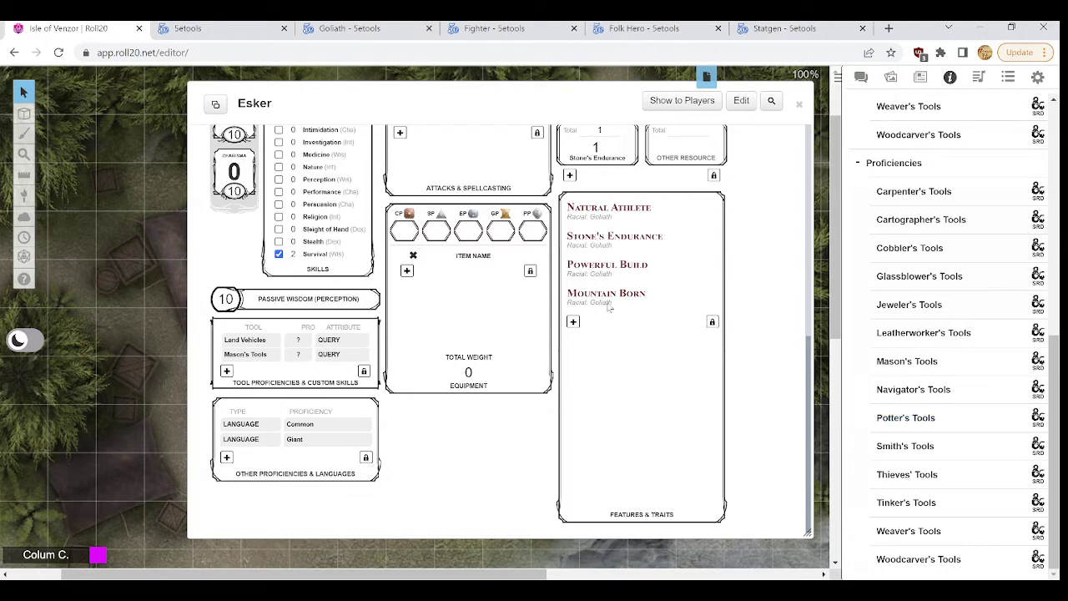
# Step: Check Folk Hero's starting equipment in 5etools and add the Mason's Tools item from the Roll20 compendium to Esker's equipment
pyautogui.click(620, 34)
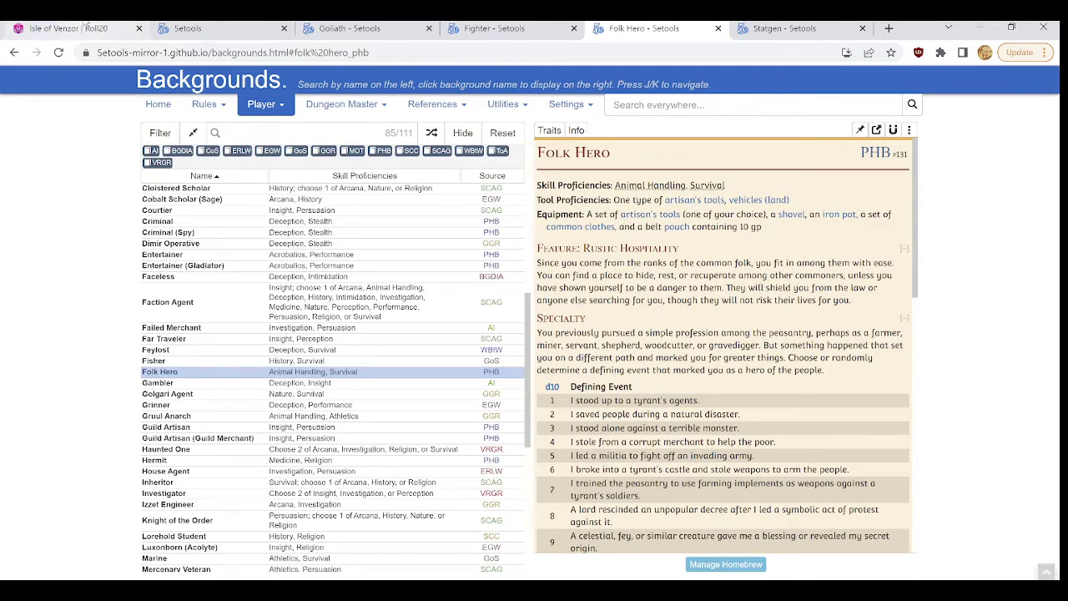
pyautogui.click(67, 28)
pyautogui.scroll(5, 963, 221)
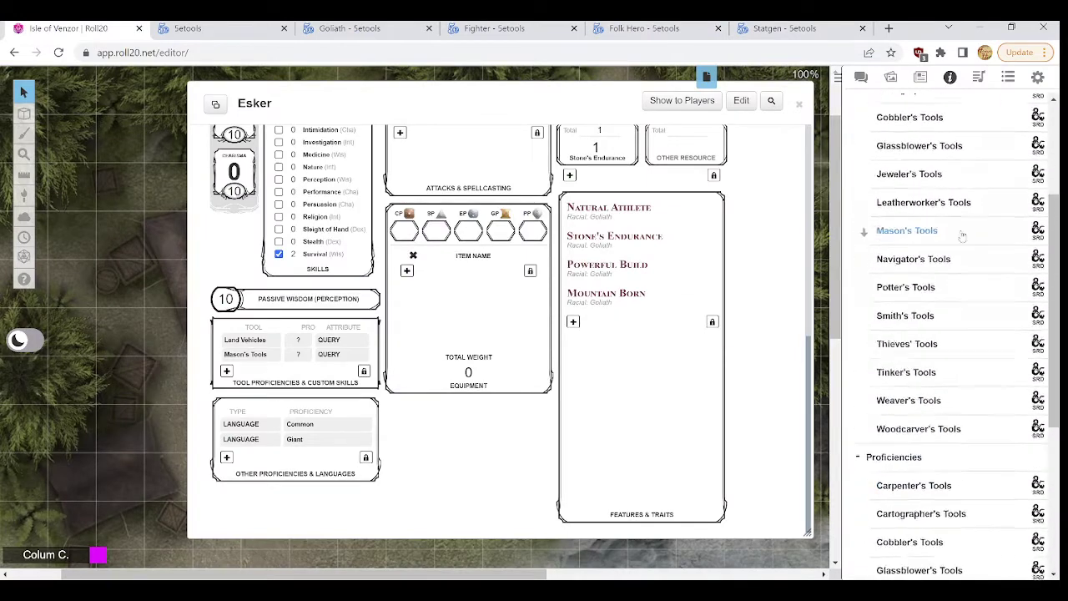
pyautogui.scroll(2, 932, 284)
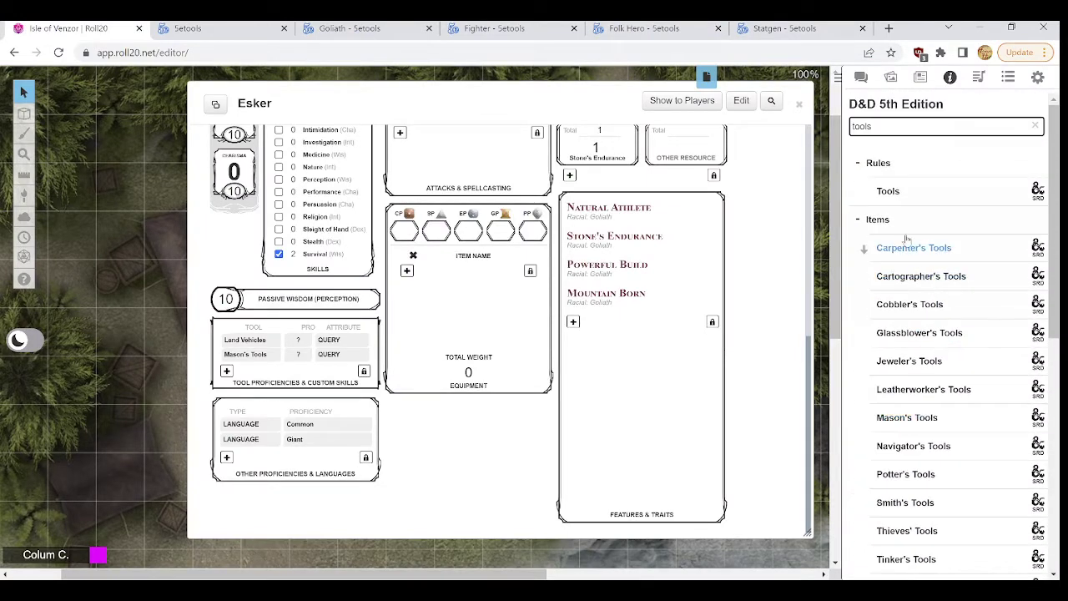
pyautogui.moveTo(932, 424); pyautogui.dragTo(679, 264)
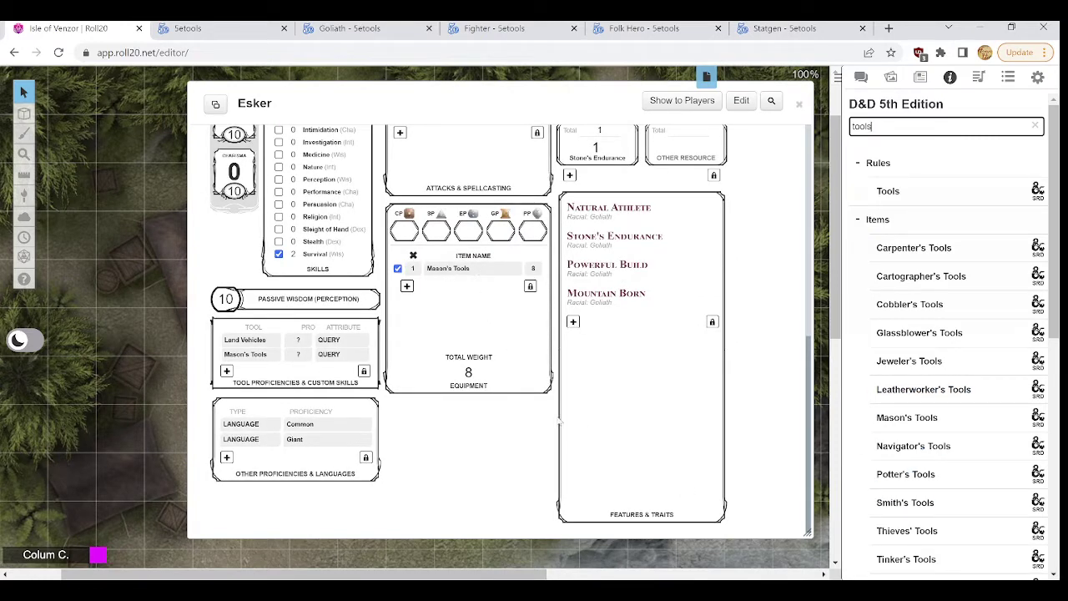
# Step: Review the Folk Hero equipment in 5etools, search the Roll20 compendium for "shovel", and add the Shovel to Esker's sheet
pyautogui.click(681, 27)
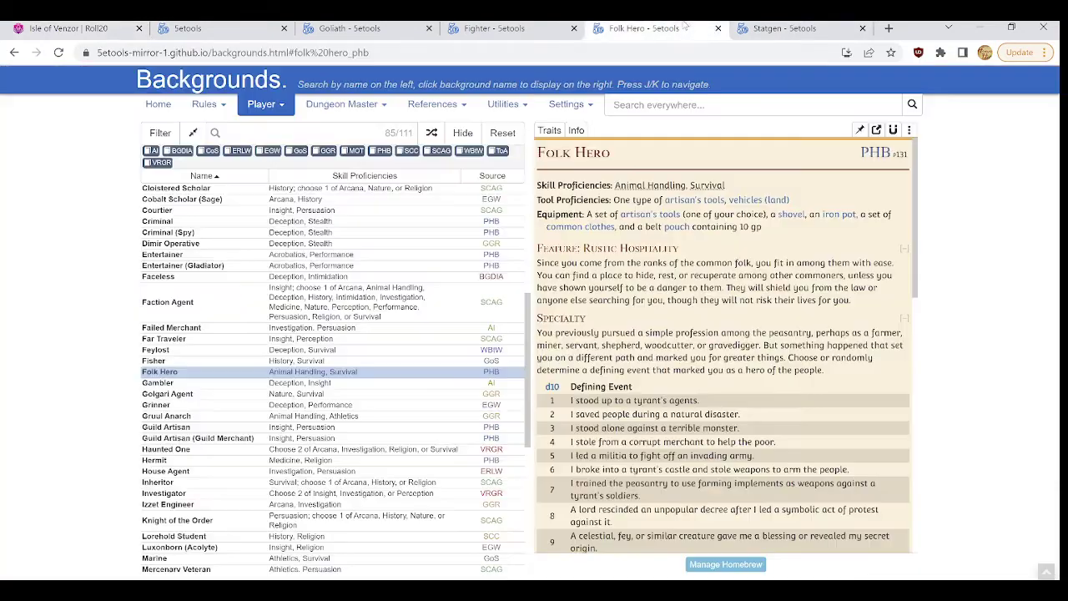
pyautogui.moveTo(800, 215)
pyautogui.click(63, 27)
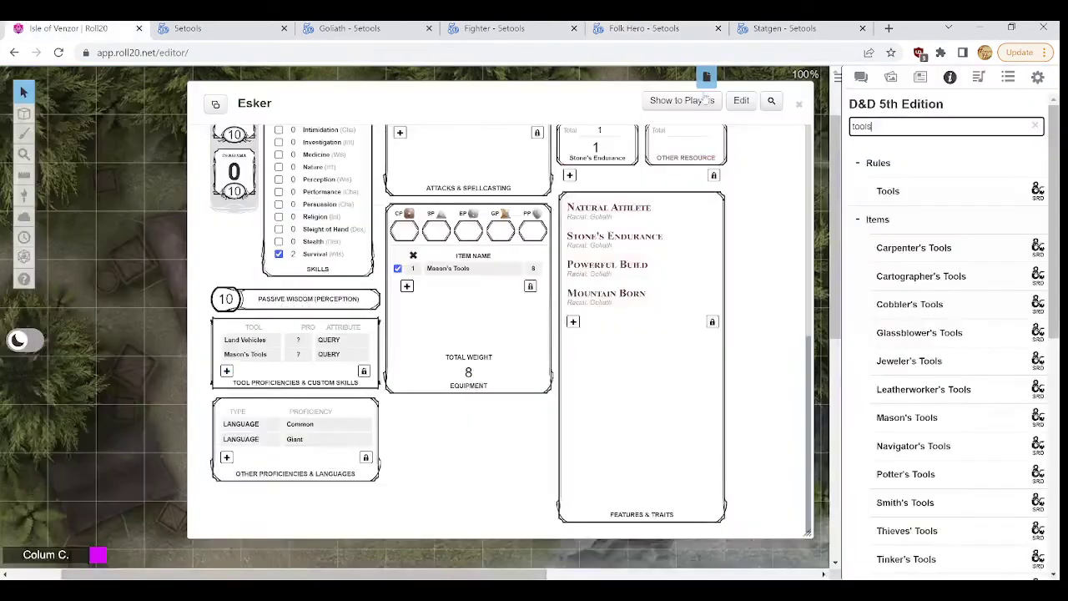
pyautogui.doubleClick(901, 124)
pyautogui.write('shovel')
pyautogui.moveTo(891, 190); pyautogui.dragTo(691, 229)
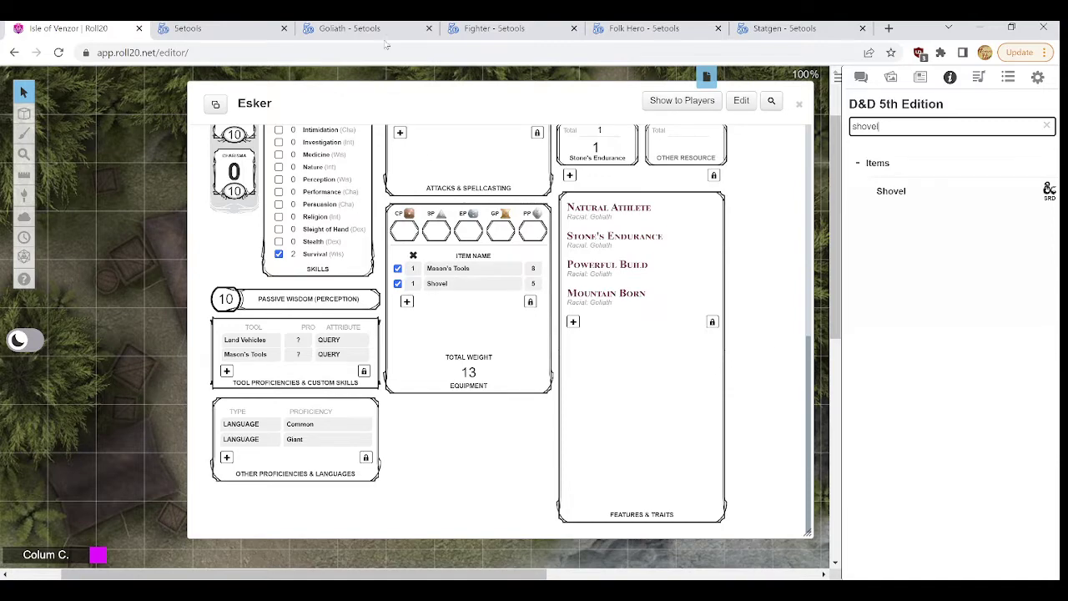
# Step: Recheck the Folk Hero equipment list, search the Roll20 compendium for "pot", and add the Iron pot to Esker's sheet
pyautogui.click(679, 28)
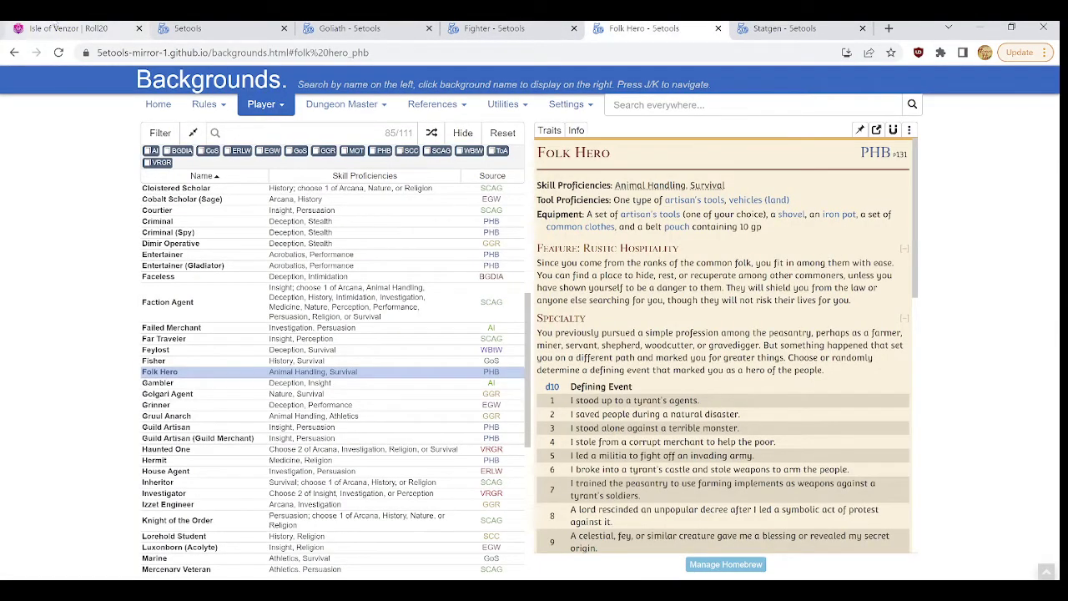
pyautogui.click(84, 28)
pyautogui.doubleClick(879, 131)
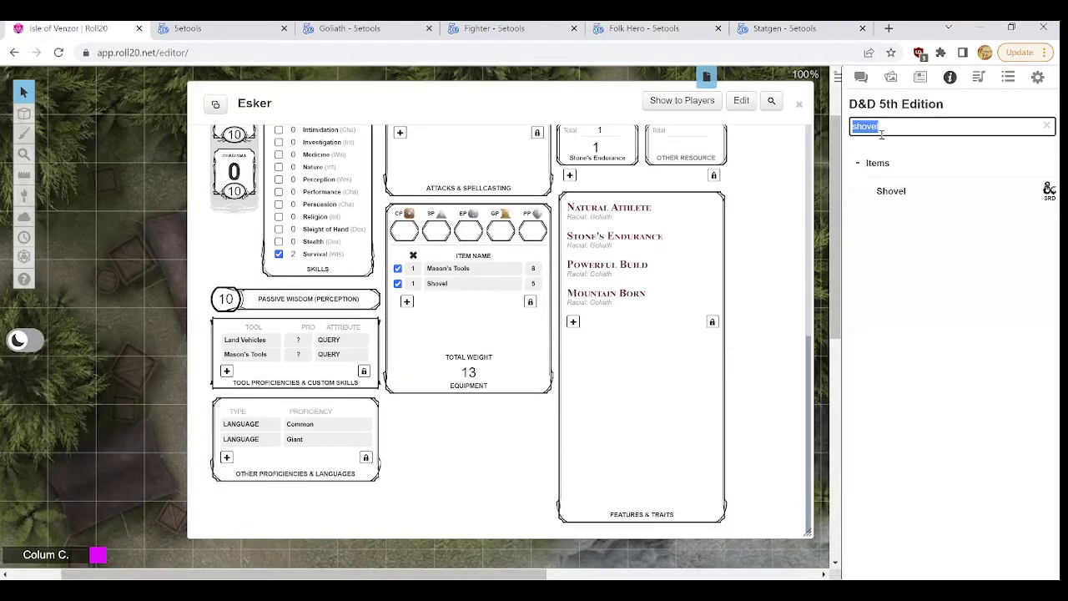
pyautogui.write('pot')
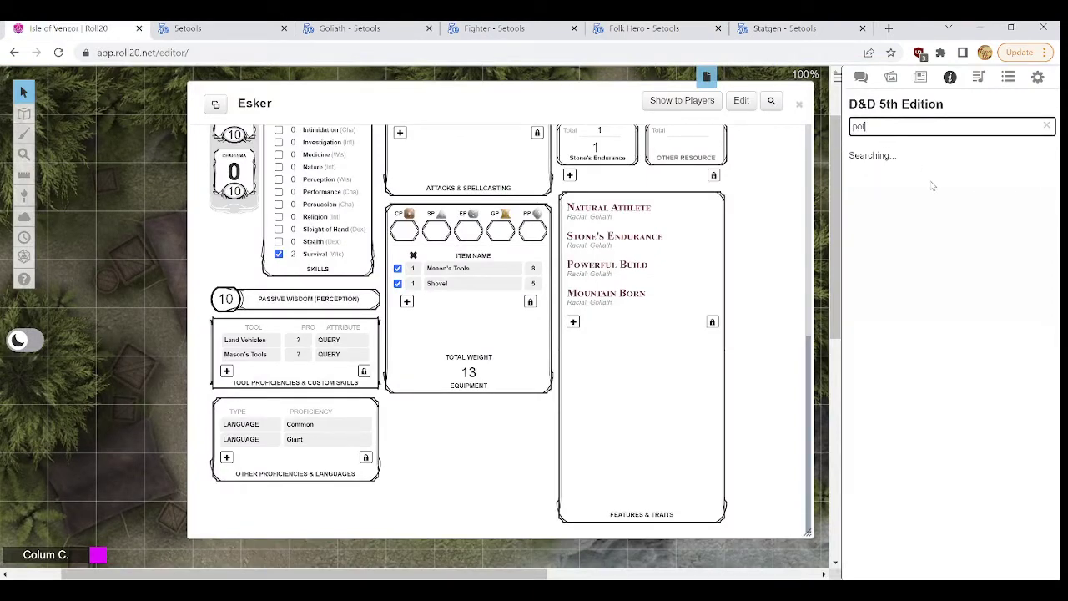
pyautogui.moveTo(913, 196); pyautogui.dragTo(667, 267)
# Step: Search the compendium for "clothes", add Common clothes to Esker's equipment, and set the gold pieces to 10
pyautogui.doubleClick(905, 124)
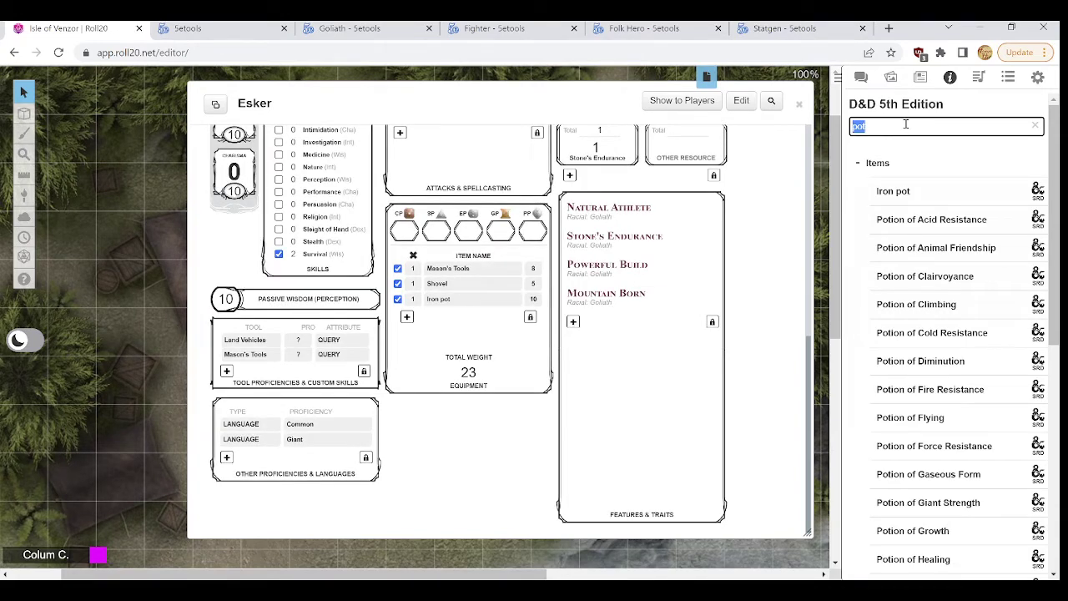
pyautogui.write('clothes')
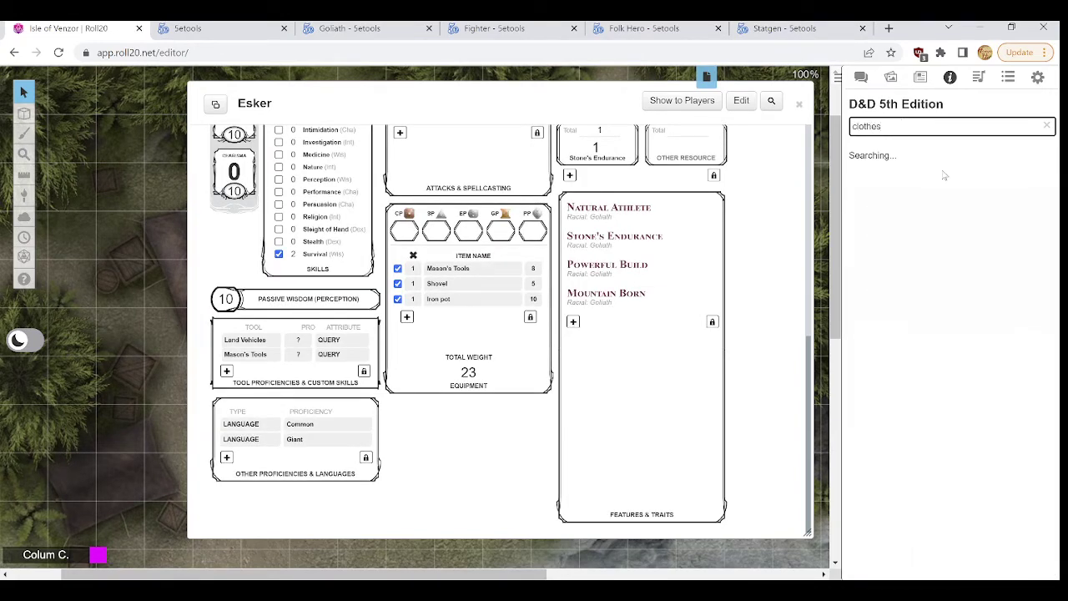
pyautogui.moveTo(935, 191); pyautogui.dragTo(653, 226)
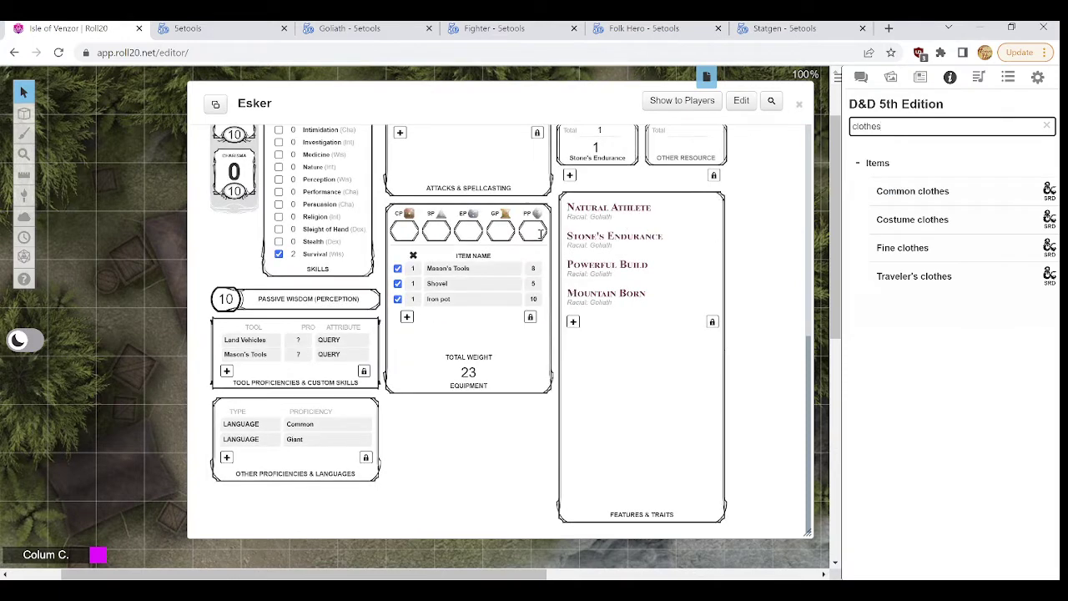
pyautogui.click(503, 236)
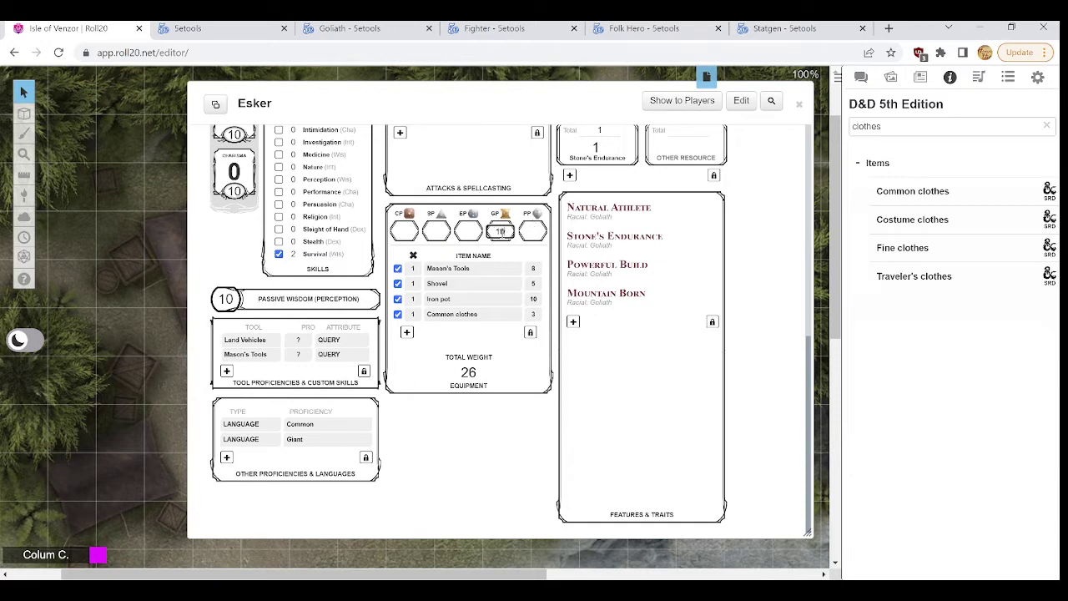
pyautogui.press('Return')
# Step: Copy Folk Hero's Rustic Hospitality description from 5etools into a new Features & Traits entry on Esker's Roll20 sheet
pyautogui.click(643, 27)
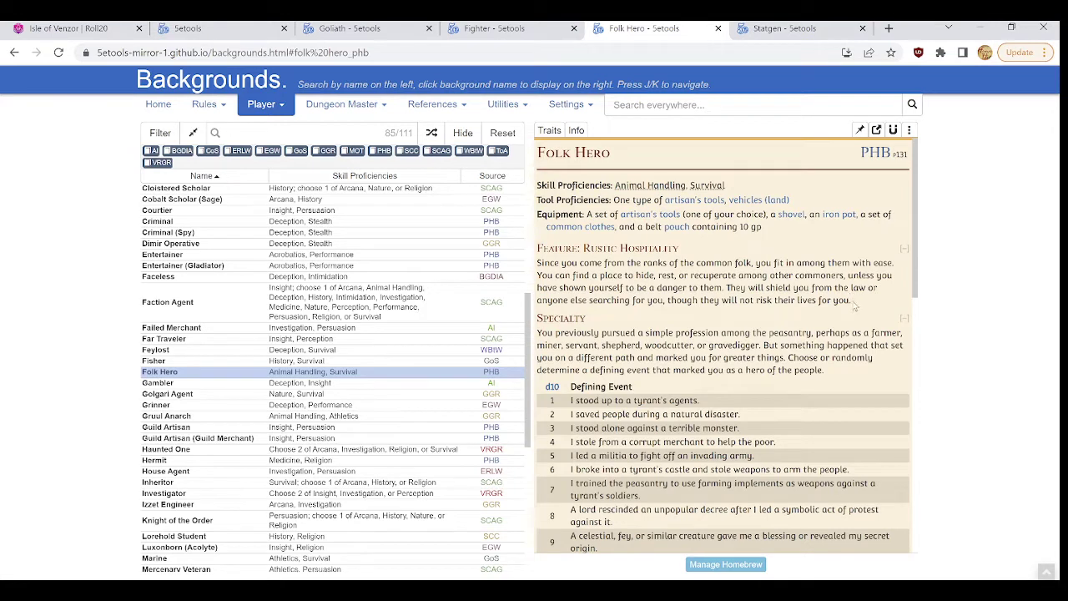
pyautogui.moveTo(854, 306); pyautogui.dragTo(540, 263)
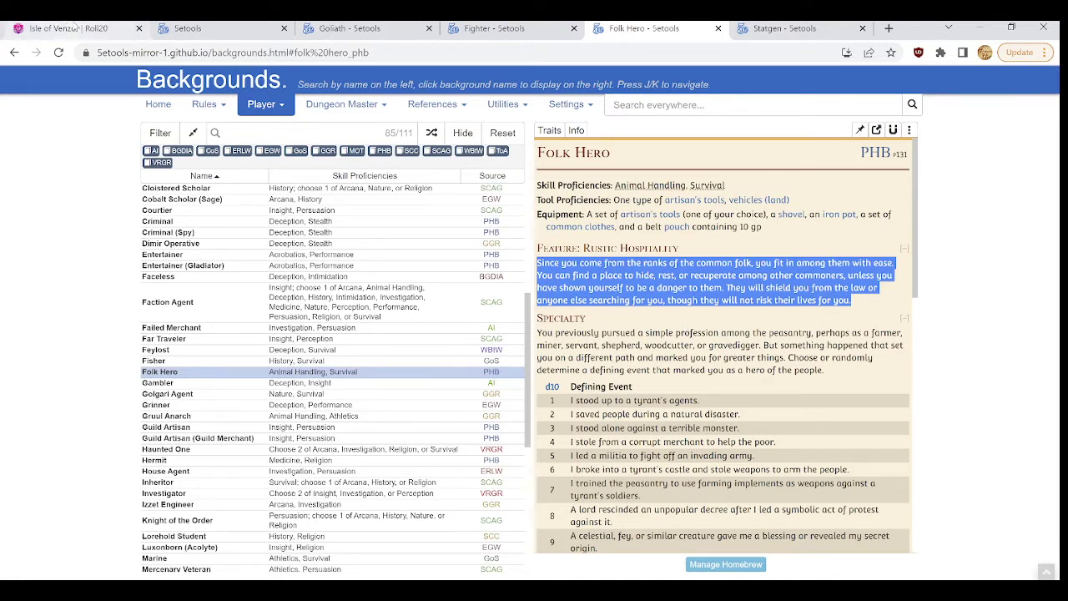
pyautogui.click(75, 27)
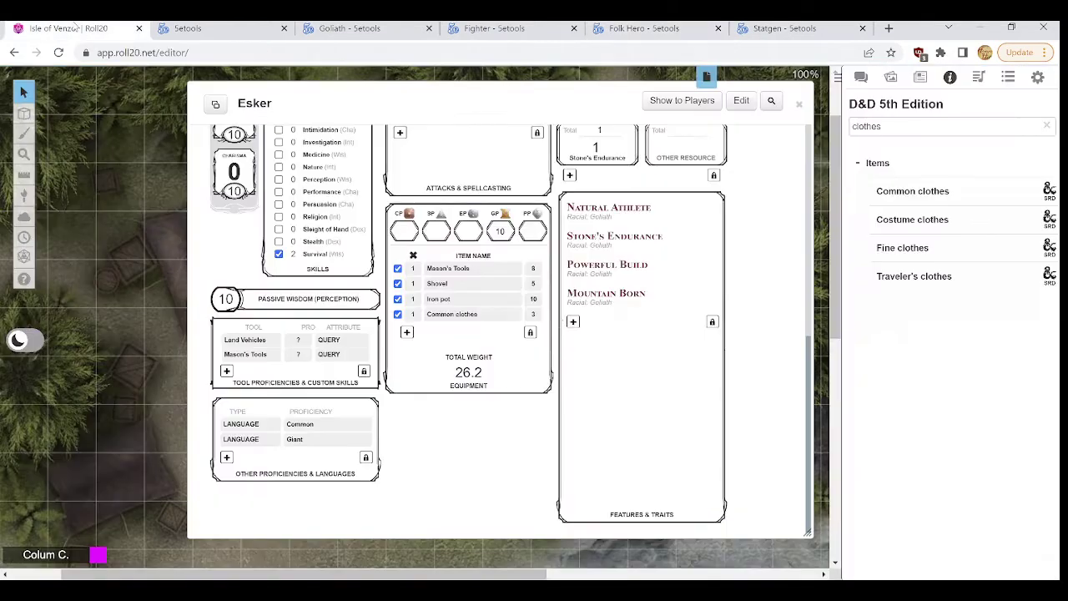
pyautogui.click(574, 321)
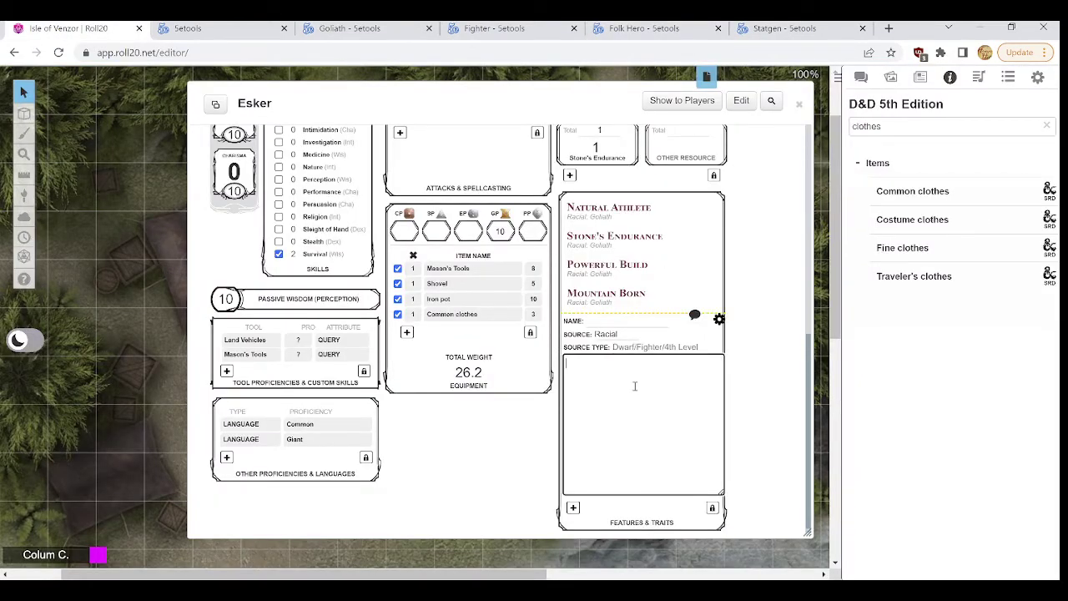
pyautogui.write('Since you come from the ranks of the common folk, you fit in among them with ease. You can find a place to hide, rest, or recuperate among other commoners, unless you have shown yourself to be a danger to them. They will shield you from the law or anyone else searching for you, though they will not risk their lives for you.')
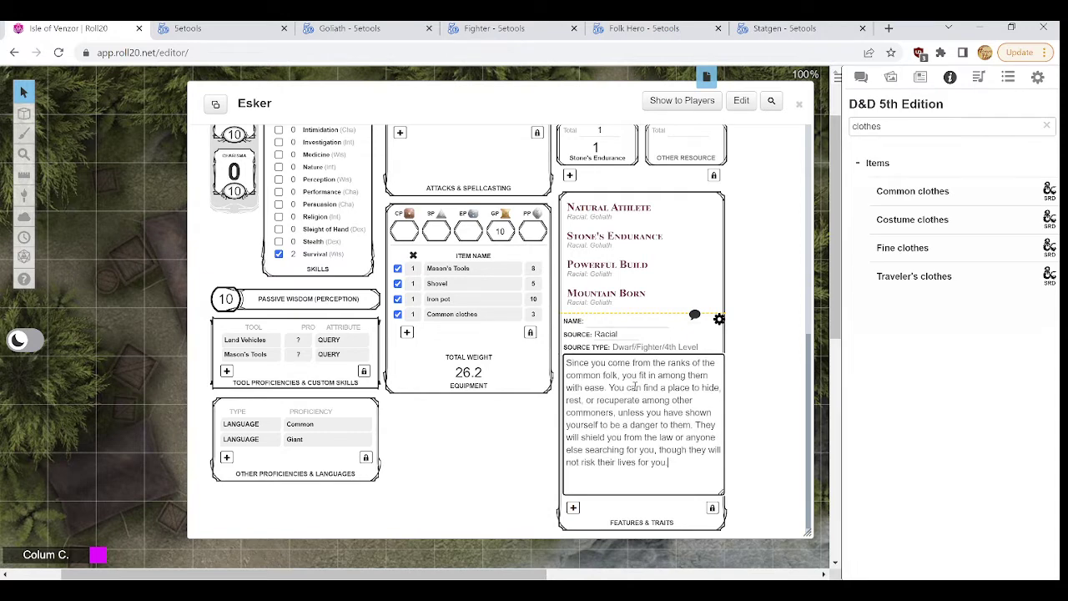
# Step: Name the new trait Rustic Hospitality, set its source to Background and source type to Folk Hero, and collapse its description
pyautogui.click(623, 320)
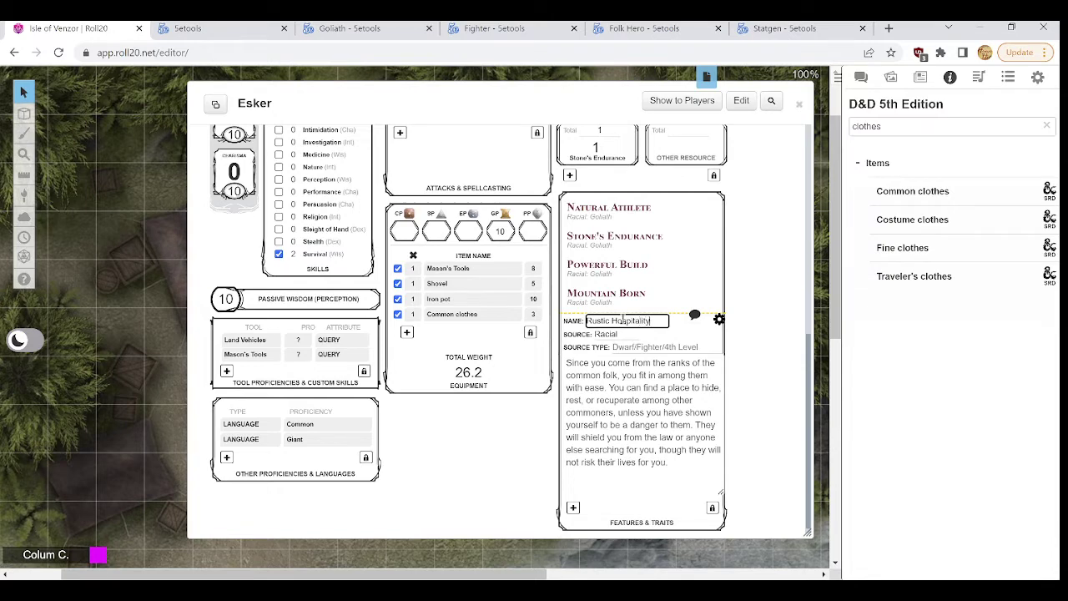
pyautogui.click(598, 333)
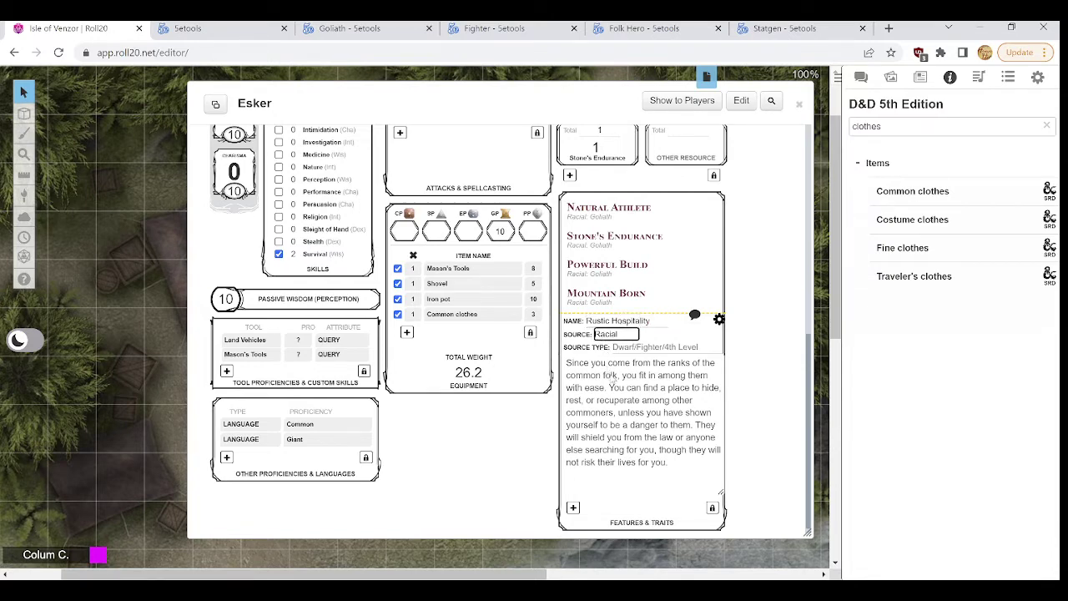
pyautogui.click(612, 378)
pyautogui.click(645, 350)
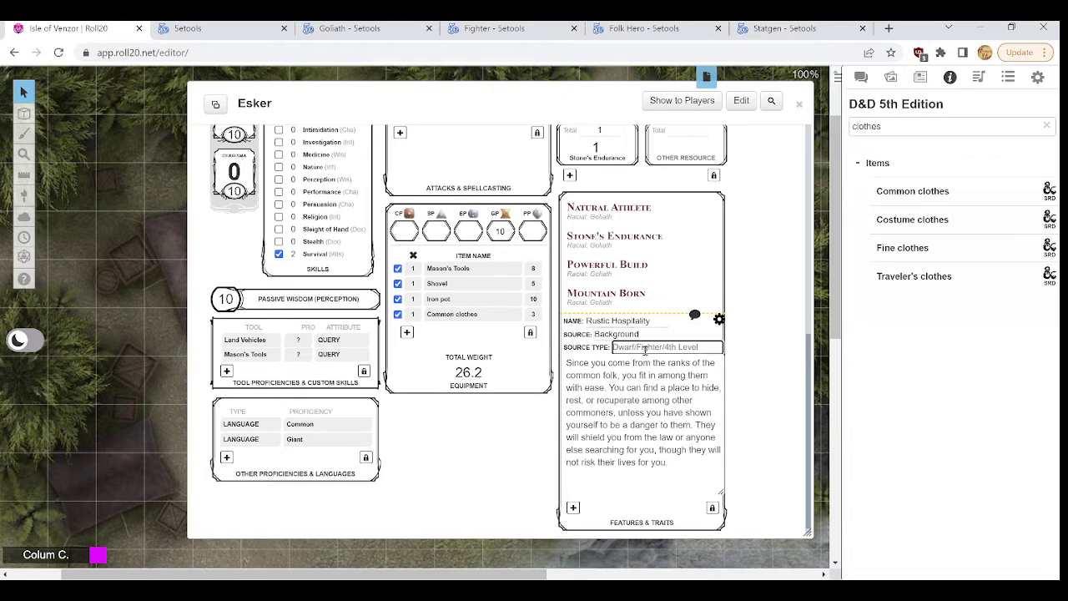
pyautogui.write('Folk Hero')
pyautogui.click(718, 319)
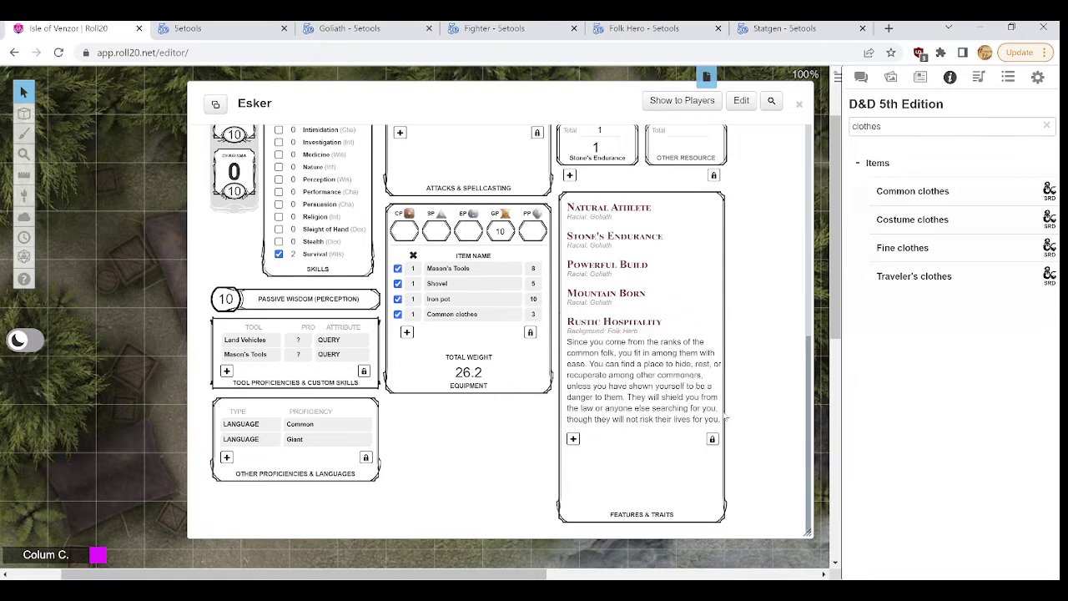
pyautogui.click(604, 323)
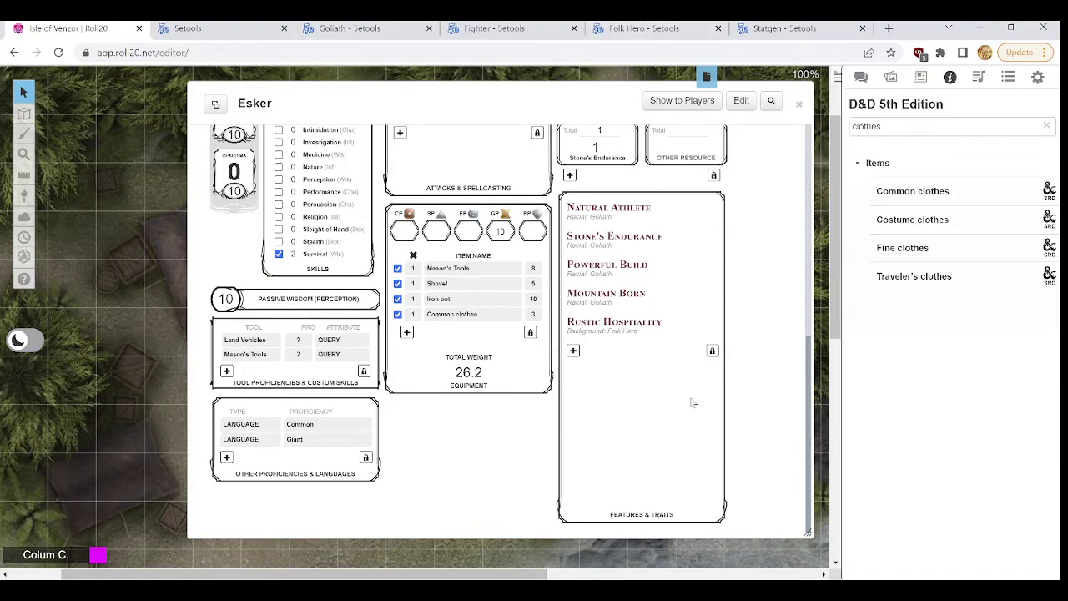
# Step: Set Esker's race to Goliath in the character sheet header
pyautogui.scroll(3, 692, 401)
pyautogui.scroll(3, 692, 402)
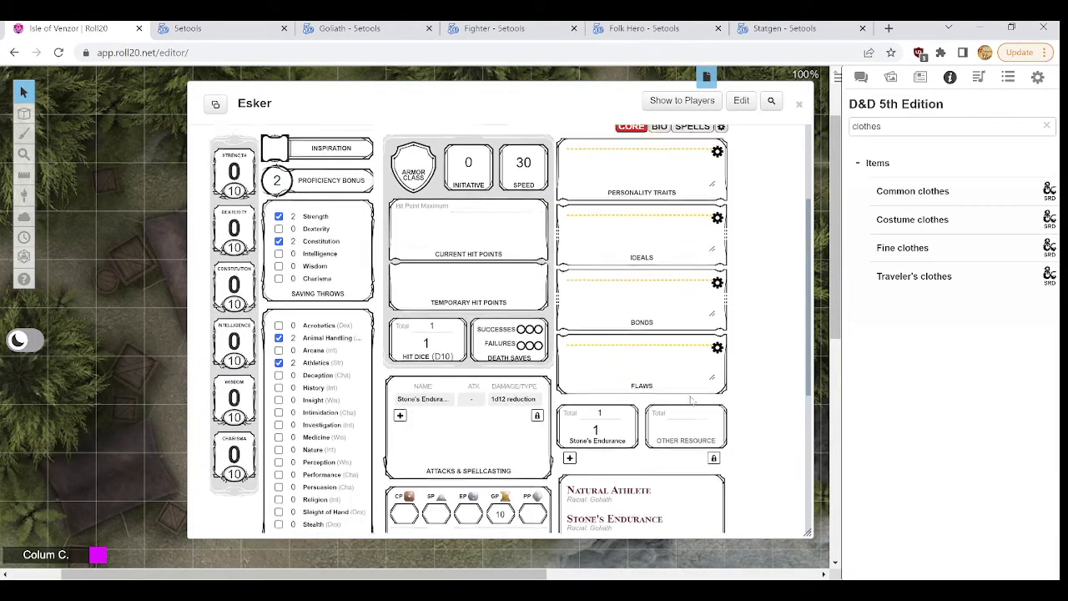
pyautogui.scroll(-1, 691, 401)
pyautogui.scroll(1, 691, 401)
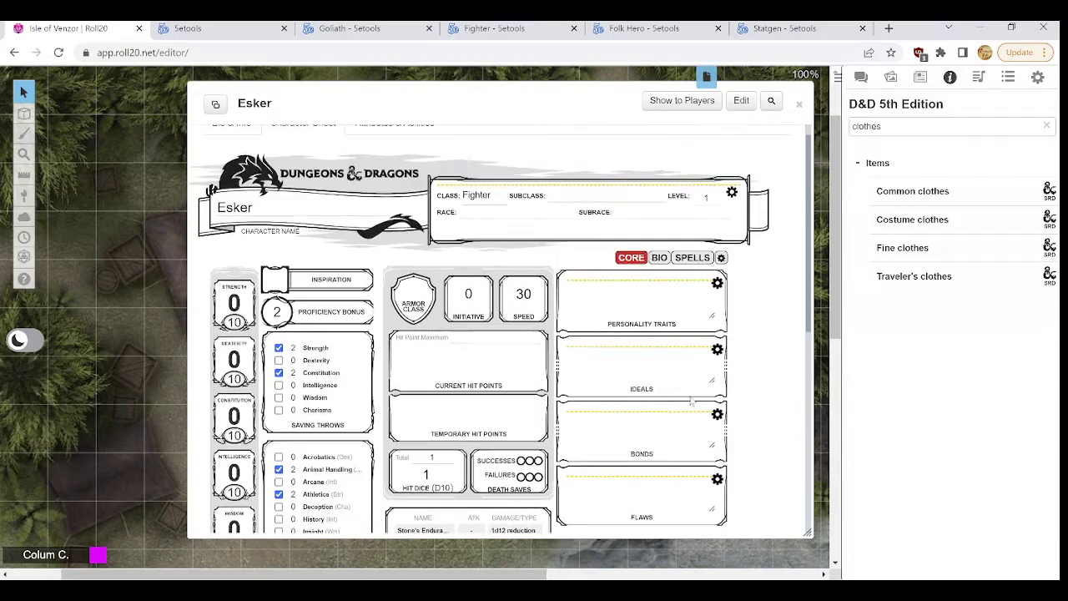
pyautogui.click(528, 213)
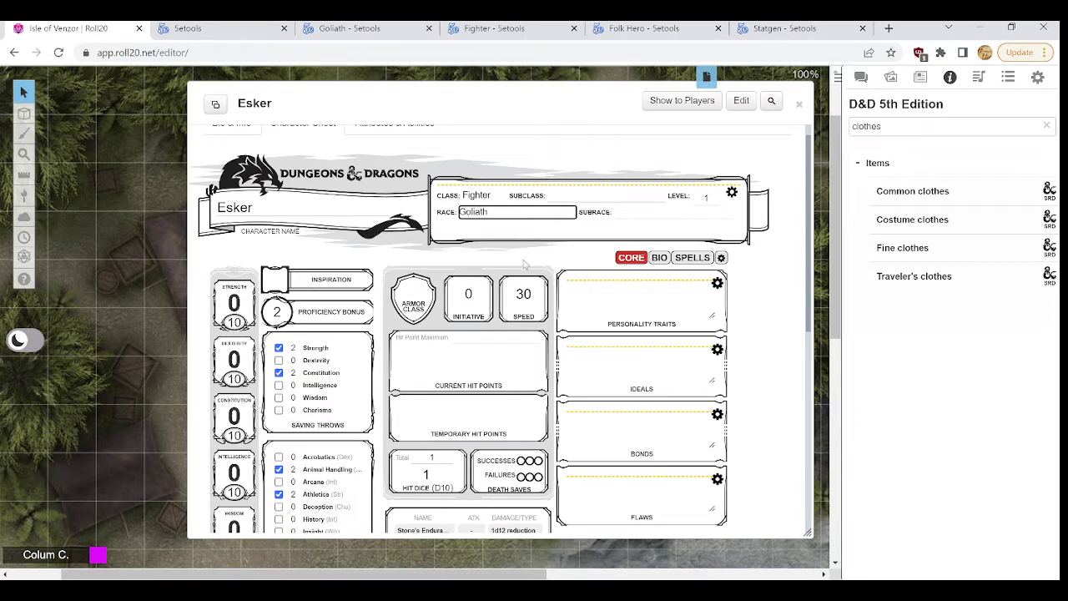
pyautogui.click(556, 247)
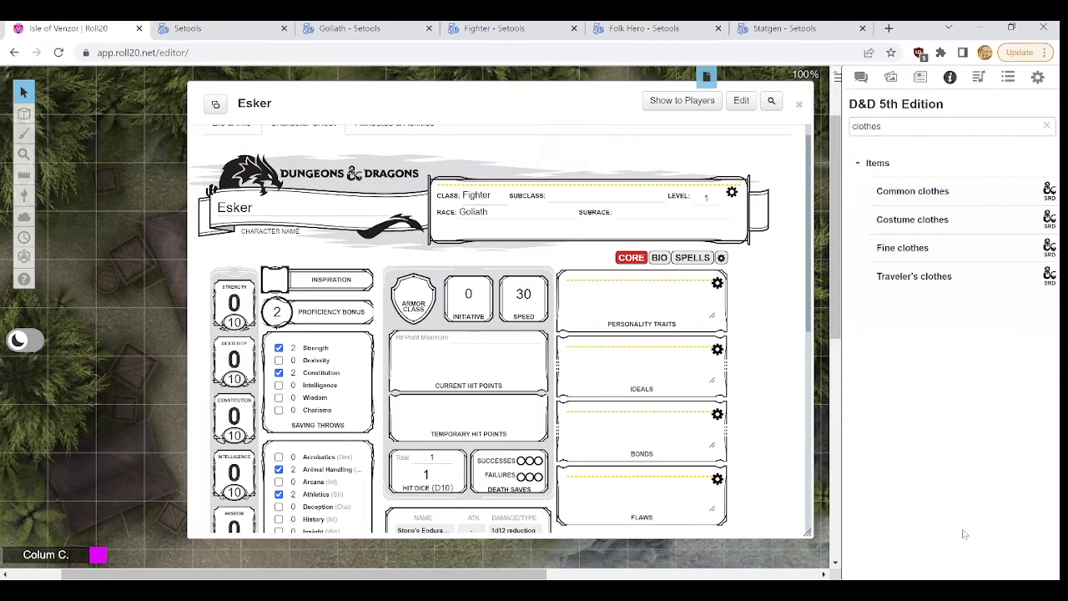
pyautogui.scroll(-3, 764, 285)
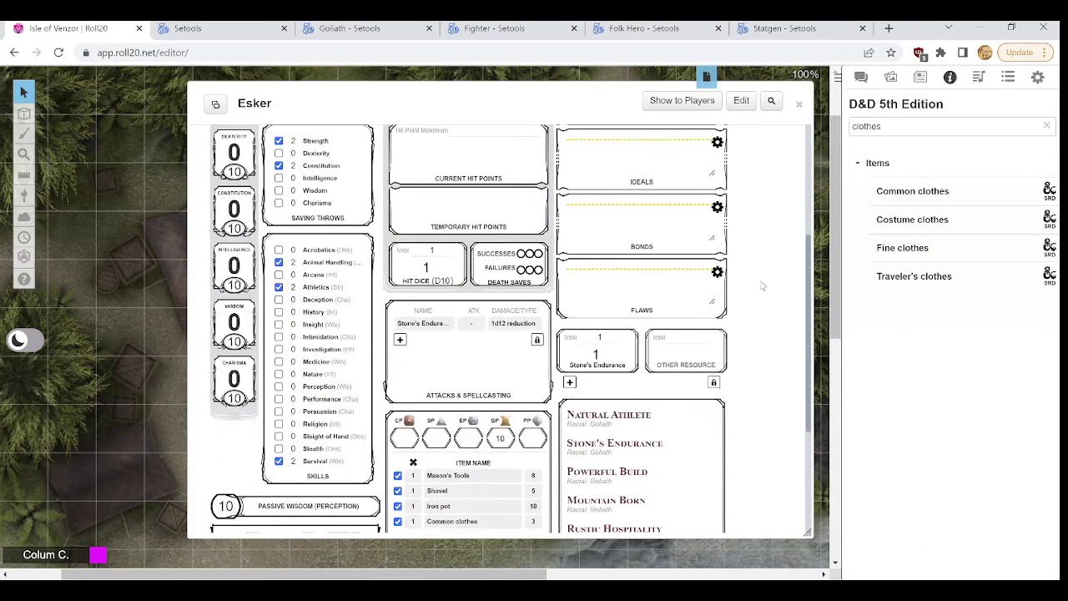
pyautogui.scroll(-3, 715, 315)
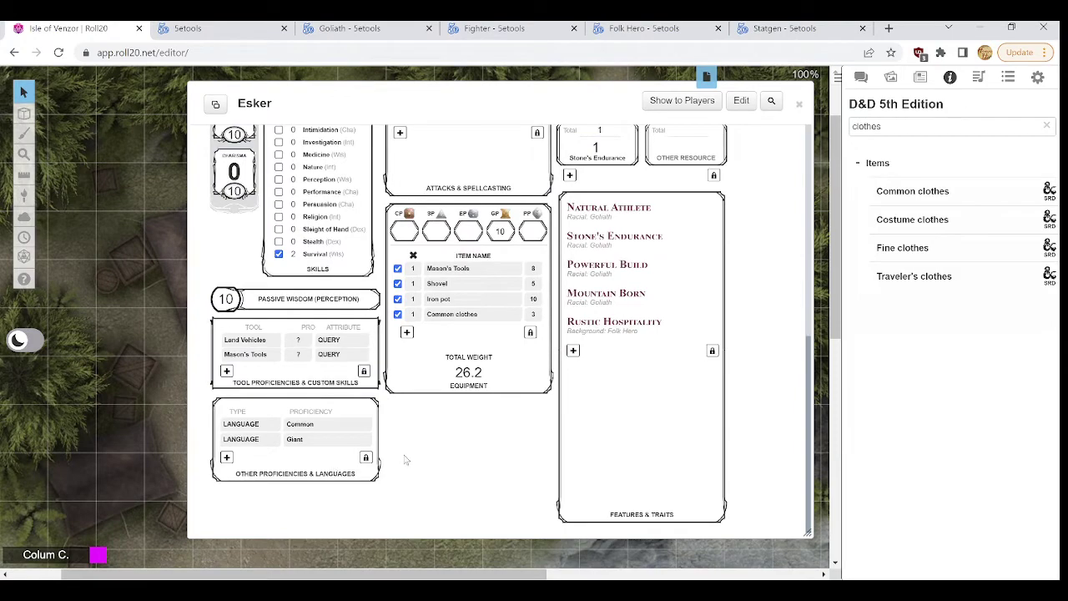
pyautogui.scroll(4, 408, 454)
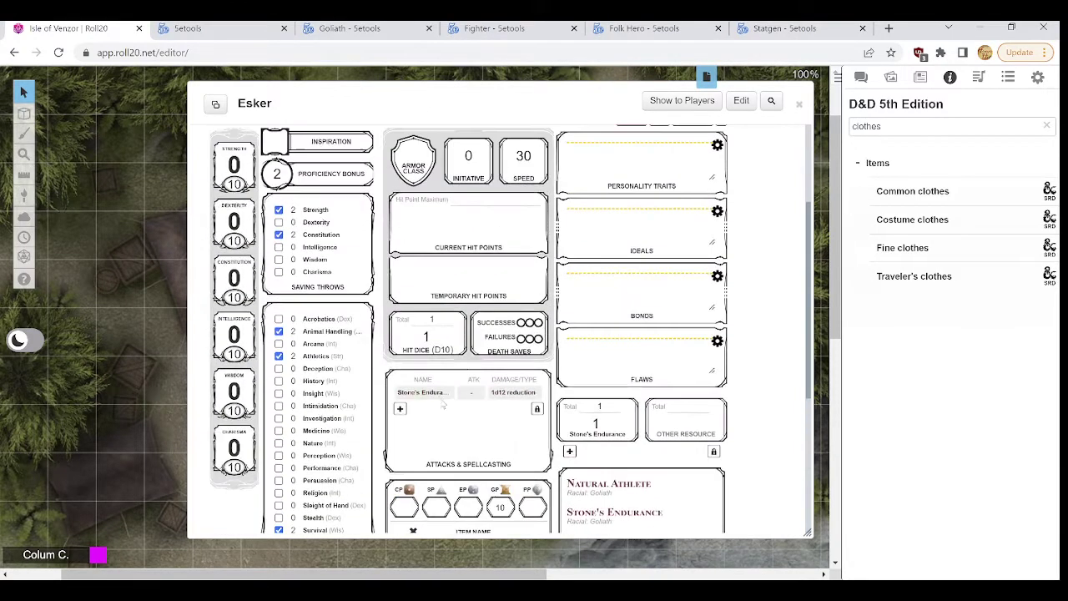
pyautogui.scroll(2, 529, 350)
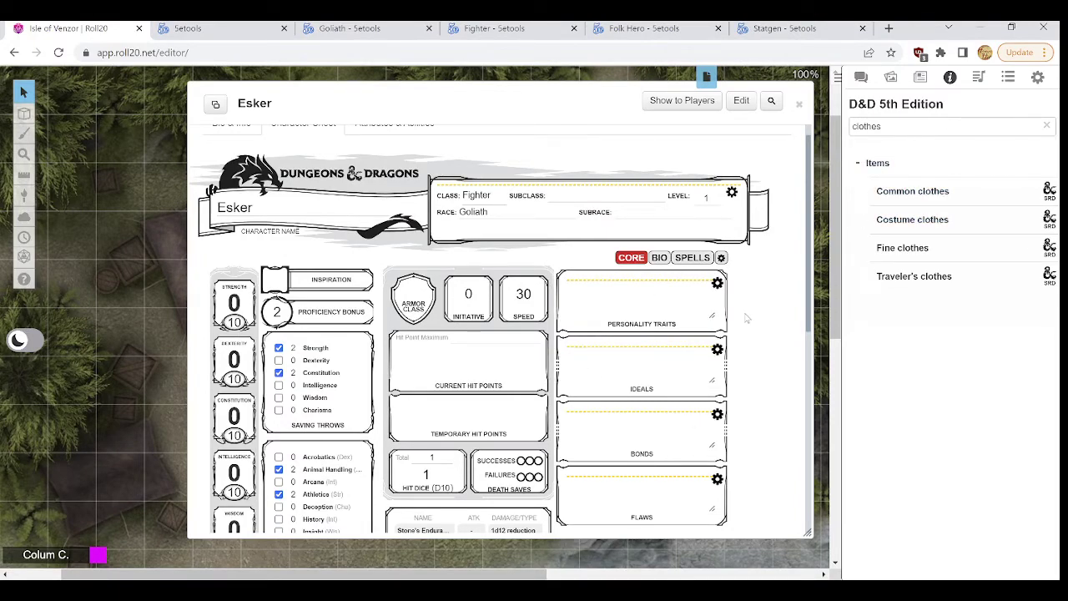
pyautogui.scroll(-1, 746, 317)
pyautogui.scroll(1, 746, 316)
# Step: Close the class settings in the sheet header, then fill in Folk Hero as the background and NG as the alignment
pyautogui.click(732, 194)
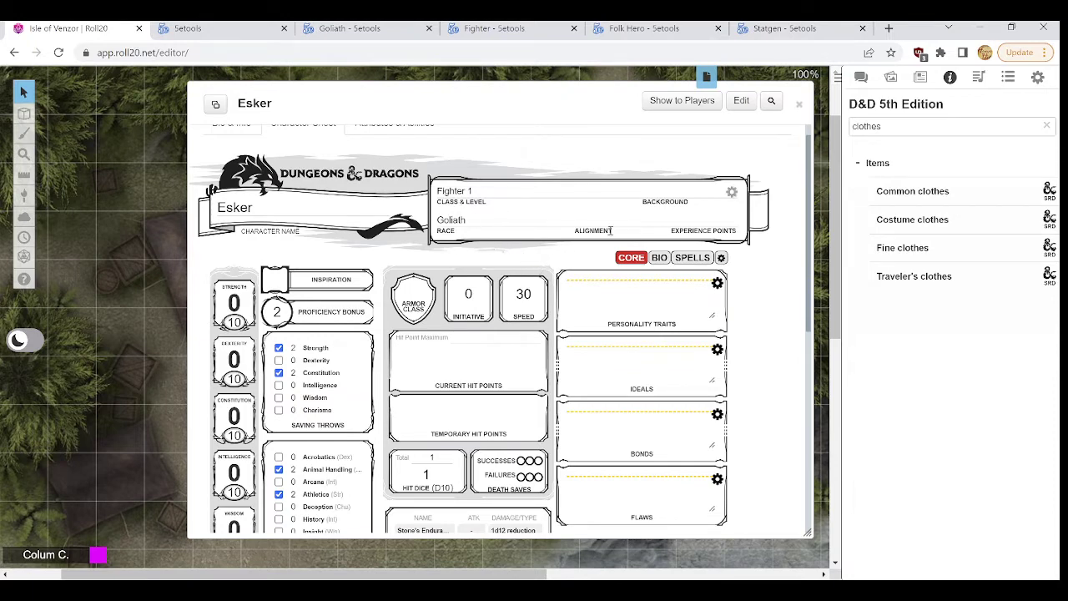
pyautogui.click(647, 191)
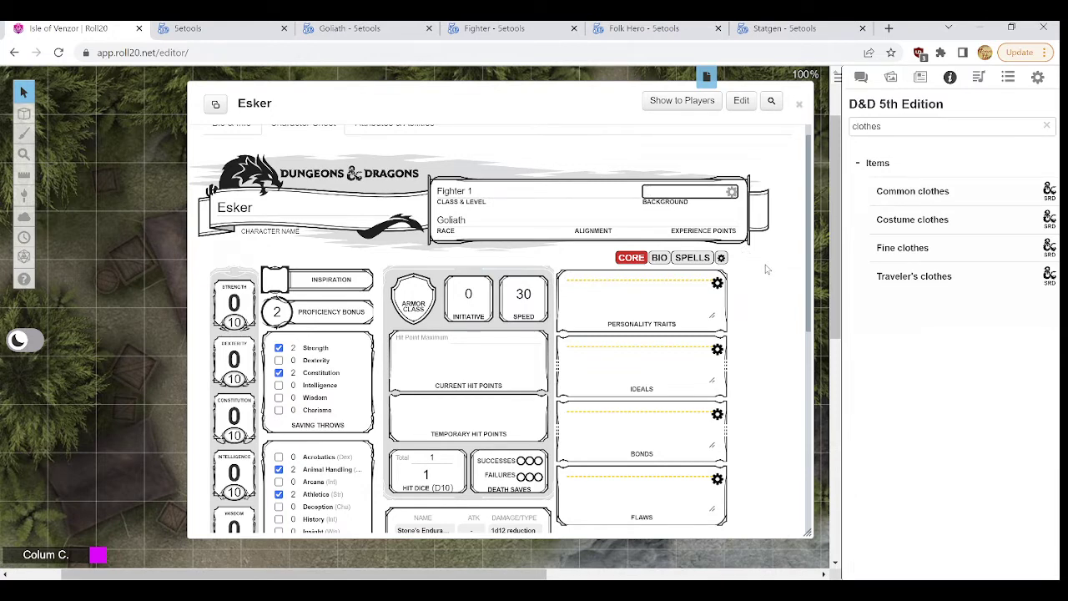
pyautogui.write('Folk Hero')
pyautogui.click(770, 262)
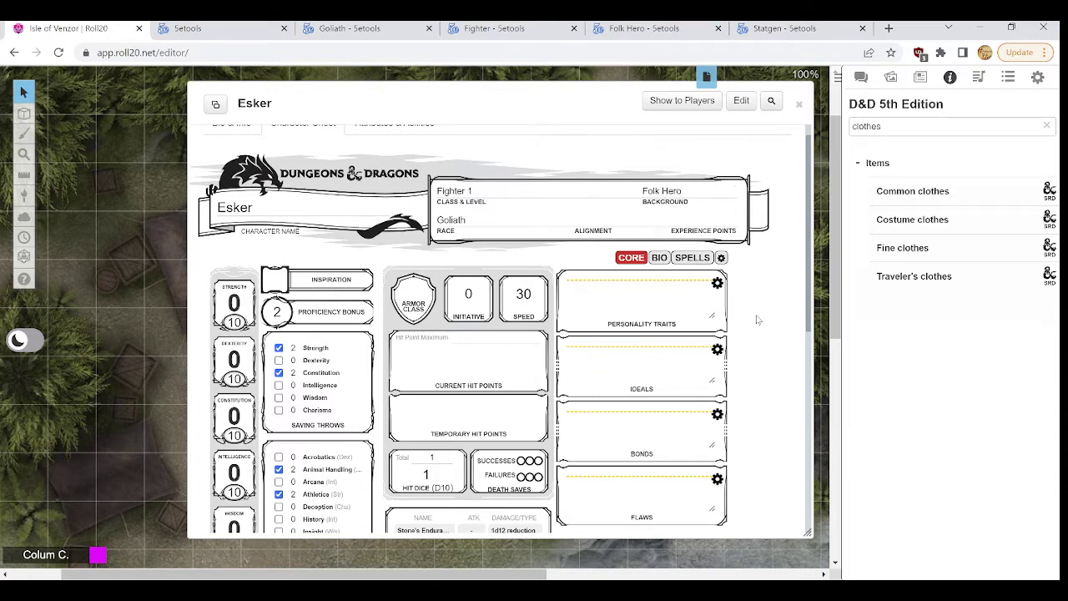
pyautogui.click(592, 220)
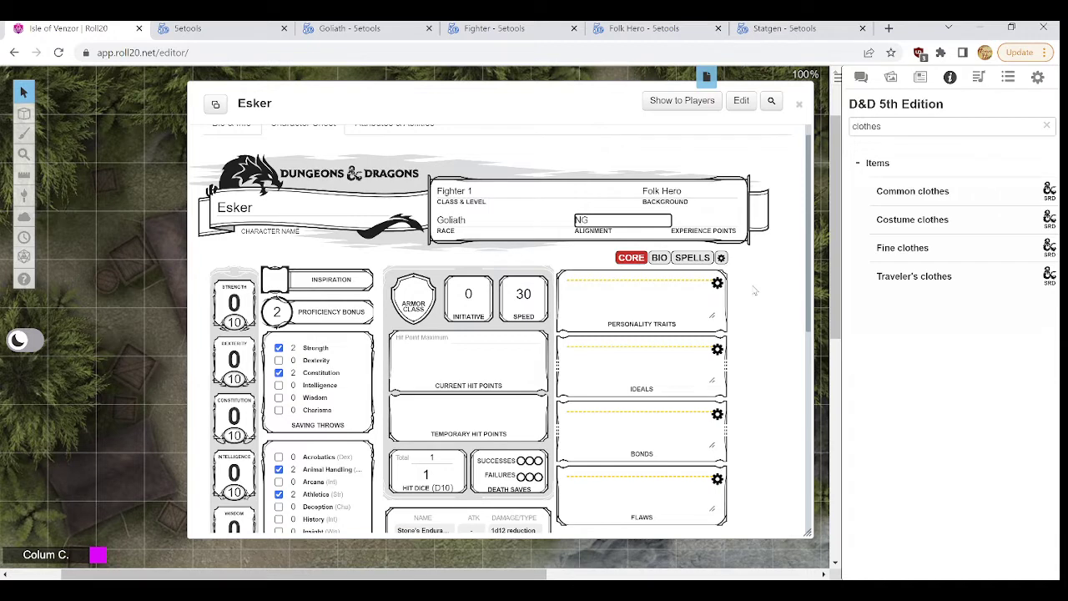
pyautogui.click(770, 258)
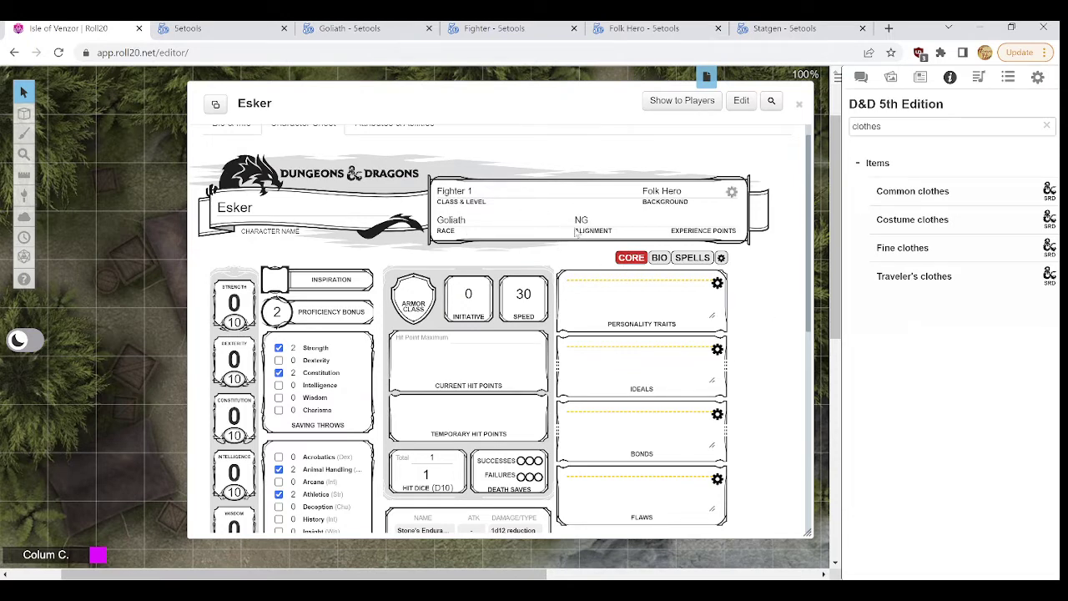
# Step: Switch to the 5etools Fighter page and examine its level table, Fighting Style options, proficiencies and starting equipment
pyautogui.scroll(-2, 706, 282)
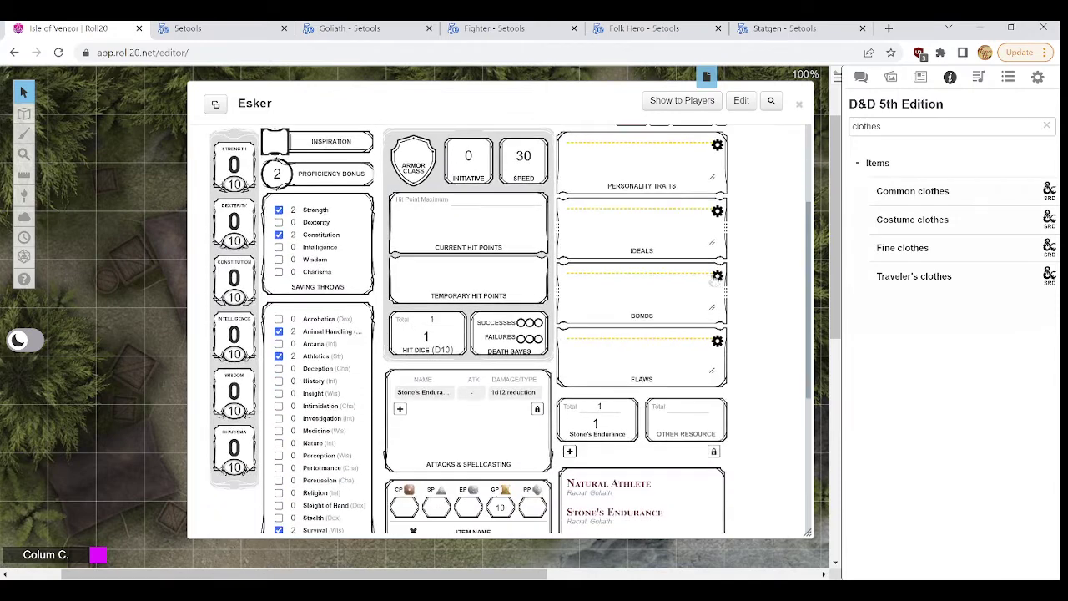
pyautogui.scroll(-1, 717, 281)
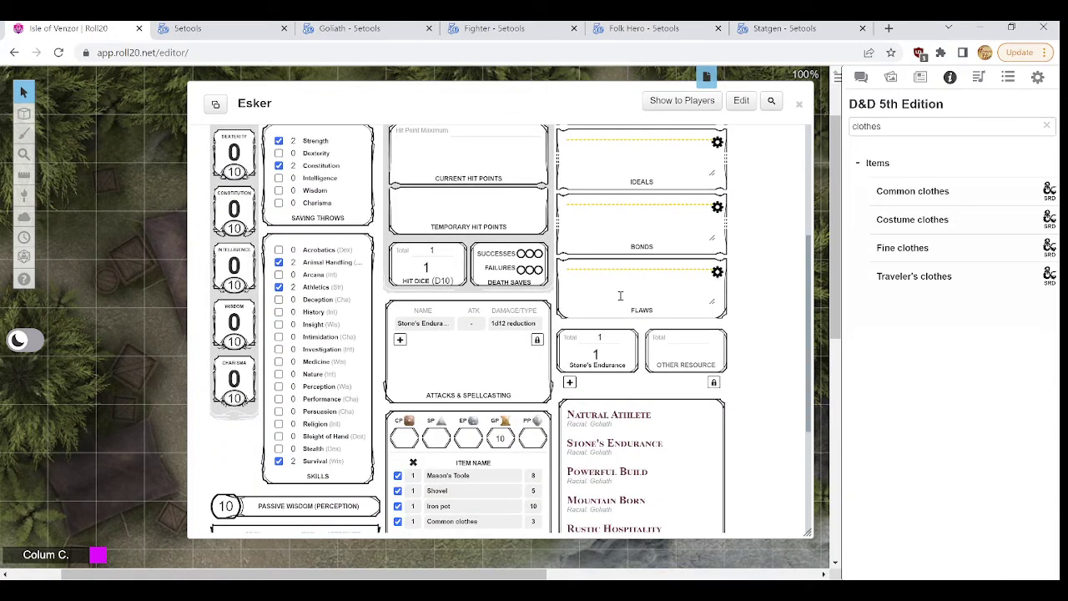
pyautogui.scroll(-1, 616, 294)
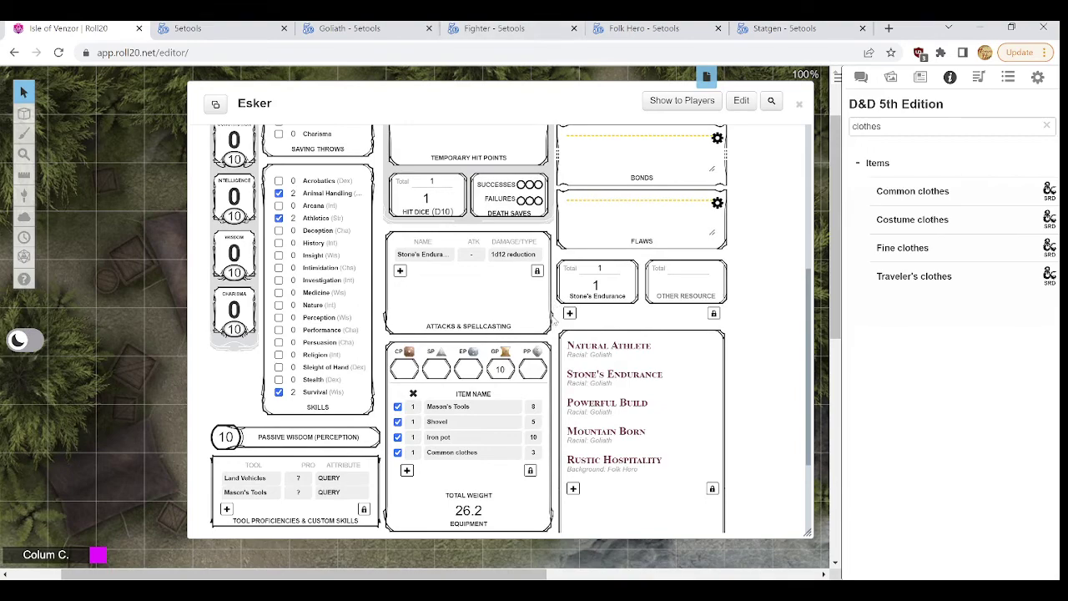
pyautogui.click(492, 30)
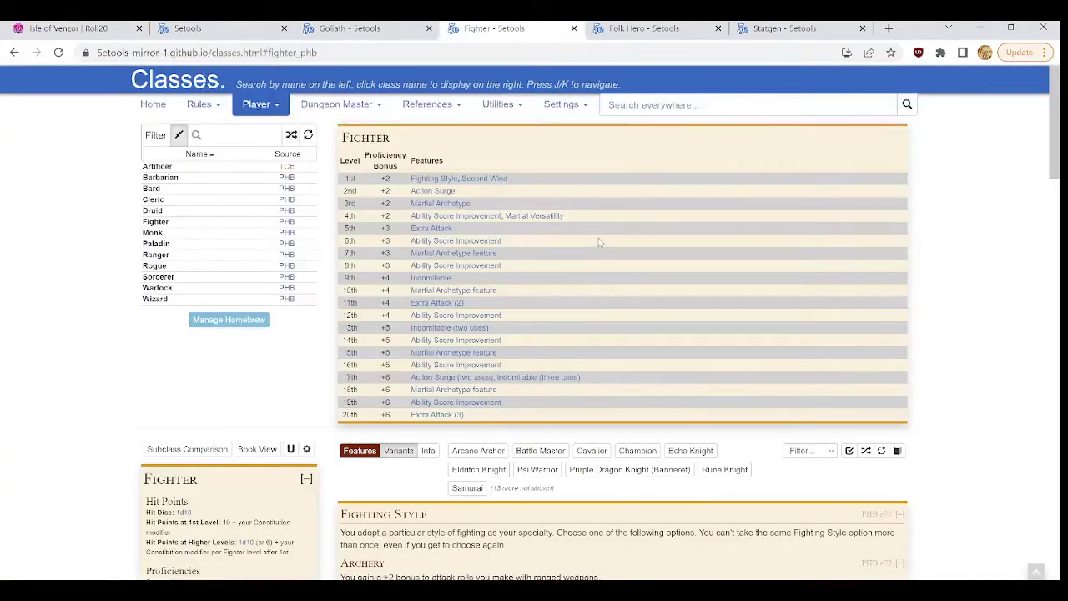
pyautogui.scroll(-1, 598, 241)
pyautogui.scroll(-3, 515, 172)
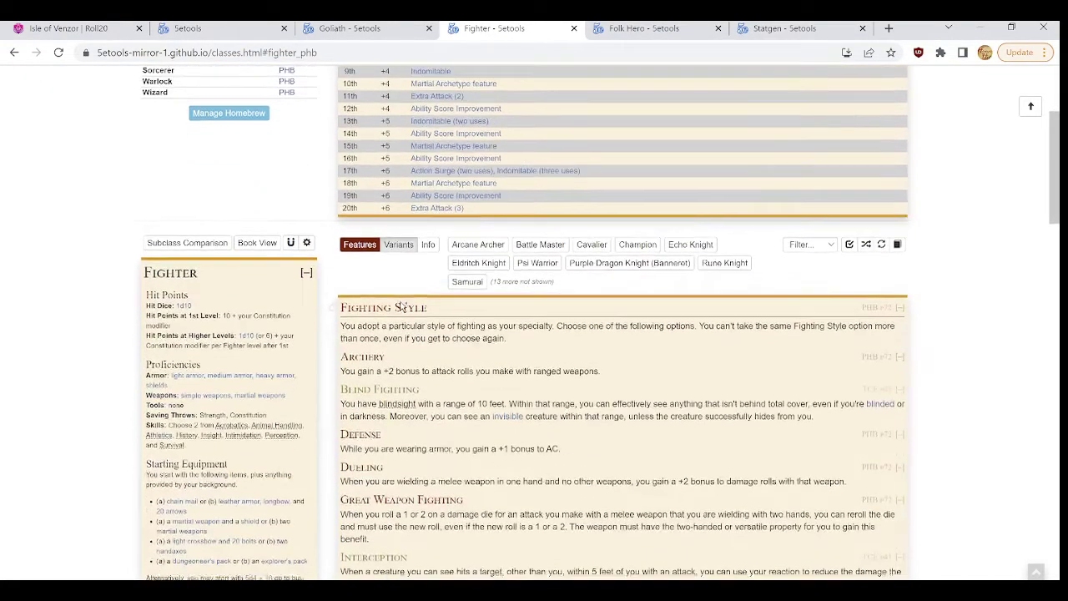
pyautogui.scroll(2, 476, 286)
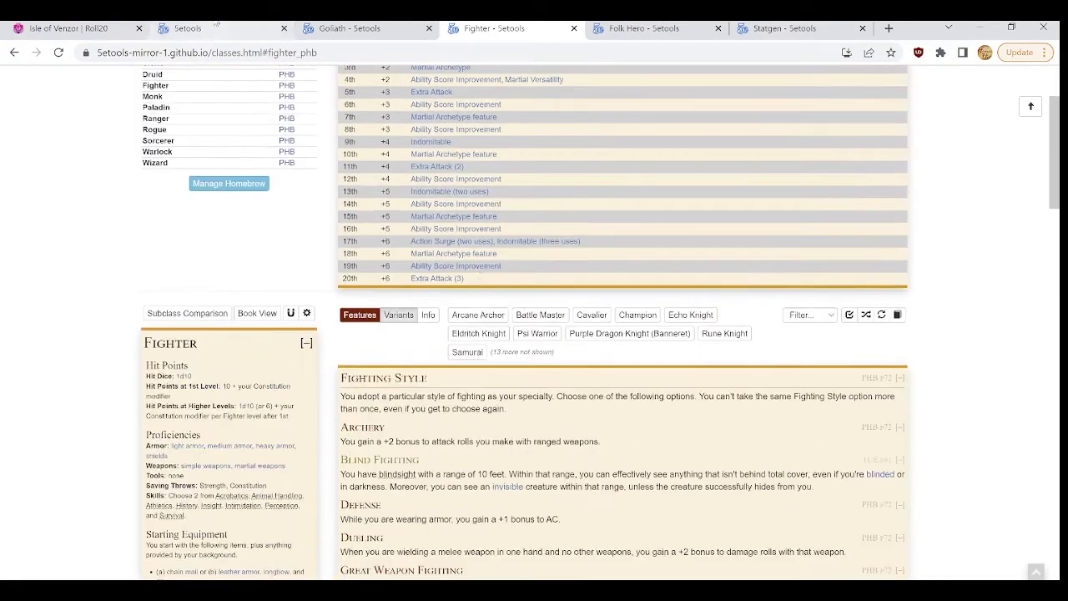
pyautogui.click(200, 25)
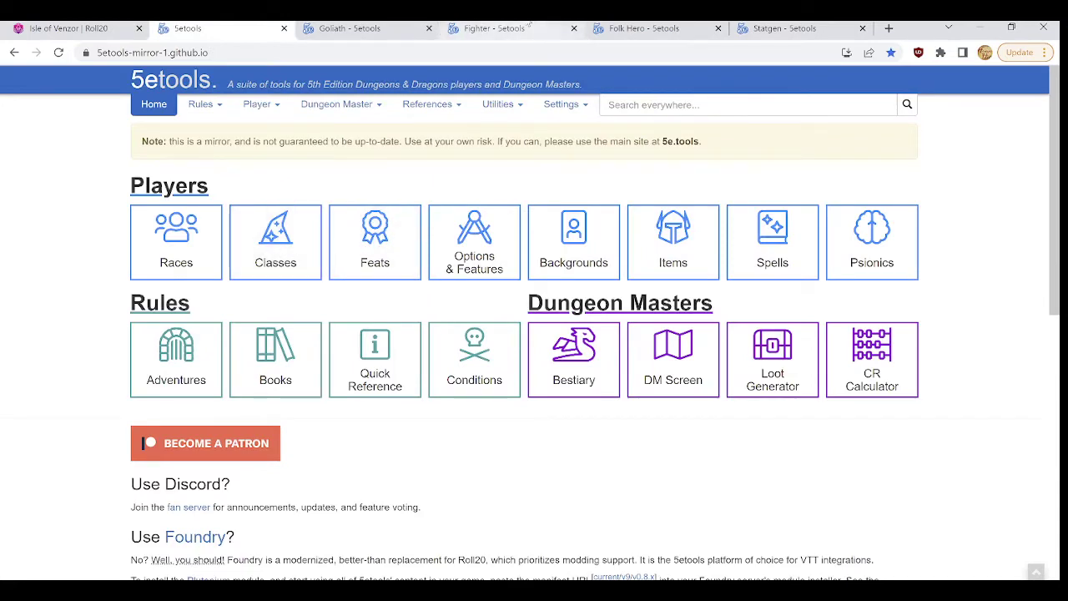
pyautogui.click(488, 28)
pyautogui.scroll(2, 452, 235)
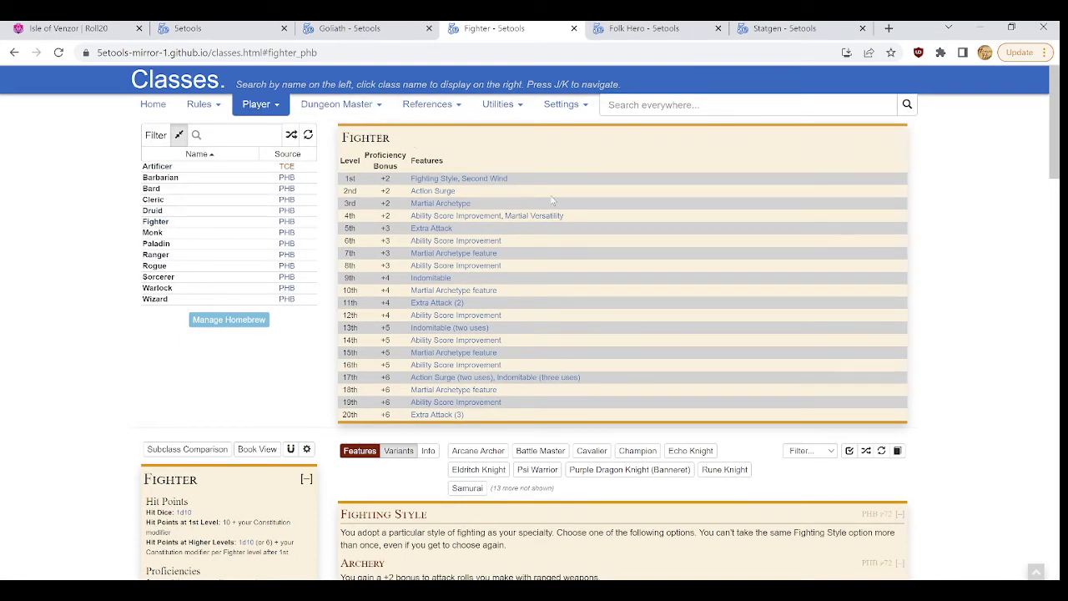
pyautogui.scroll(-2, 551, 201)
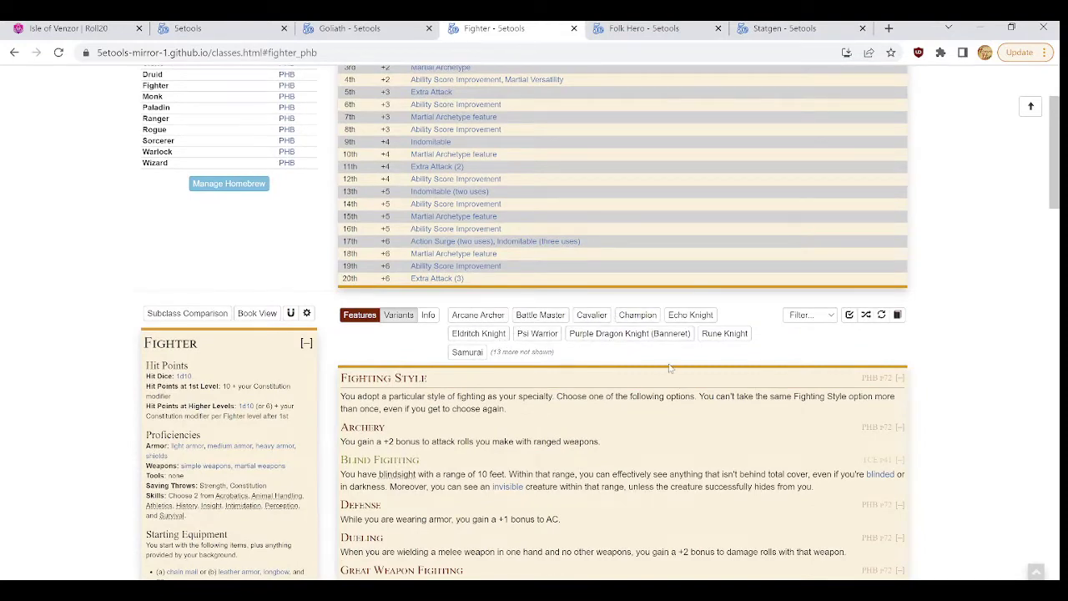
pyautogui.scroll(1, 576, 333)
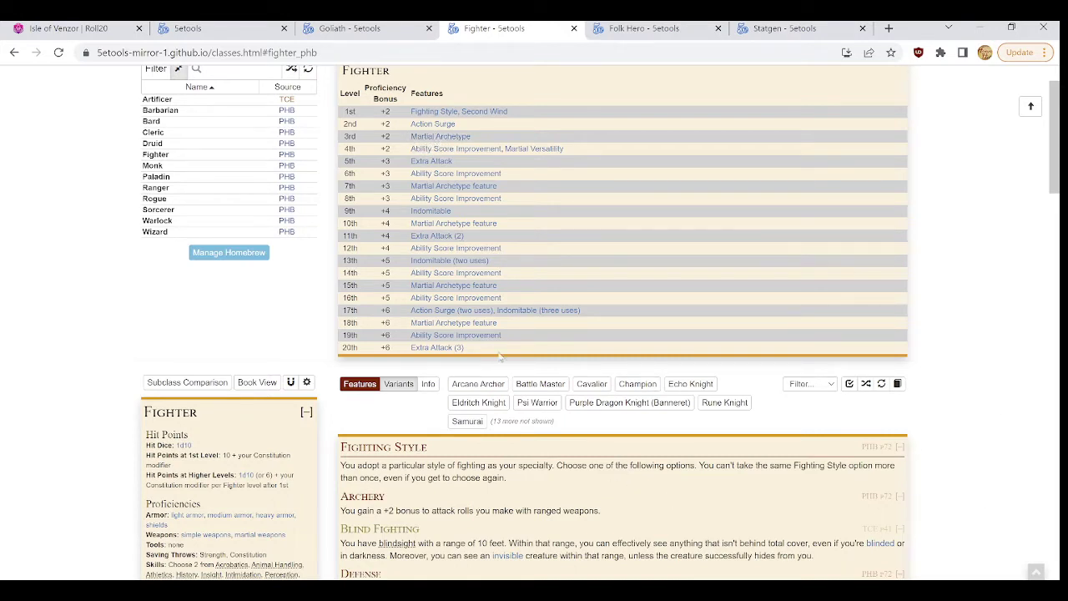
pyautogui.scroll(-1, 663, 413)
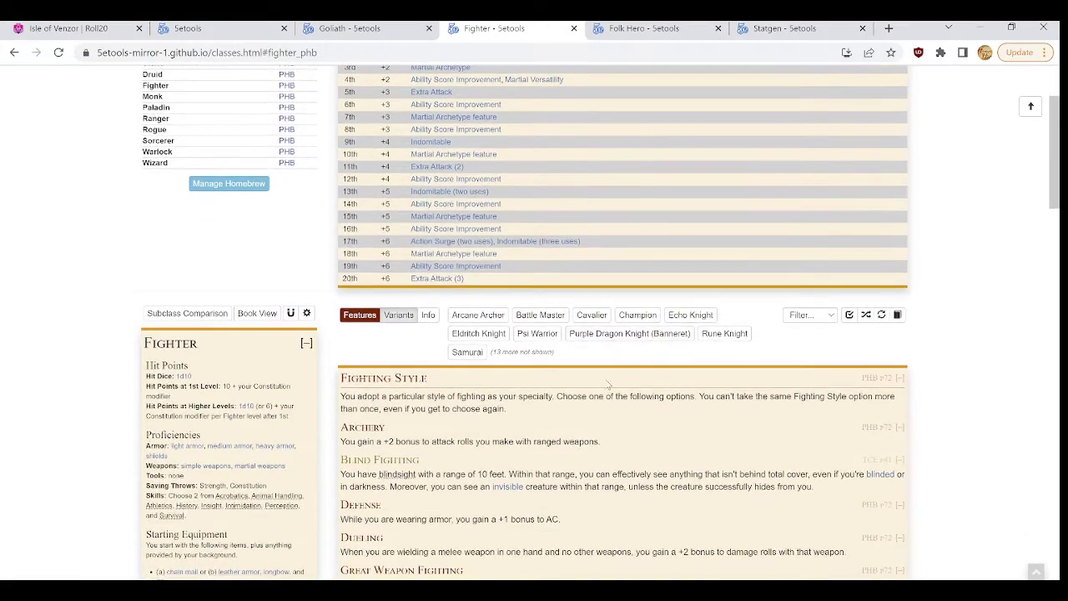
pyautogui.scroll(-3, 609, 384)
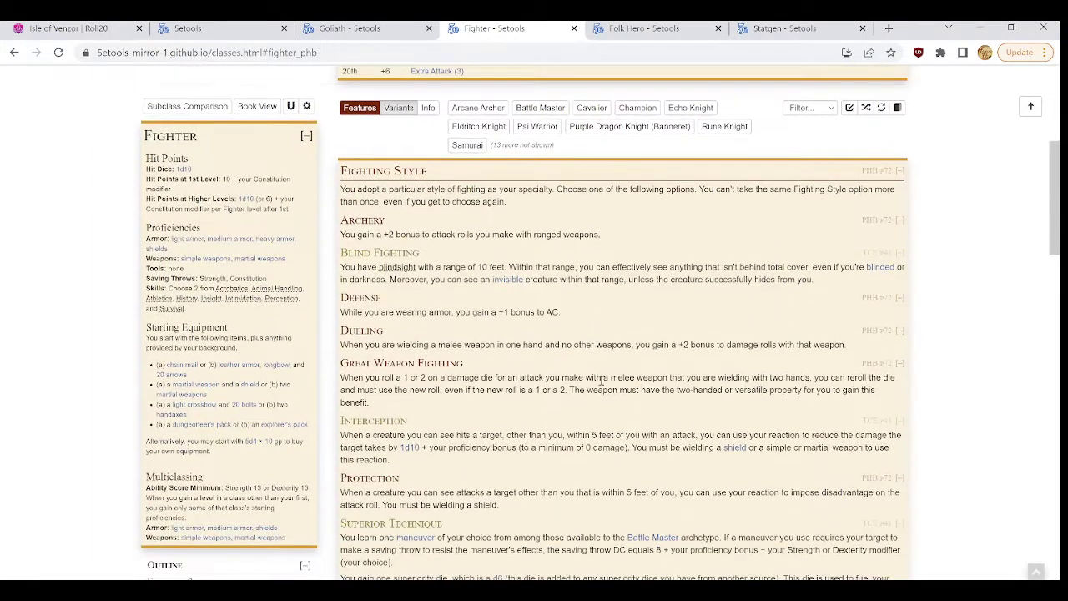
pyautogui.scroll(-1, 599, 377)
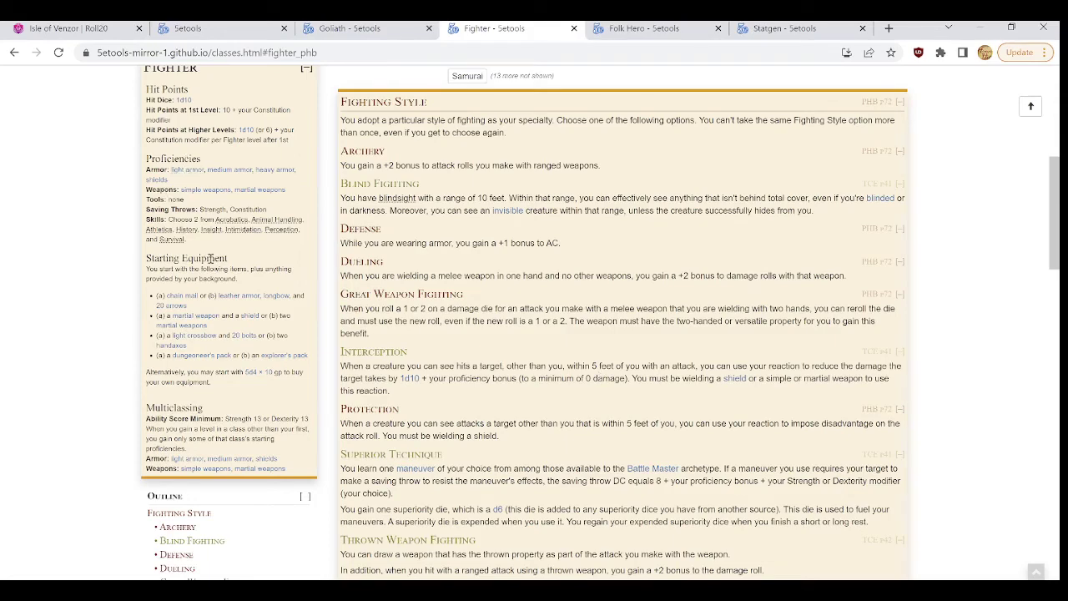
pyautogui.scroll(1, 247, 377)
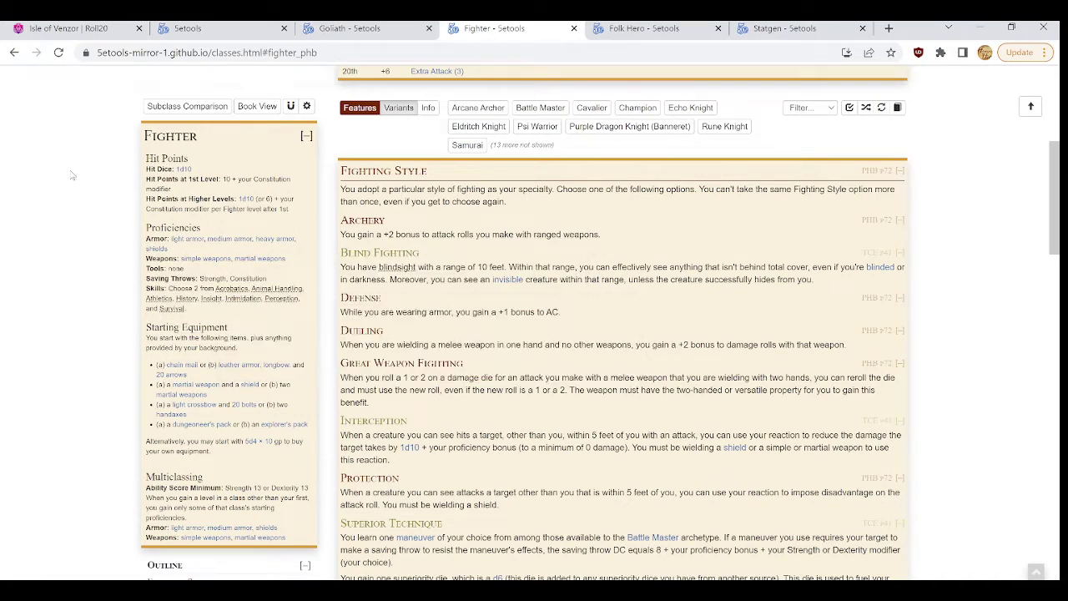
# Step: Back in Roll20, search the compendium for "armor" and add the Light Armor, Medium Armor and Heavy Armor proficiencies to Esker's sheet
pyautogui.click(83, 25)
pyautogui.doubleClick(903, 128)
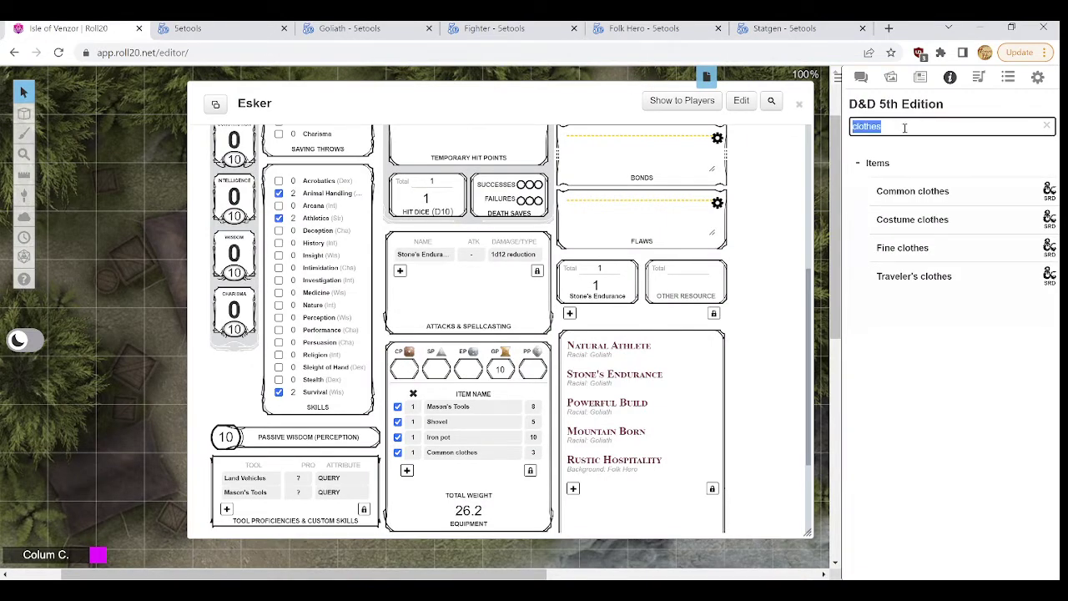
pyautogui.write('armor')
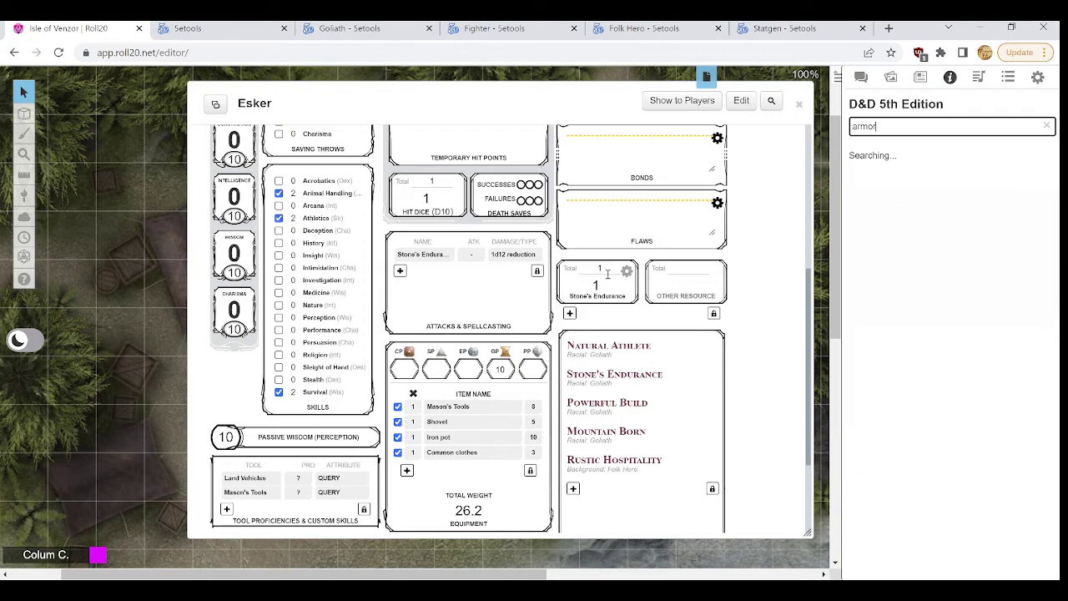
pyautogui.scroll(-2, 607, 279)
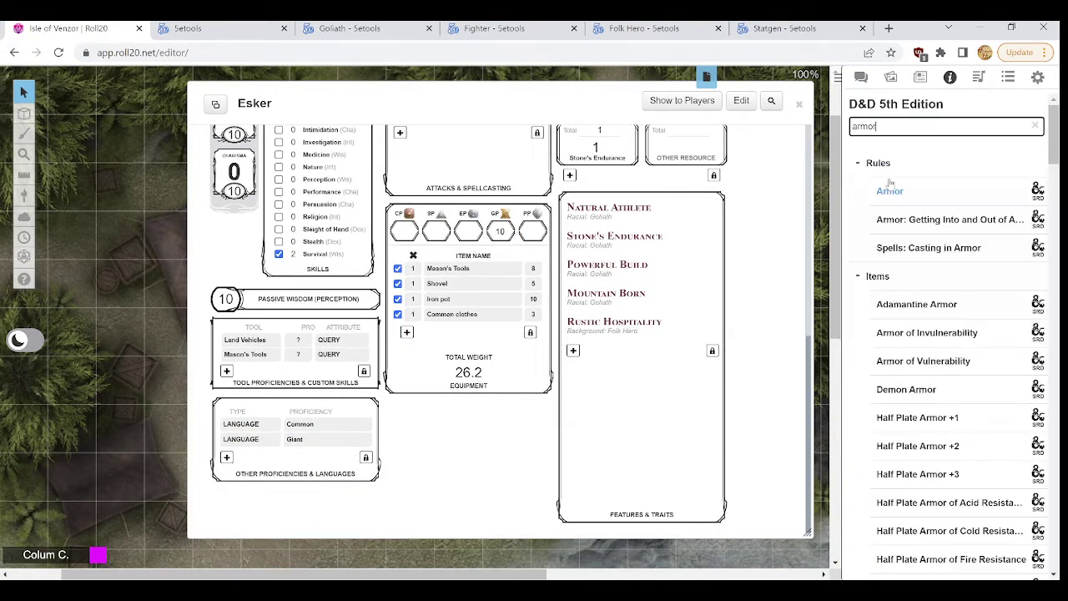
pyautogui.click(856, 276)
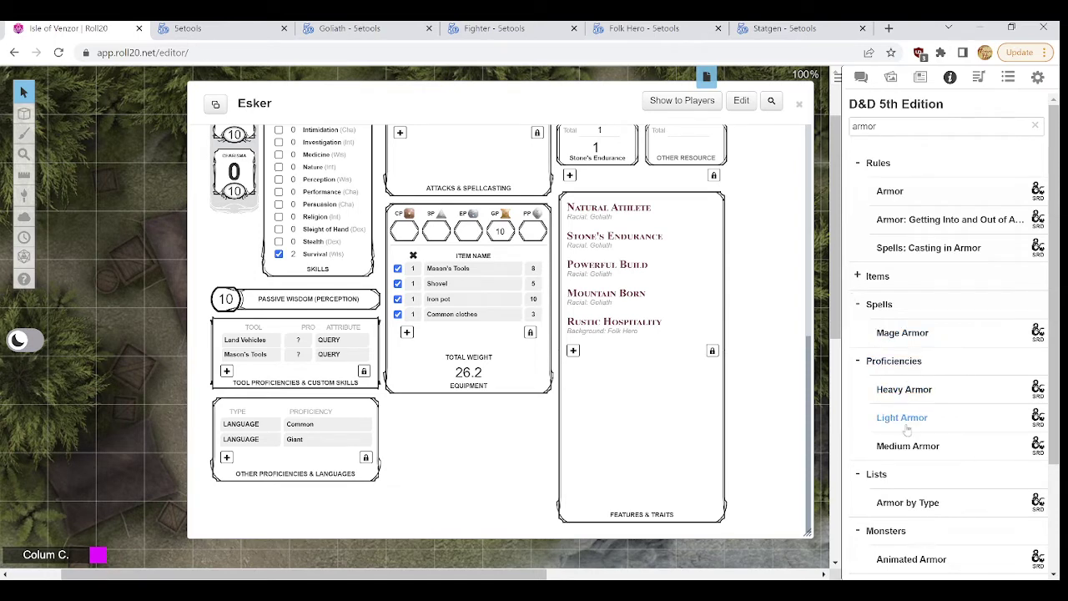
pyautogui.moveTo(907, 427); pyautogui.dragTo(701, 397)
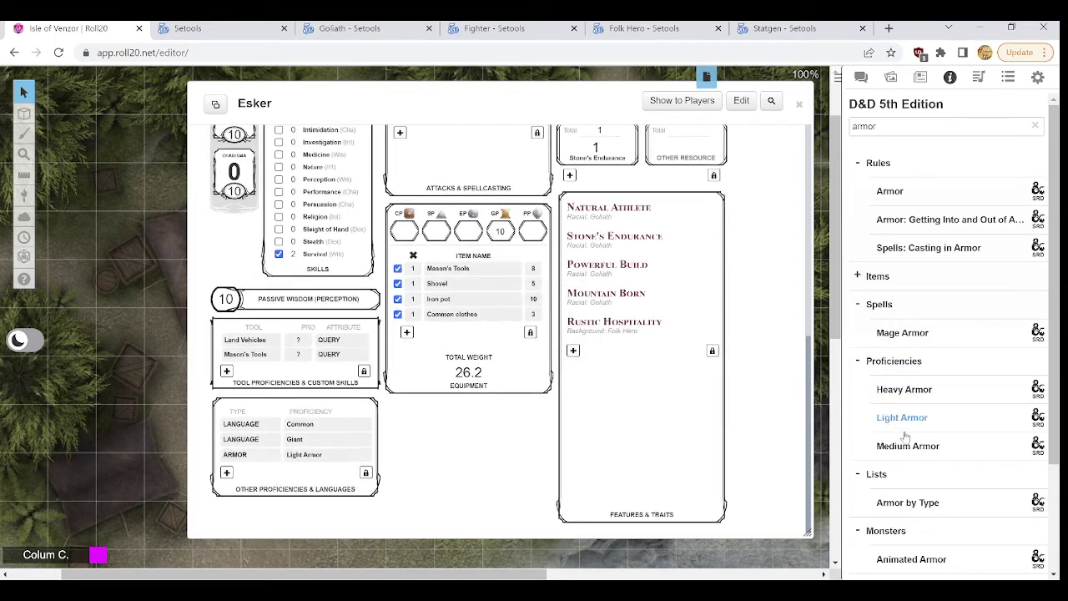
pyautogui.moveTo(907, 444); pyautogui.dragTo(714, 429)
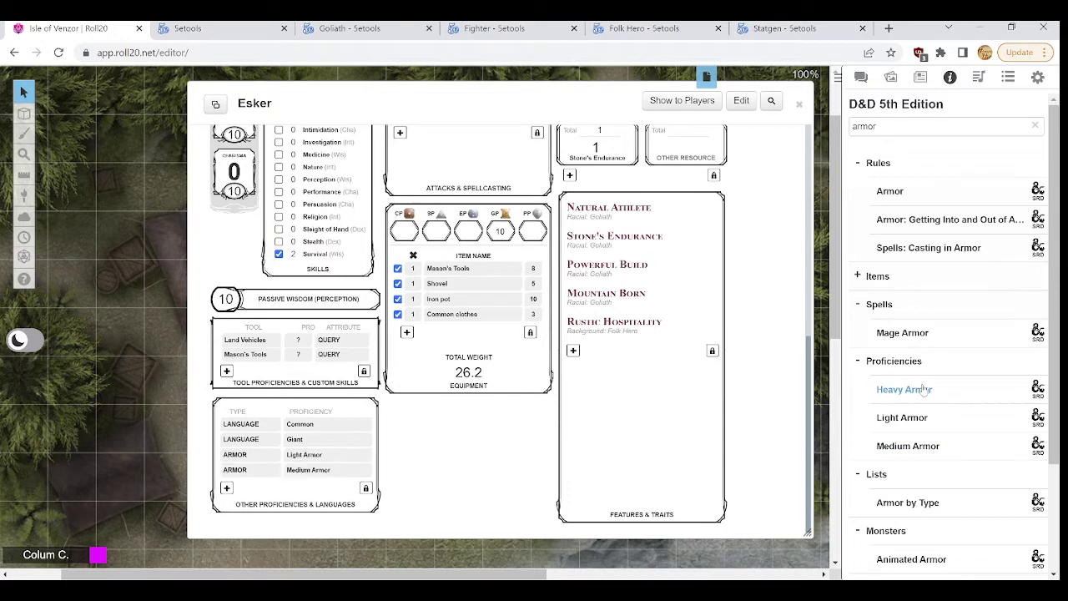
pyautogui.moveTo(891, 401); pyautogui.dragTo(667, 408)
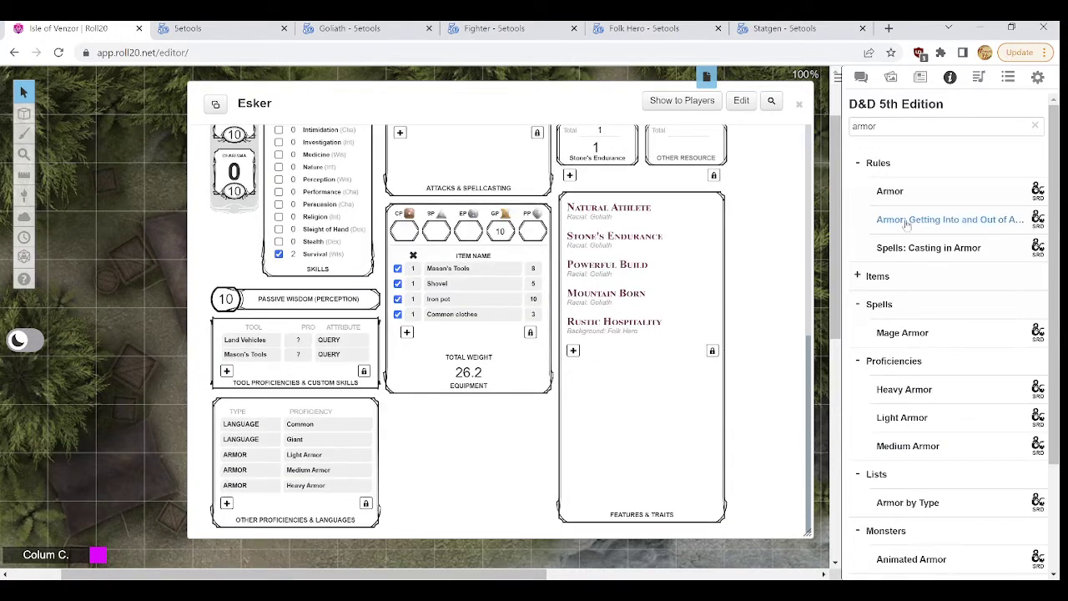
# Step: Search the compendium for "shields" and add the Shields proficiency to Esker's sheet
pyautogui.doubleClick(874, 127)
pyautogui.write('shields')
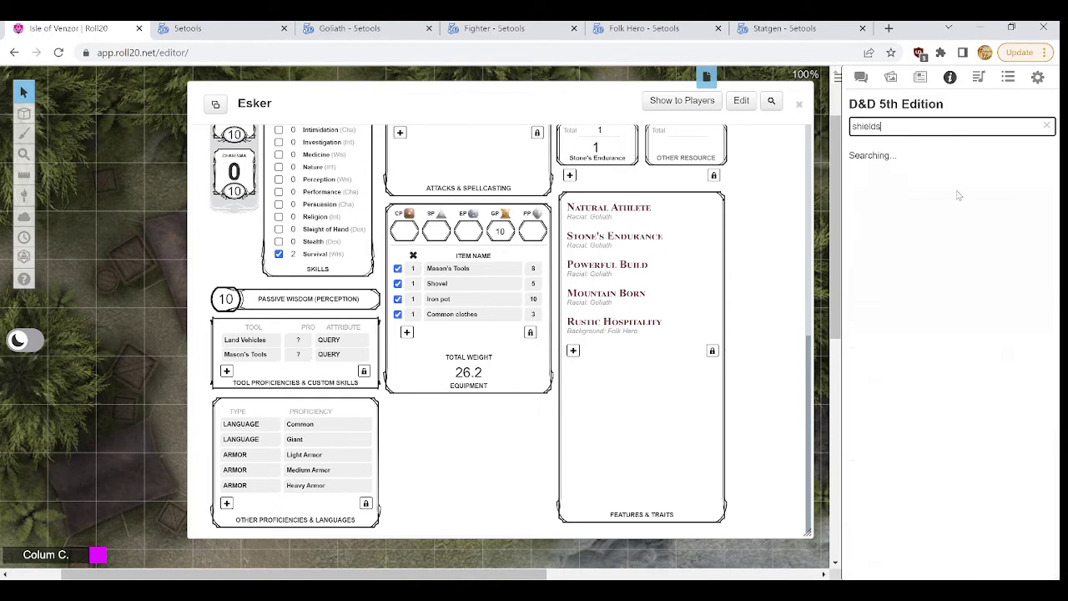
pyautogui.moveTo(928, 196); pyautogui.dragTo(732, 267)
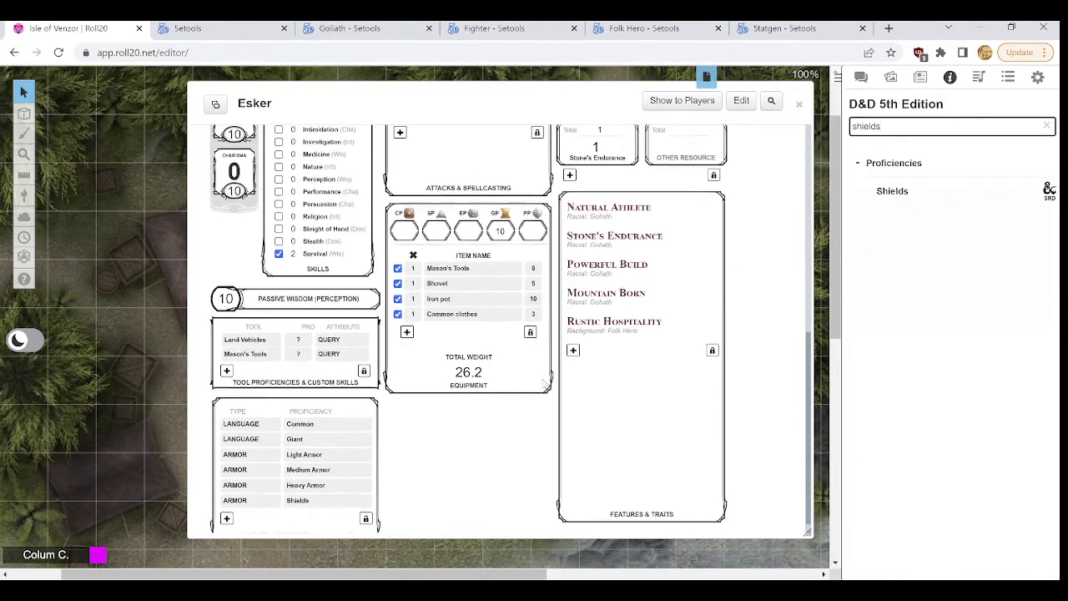
pyautogui.scroll(-1, 435, 475)
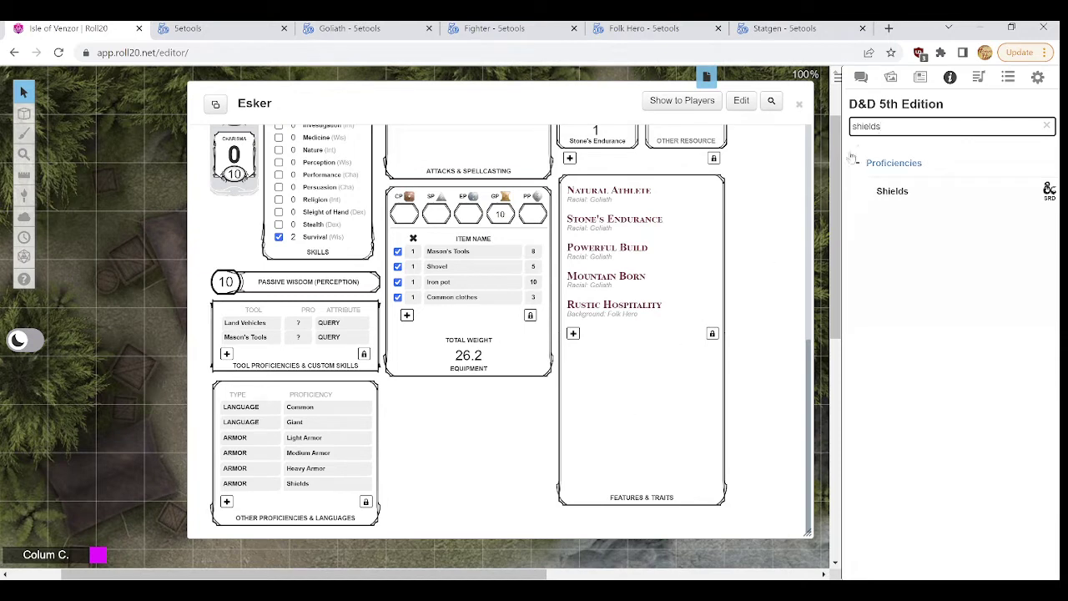
# Step: Search the compendium for "weapons" and add the Martial Weapons and Simple Weapons proficiencies to Esker's sheet
pyautogui.doubleClick(901, 125)
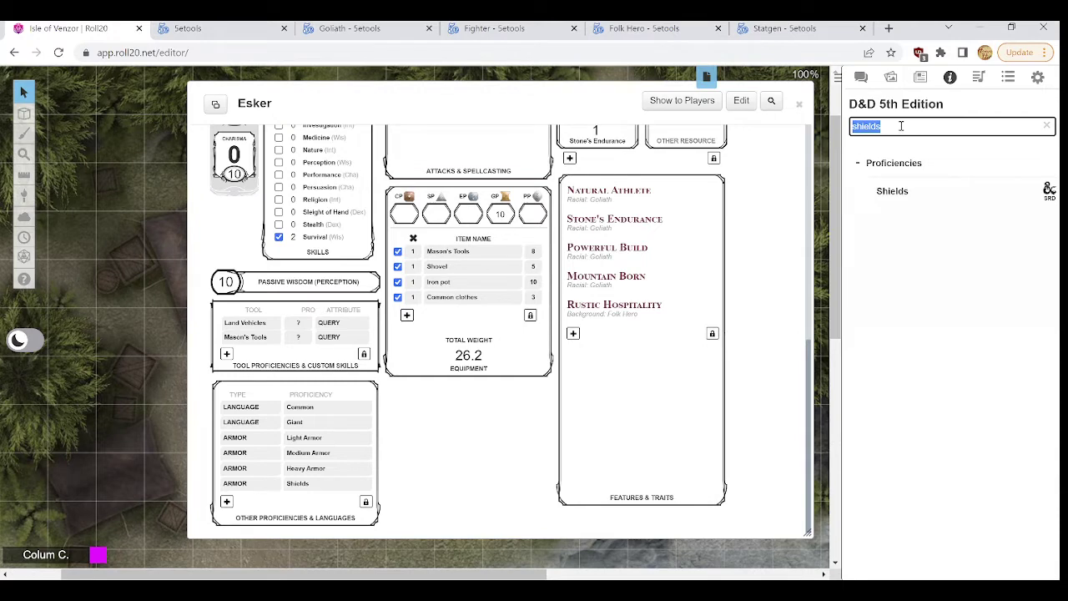
pyautogui.write('weapons')
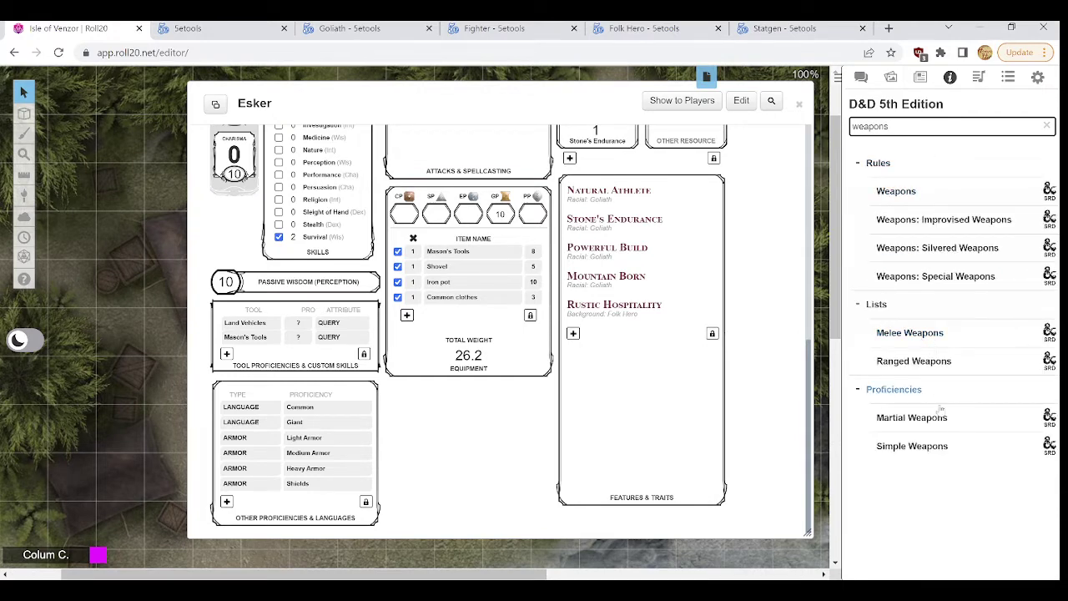
pyautogui.moveTo(926, 420); pyautogui.dragTo(793, 415)
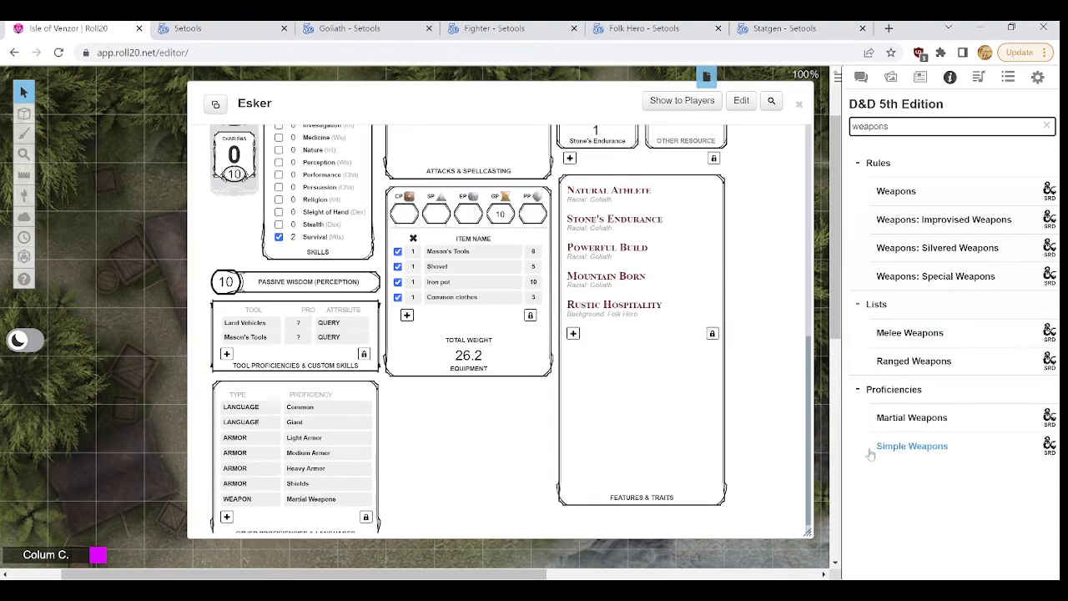
pyautogui.moveTo(877, 445); pyautogui.dragTo(681, 430)
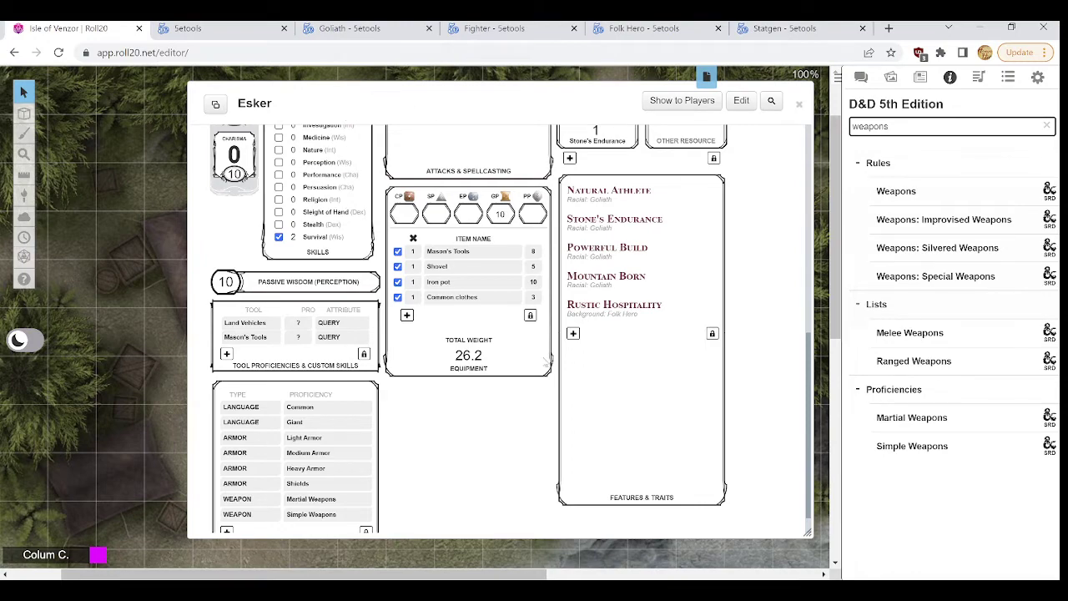
# Step: Consult the skill choices on the 5etools Fighter page, then mark Insight and Intimidation as proficient skills on Esker's Roll20 sheet
pyautogui.click(526, 25)
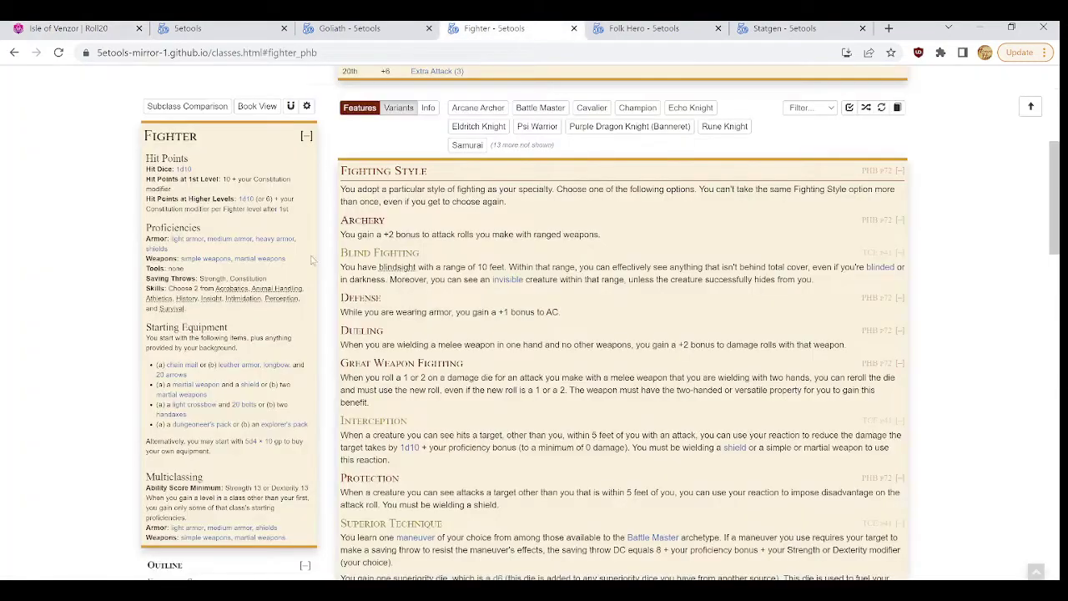
pyautogui.scroll(-1, 235, 321)
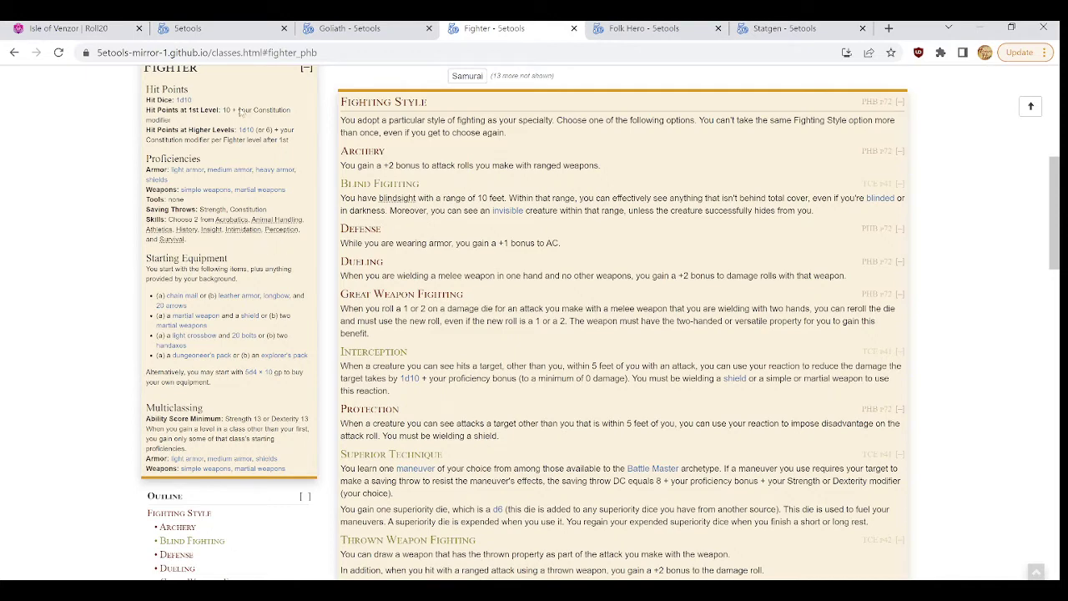
pyautogui.click(105, 23)
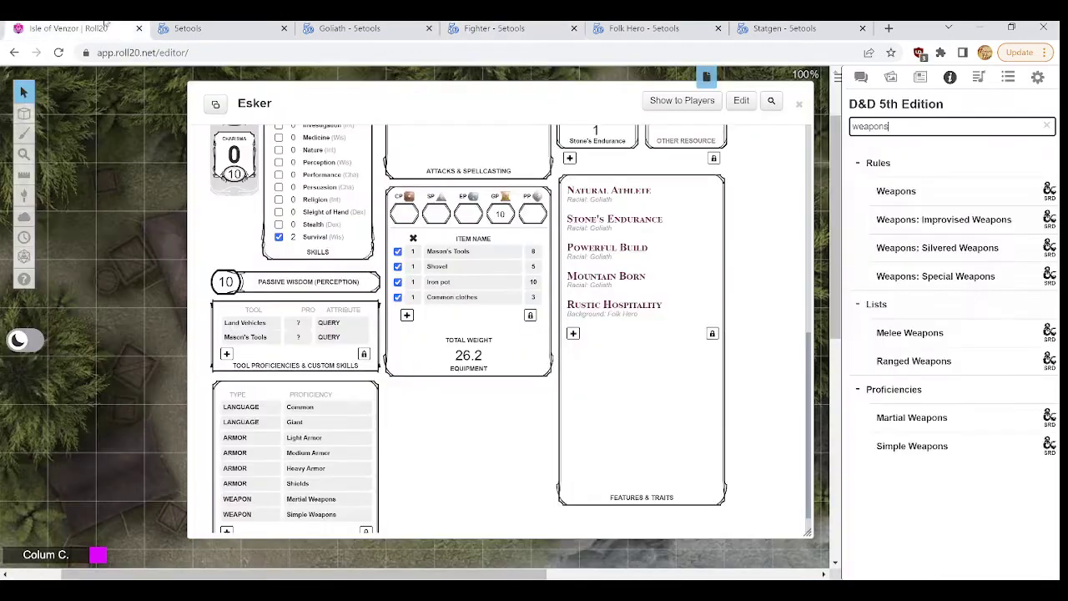
pyautogui.scroll(3, 317, 265)
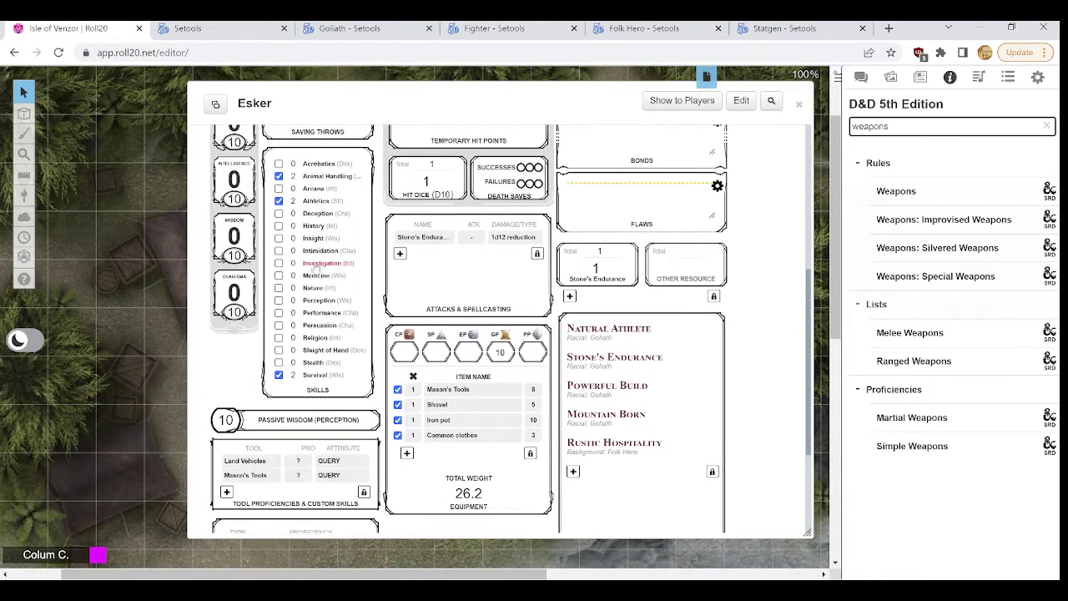
pyautogui.click(279, 238)
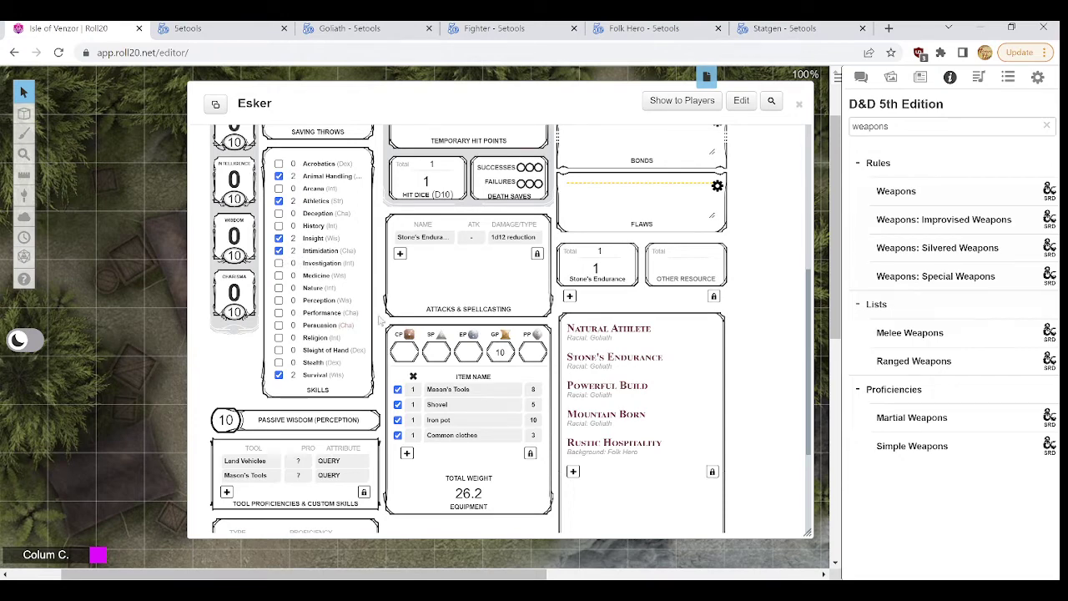
# Step: Check the Fighter starting equipment on 5etools, then search Roll20's compendium for "chain" and add Chain Mail to Esker's equipment
pyautogui.scroll(-3, 379, 319)
pyautogui.click(493, 28)
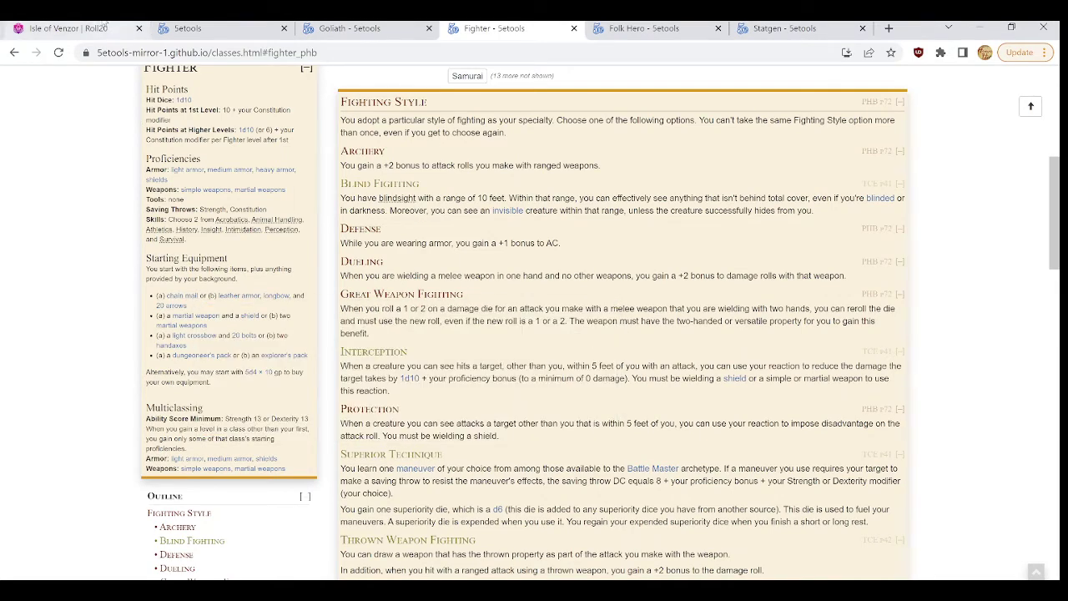
pyautogui.click(105, 25)
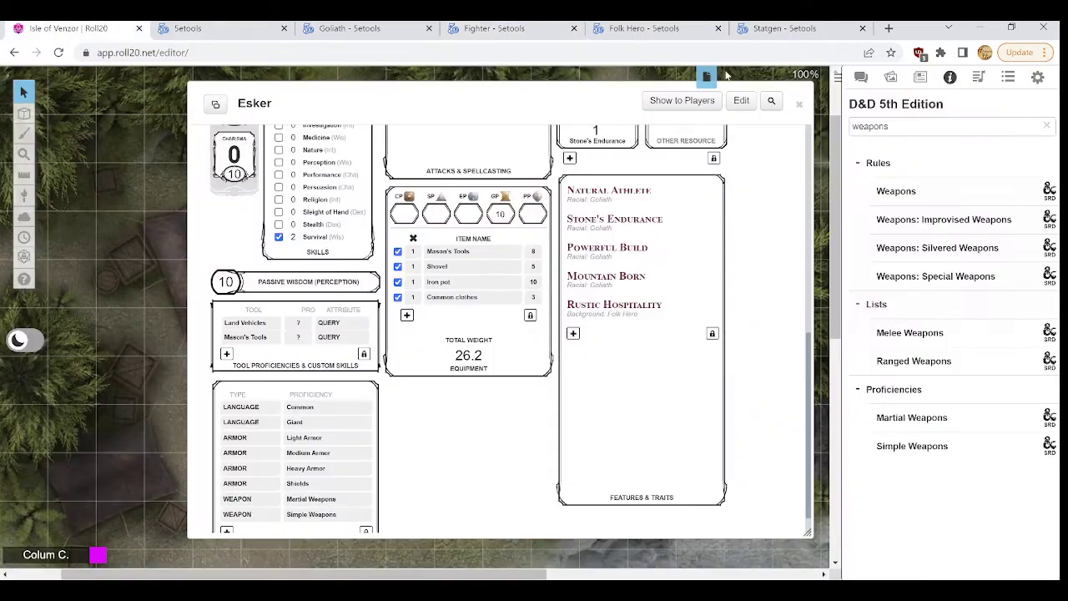
pyautogui.doubleClick(909, 123)
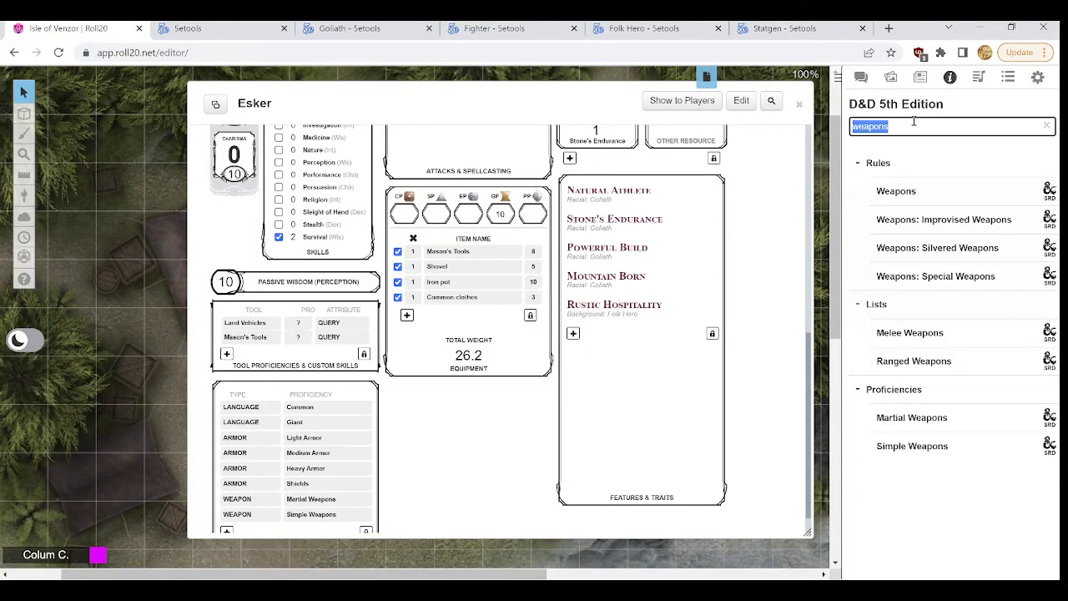
pyautogui.write('chia')
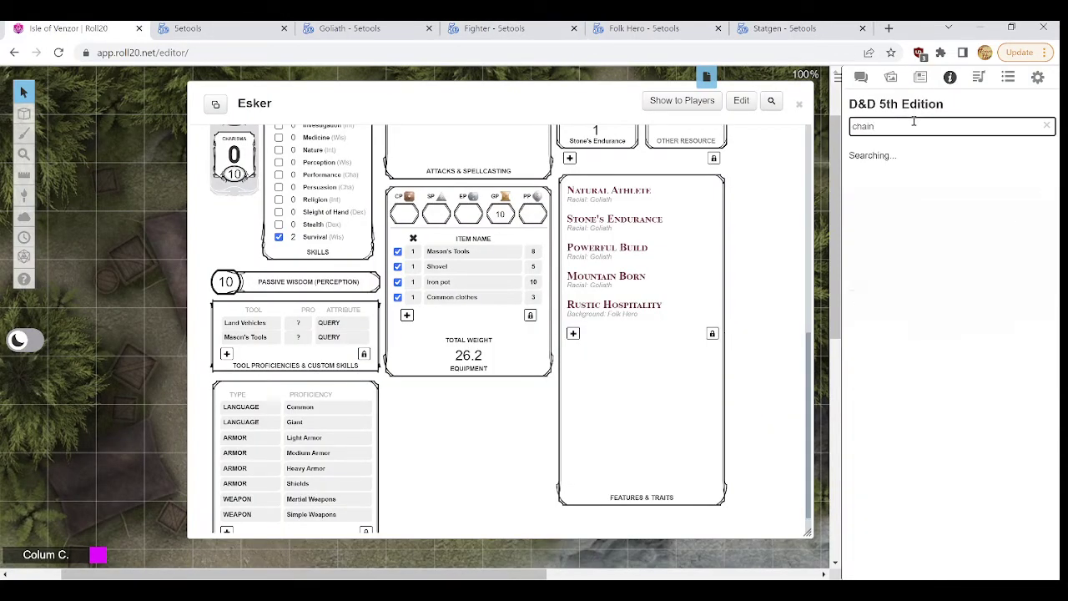
pyautogui.moveTo(921, 219); pyautogui.dragTo(741, 248)
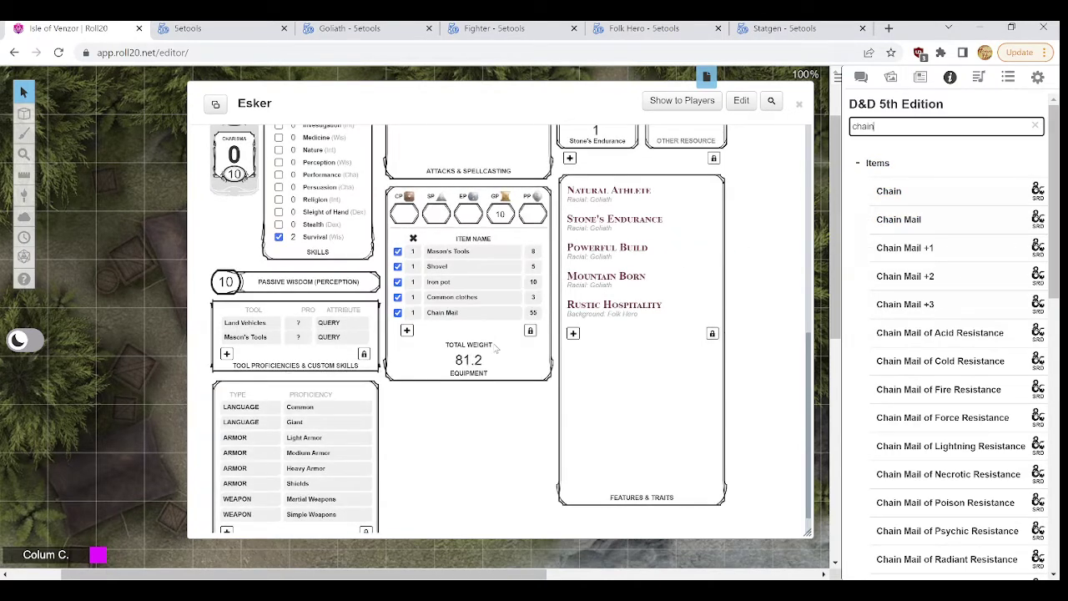
# Step: Examine Esker's armor class, hit points, hit dice and attacks on the core sheet
pyautogui.scroll(5, 510, 373)
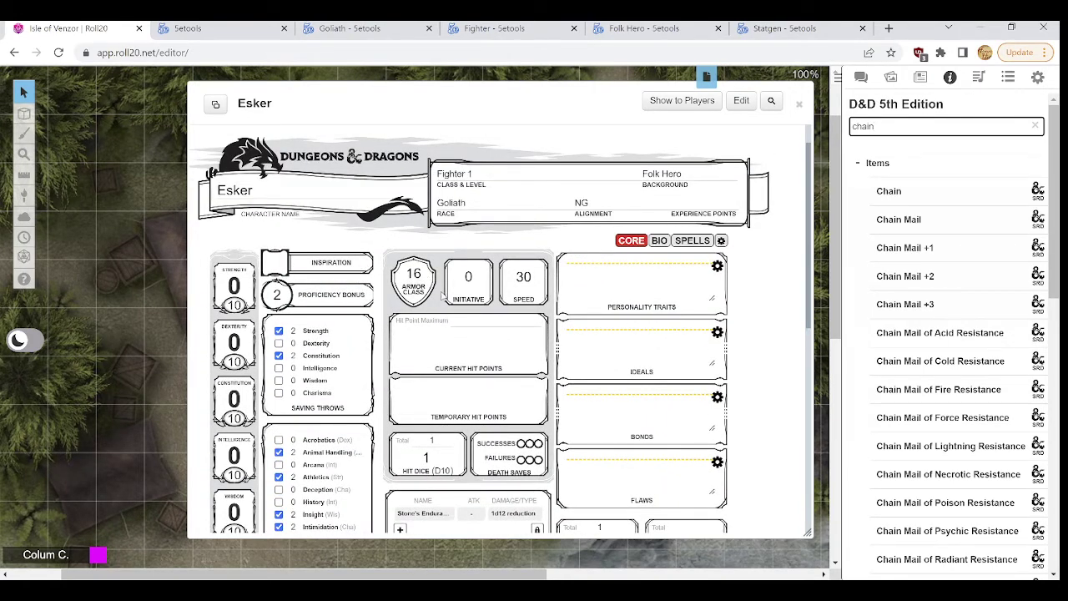
pyautogui.scroll(-3, 415, 284)
pyautogui.scroll(2, 425, 250)
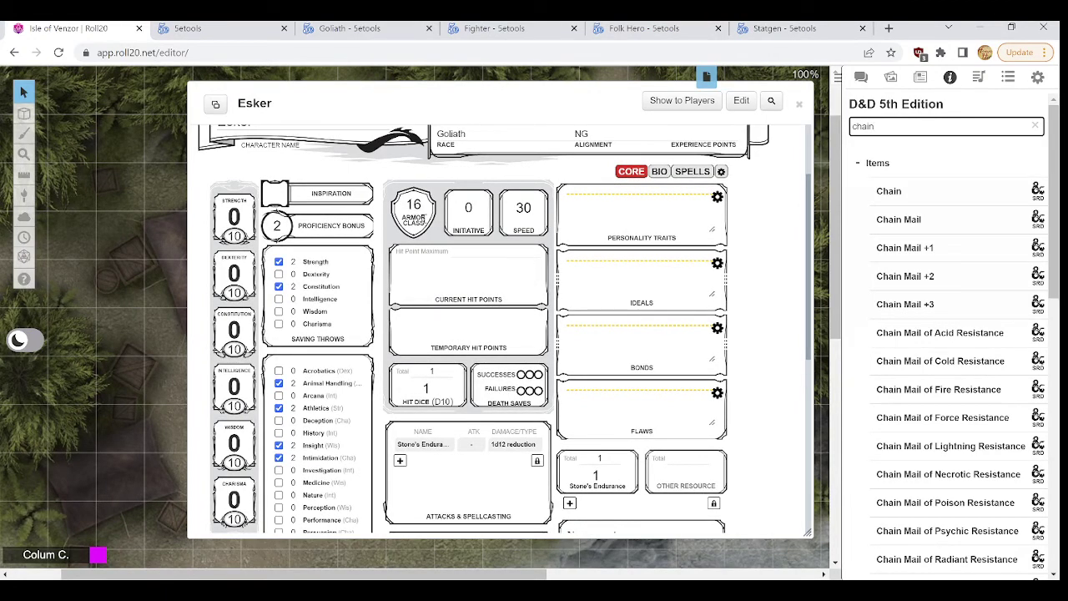
pyautogui.scroll(-4, 411, 219)
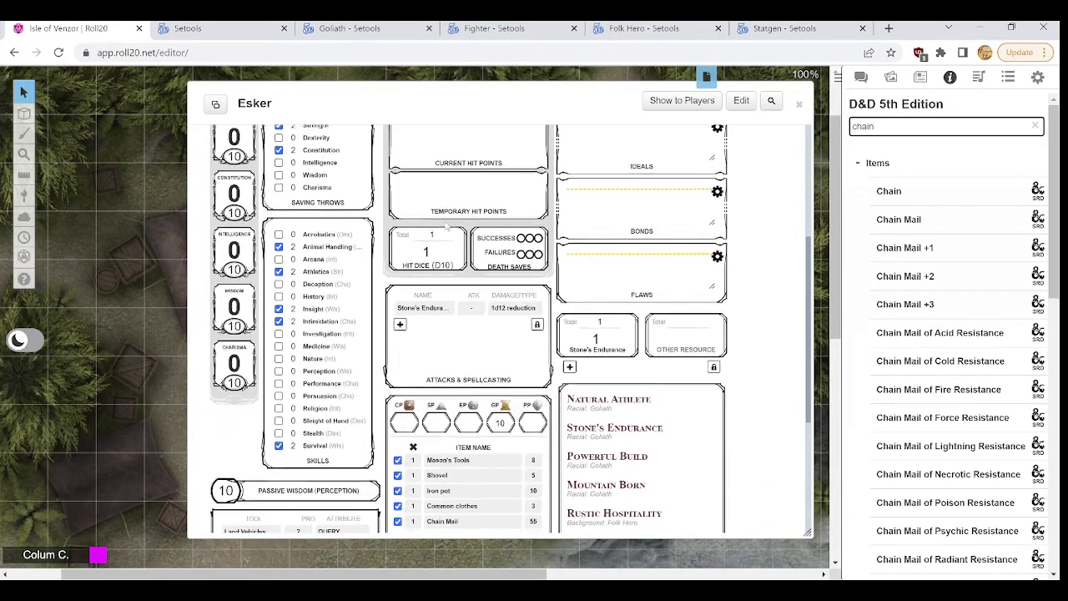
pyautogui.scroll(2, 476, 404)
pyautogui.scroll(3, 448, 287)
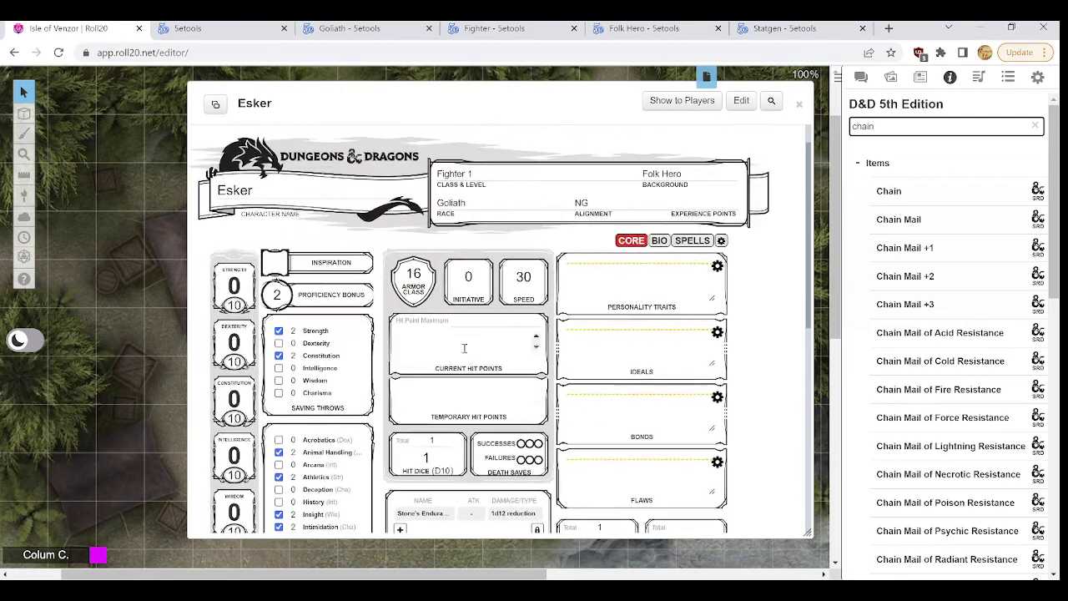
pyautogui.scroll(-1, 449, 287)
pyautogui.scroll(-1, 449, 287)
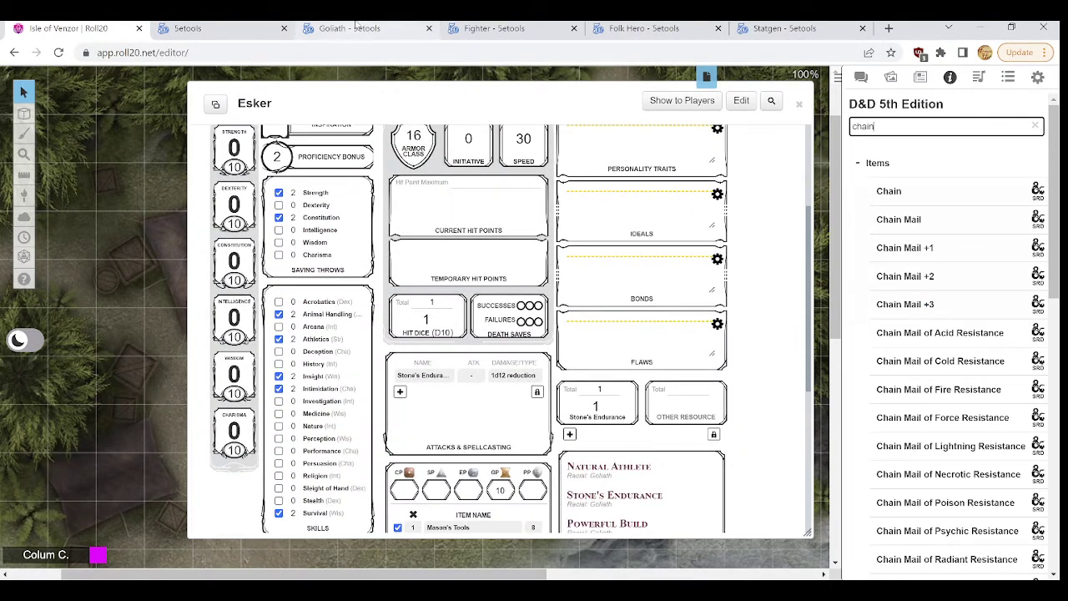
# Step: Recheck the Fighter starting equipment on 5etools, then find the Shield item in Roll20's compendium and add it to Esker's equipment
pyautogui.click(497, 27)
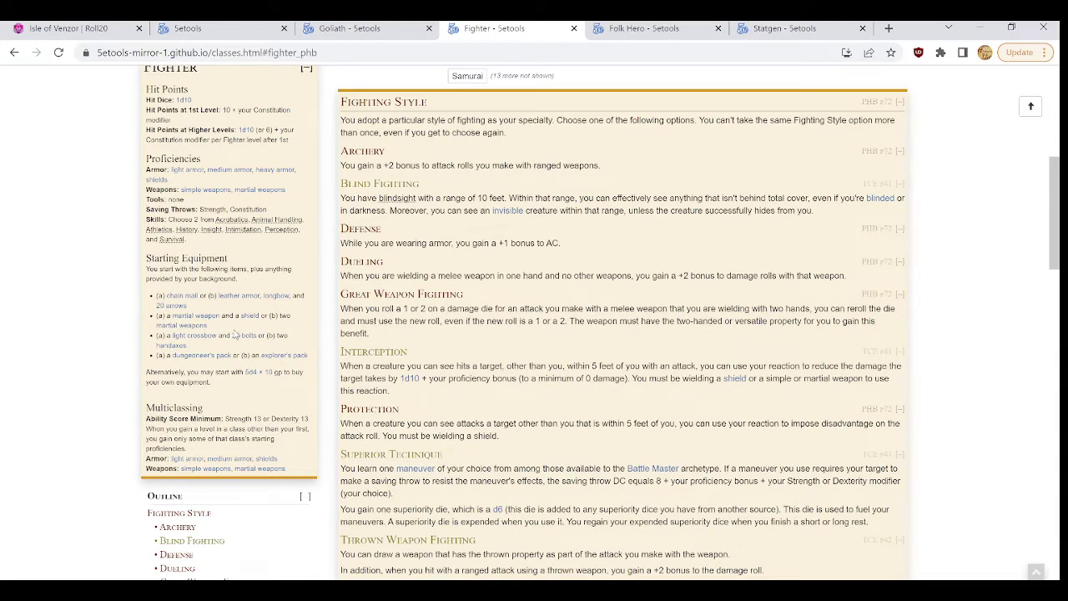
pyautogui.click(54, 28)
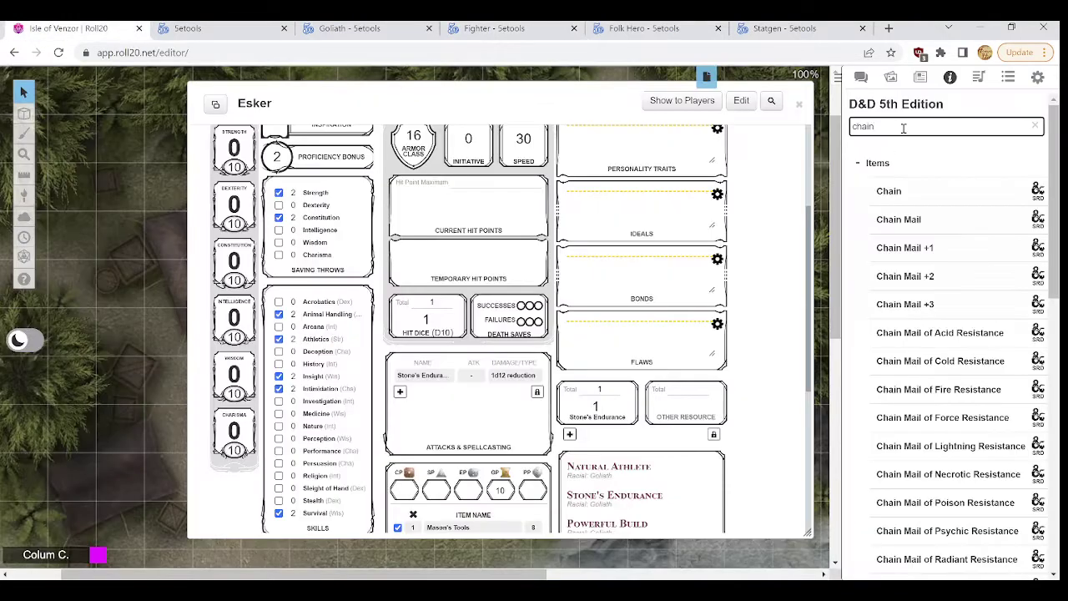
pyautogui.doubleClick(903, 127)
pyautogui.write('shield')
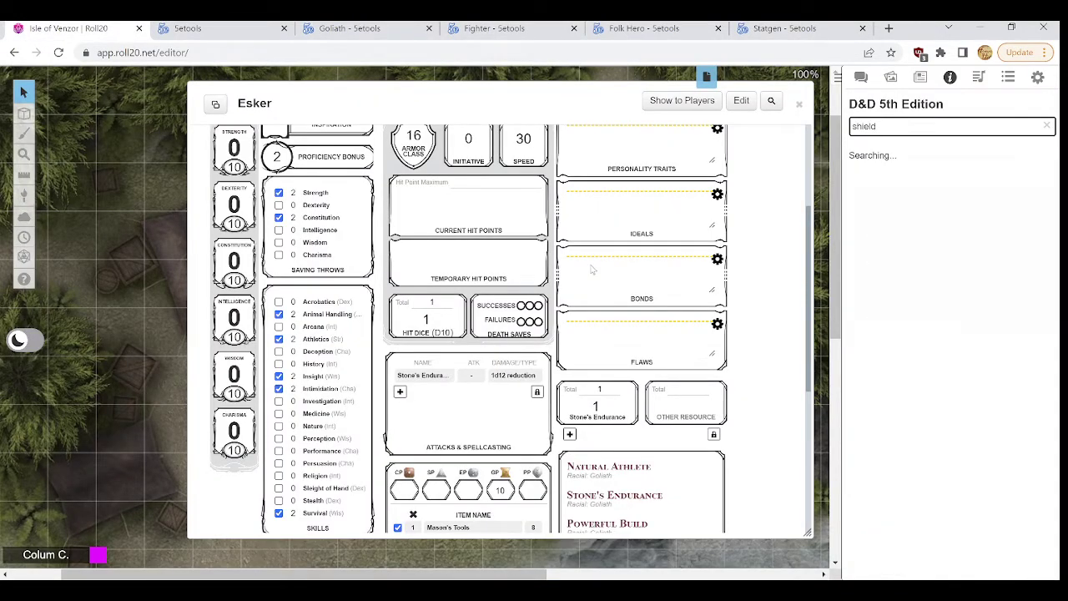
pyautogui.scroll(-5, 656, 288)
pyautogui.moveTo(889, 303); pyautogui.dragTo(634, 307)
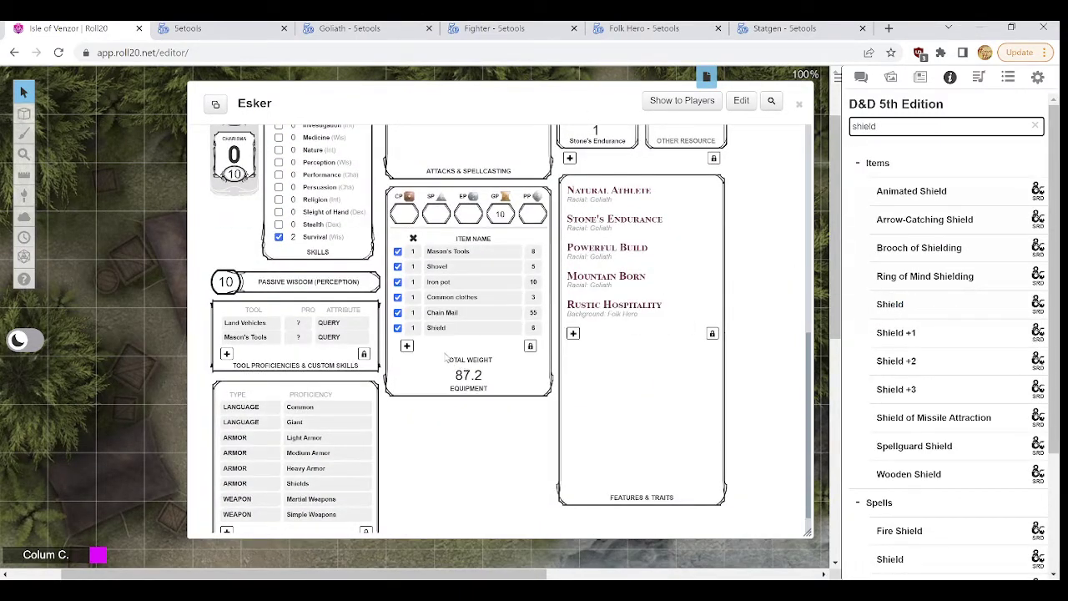
pyautogui.scroll(2, 517, 403)
pyautogui.scroll(3, 517, 403)
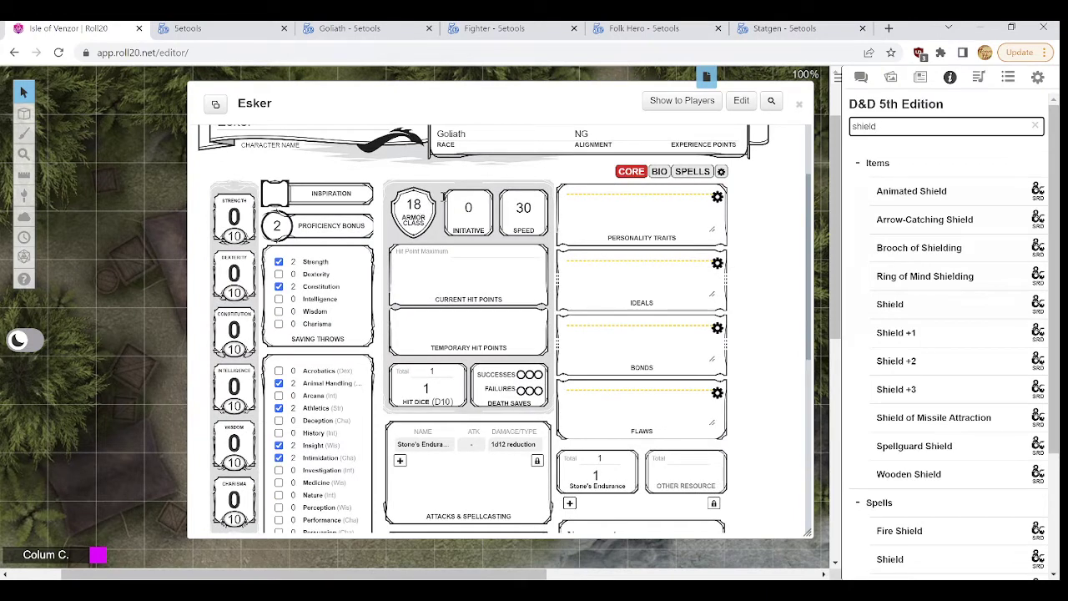
# Step: Search the compendium for "greatsword", add the Greatsword item to Esker's sheet, and check its attack and equipment entries
pyautogui.doubleClick(908, 129)
pyautogui.write('greatsword')
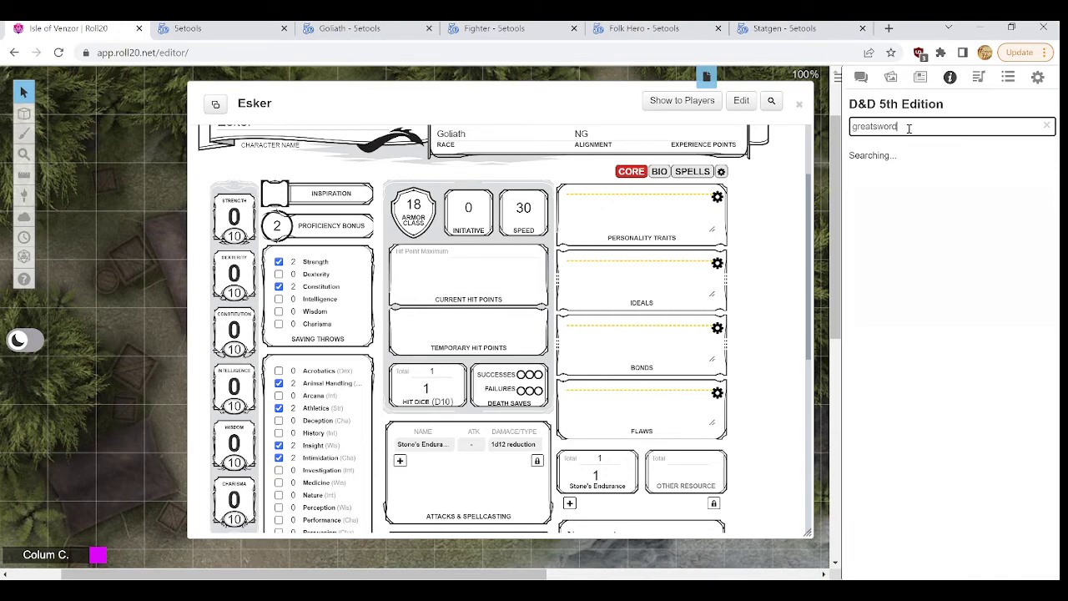
pyautogui.moveTo(901, 191); pyautogui.dragTo(672, 251)
pyautogui.scroll(-1, 611, 342)
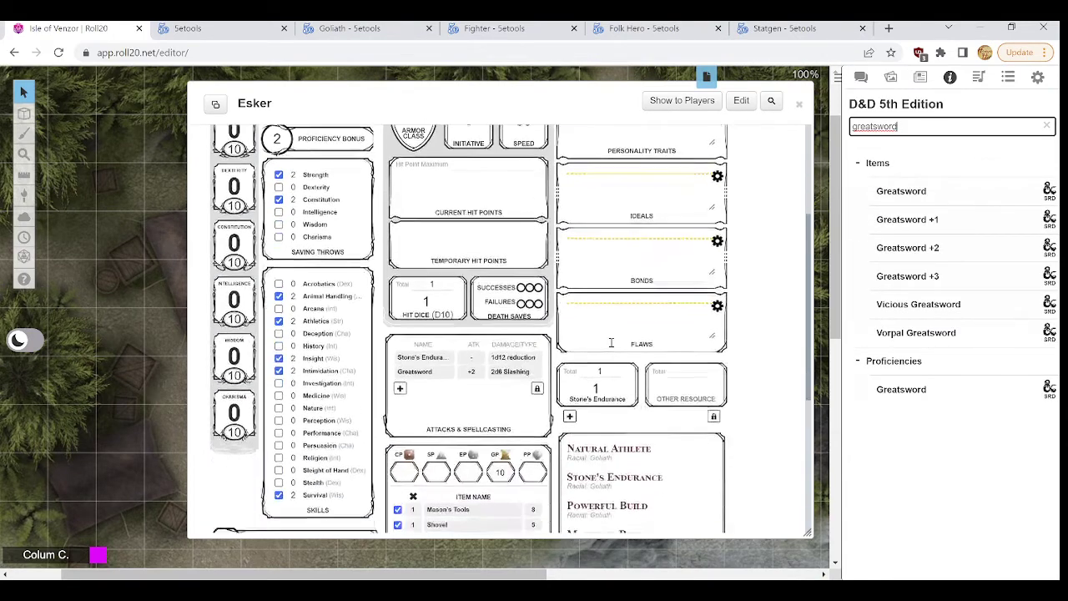
pyautogui.scroll(-2, 610, 342)
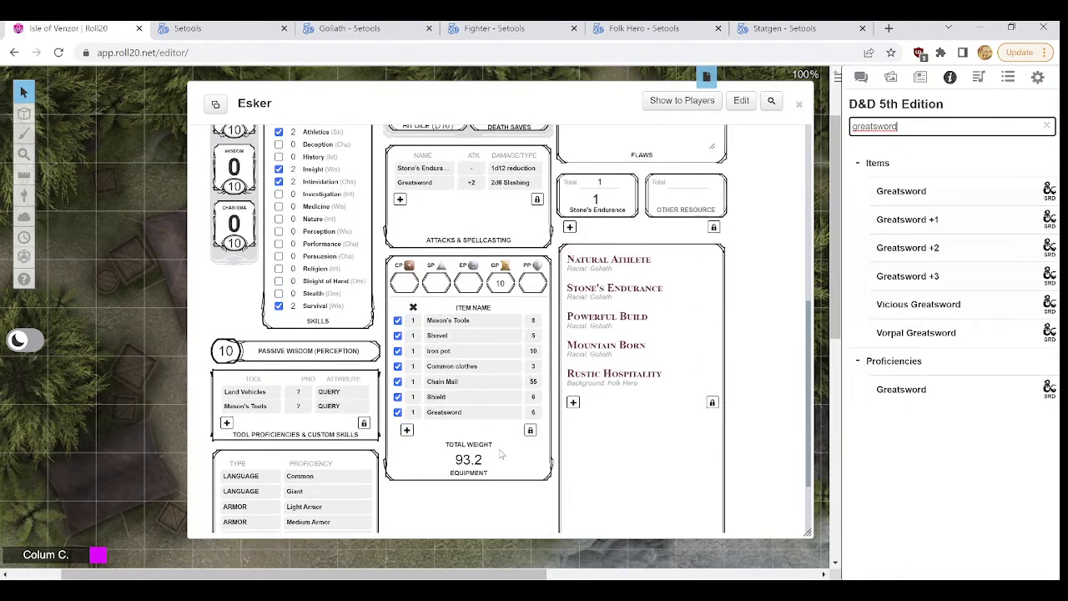
pyautogui.scroll(1, 500, 454)
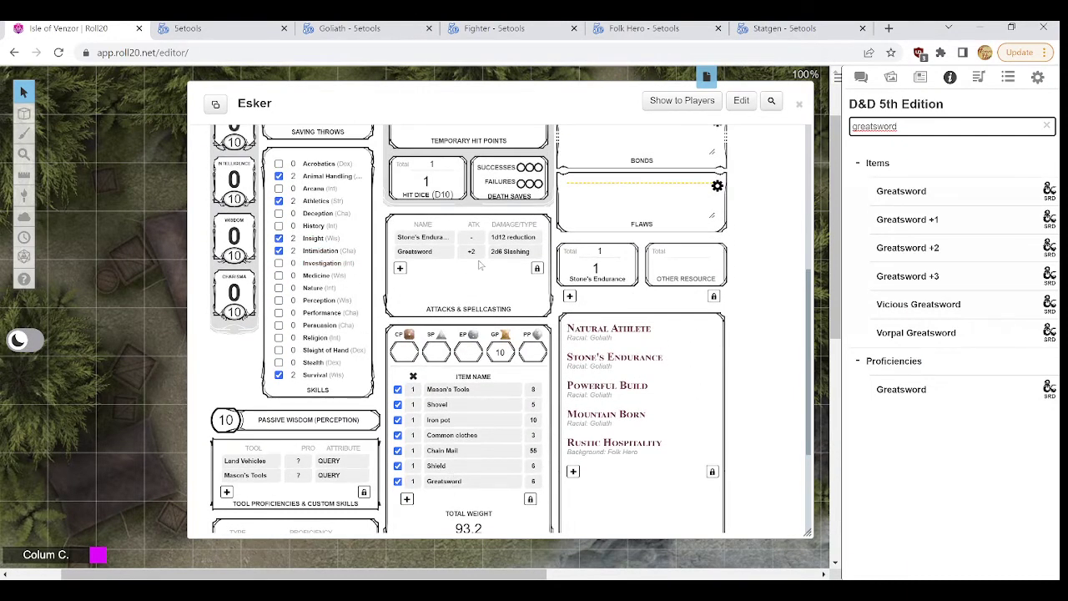
pyautogui.scroll(1, 446, 327)
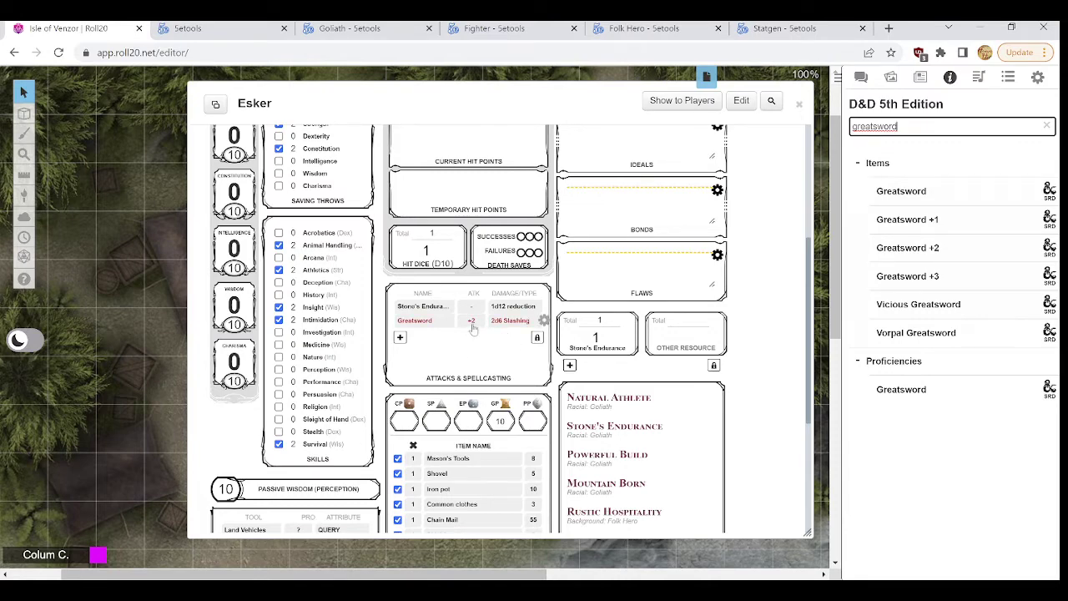
pyautogui.scroll(2, 477, 350)
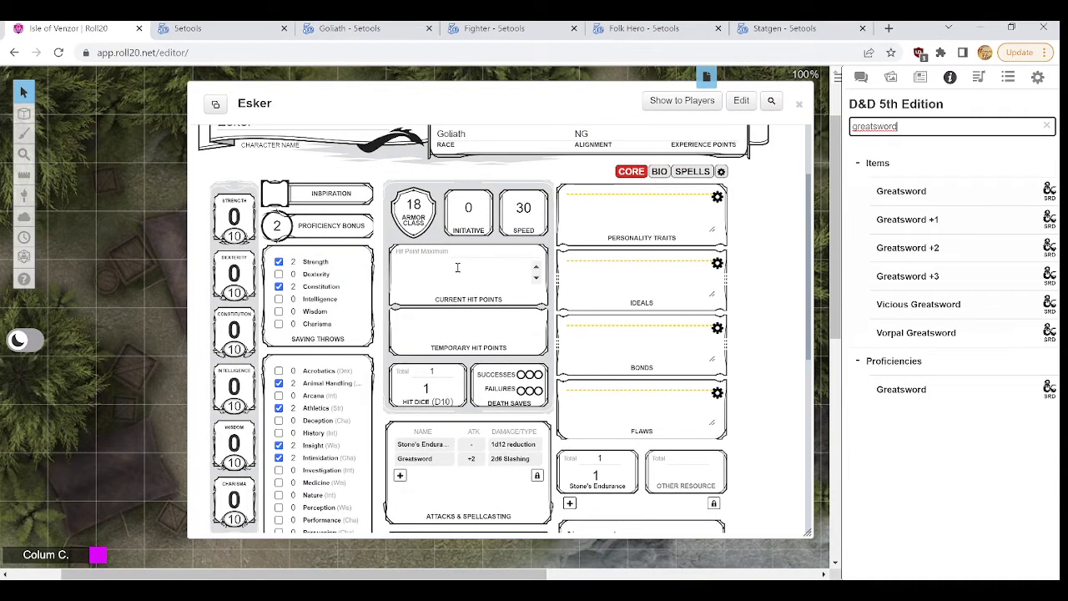
pyautogui.scroll(-1, 534, 271)
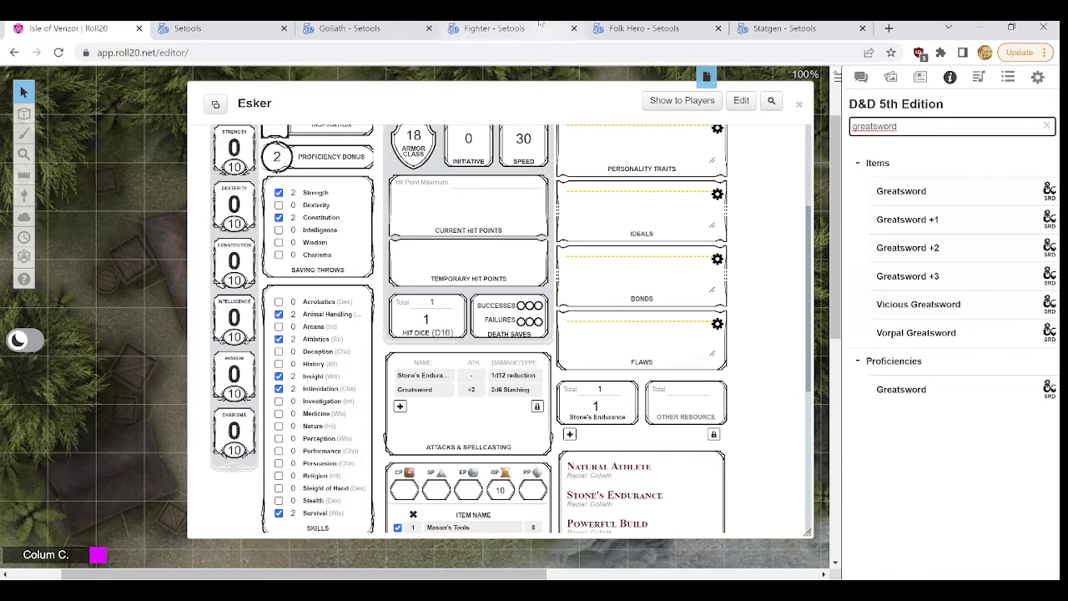
# Step: Check the Fighter starting equipment on 5etools, then search Roll20's compendium for "crossbow" and look through the matching items
pyautogui.click(494, 29)
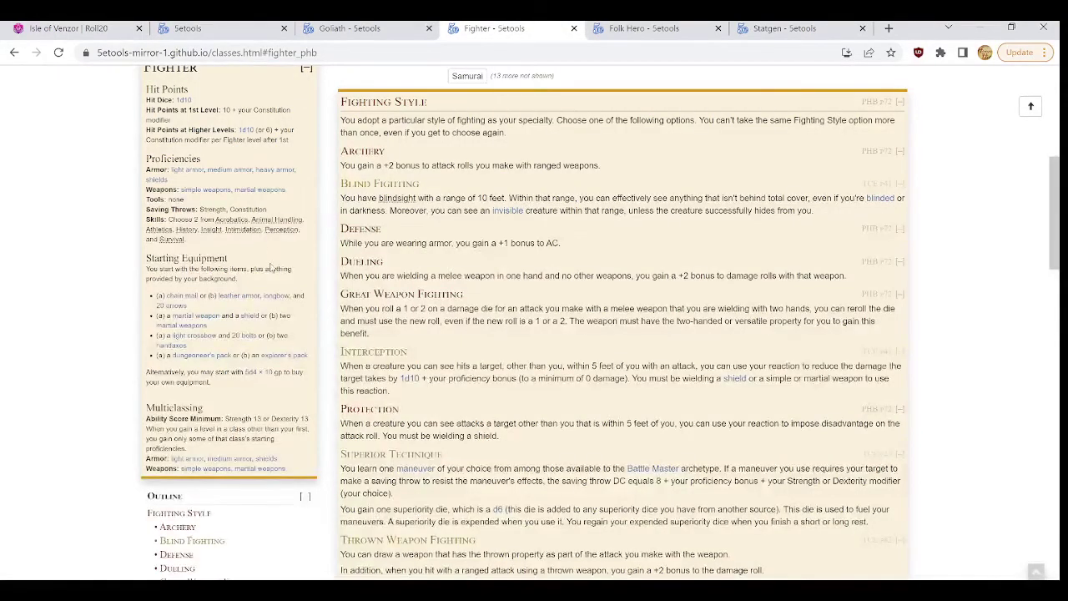
pyautogui.scroll(-1, 242, 280)
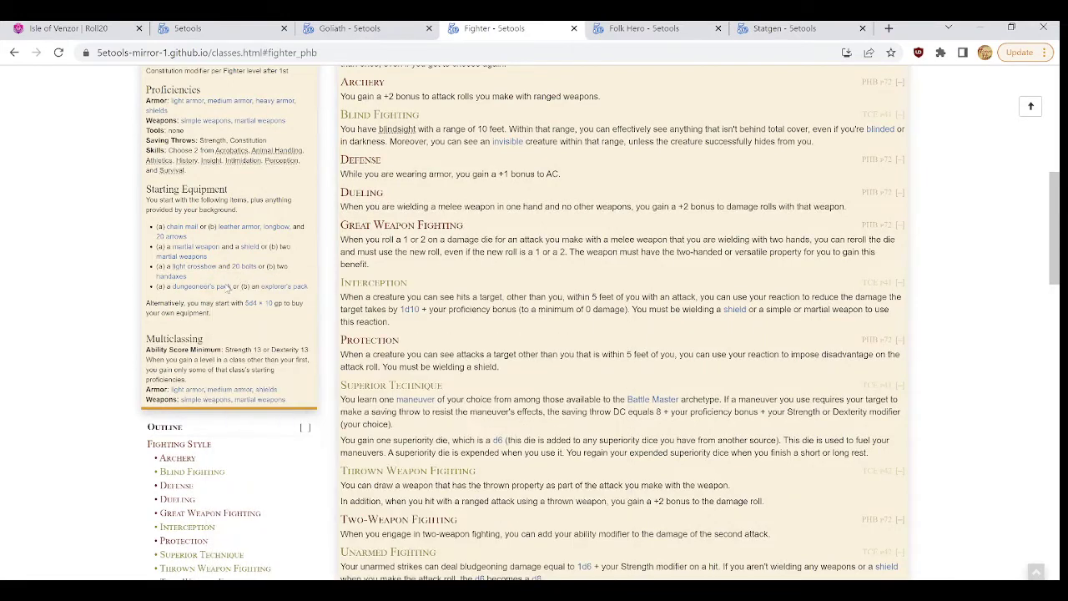
pyautogui.click(66, 28)
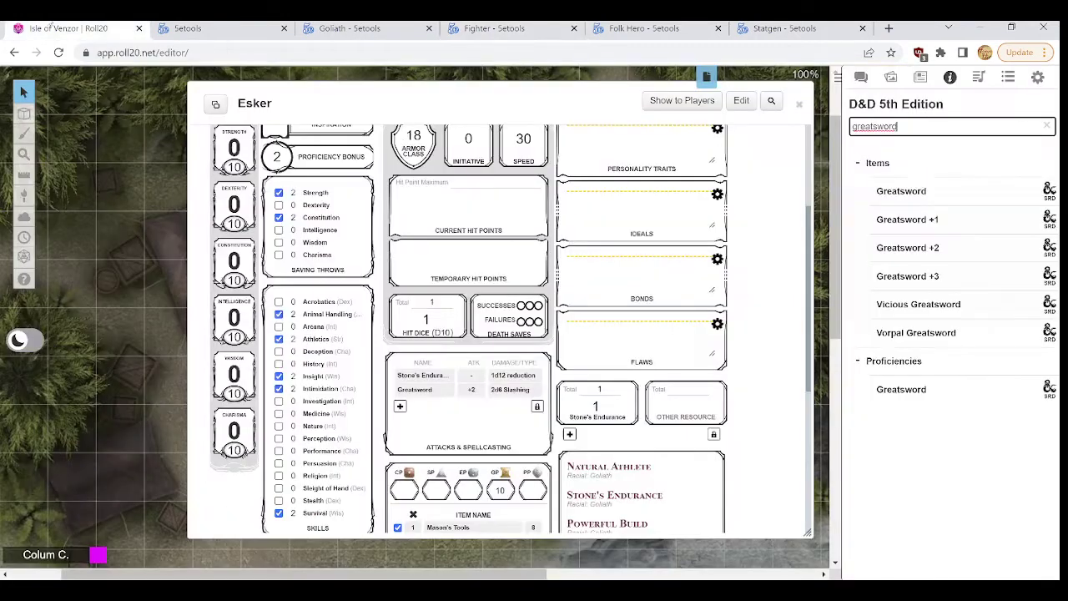
pyautogui.doubleClick(936, 131)
pyautogui.write('crossbow')
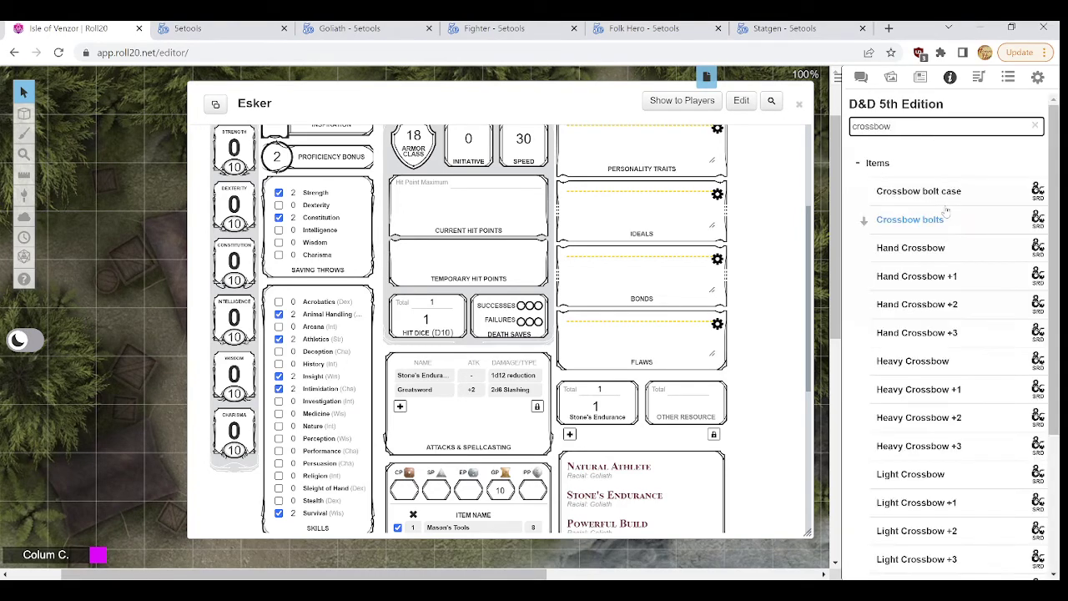
pyautogui.scroll(-3, 934, 241)
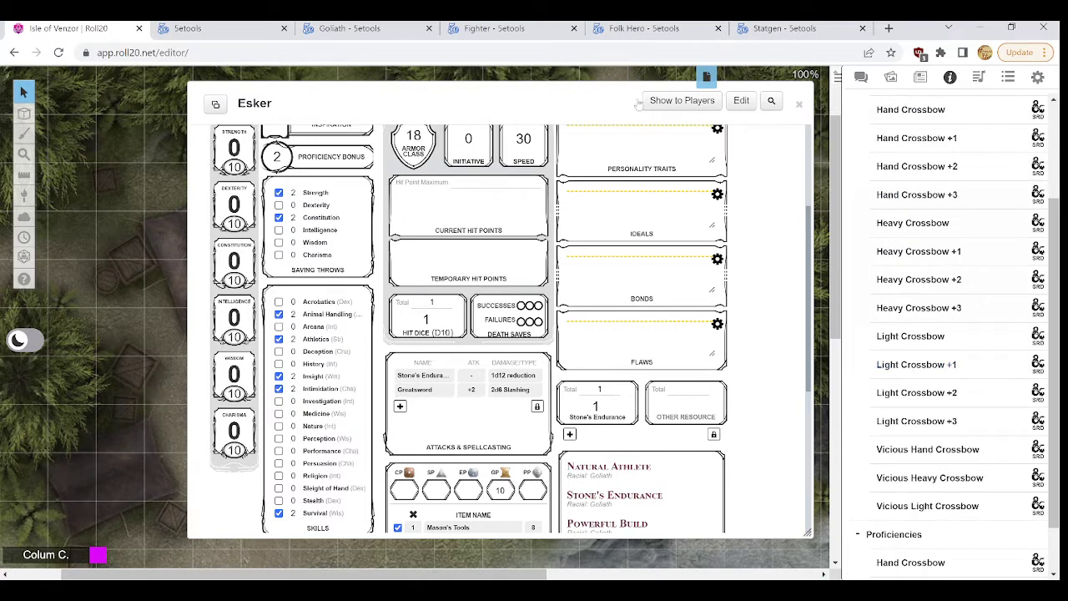
# Step: Recheck the Fighter starting equipment on 5etools, then add the Light Crossbow from Roll20's compendium to Esker's sheet and review its entries
pyautogui.click(505, 24)
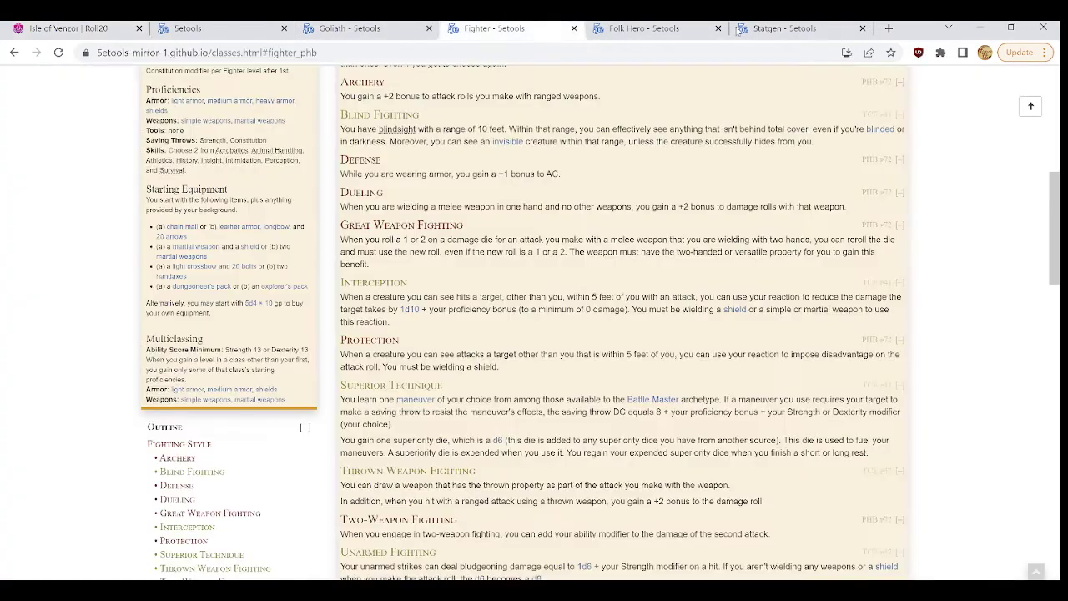
pyautogui.click(70, 28)
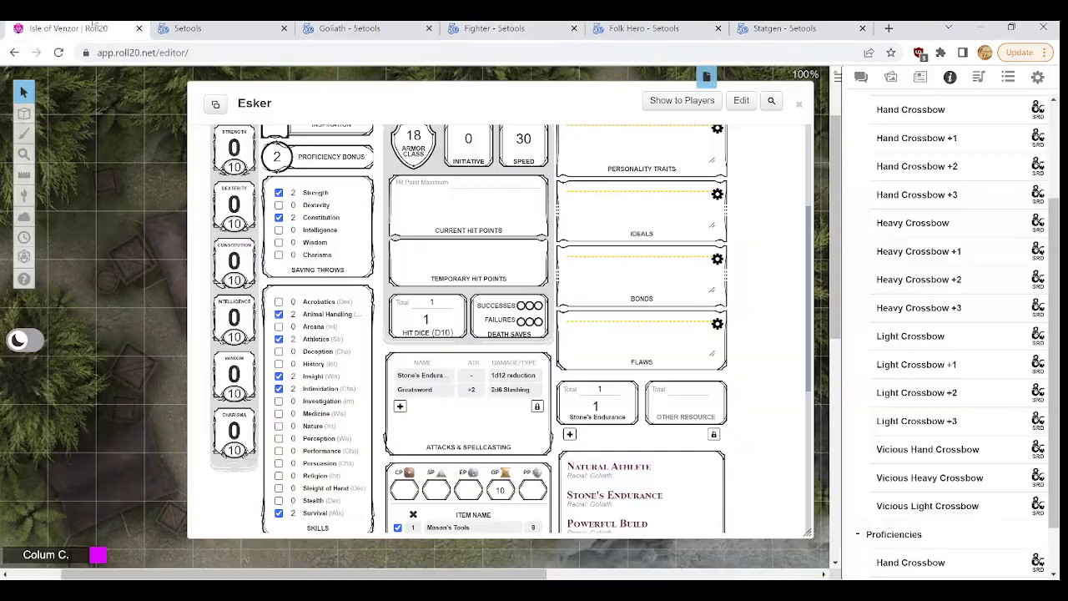
pyautogui.moveTo(941, 338); pyautogui.dragTo(719, 285)
pyautogui.scroll(-3, 603, 389)
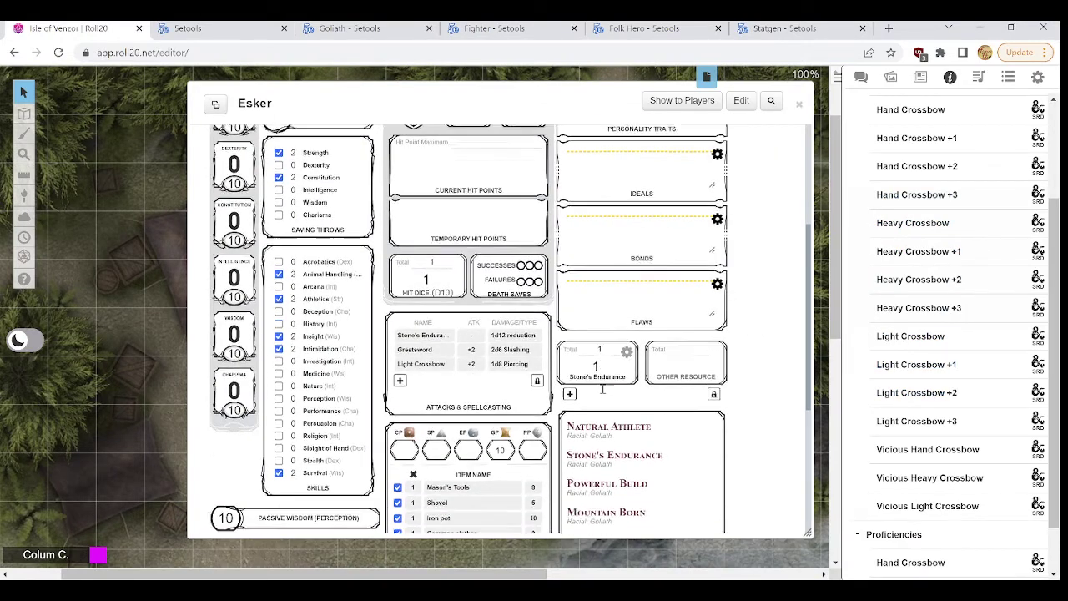
pyautogui.scroll(-2, 602, 388)
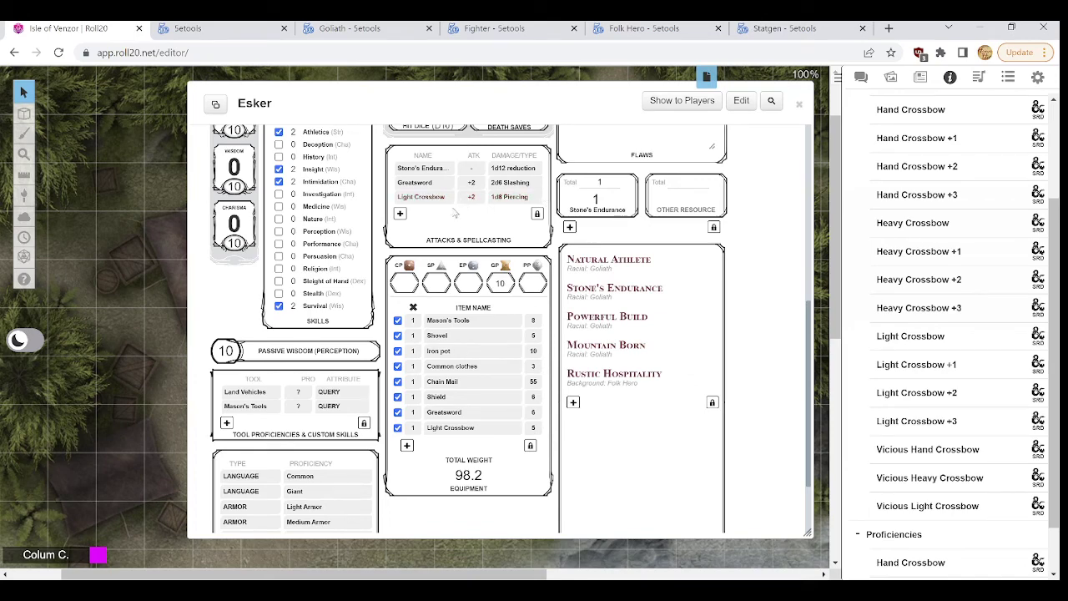
pyautogui.scroll(2, 918, 167)
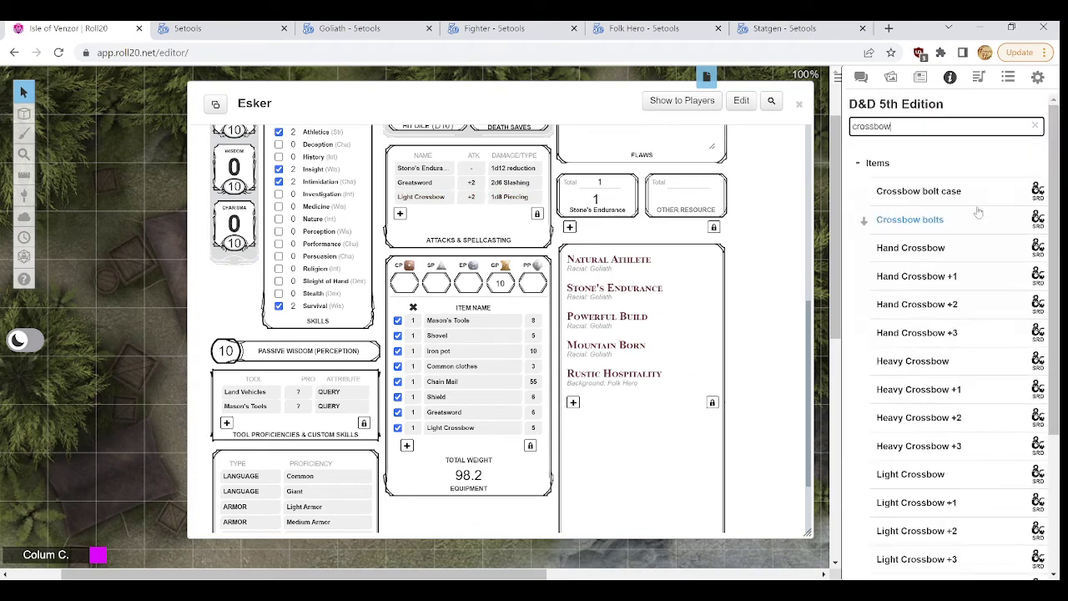
# Step: Search the compendium for "bolts", add Crossbow bolts to Esker's equipment, and set their quantity to 20
pyautogui.doubleClick(911, 130)
pyautogui.write('2')
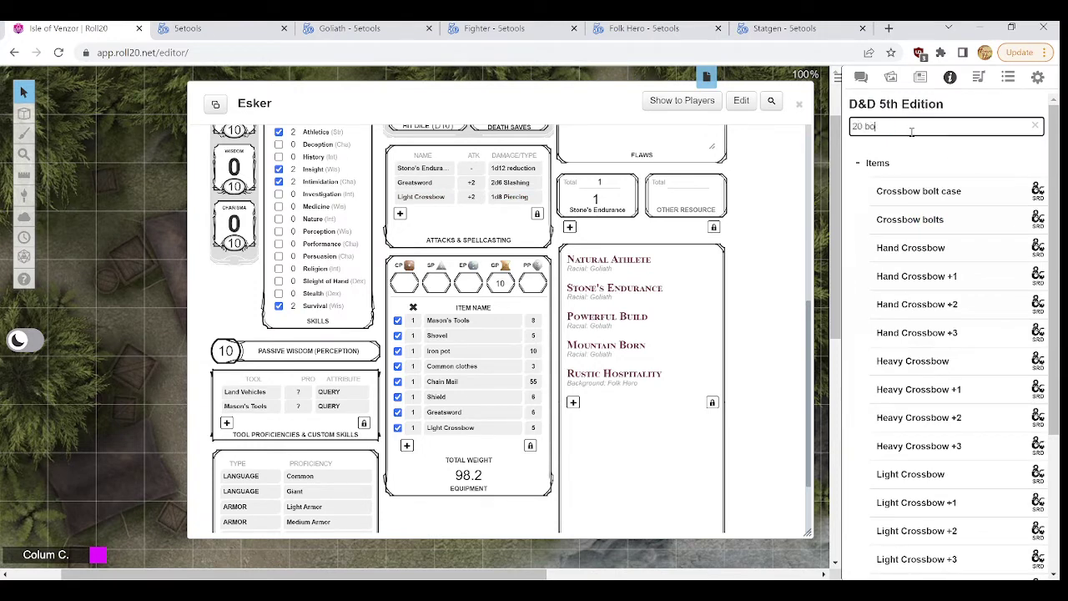
pyautogui.write('0 b')
pyautogui.press('BackSpace')
pyautogui.press('BackSpace')
pyautogui.press('BackSpace')
pyautogui.press('BackSpace')
pyautogui.write('bolts')
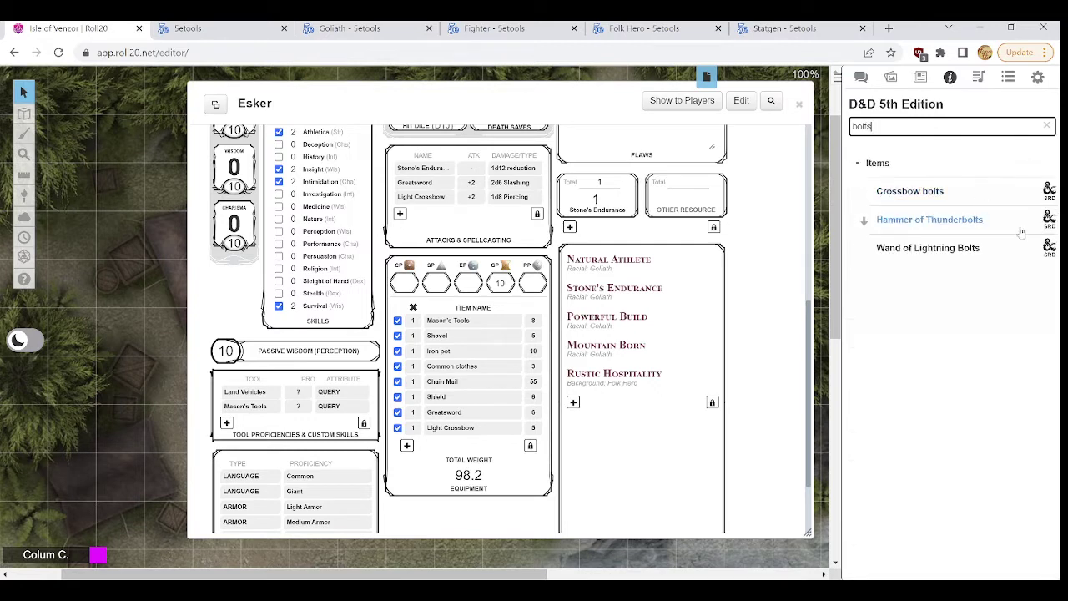
pyautogui.moveTo(550, 220); pyautogui.dragTo(550, 221)
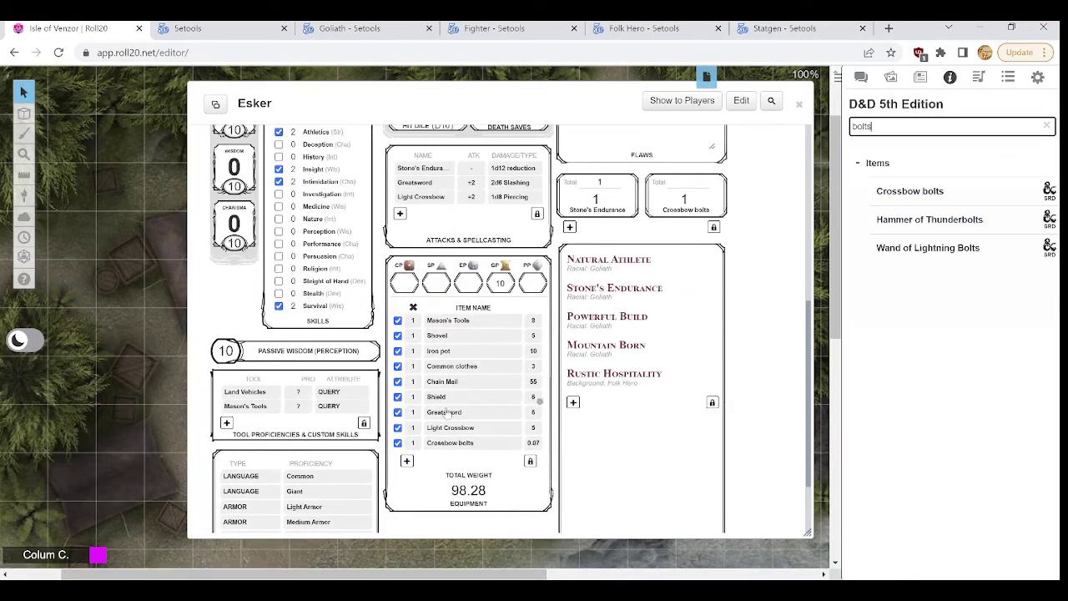
pyautogui.click(415, 445)
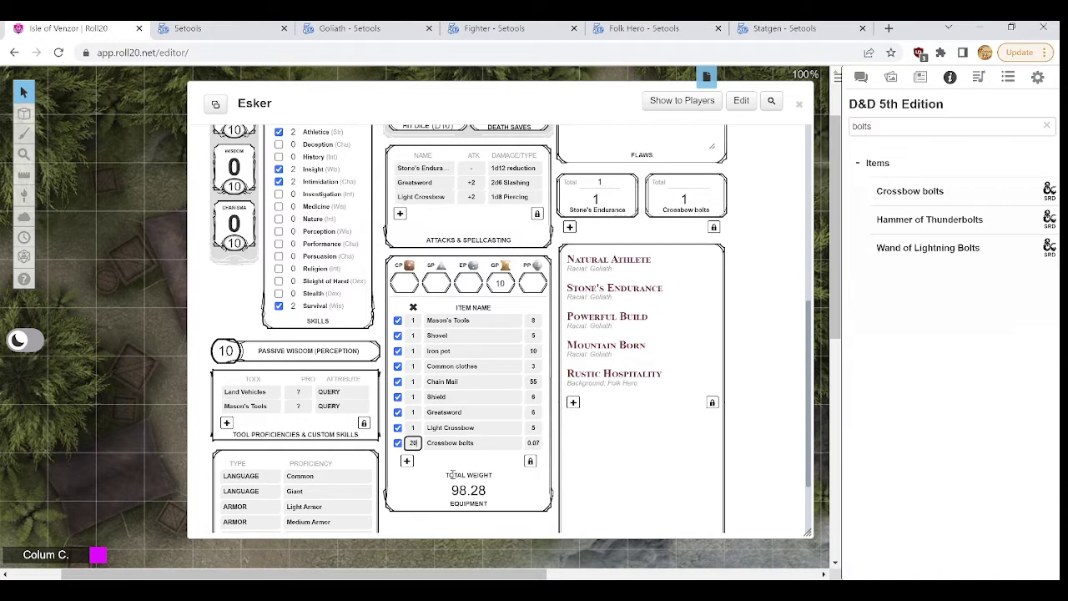
pyautogui.click(552, 506)
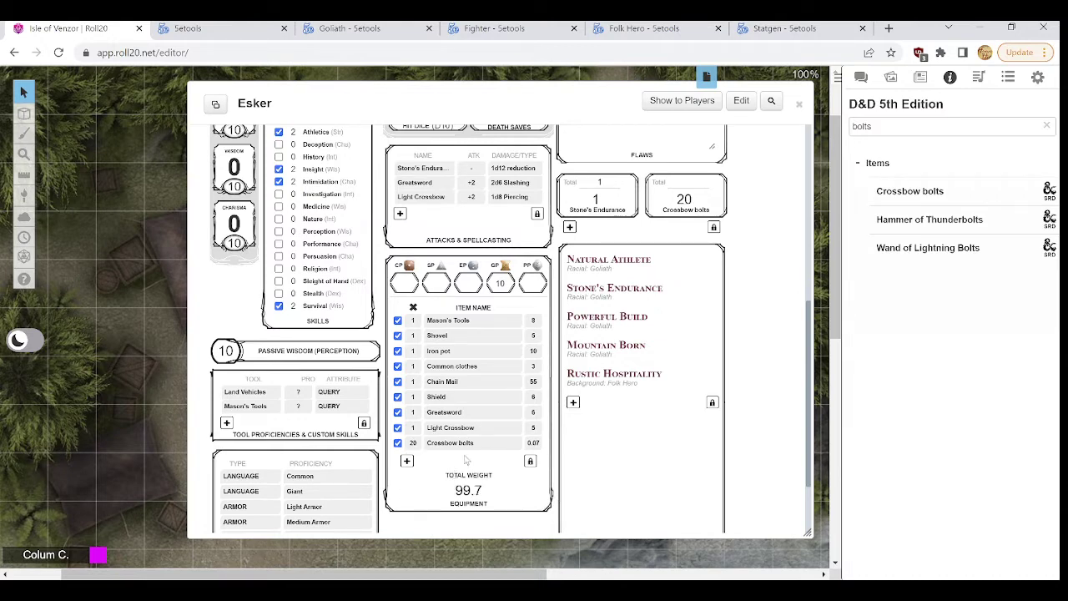
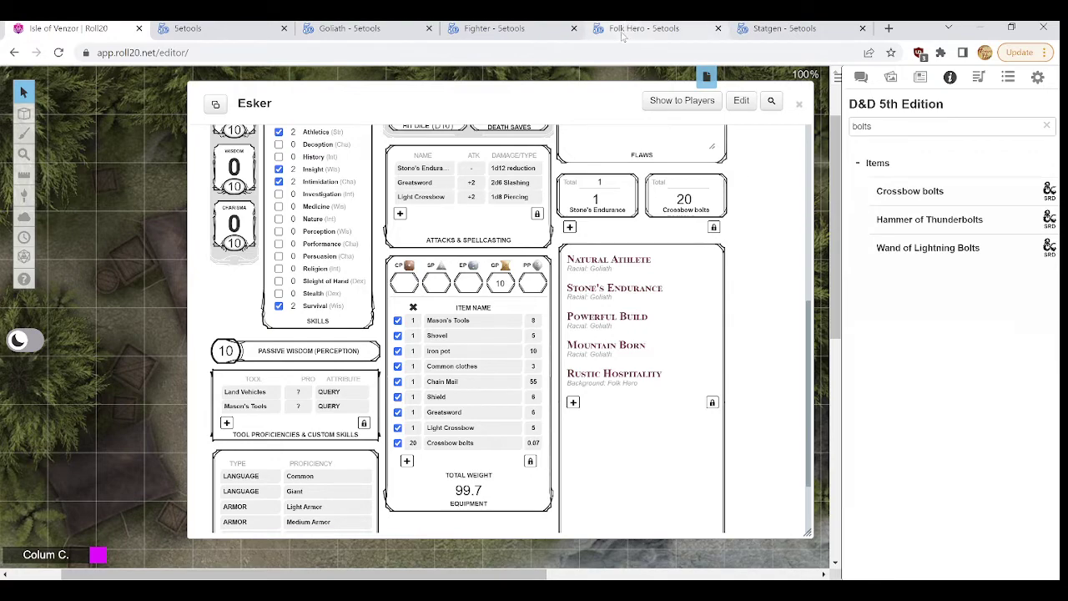
# Step: Check the pack options on 5etools, then search Roll20's compendium for "pack" and add the Dungeoneer's Pack to Esker's equipment
pyautogui.click(509, 30)
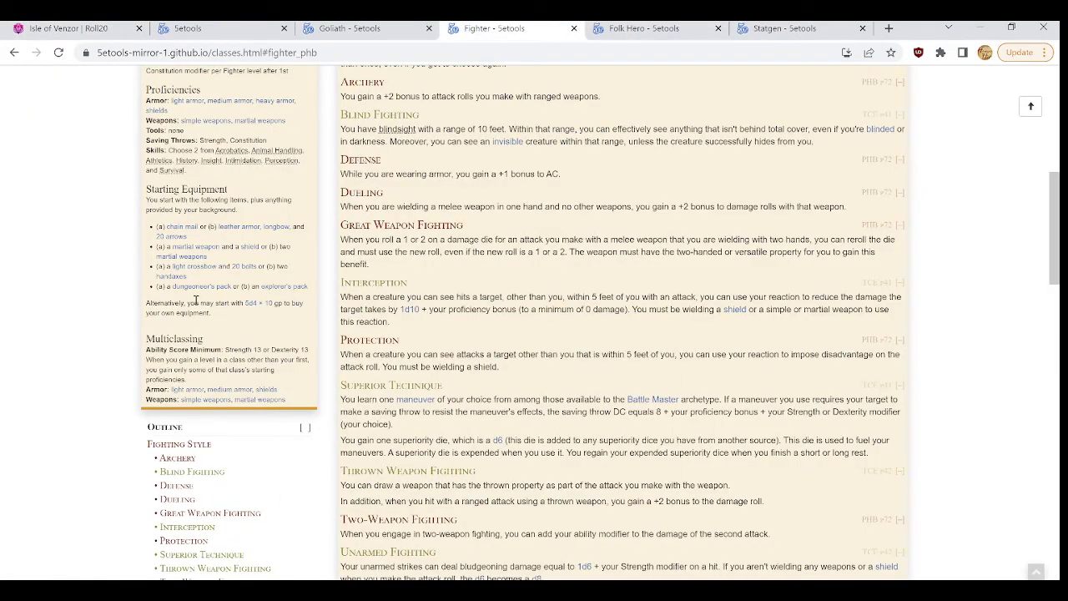
pyautogui.click(67, 29)
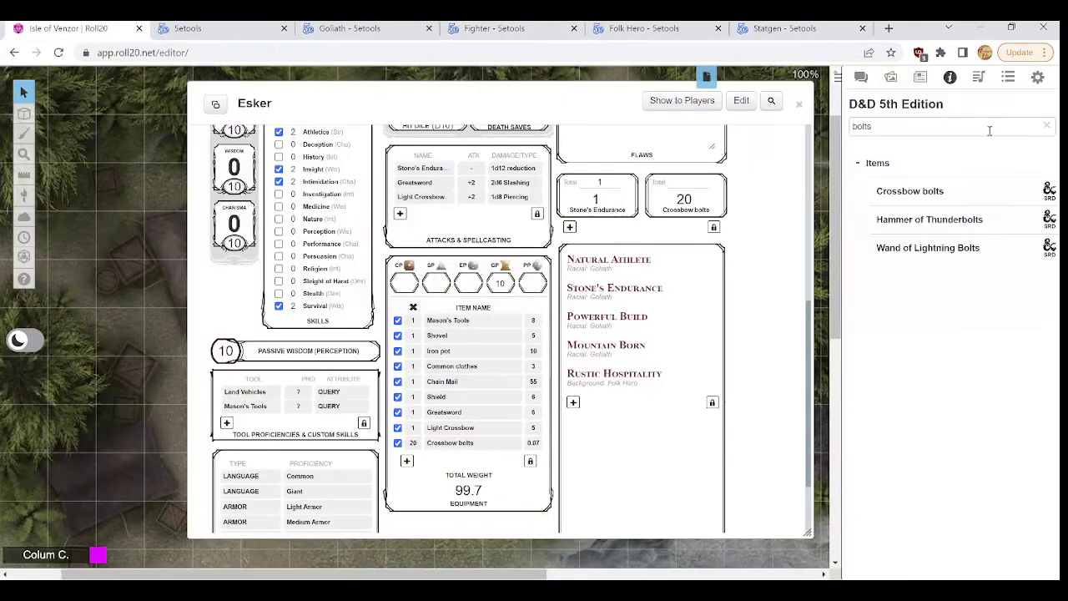
pyautogui.click(960, 129)
pyautogui.hotkey('ctrl', 'a')
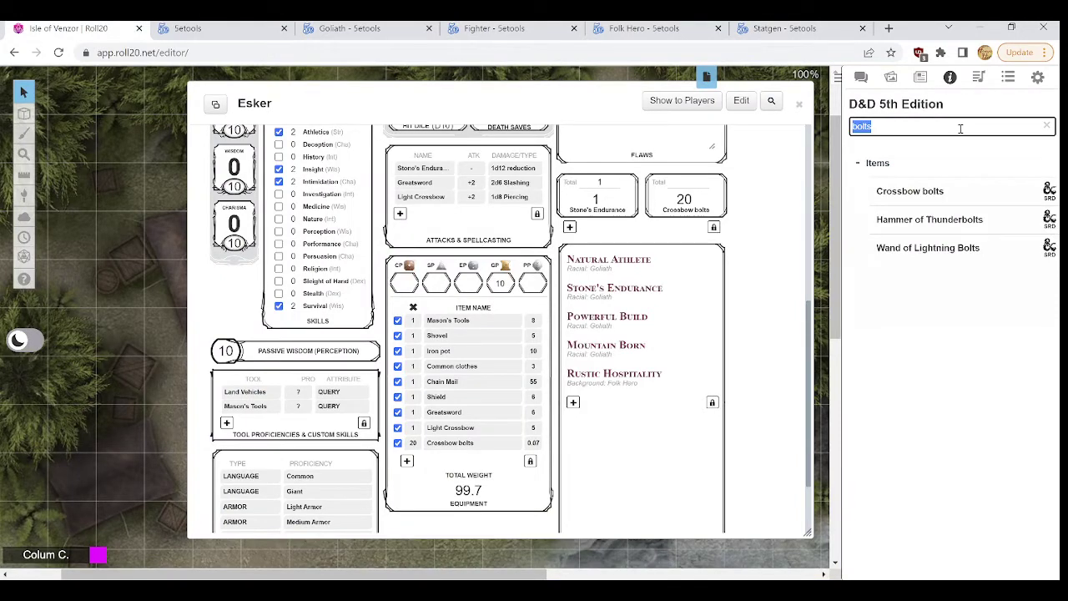
pyautogui.write('pack')
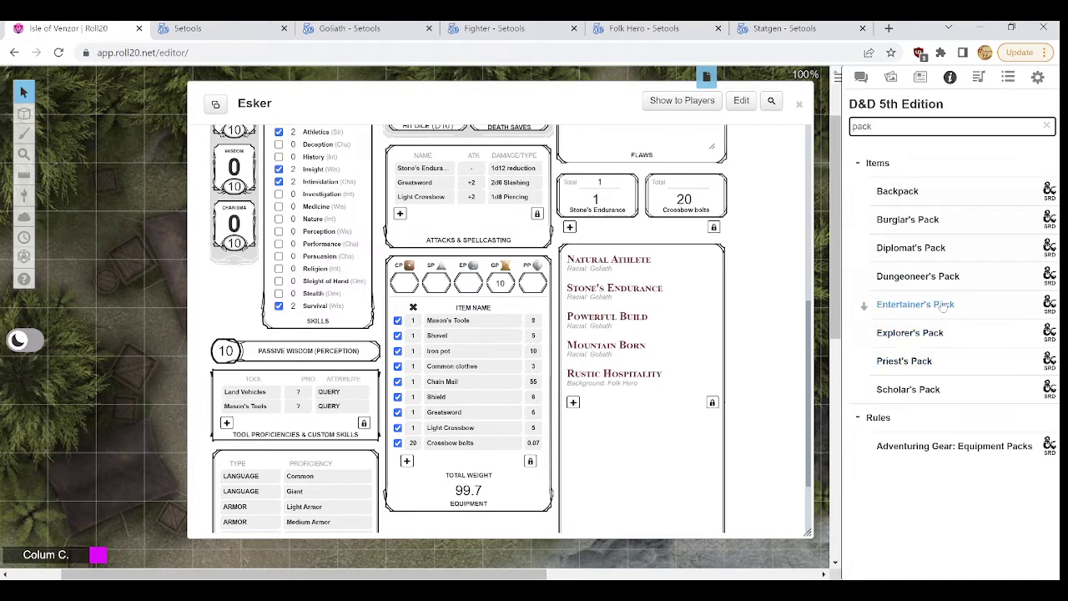
pyautogui.moveTo(943, 281); pyautogui.dragTo(663, 329)
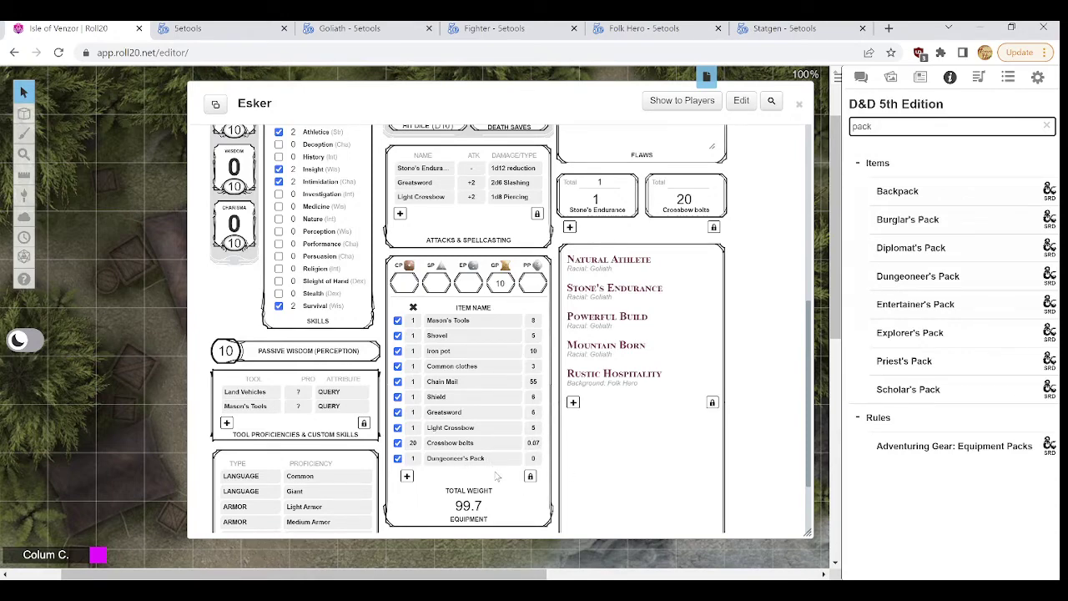
pyautogui.scroll(2, 630, 475)
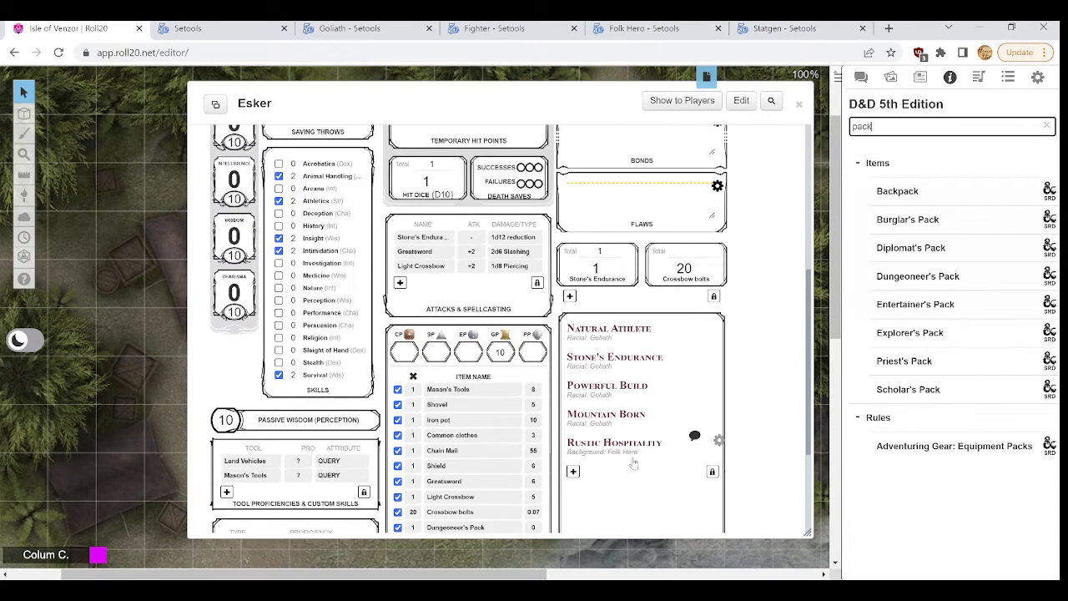
pyautogui.scroll(-2, 638, 447)
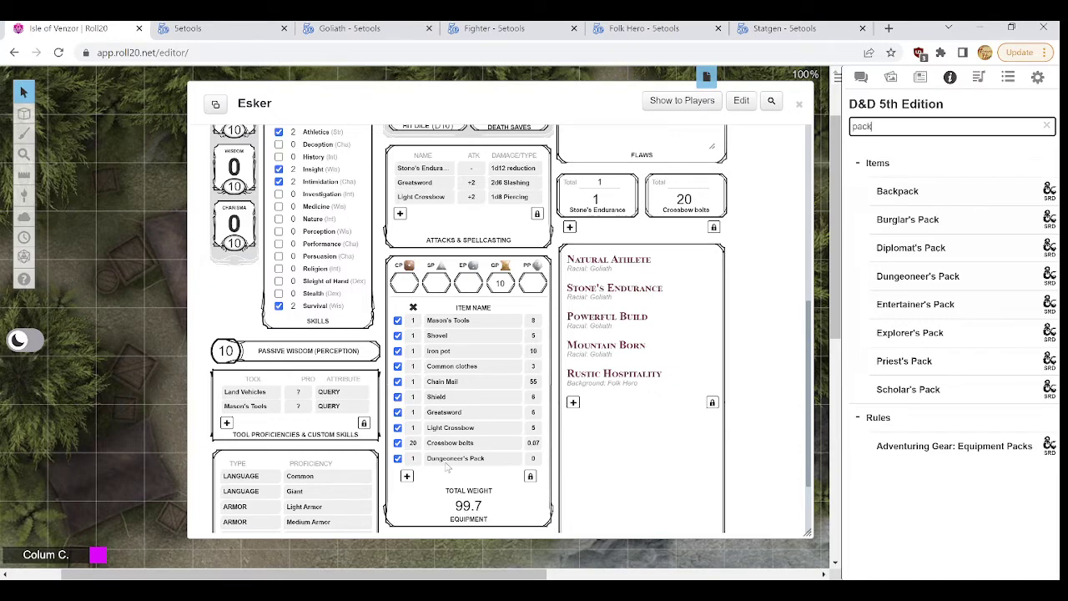
pyautogui.scroll(-1, 443, 499)
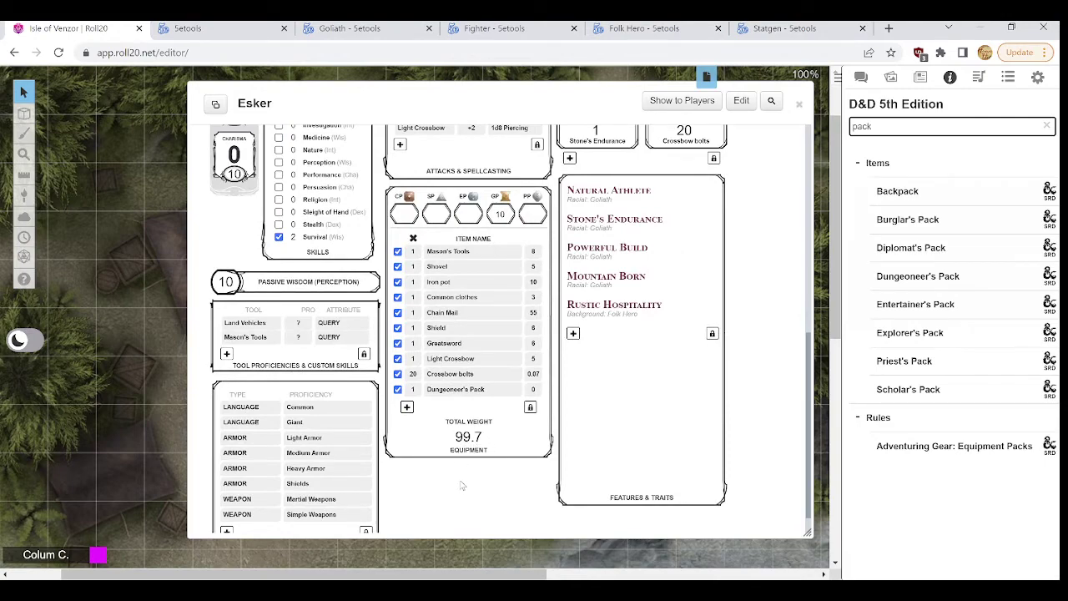
pyautogui.scroll(1, 465, 484)
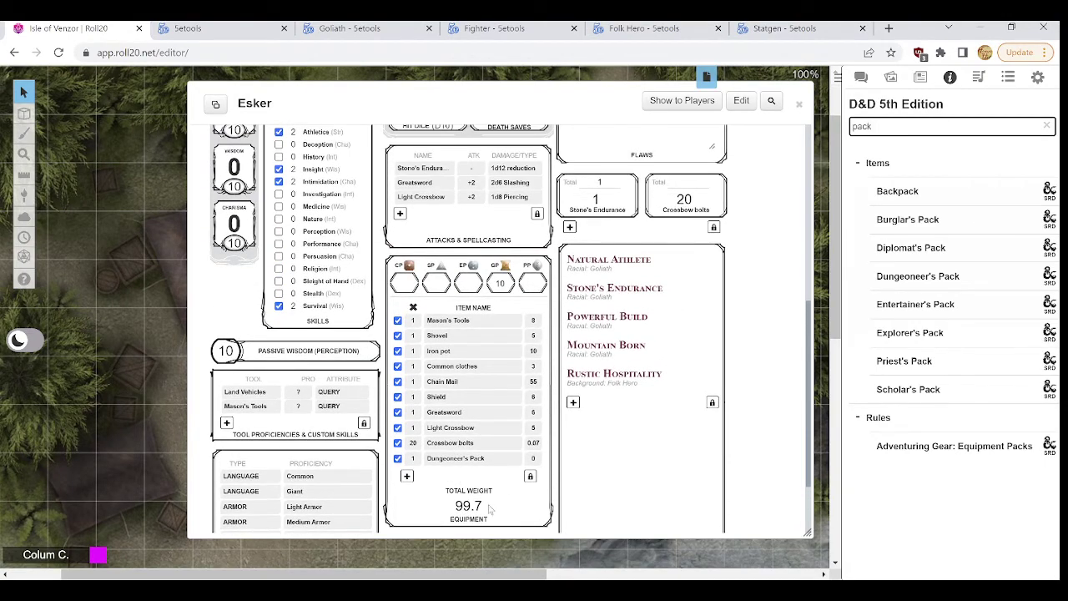
pyautogui.scroll(2, 492, 507)
pyautogui.scroll(2, 580, 434)
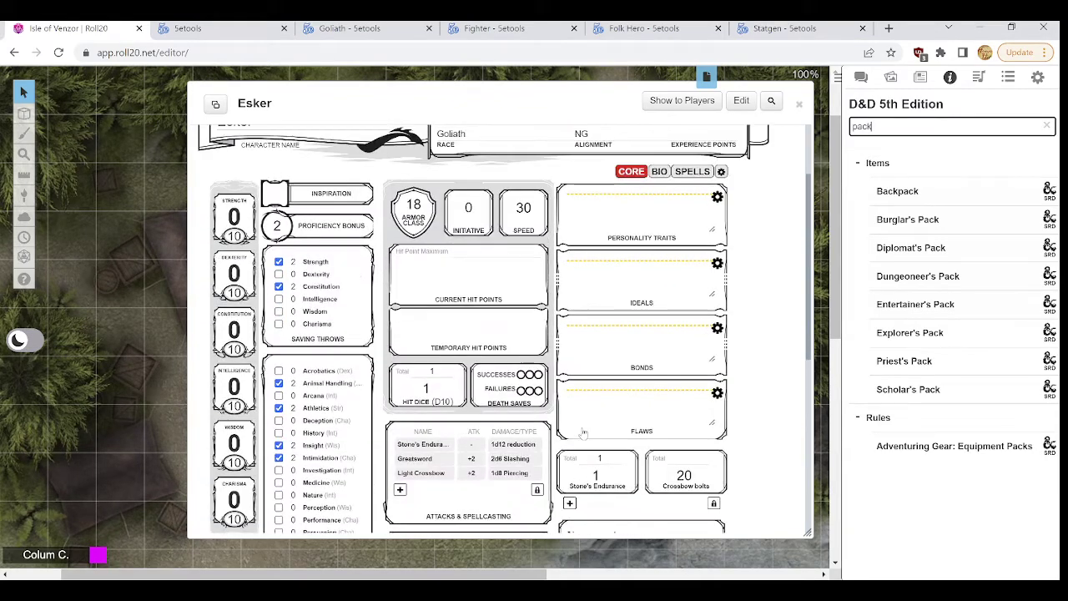
# Step: Examine the Fighter's starting equipment, level table and Fighting Style options on 5etools
pyautogui.click(524, 27)
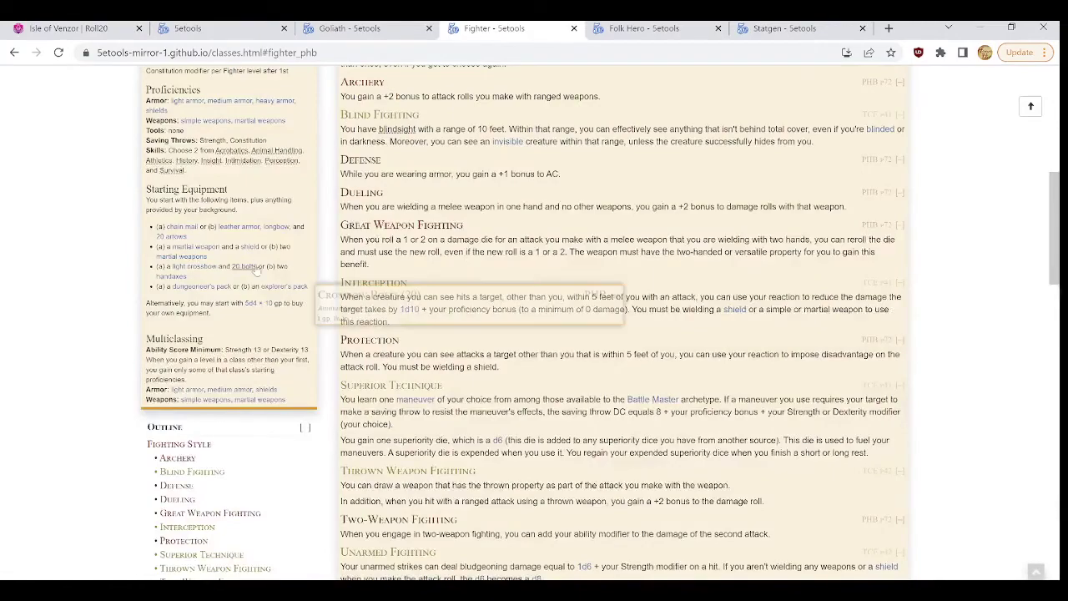
pyautogui.scroll(1, 220, 314)
pyautogui.scroll(1, 287, 338)
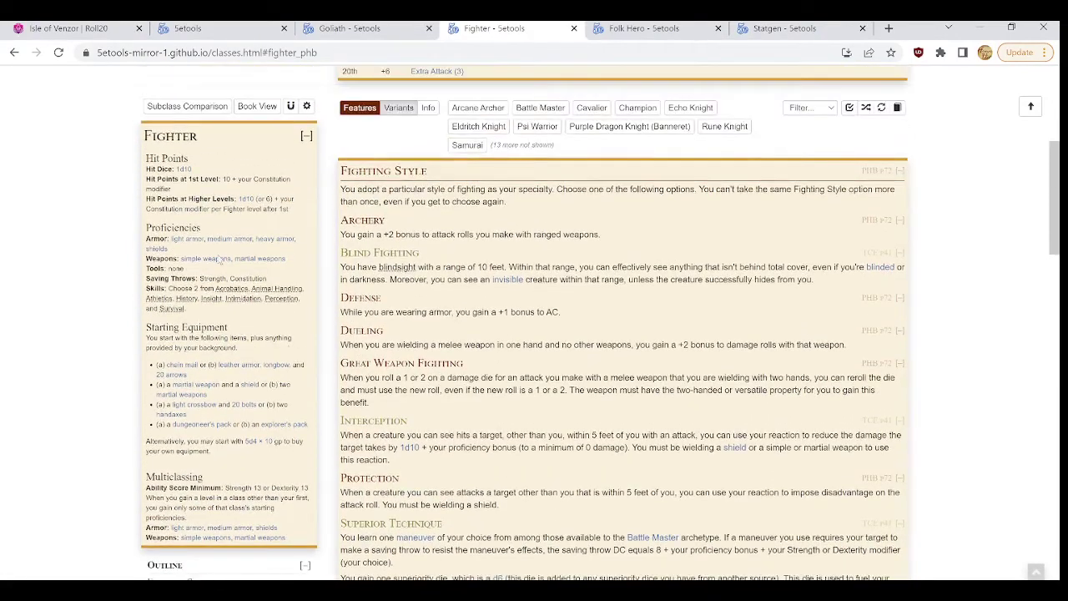
pyautogui.scroll(-1, 401, 319)
pyautogui.scroll(6, 621, 325)
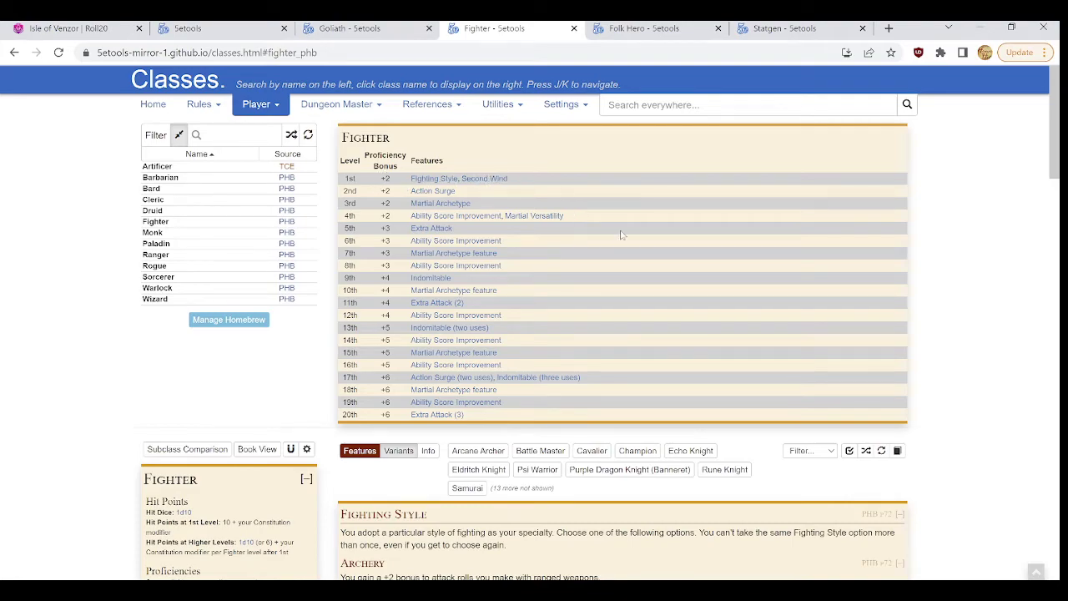
pyautogui.scroll(-1, 623, 231)
pyautogui.scroll(-3, 575, 249)
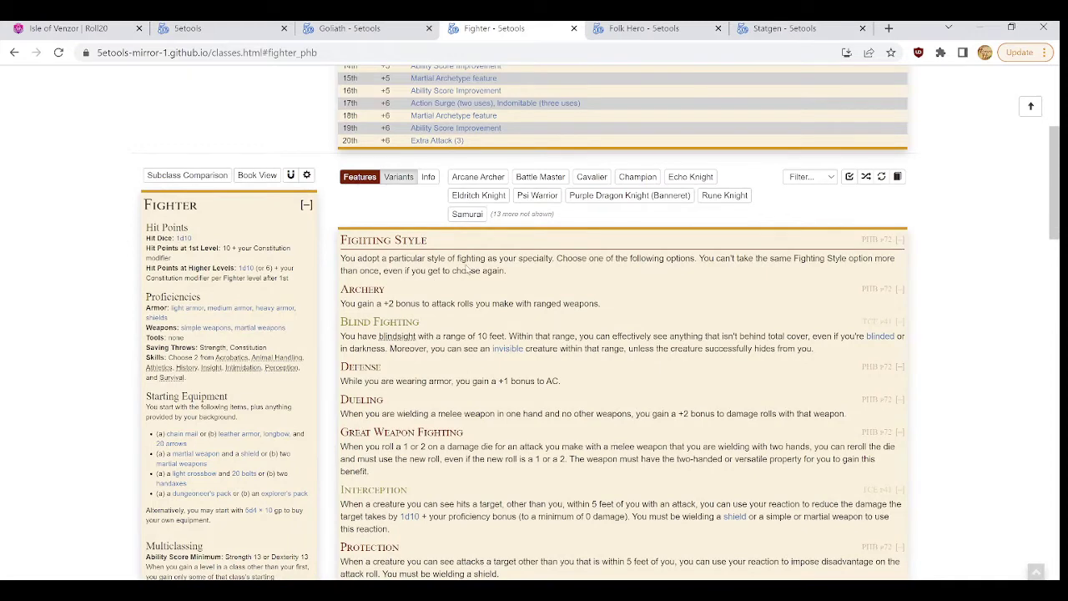
pyautogui.scroll(-1, 543, 277)
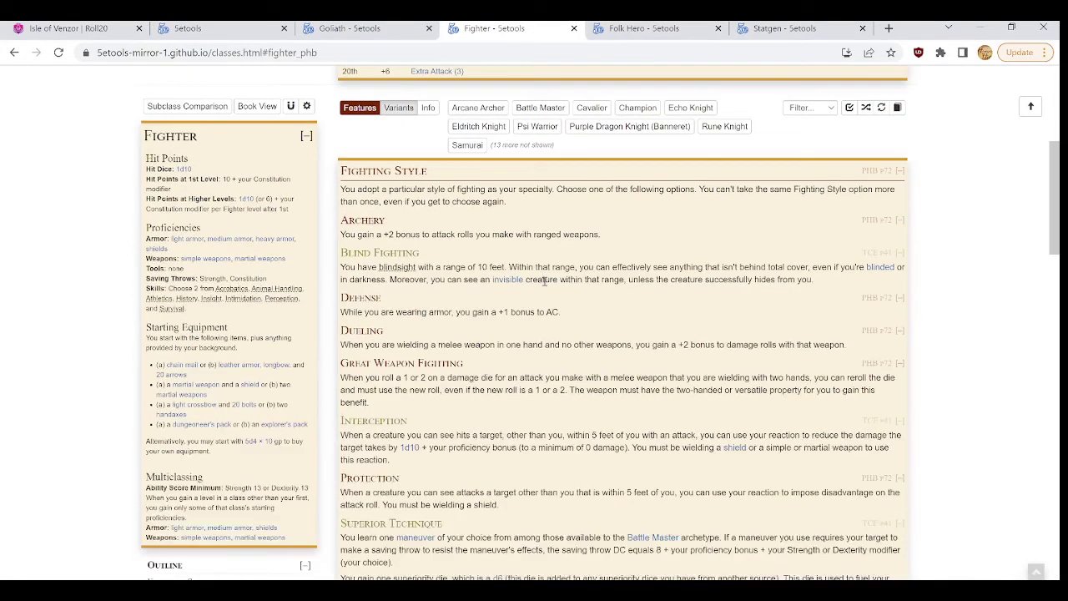
pyautogui.scroll(-1, 543, 282)
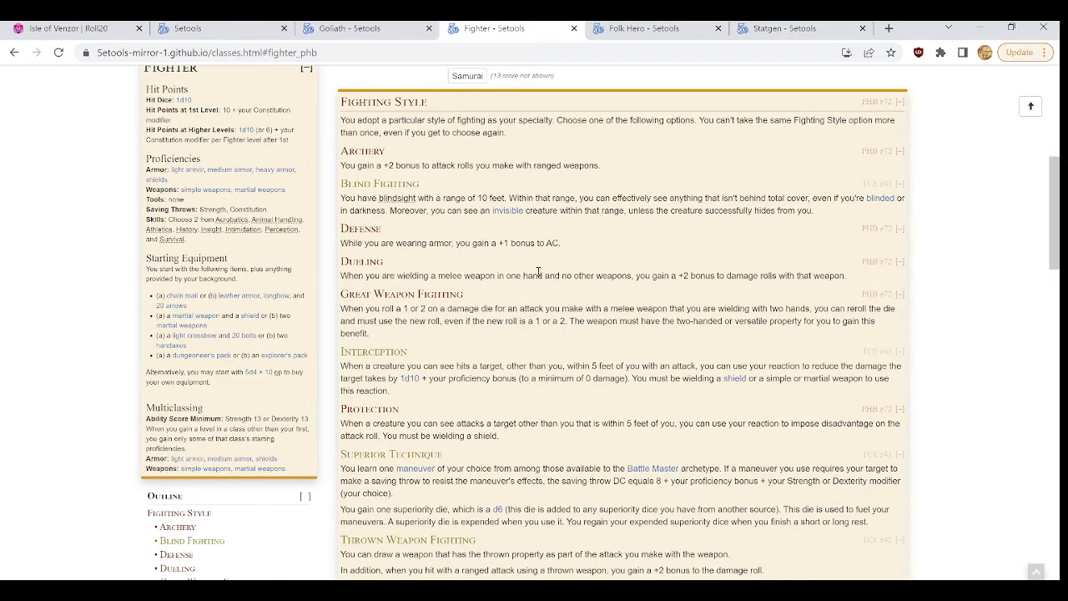
pyautogui.scroll(-1, 538, 272)
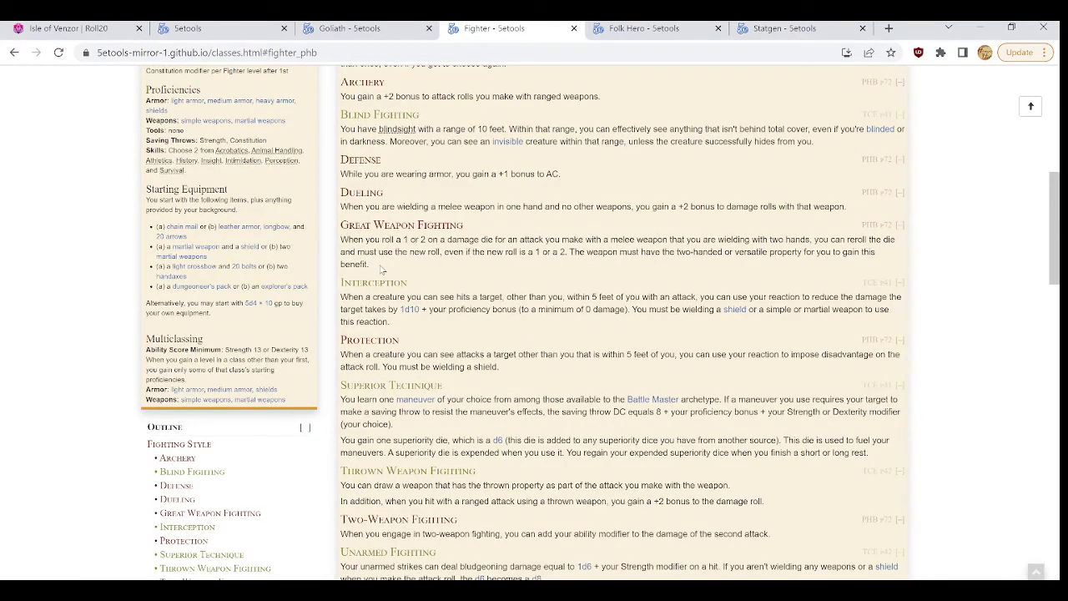
# Step: Copy the Great Weapon Fighting description from 5etools and return to the Features & Traits section of Esker's Roll20 sheet
pyautogui.moveTo(381, 269); pyautogui.dragTo(341, 236)
pyautogui.hotkey('ctrl', 'c')
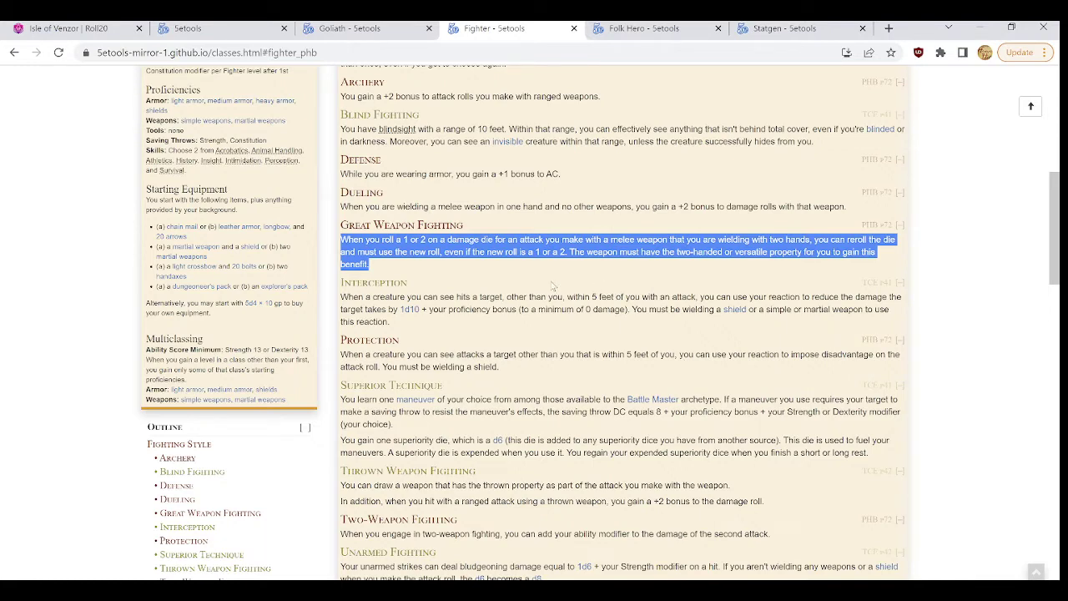
pyautogui.click(95, 27)
pyautogui.scroll(-5, 718, 403)
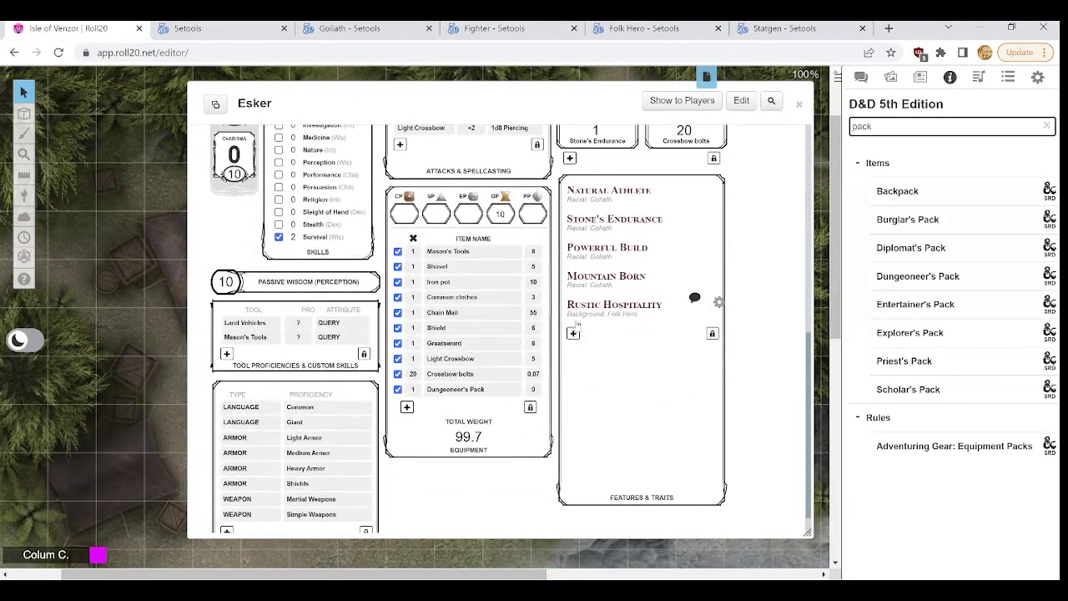
# Step: Add a Features & Traits entry containing the copied description and name it "Fighting Style: Great Weapon Fighting"
pyautogui.click(572, 333)
pyautogui.click(611, 391)
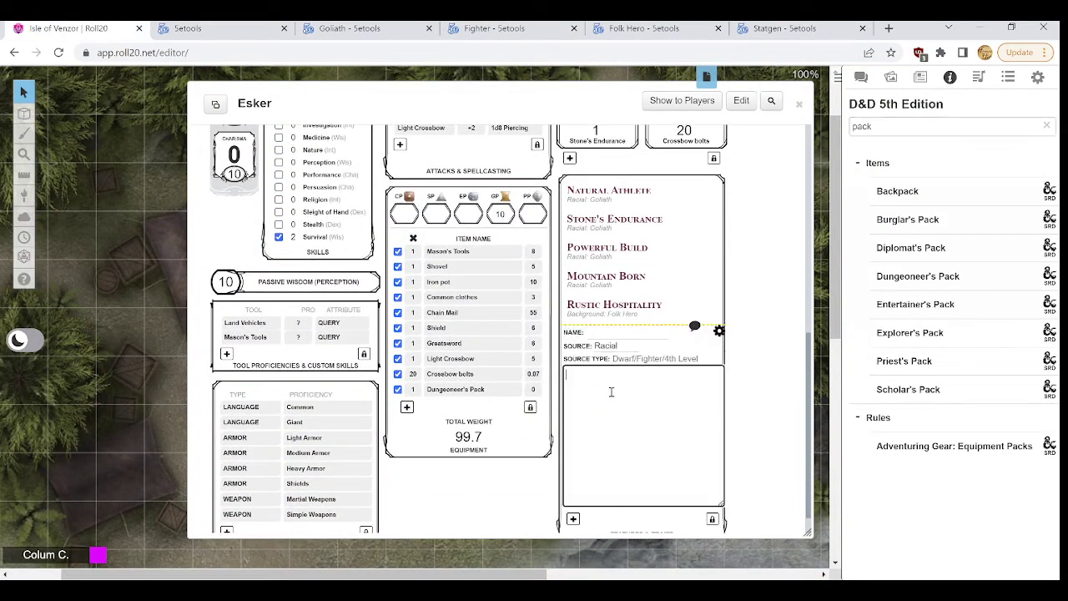
pyautogui.hotkey('ctrl', 'v')
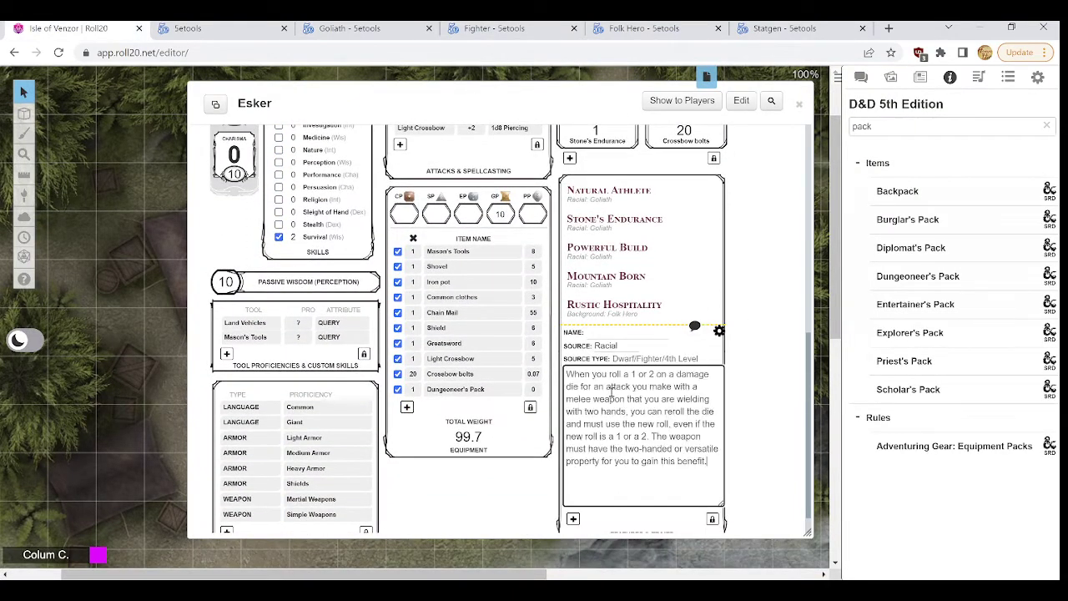
pyautogui.click(622, 333)
pyautogui.write('Fighting Style')
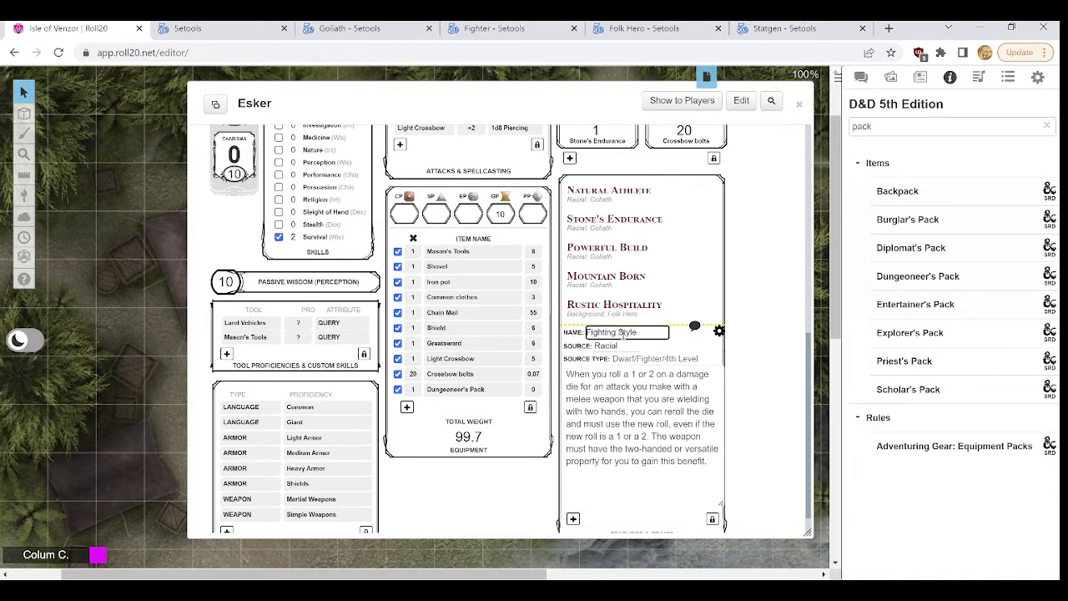
pyautogui.write(': Great Weapon F')
pyautogui.write('ighting')
# Step: Set the Great Weapon Fighting entry's source to Class and source type to "Fighter 1", then finish editing and collapse its description
pyautogui.click(625, 348)
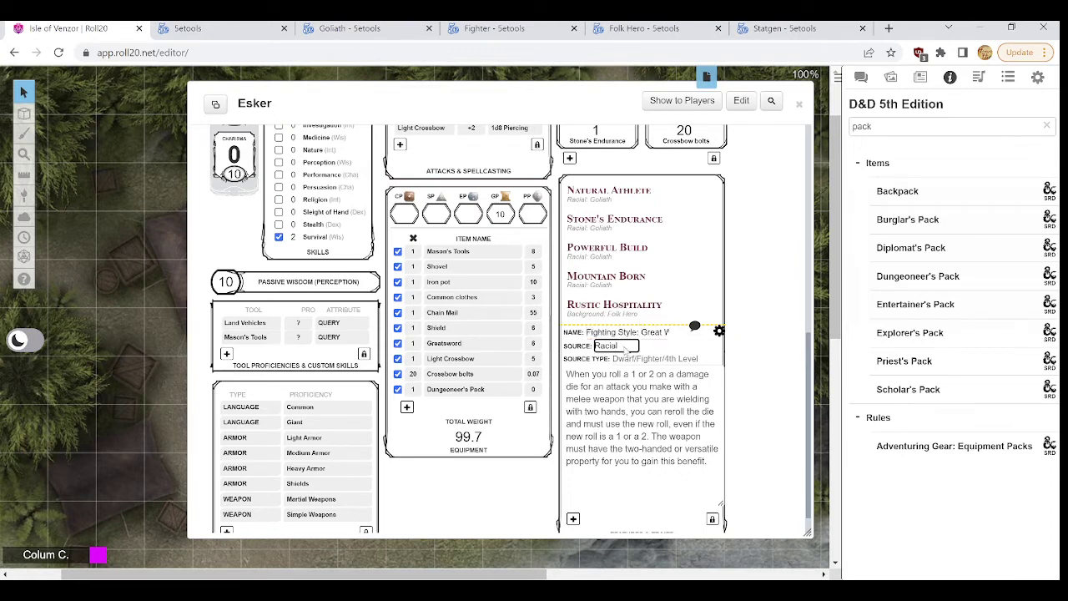
pyautogui.click(623, 372)
pyautogui.click(658, 358)
pyautogui.write('Fi')
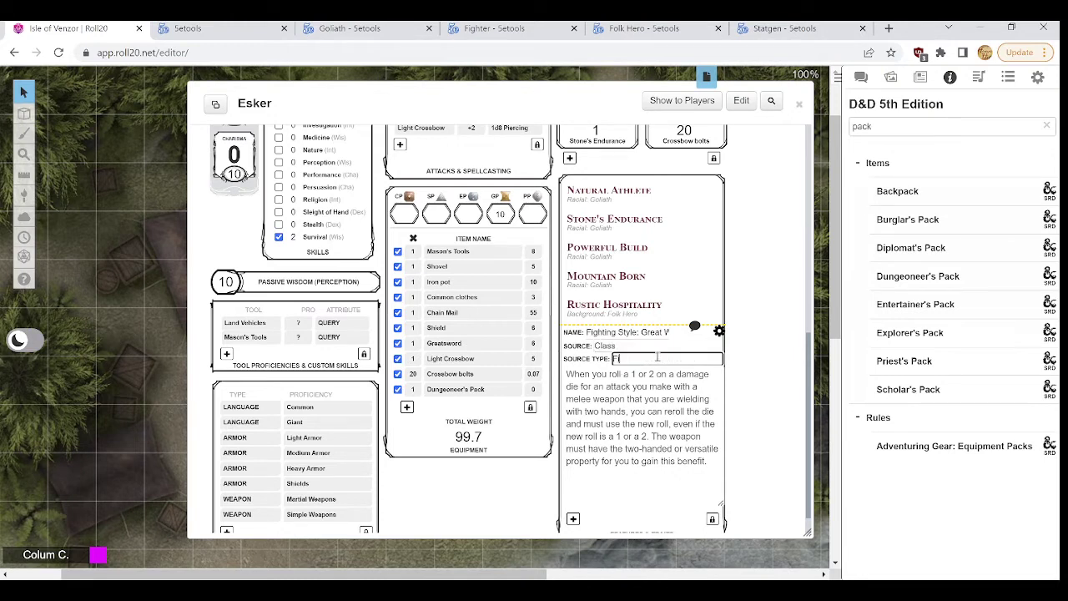
pyautogui.write('ghter 1')
pyautogui.click(770, 356)
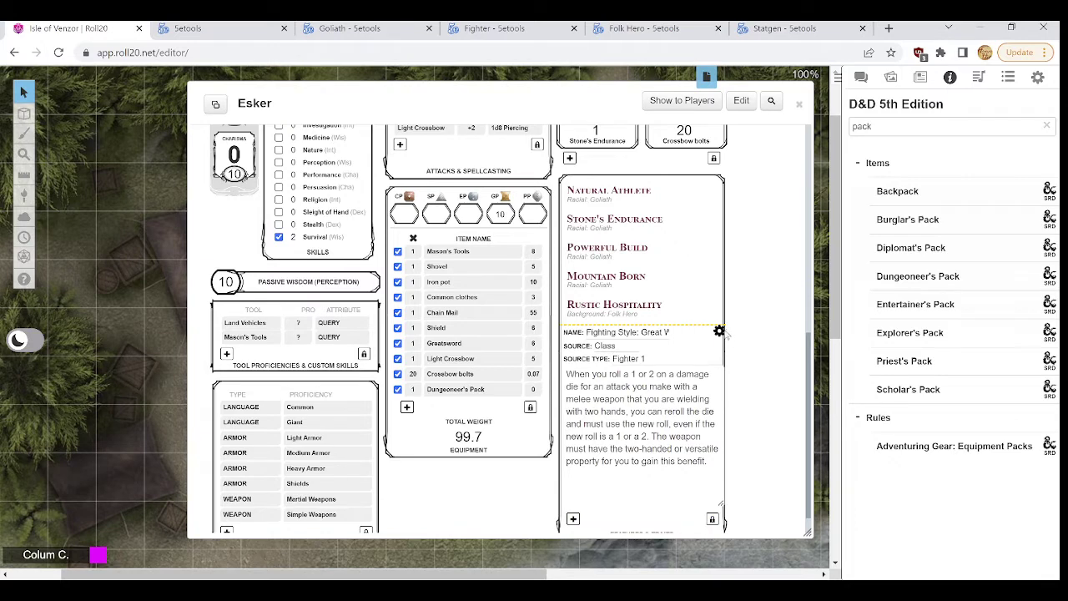
pyautogui.click(719, 331)
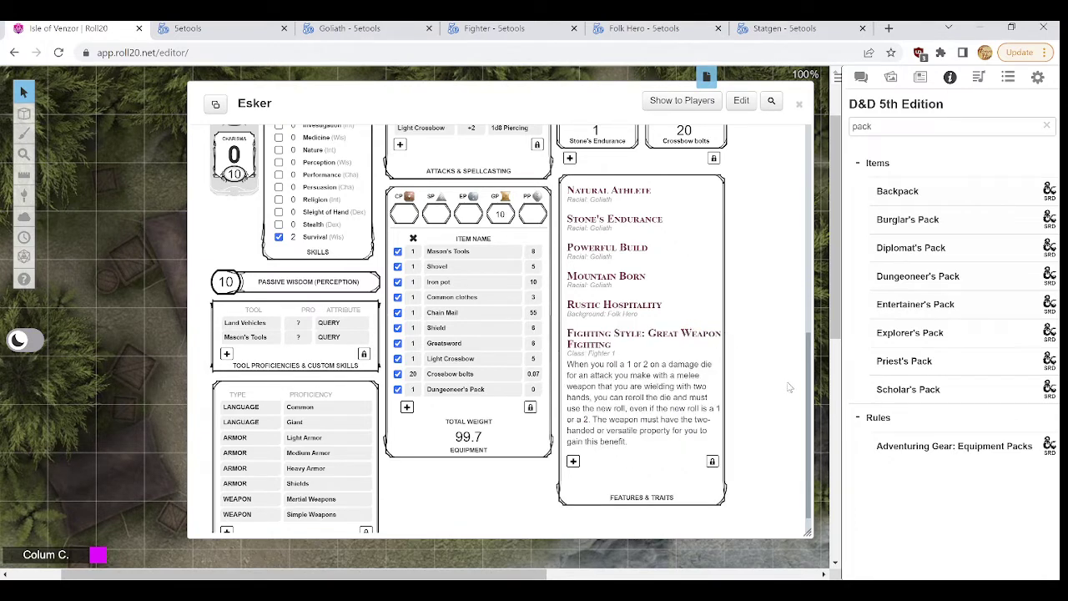
pyautogui.click(692, 327)
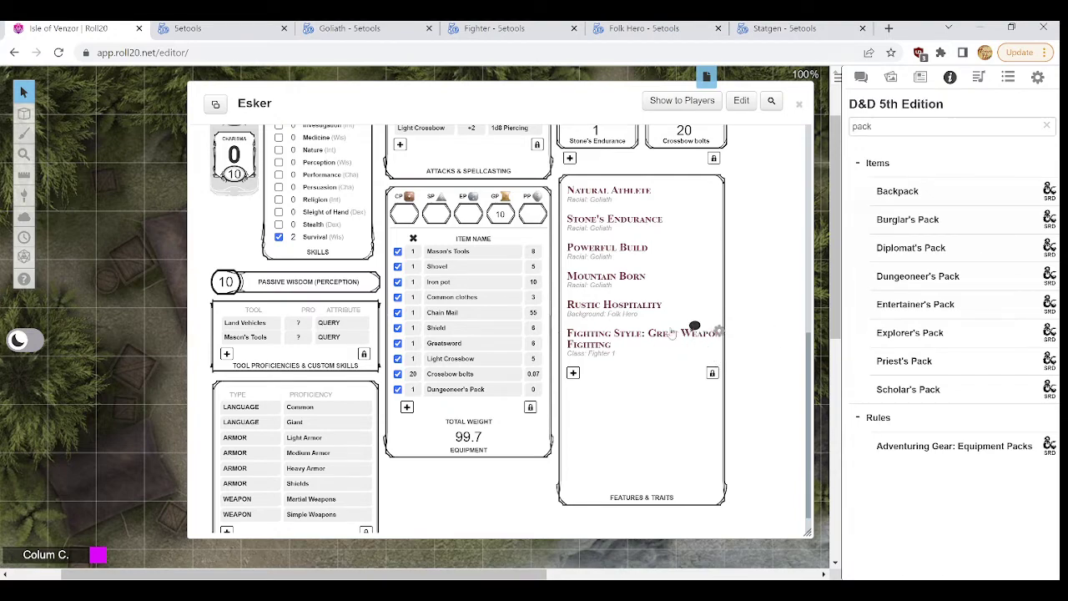
# Step: Copy the full Second Wind description from the Fighter page on 5etools
pyautogui.click(486, 25)
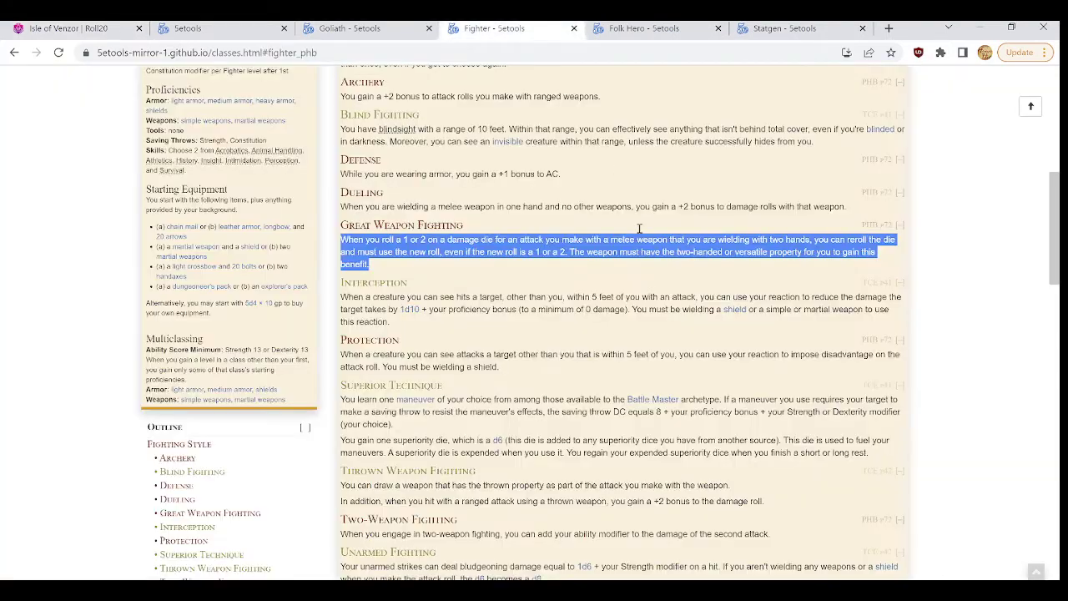
pyautogui.scroll(-4, 594, 307)
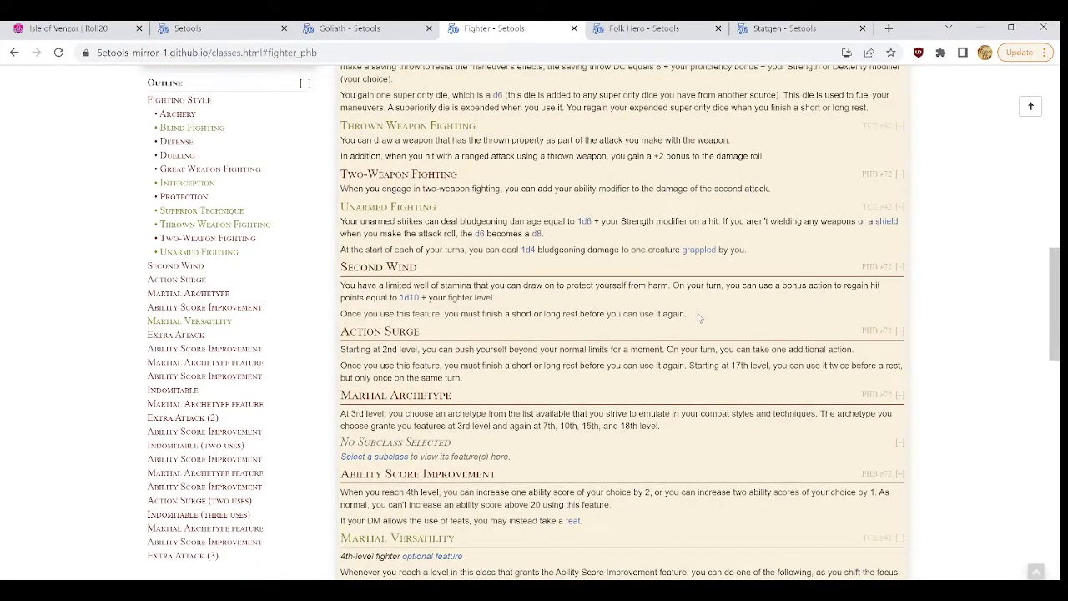
pyautogui.moveTo(699, 317); pyautogui.dragTo(340, 286)
pyautogui.hotkey('ctrl', 'c')
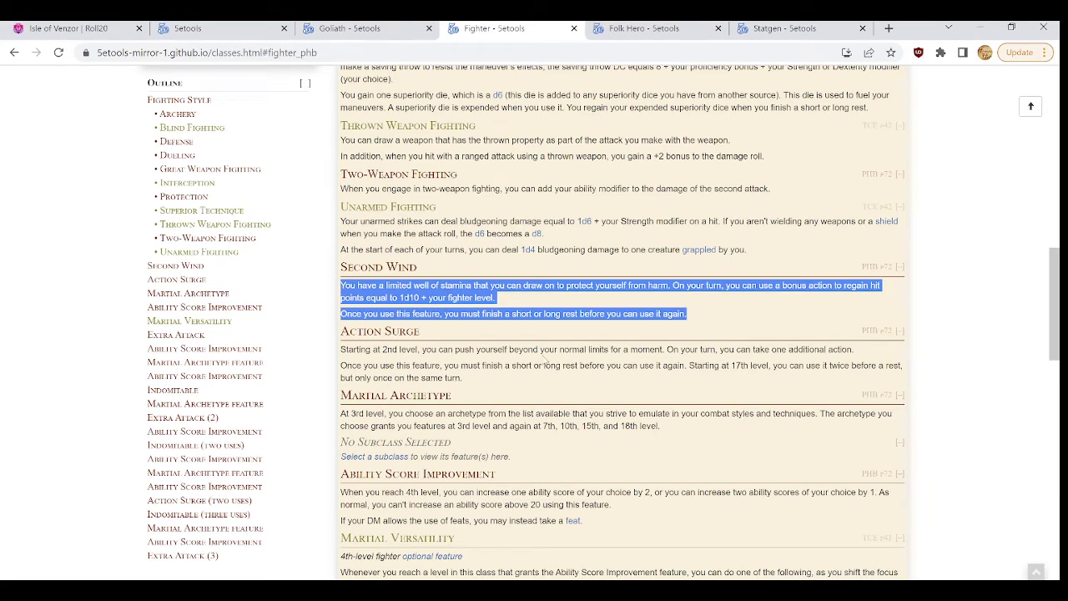
# Step: Back on Esker's Roll20 sheet, add a Features & Traits entry with the copied description and name it "Second Wind"
pyautogui.click(48, 27)
pyautogui.click(629, 442)
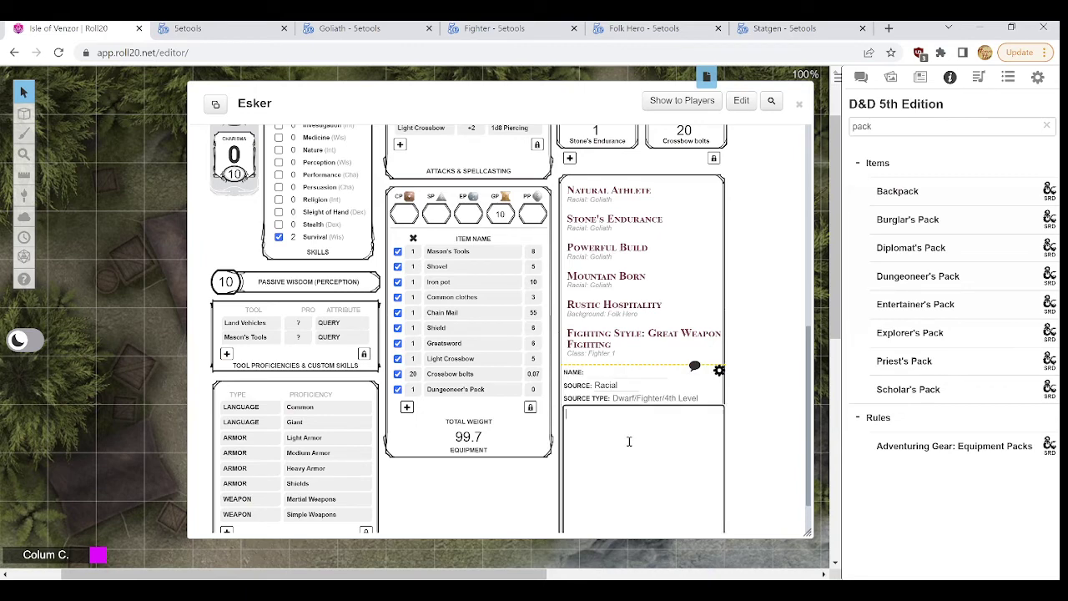
pyautogui.hotkey('ctrl', 'v')
pyautogui.click(620, 372)
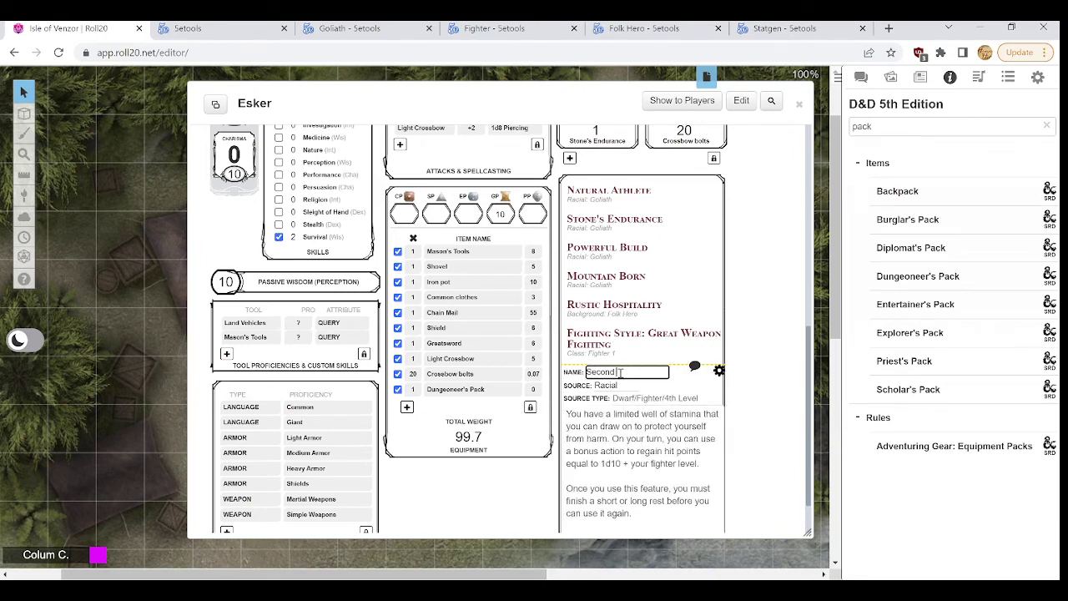
pyautogui.write('Second Wind')
# Step: Set the Second Wind feature's source to Class
pyautogui.press('Tab')
pyautogui.write('Class')
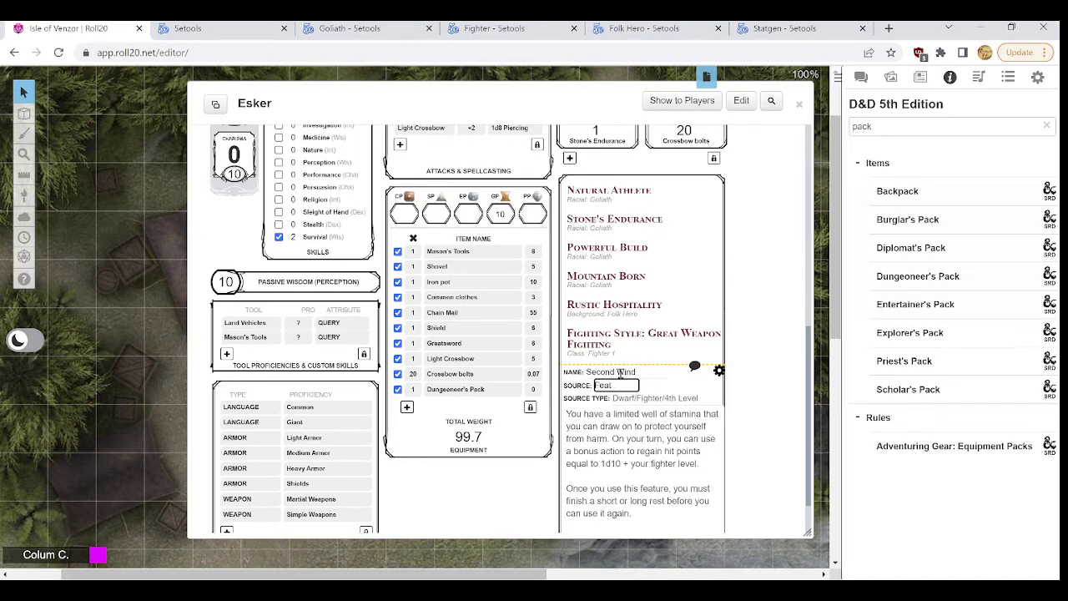
pyautogui.hotkey('ctrl', 'a')
pyautogui.press('BackSpace')
pyautogui.write('Class')
pyautogui.click(641, 372)
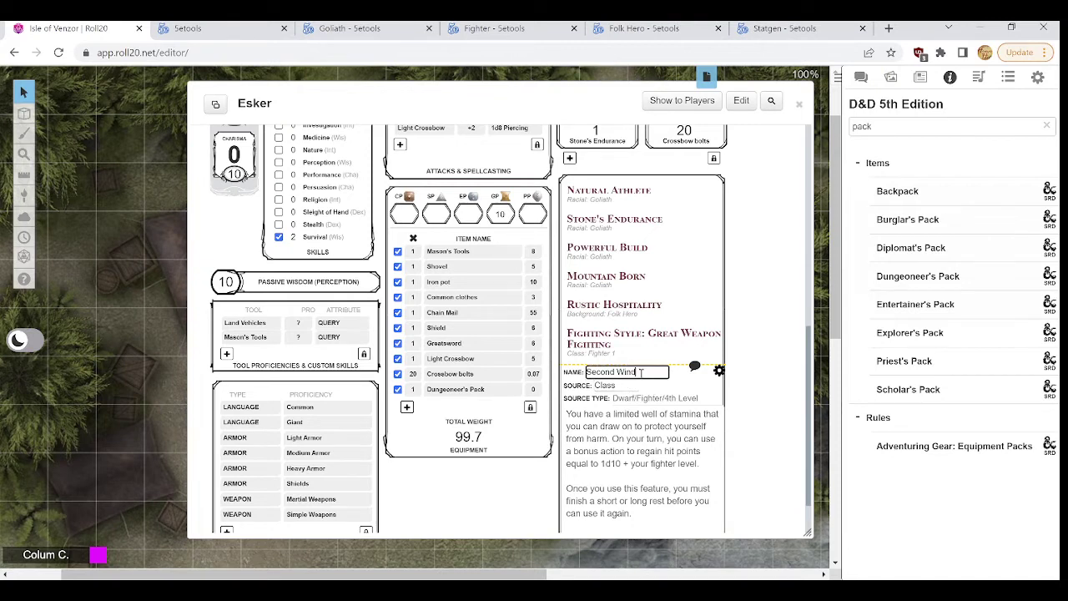
pyautogui.press('Tab')
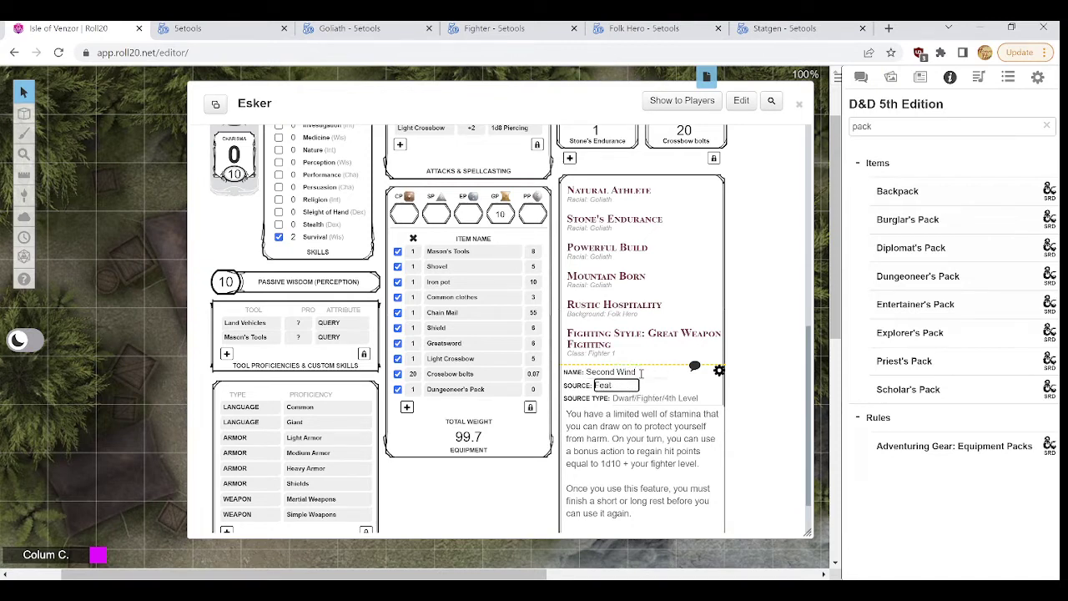
pyautogui.press('BackSpace')
pyautogui.press('BackSpace')
pyautogui.press('BackSpace')
pyautogui.press('BackSpace')
pyautogui.press('BackSpace')
pyautogui.write('Feat')
pyautogui.hotkey('ctrl', 'z')
# Step: Set the Second Wind feature's source type to "Fighter 1" and finish editing the entry
pyautogui.press('Tab')
pyautogui.write('Fi')
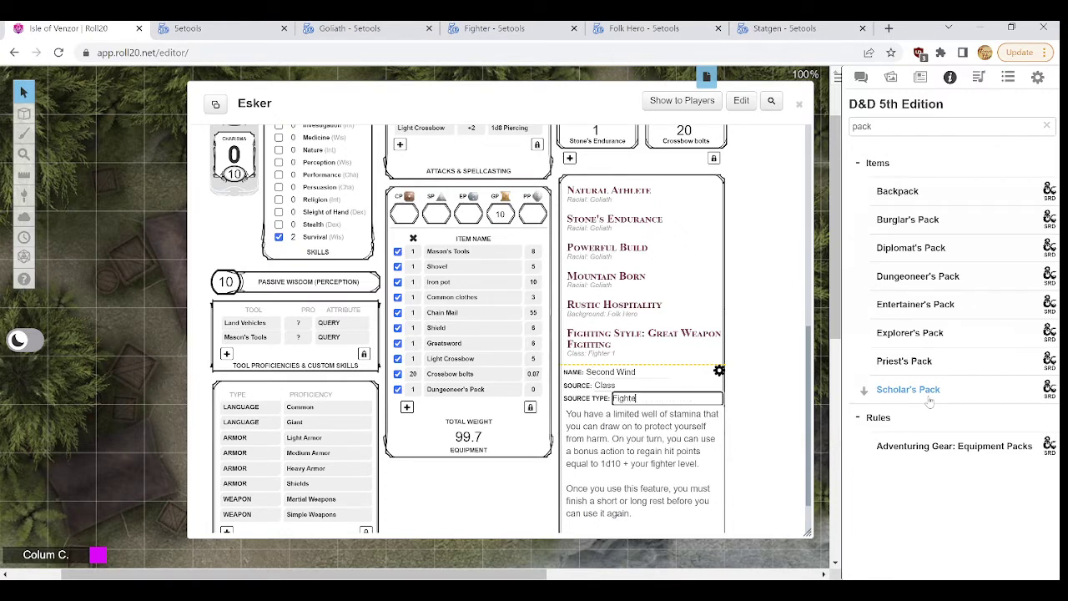
pyautogui.click(779, 420)
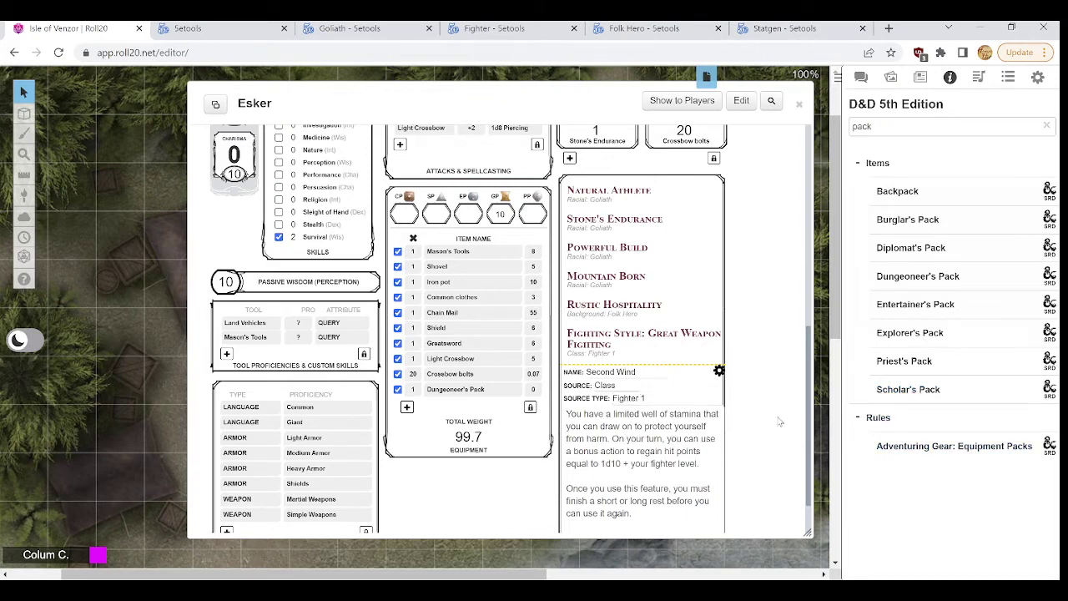
pyautogui.scroll(-1, 779, 417)
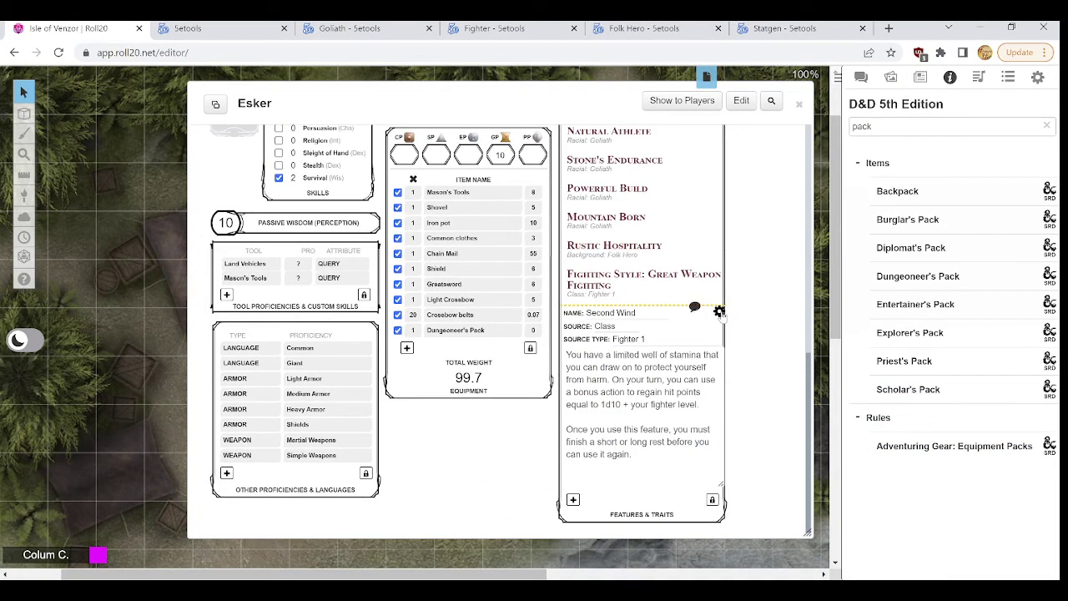
pyautogui.click(719, 311)
# Step: Add another row of resources below Stone's Endurance and name its first resource "Second Wind"
pyautogui.scroll(1, 634, 400)
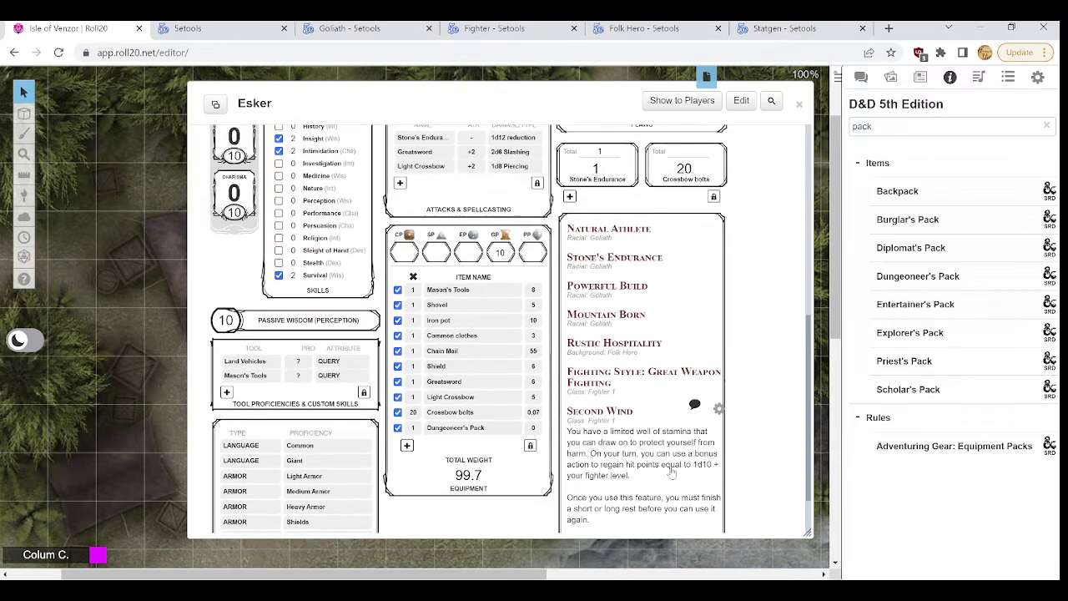
pyautogui.scroll(-1, 664, 464)
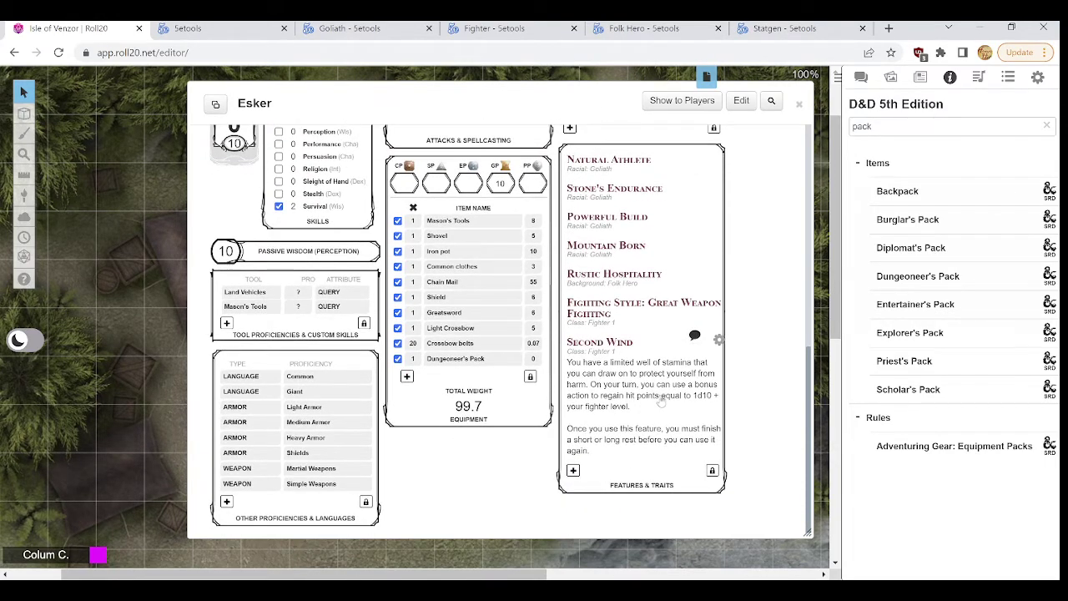
pyautogui.scroll(1, 664, 408)
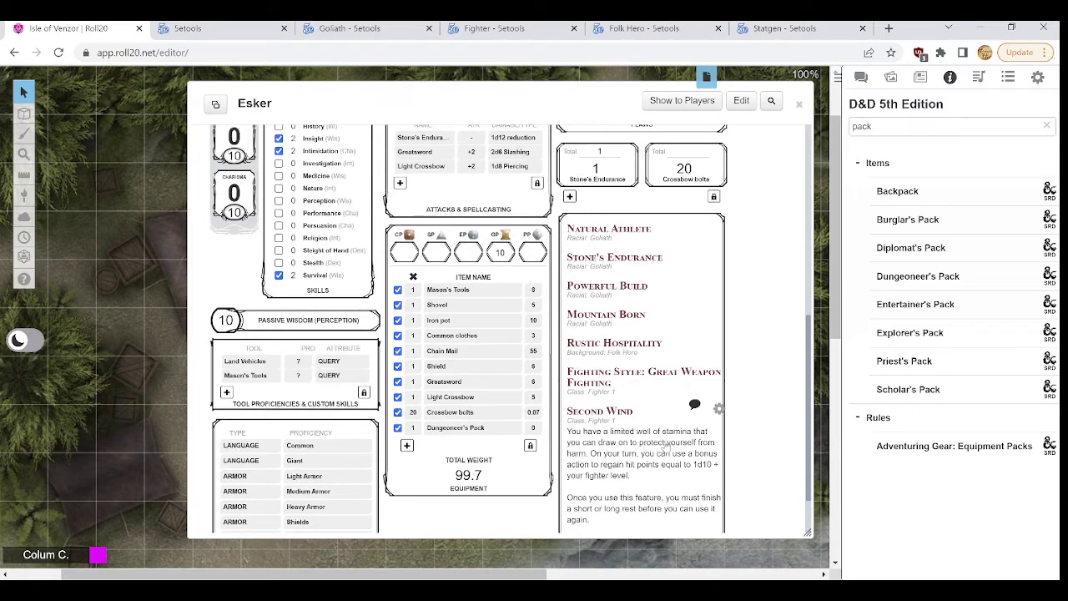
pyautogui.scroll(-1, 665, 448)
pyautogui.scroll(1, 665, 417)
pyautogui.scroll(1, 570, 200)
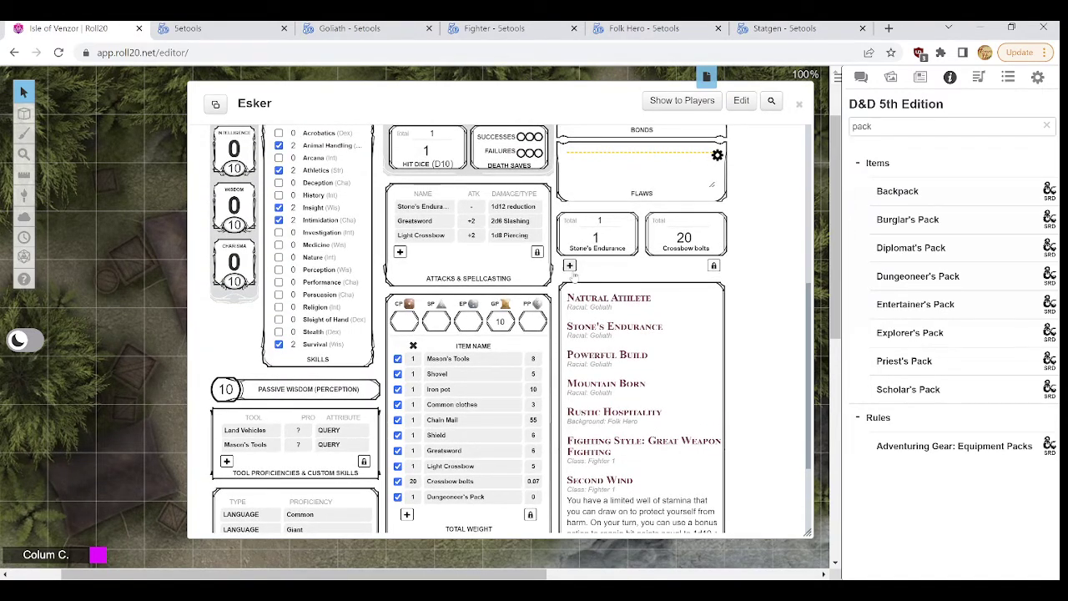
pyautogui.click(569, 265)
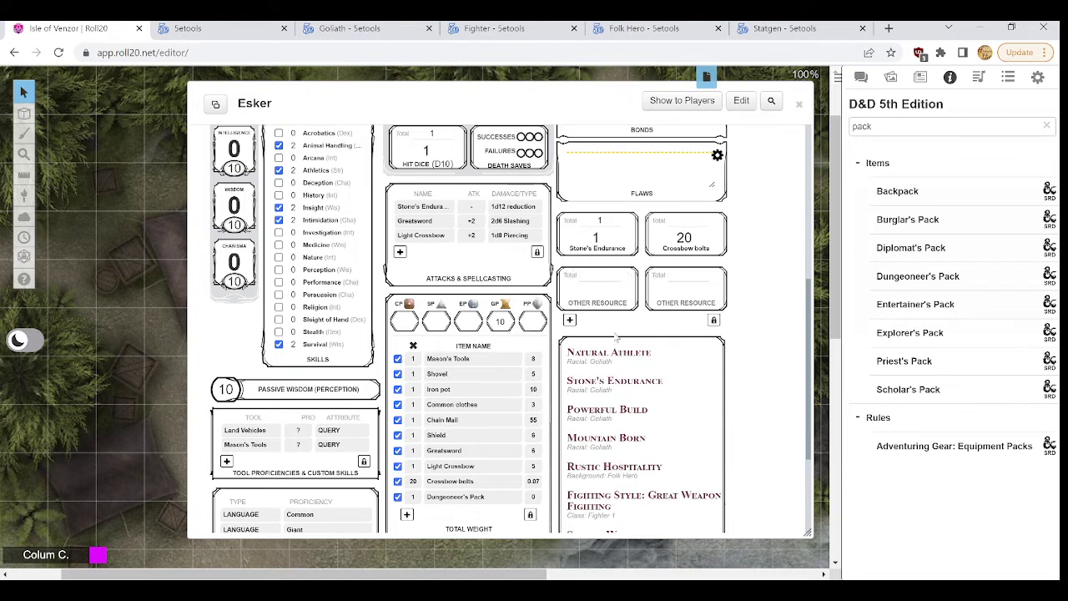
pyautogui.click(588, 303)
pyautogui.click(590, 305)
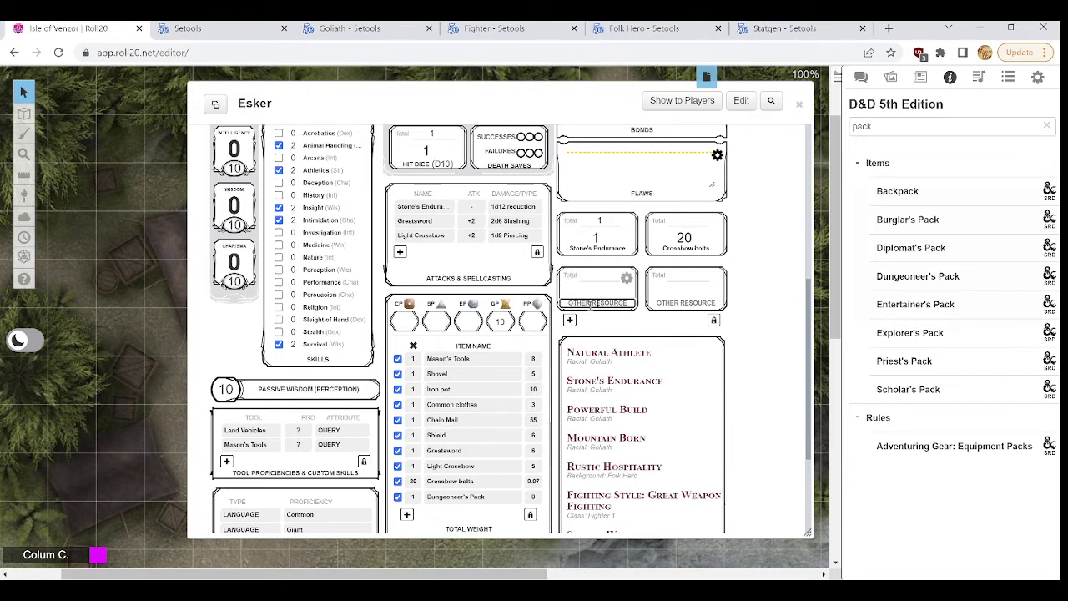
pyautogui.write('Second Wind')
# Step: Set both the current value and the total of the Second Wind resource to 1
pyautogui.click(599, 289)
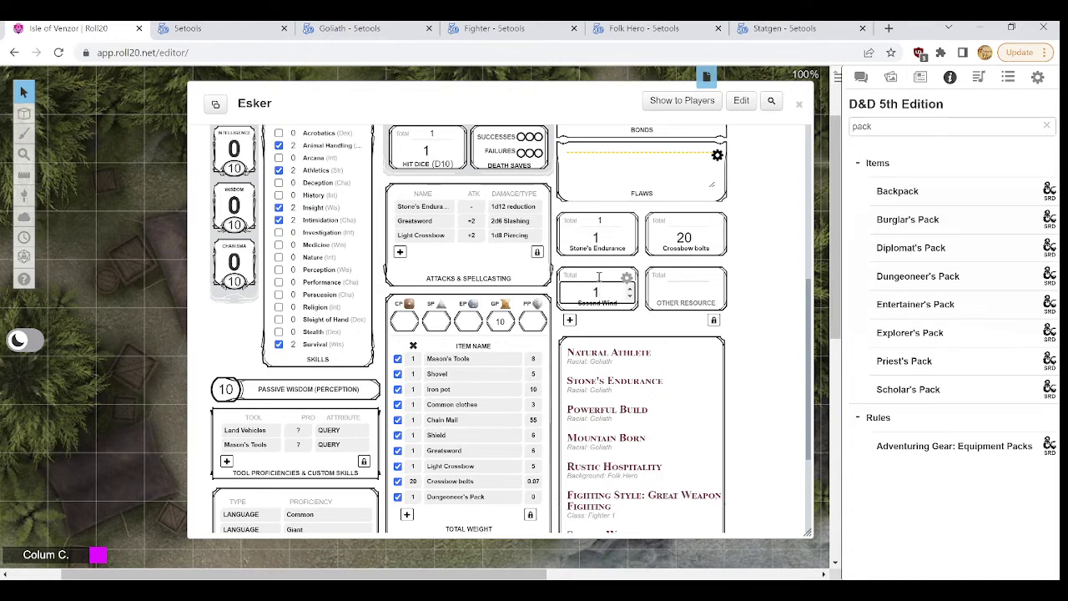
pyautogui.click(598, 277)
pyautogui.write('1')
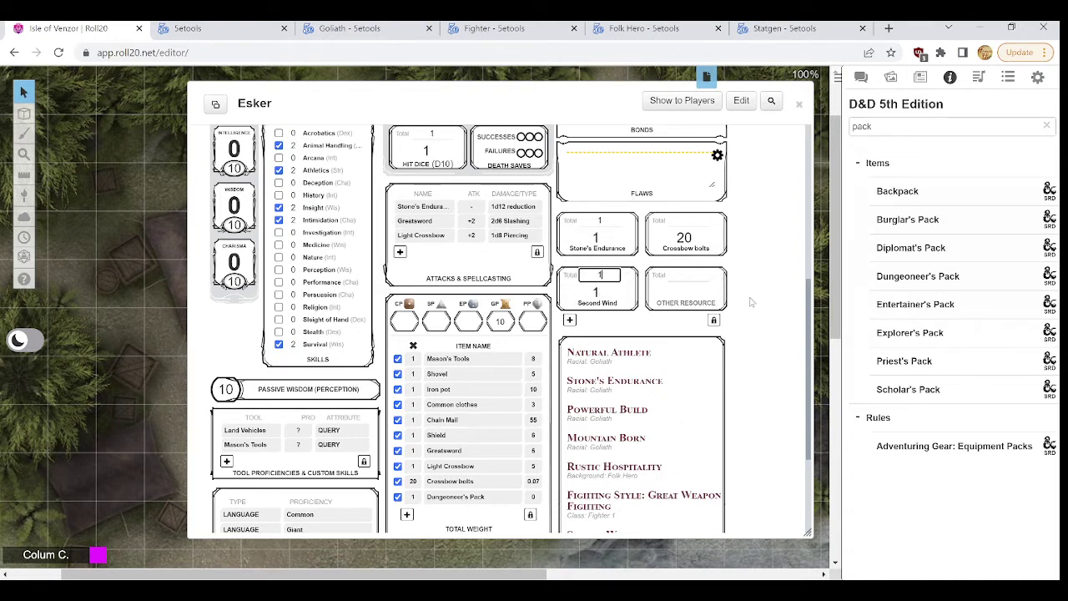
pyautogui.click(751, 302)
# Step: Add an Attacks & Spellcasting entry named "Second Wind" and disable its attack roll
pyautogui.scroll(-1, 745, 301)
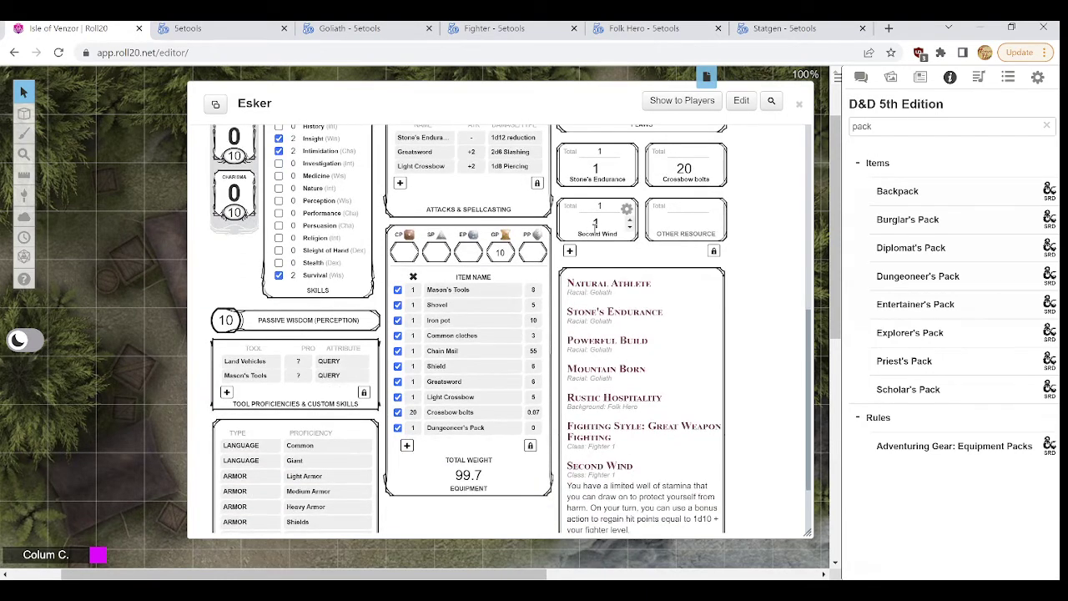
pyautogui.scroll(-1, 630, 222)
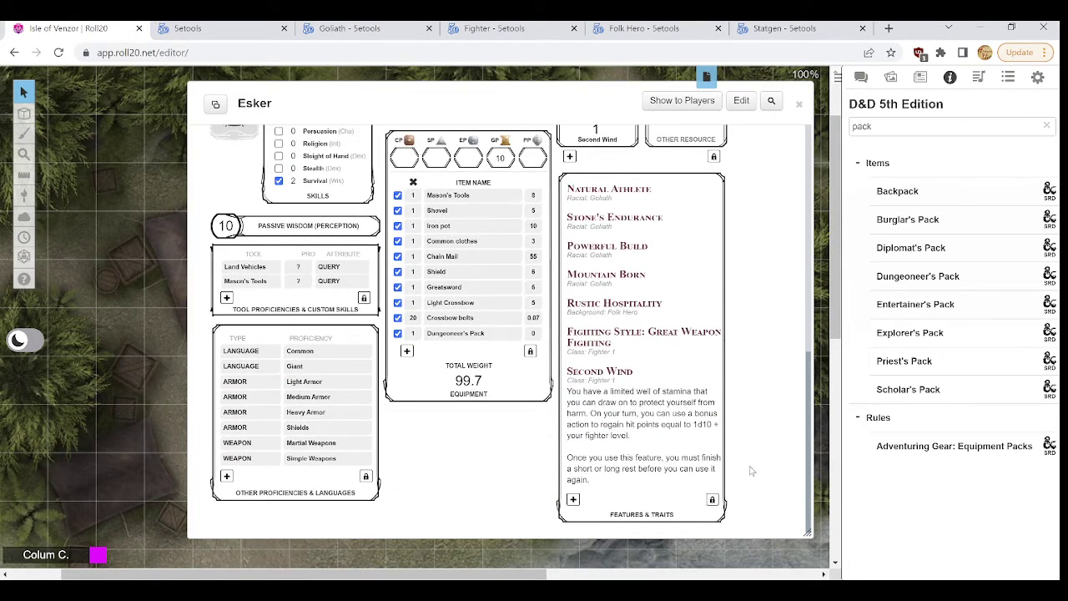
pyautogui.scroll(2, 672, 442)
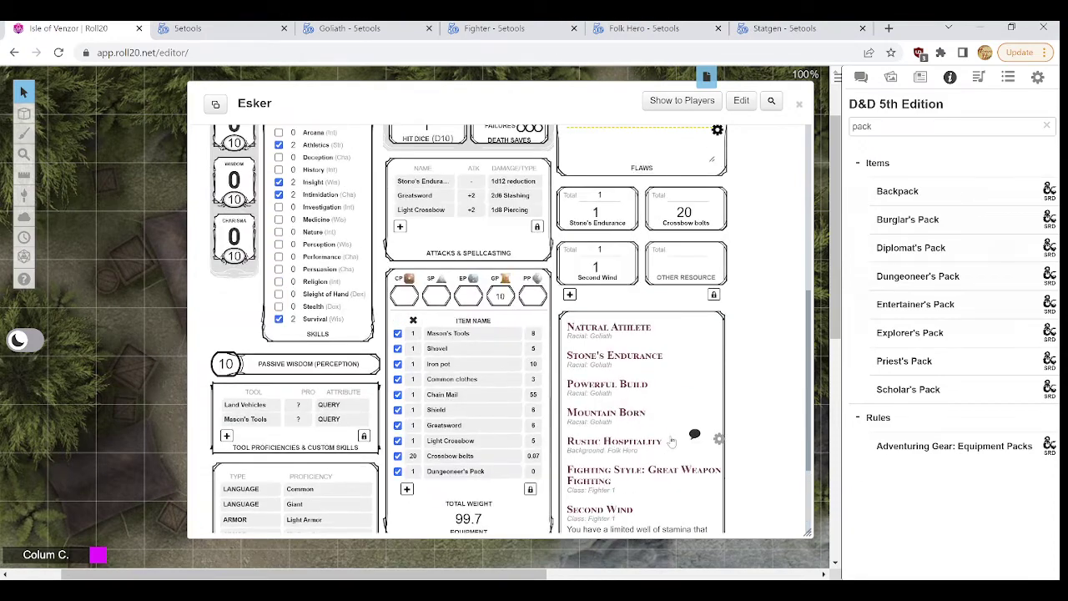
pyautogui.click(400, 227)
pyautogui.scroll(-3, 669, 371)
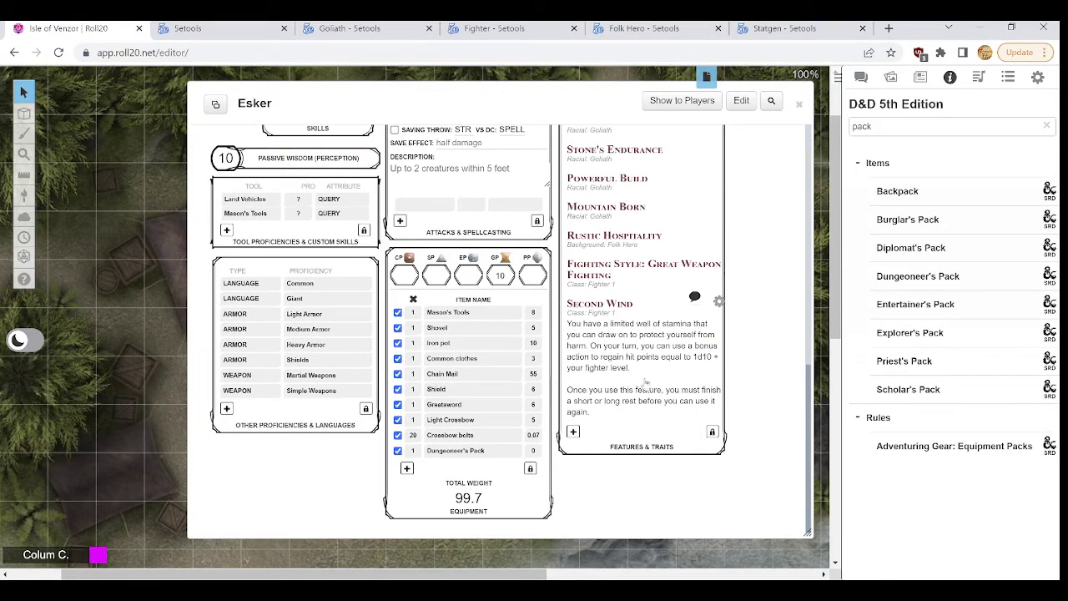
pyautogui.scroll(6, 669, 378)
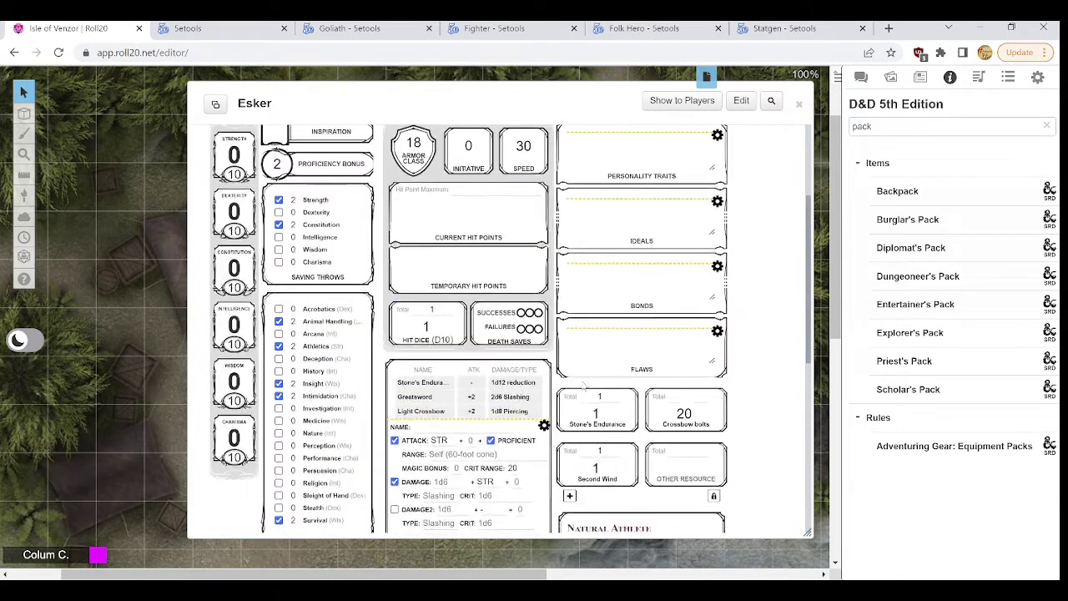
pyautogui.scroll(-2, 429, 315)
pyautogui.click(435, 297)
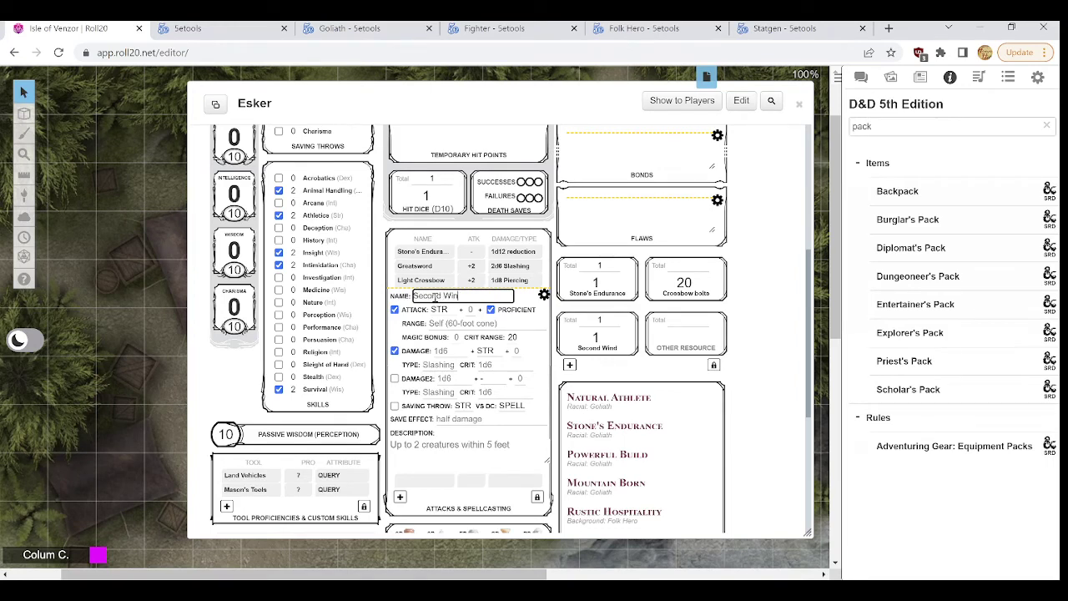
pyautogui.click(395, 310)
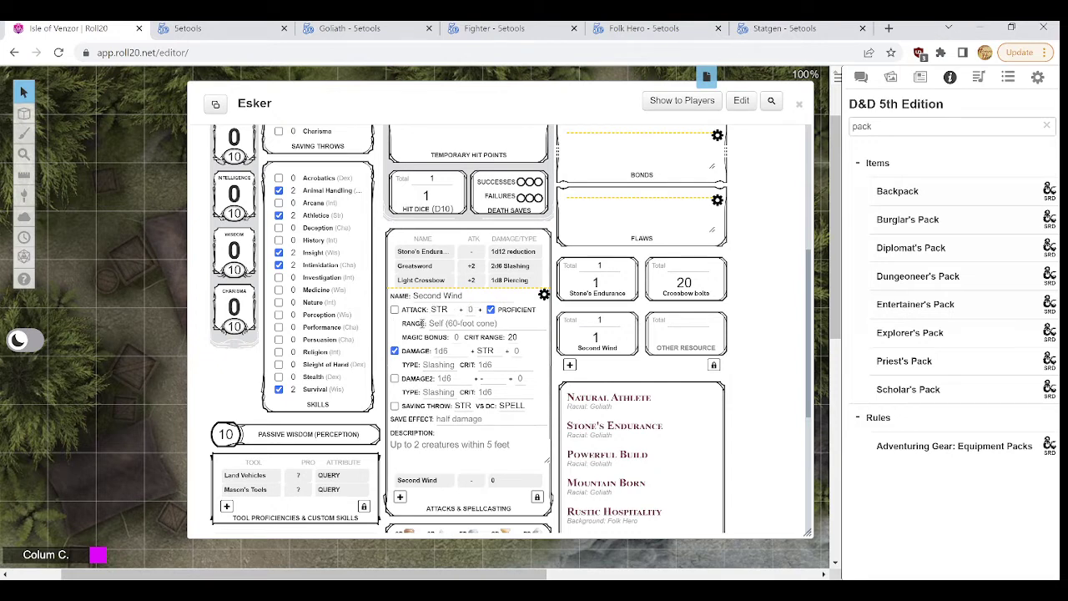
# Step: Set the Second Wind entry's damage to 1d10 with no ability modifier, a bonus of 1 and the type "healing"
pyautogui.click(454, 350)
pyautogui.write('1d10')
pyautogui.press('Tab')
pyautogui.click(488, 435)
pyautogui.click(516, 351)
pyautogui.write('1')
pyautogui.click(516, 351)
pyautogui.click(453, 365)
pyautogui.write('hea')
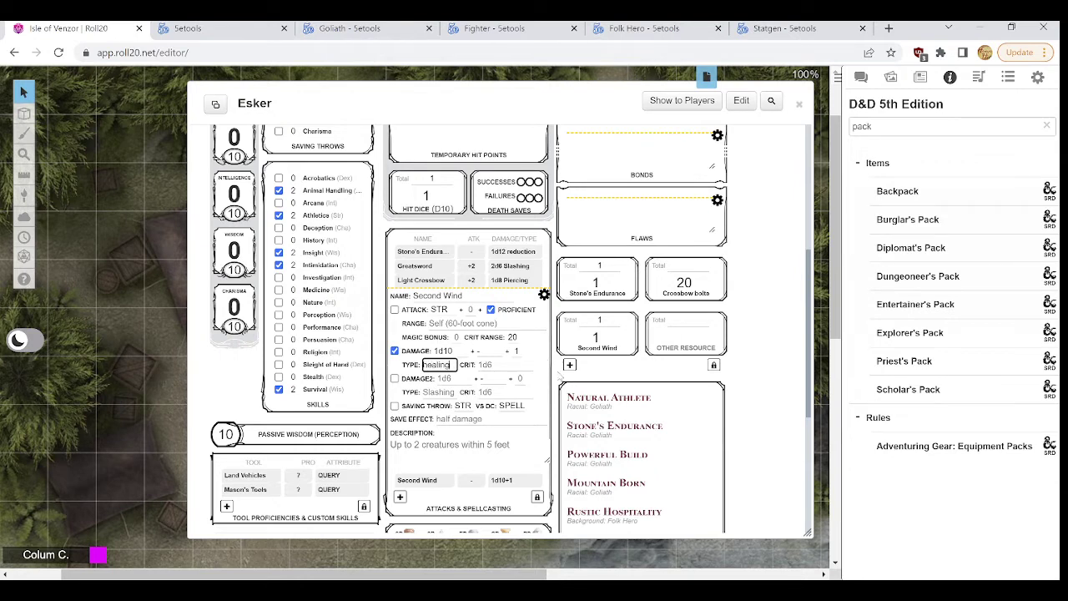
# Step: Close the Second Wind attack entry's settings and move it directly below Stone's Endurance in the Attacks & Spellcasting list
pyautogui.click(559, 381)
pyautogui.click(544, 295)
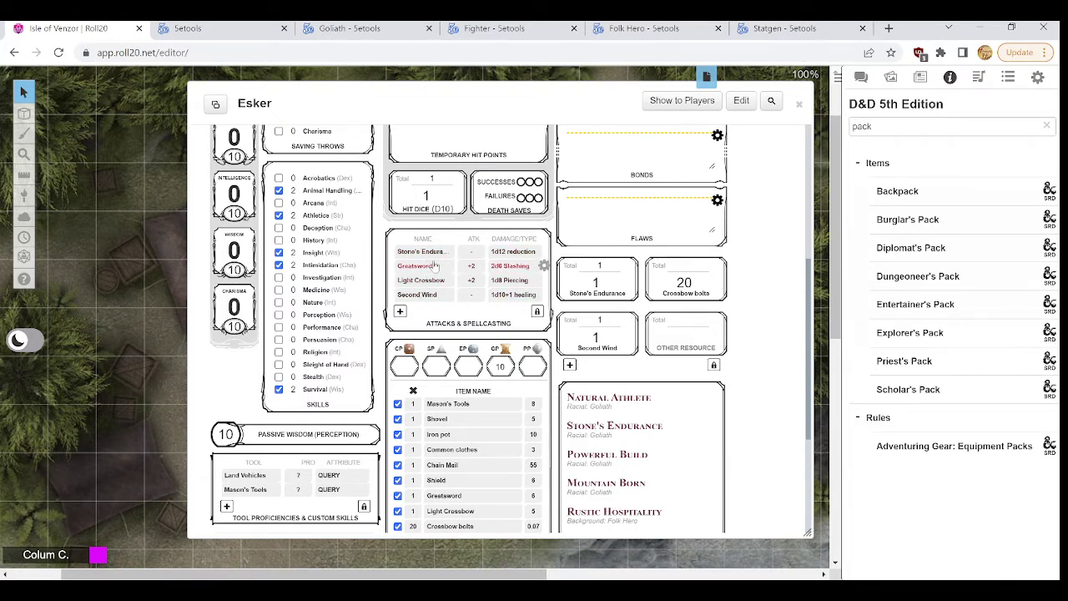
pyautogui.click(537, 312)
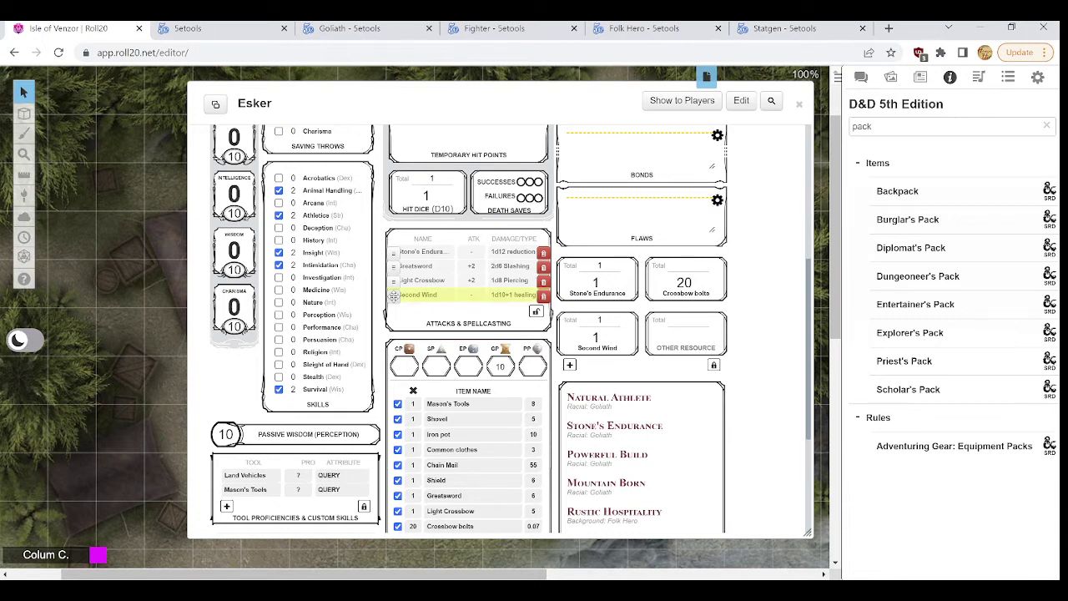
pyautogui.moveTo(393, 295); pyautogui.dragTo(396, 265)
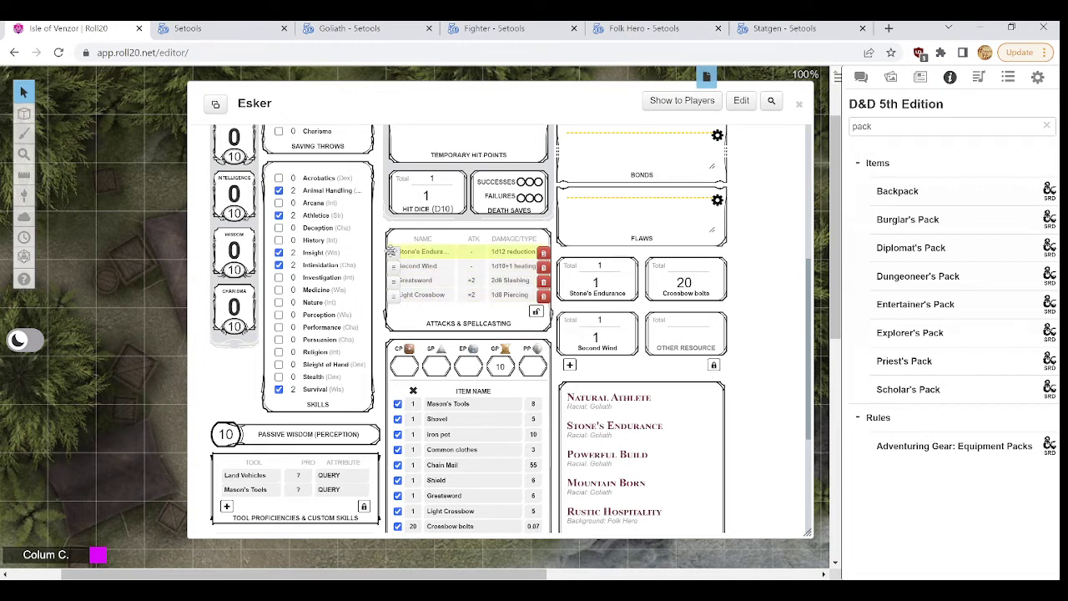
pyautogui.click(537, 312)
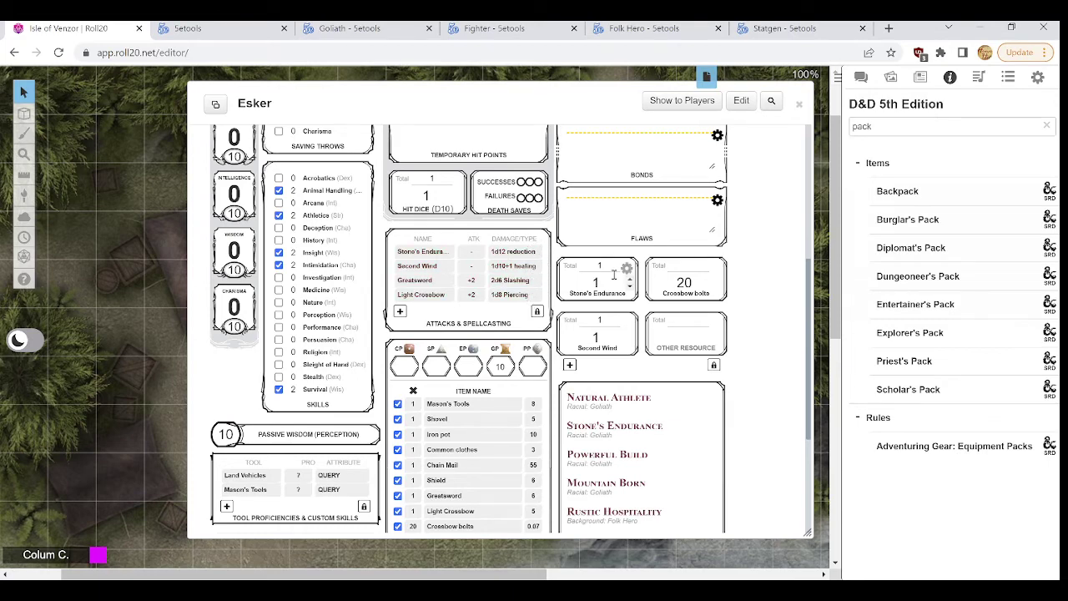
pyautogui.scroll(3, 664, 331)
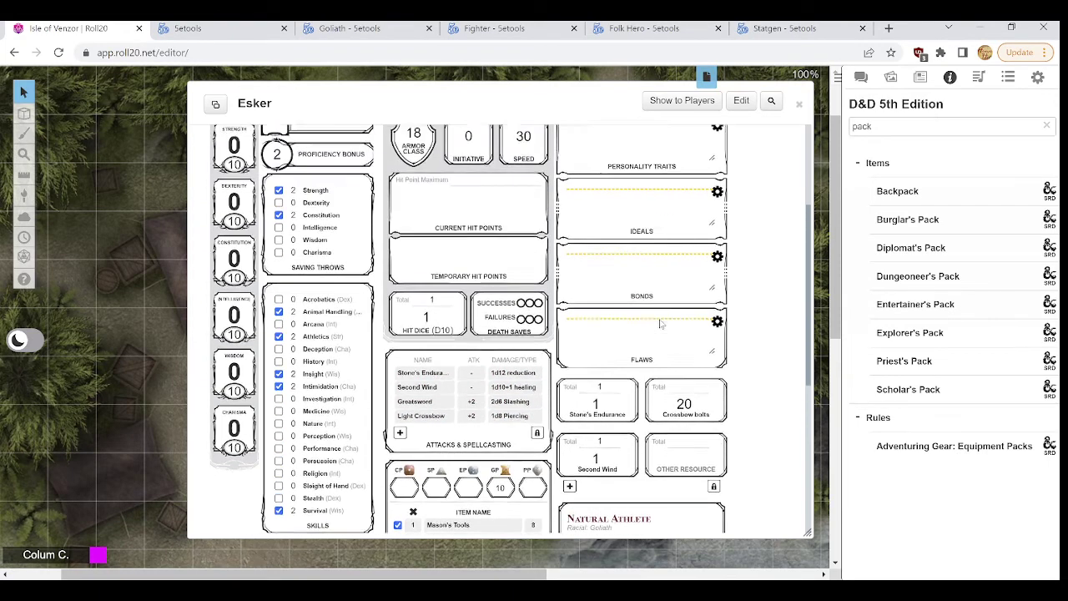
pyautogui.scroll(-1, 660, 321)
pyautogui.scroll(-4, 659, 321)
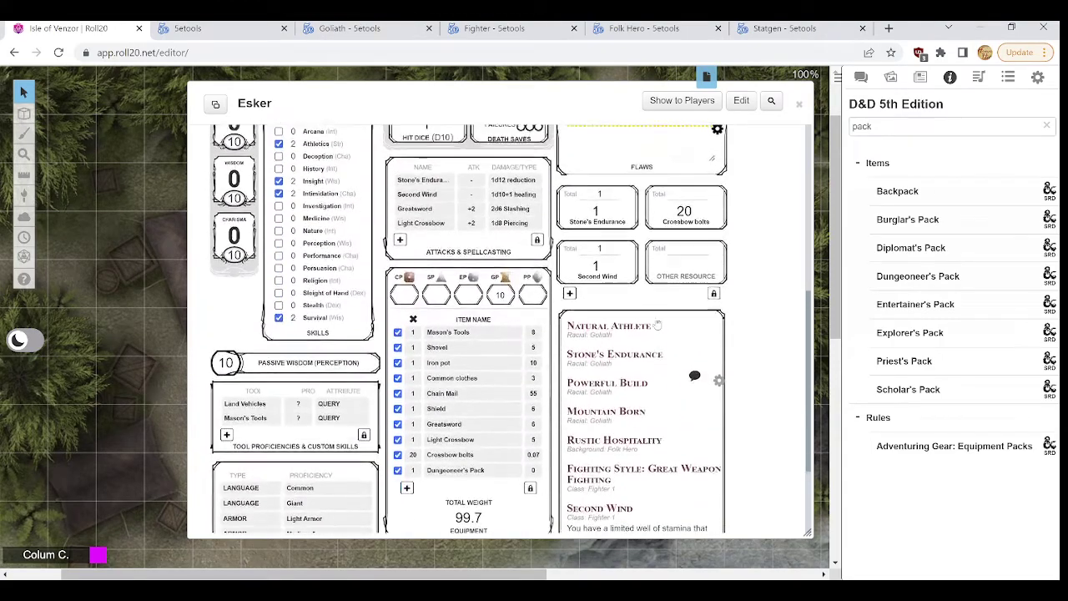
pyautogui.scroll(4, 491, 409)
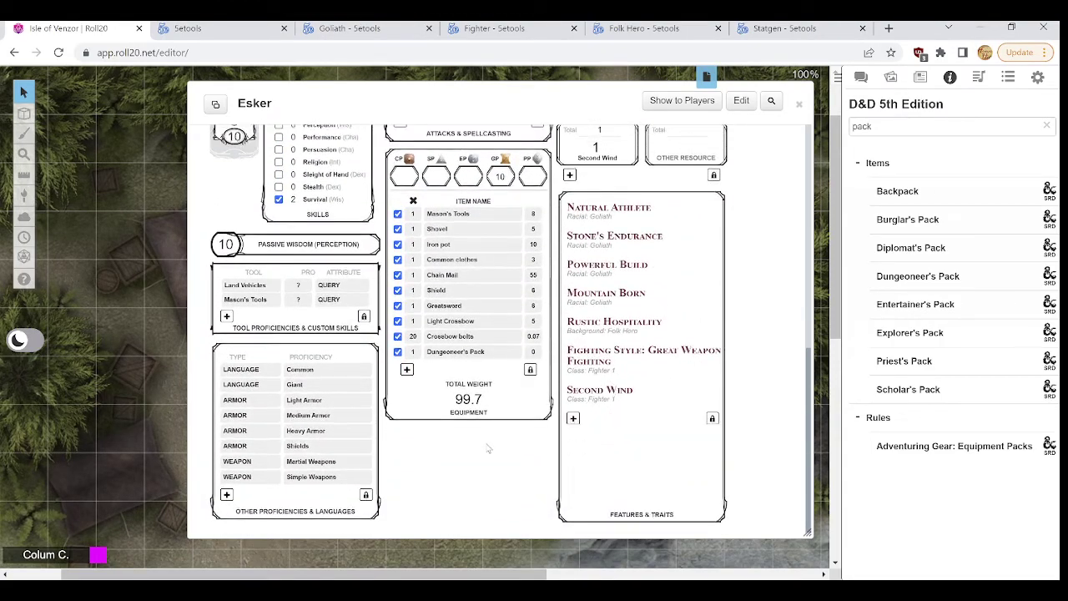
pyautogui.scroll(1, 491, 409)
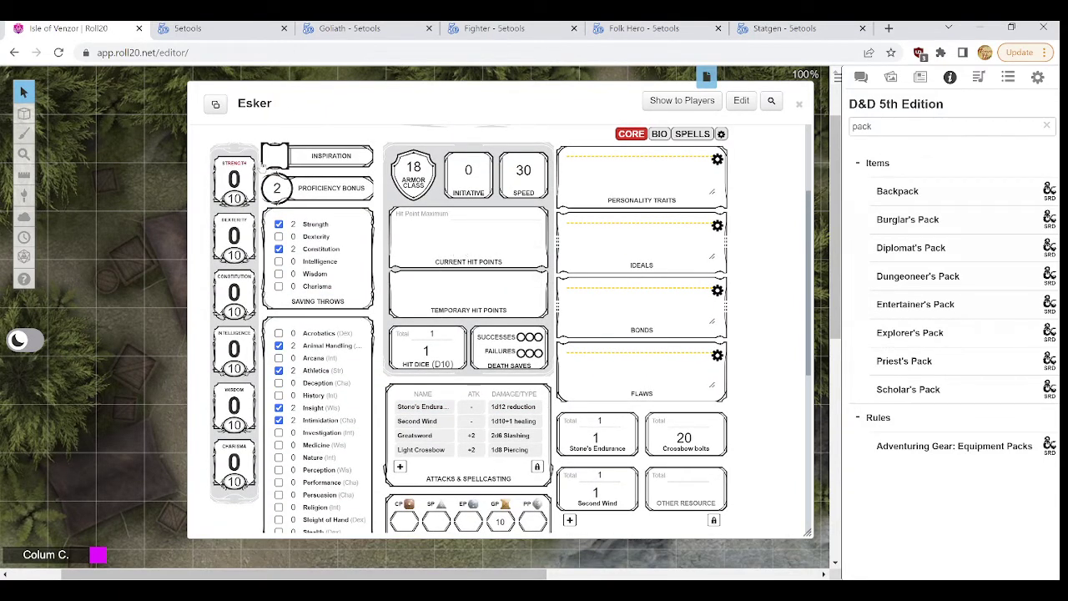
# Step: Switch to the 5etools Statgen page, select Goliath [VGM] as the race and check its ability scores on the Goliath page
pyautogui.click(253, 23)
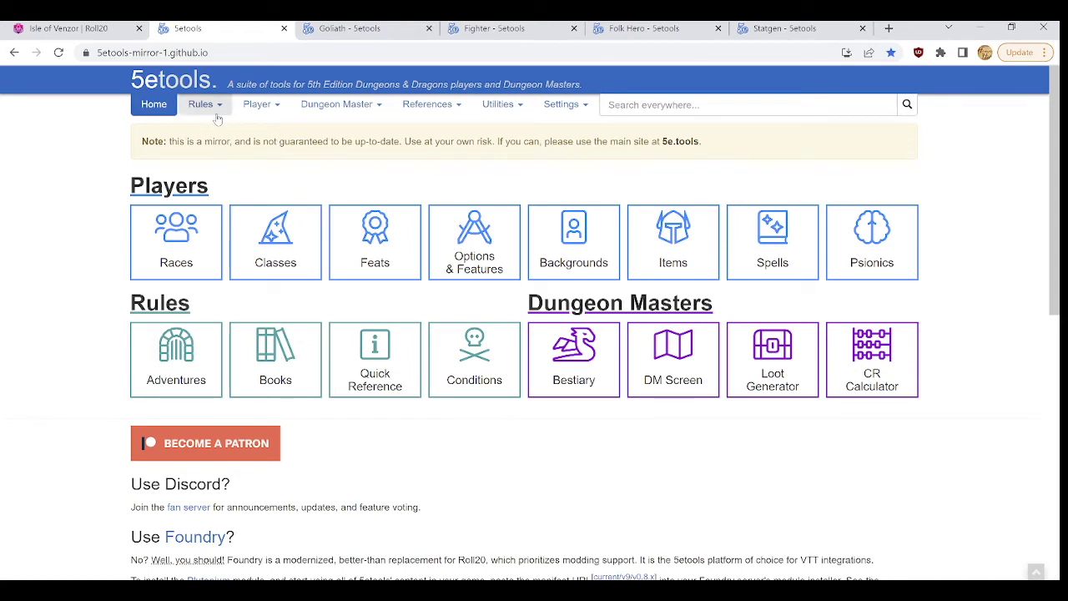
pyautogui.click(276, 109)
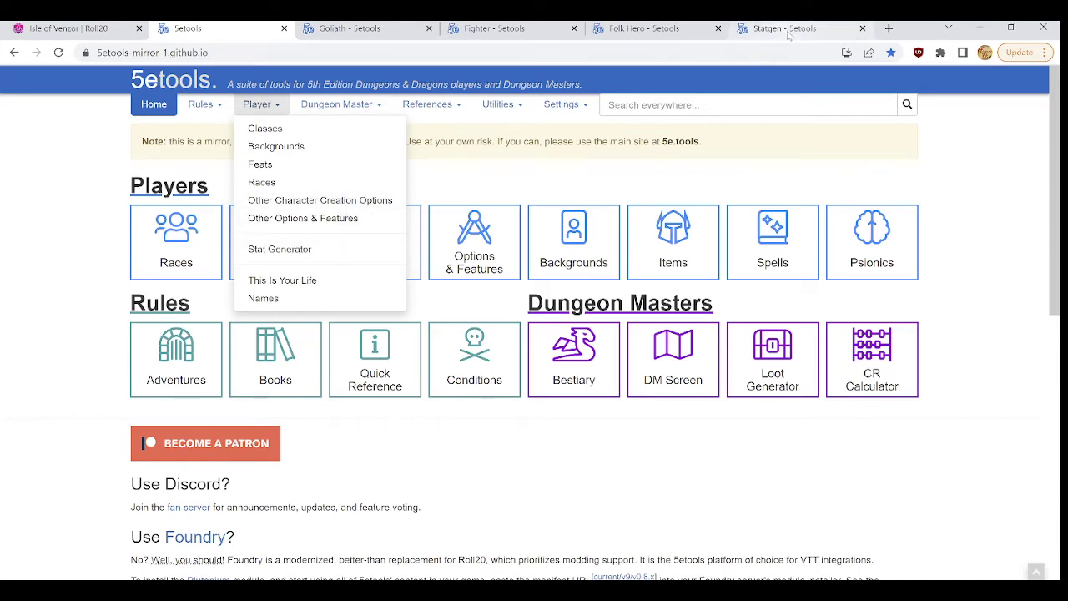
pyautogui.click(788, 31)
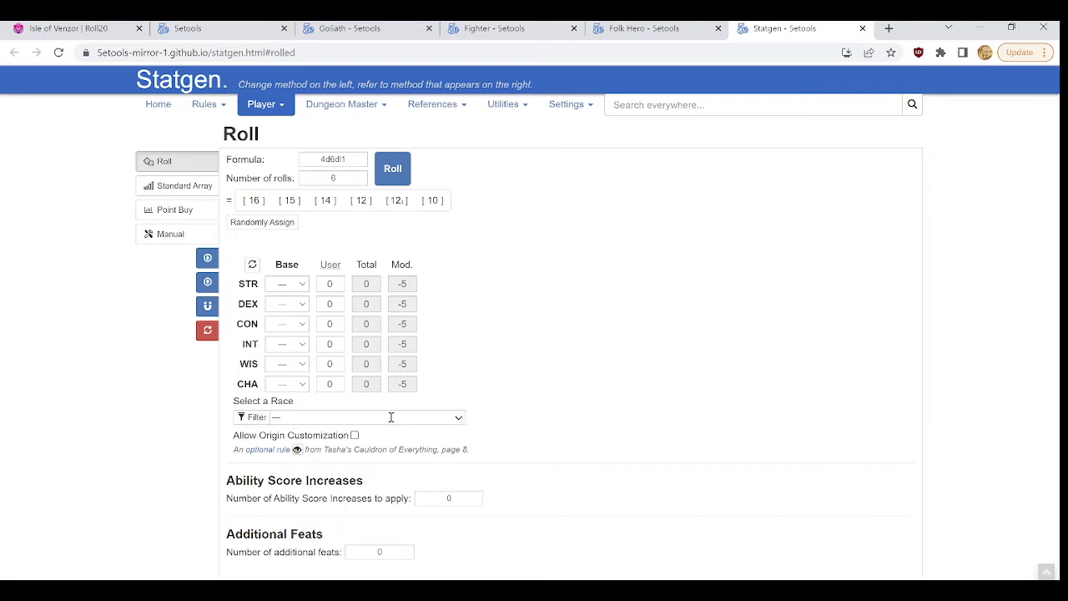
pyautogui.click(458, 419)
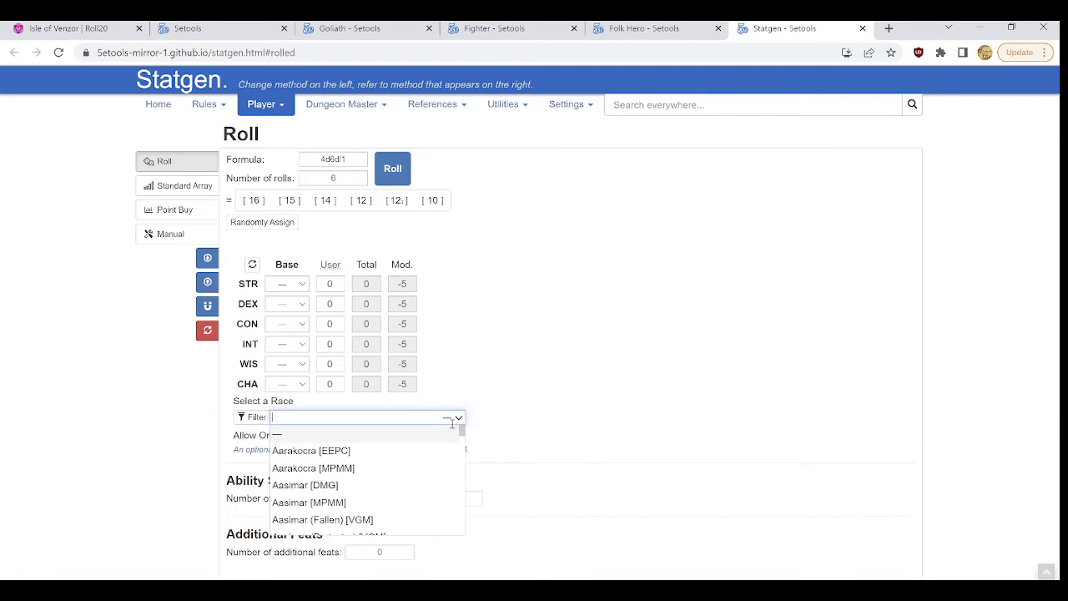
pyautogui.write('gol')
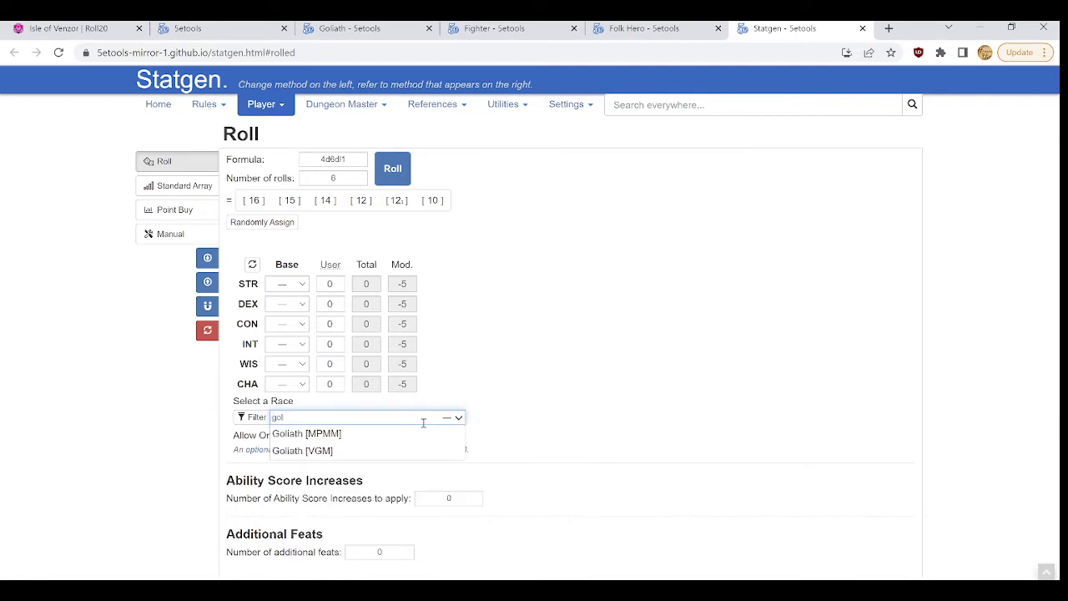
pyautogui.click(346, 455)
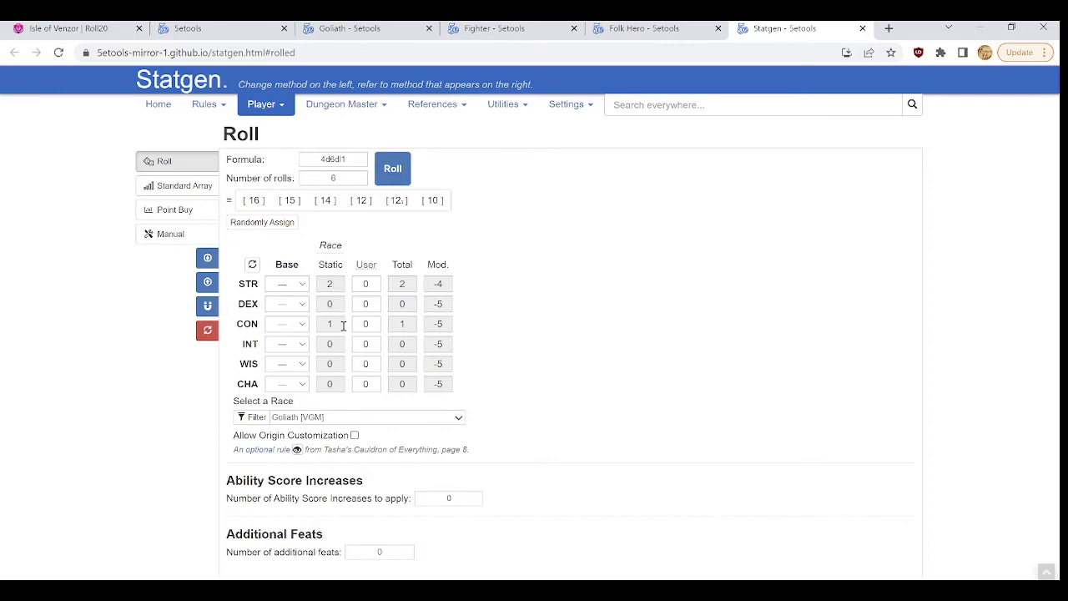
pyautogui.click(353, 27)
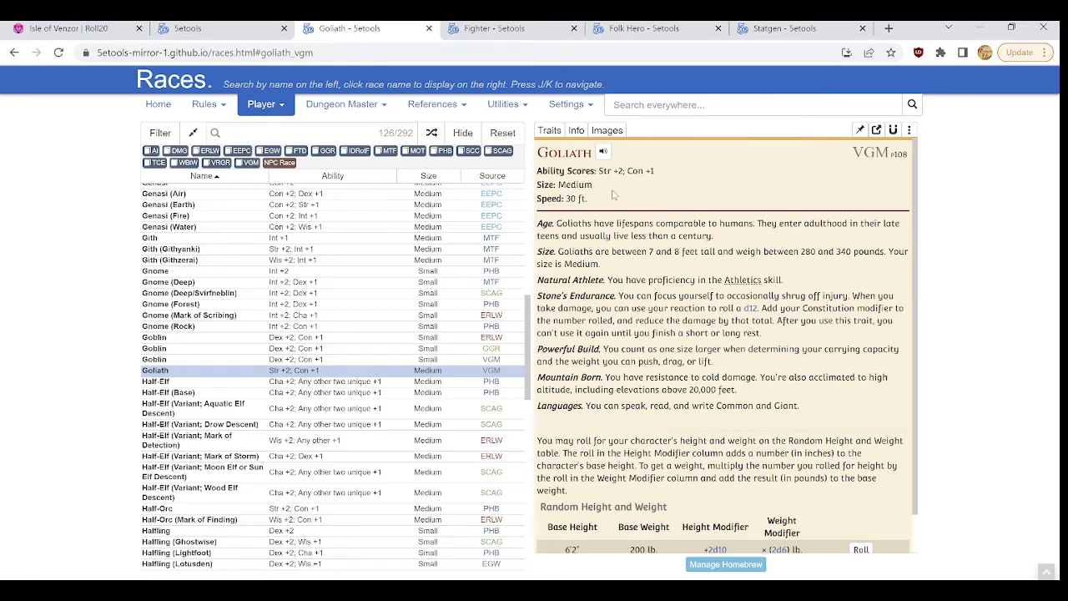
pyautogui.click(759, 32)
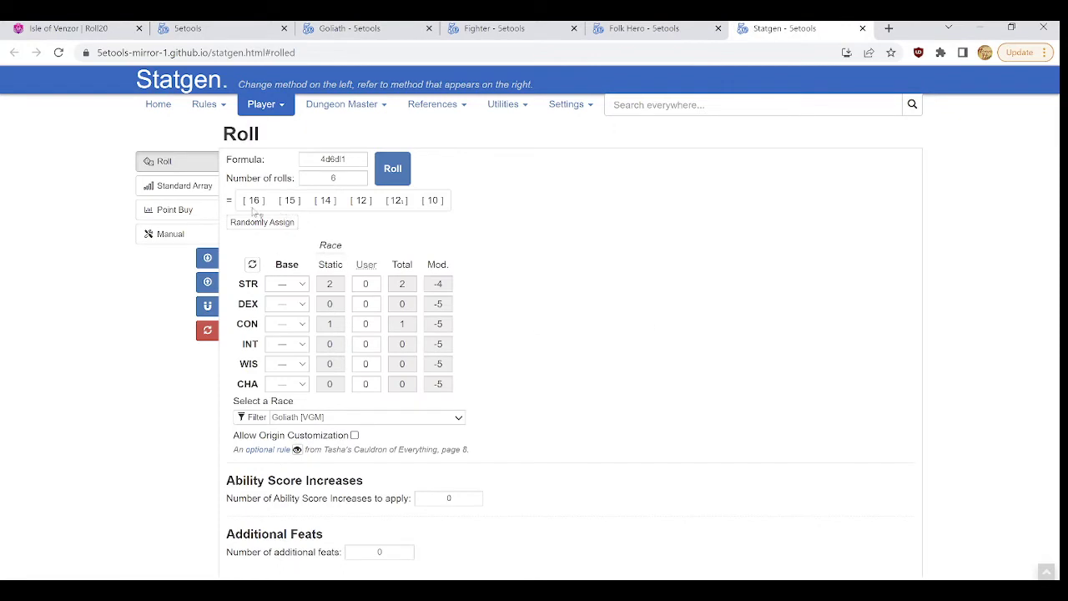
# Step: Assign the rolled base scores 16 to Strength, 15 to Constitution and 10 to Intelligence
pyautogui.click(304, 285)
pyautogui.click(301, 307)
pyautogui.click(303, 324)
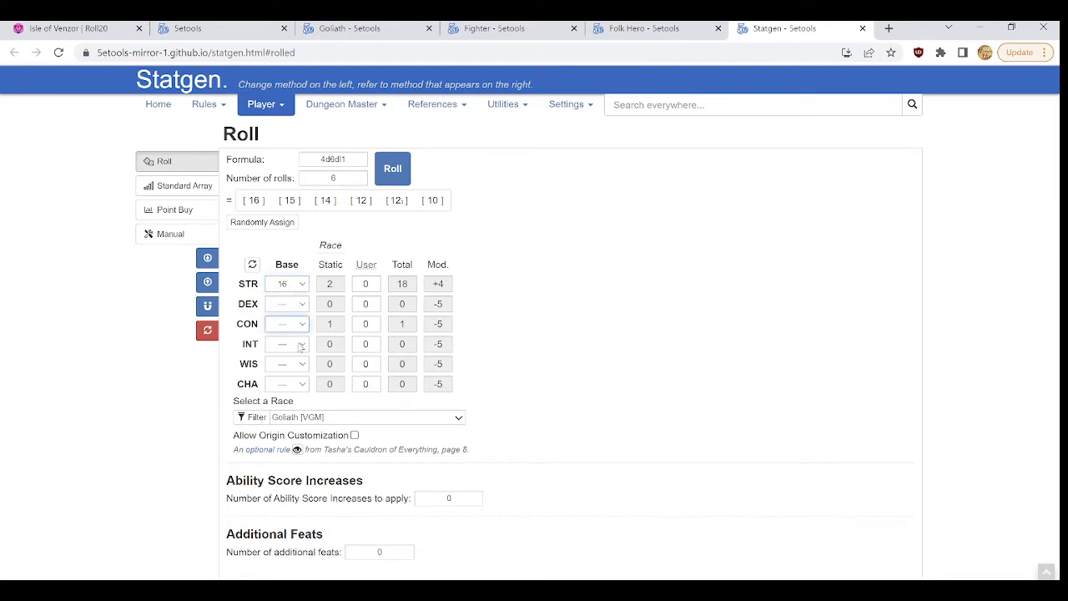
pyautogui.click(293, 366)
pyautogui.click(297, 347)
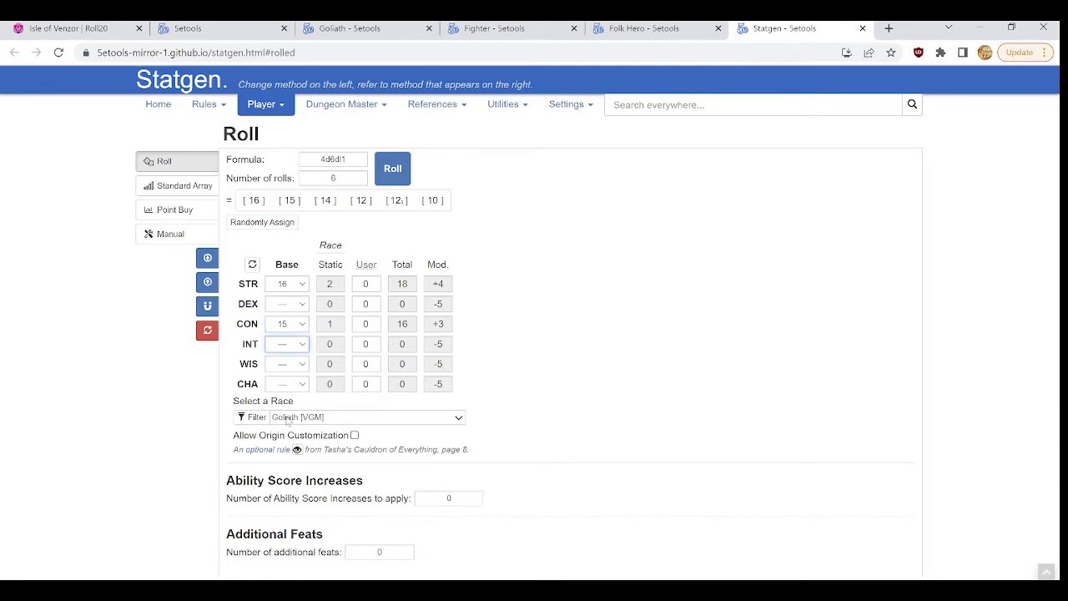
pyautogui.click(288, 421)
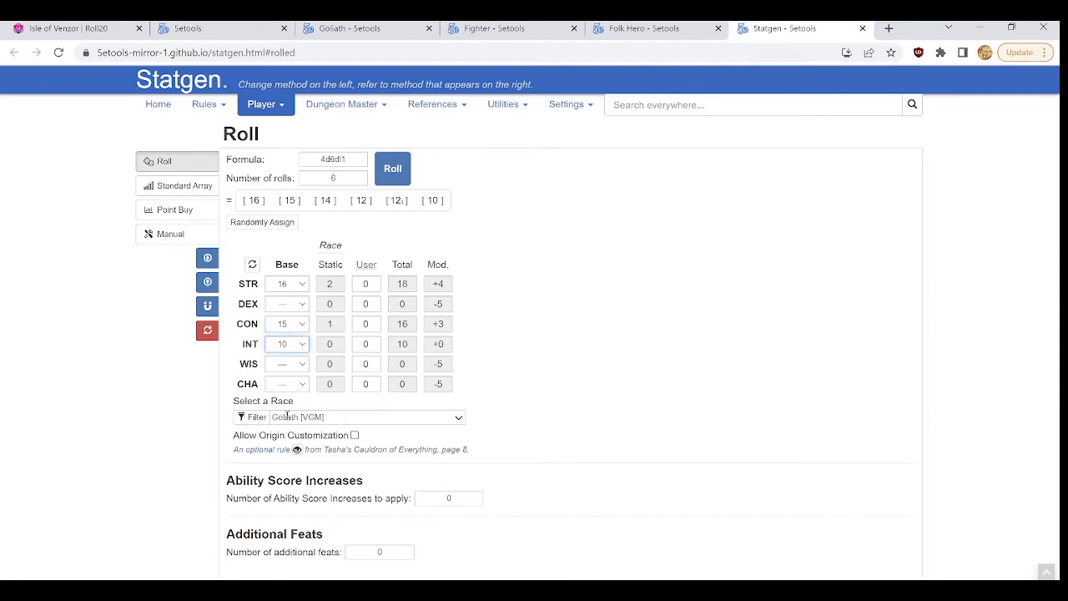
# Step: Assign the remaining rolled base scores: 14 to Wisdom, 12 to Charisma and 12 to Dexterity
pyautogui.click(302, 368)
pyautogui.click(292, 407)
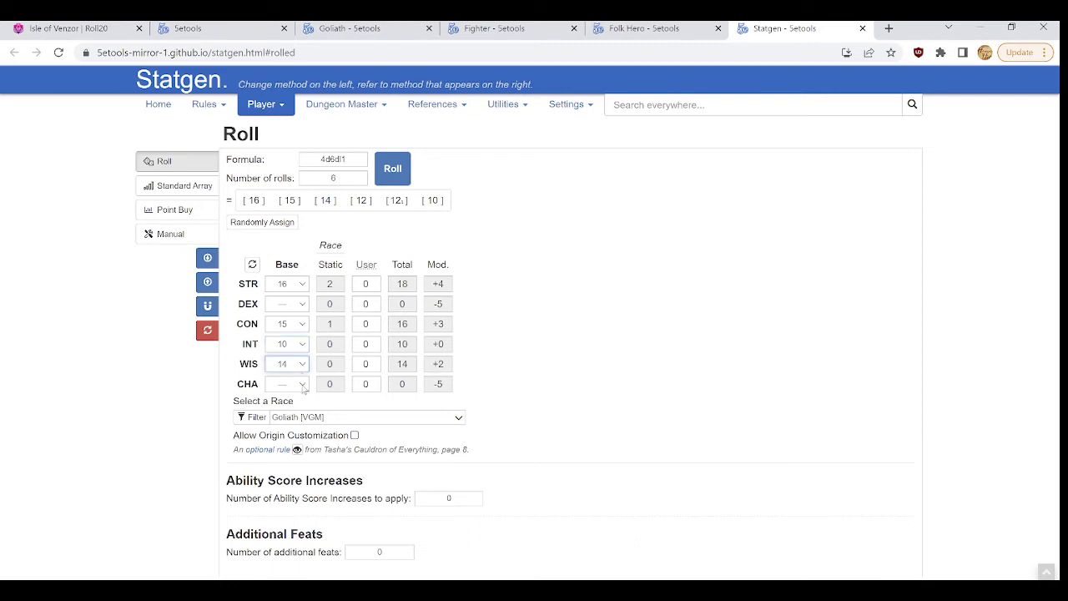
pyautogui.click(303, 387)
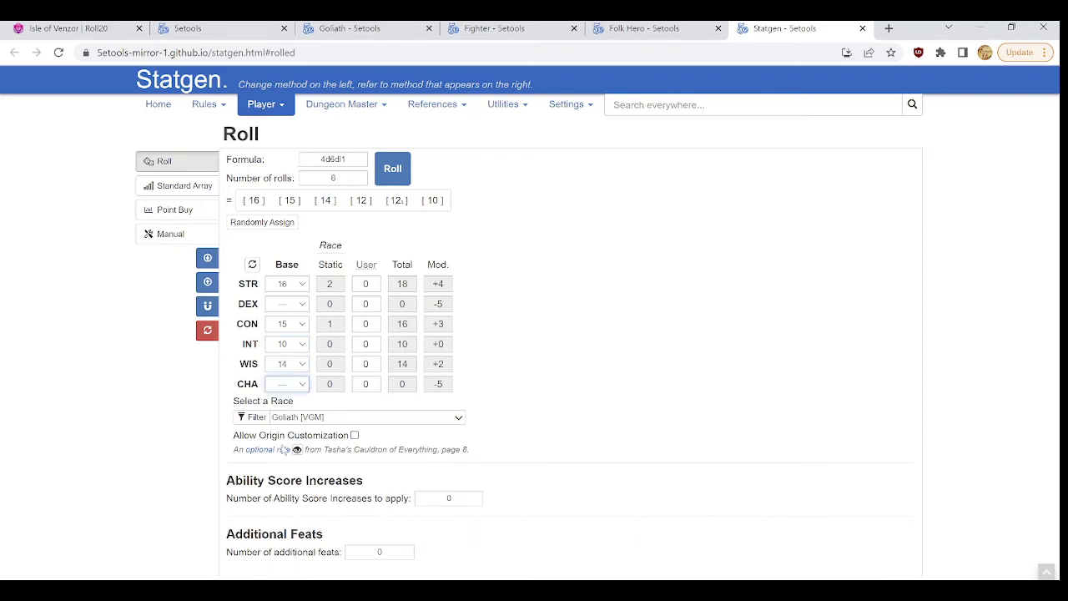
pyautogui.click(284, 449)
pyautogui.click(302, 306)
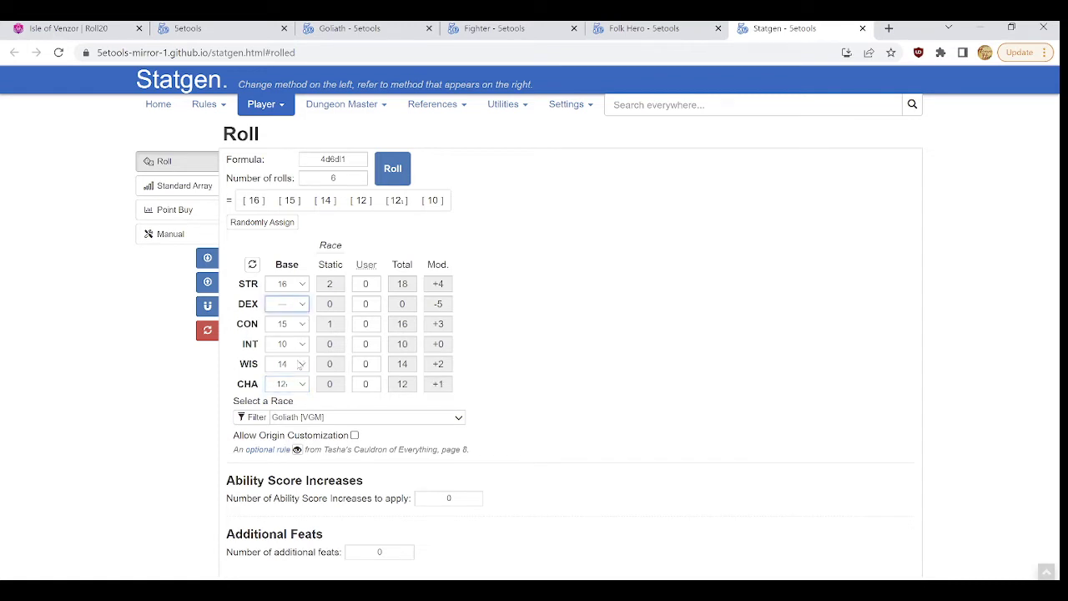
pyautogui.click(294, 363)
# Step: Switch back to Esker's Roll20 sheet and set the Strength score to 18 and Dexterity to 12
pyautogui.click(88, 27)
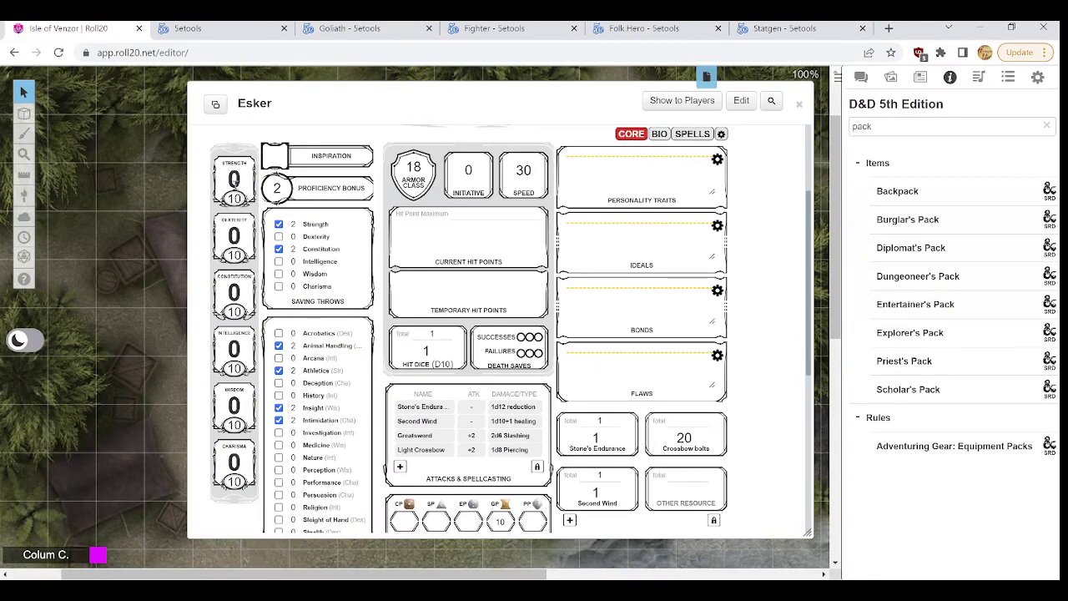
pyautogui.doubleClick(234, 199)
pyautogui.write('18')
pyautogui.click(258, 214)
pyautogui.doubleClick(234, 255)
pyautogui.write('12')
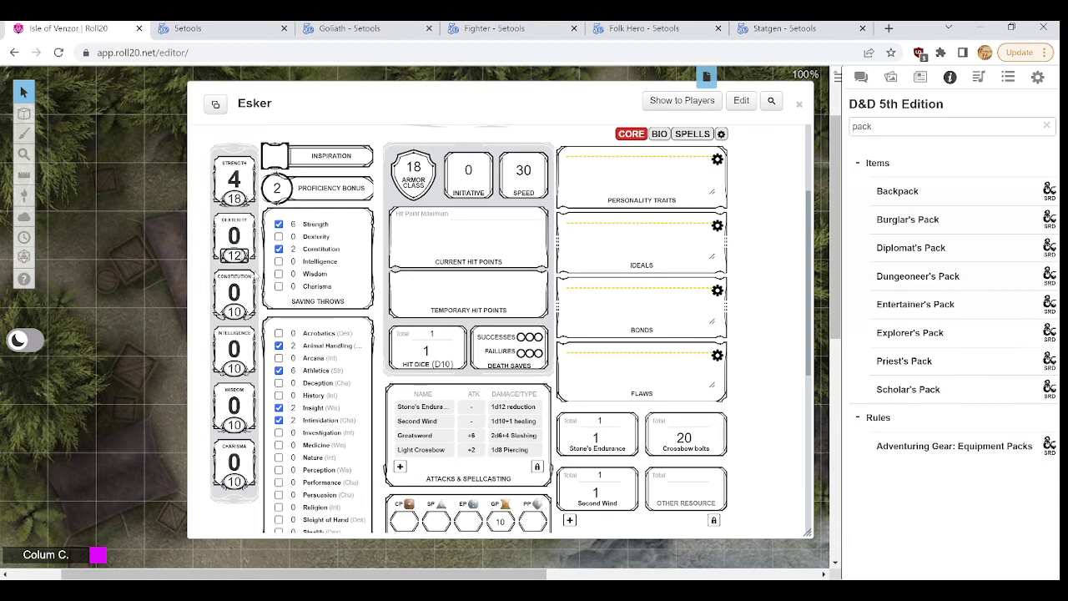
pyautogui.click(257, 269)
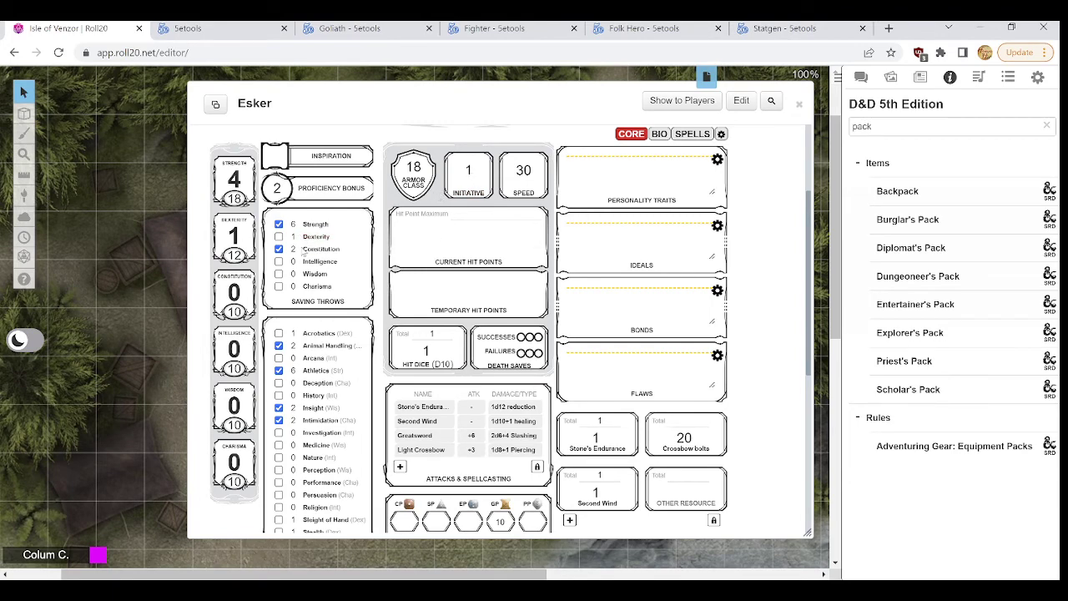
# Step: Set Esker's Constitution score to 16 on the character sheet
pyautogui.scroll(-2, 327, 267)
pyautogui.scroll(1, 325, 236)
pyautogui.scroll(1, 325, 236)
pyautogui.scroll(-1, 311, 438)
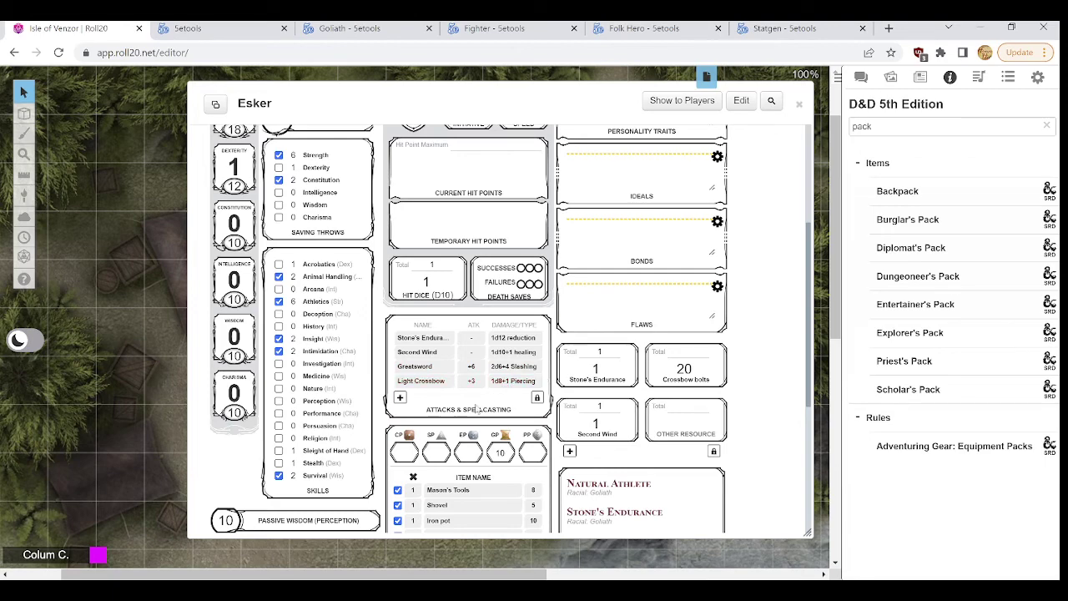
pyautogui.scroll(2, 461, 405)
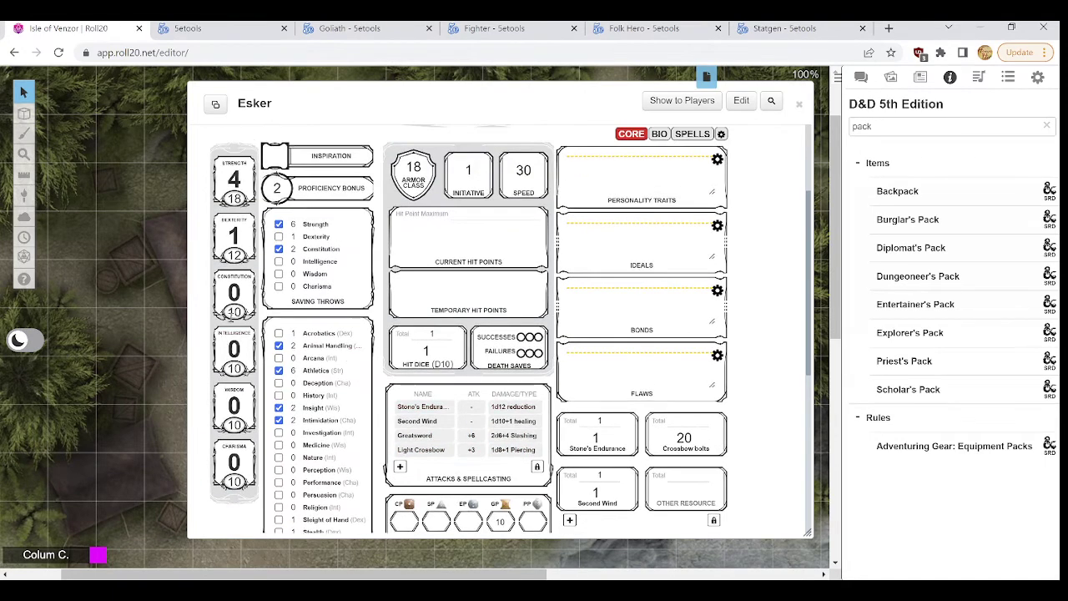
pyautogui.doubleClick(235, 312)
pyautogui.write('10')
pyautogui.click(260, 324)
# Step: Set both the hit point maximum and the current hit points to 13
pyautogui.click(487, 213)
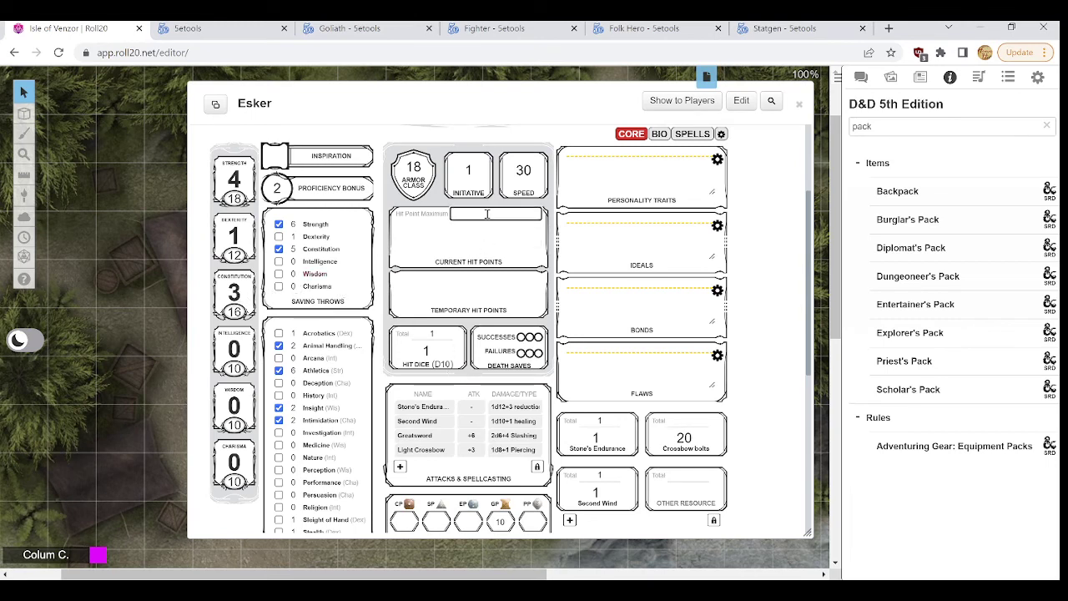
pyautogui.write('13')
pyautogui.click(751, 243)
pyautogui.click(456, 241)
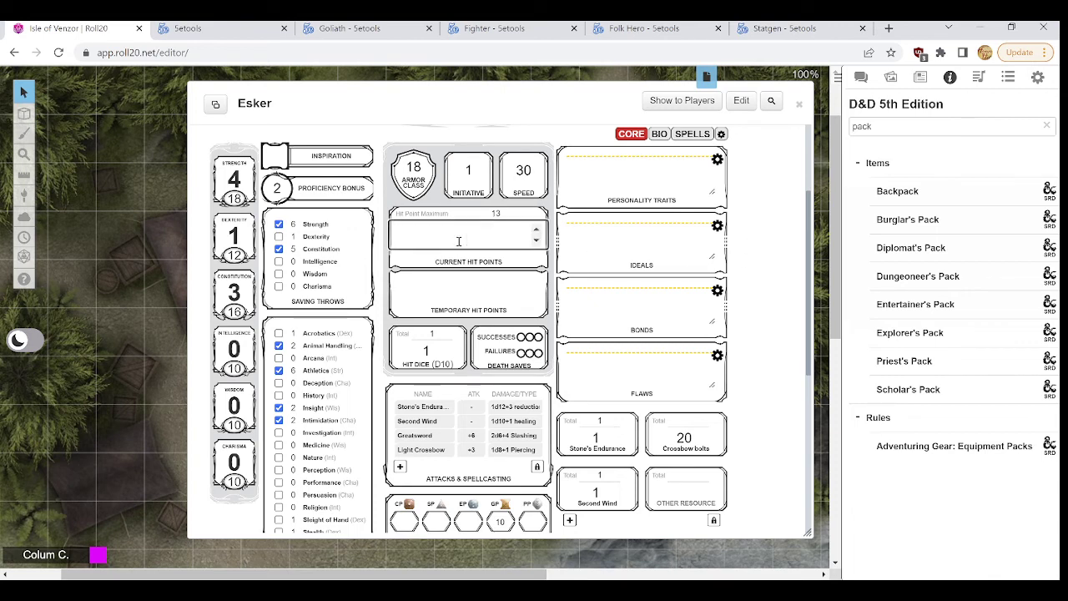
pyautogui.write('13')
pyautogui.click(749, 248)
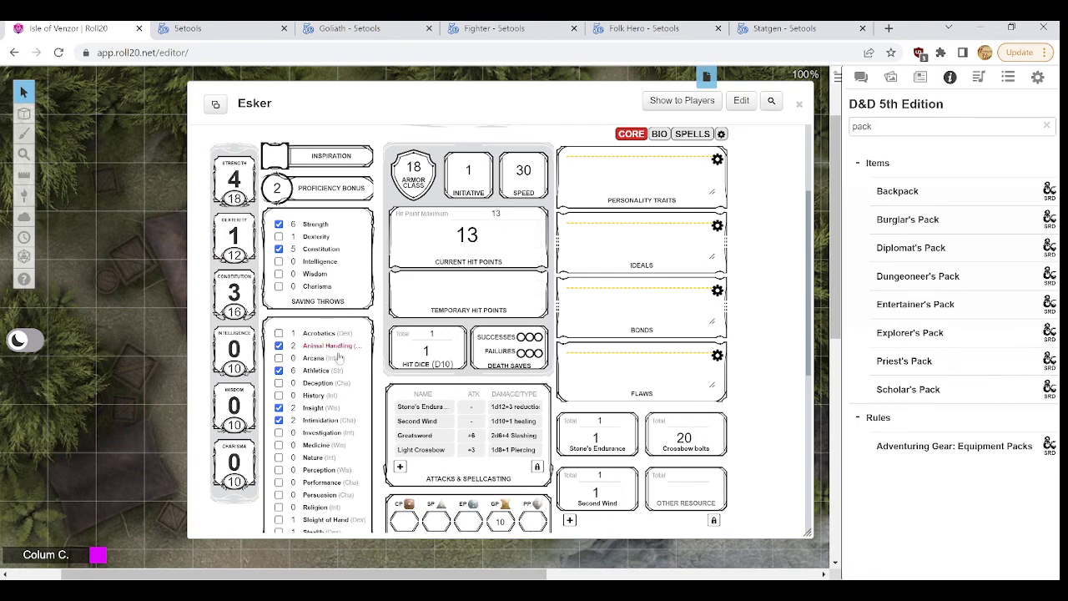
# Step: Set Esker's Wisdom score to 14 and Charisma score to 12
pyautogui.scroll(-1, 338, 357)
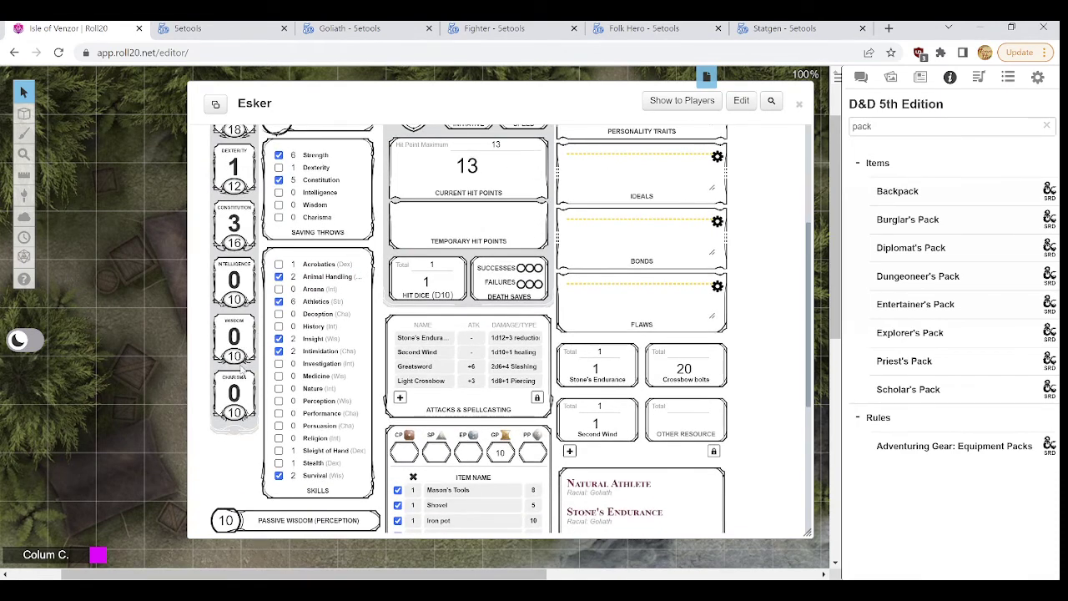
pyautogui.doubleClick(236, 356)
pyautogui.write('14')
pyautogui.doubleClick(237, 412)
pyautogui.write('12')
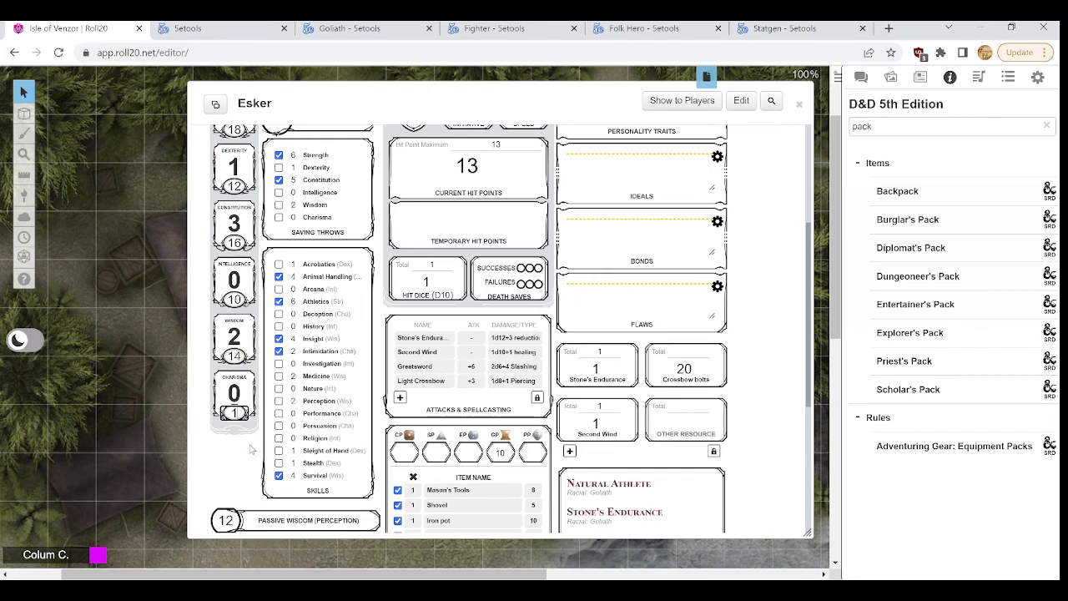
pyautogui.click(237, 427)
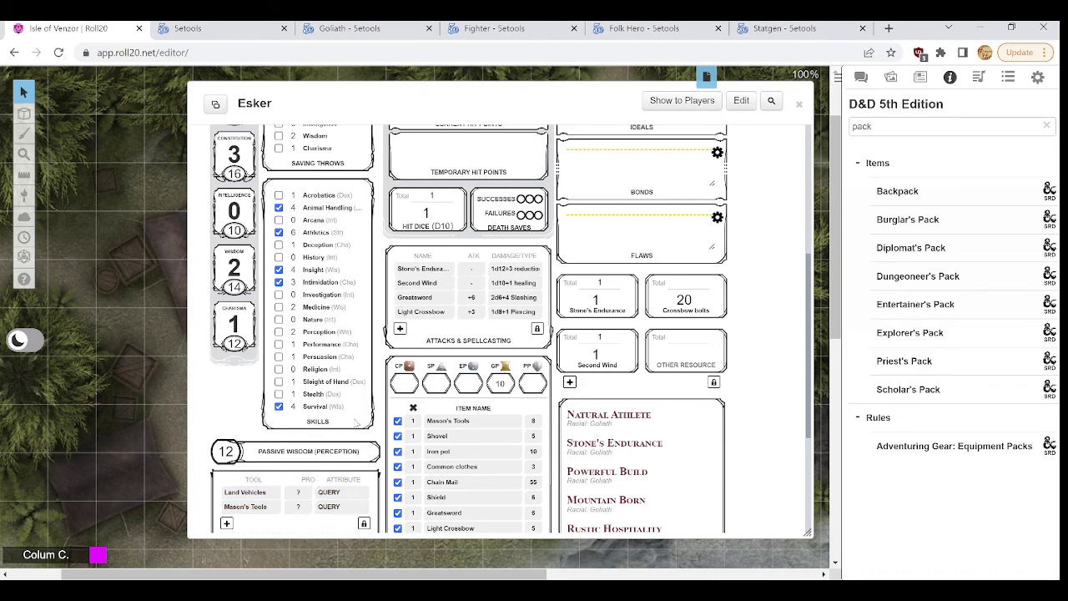
# Step: Review the filled-in character sheet, from the ability scores and hit points to the equipment, proficiencies and features
pyautogui.scroll(3, 361, 451)
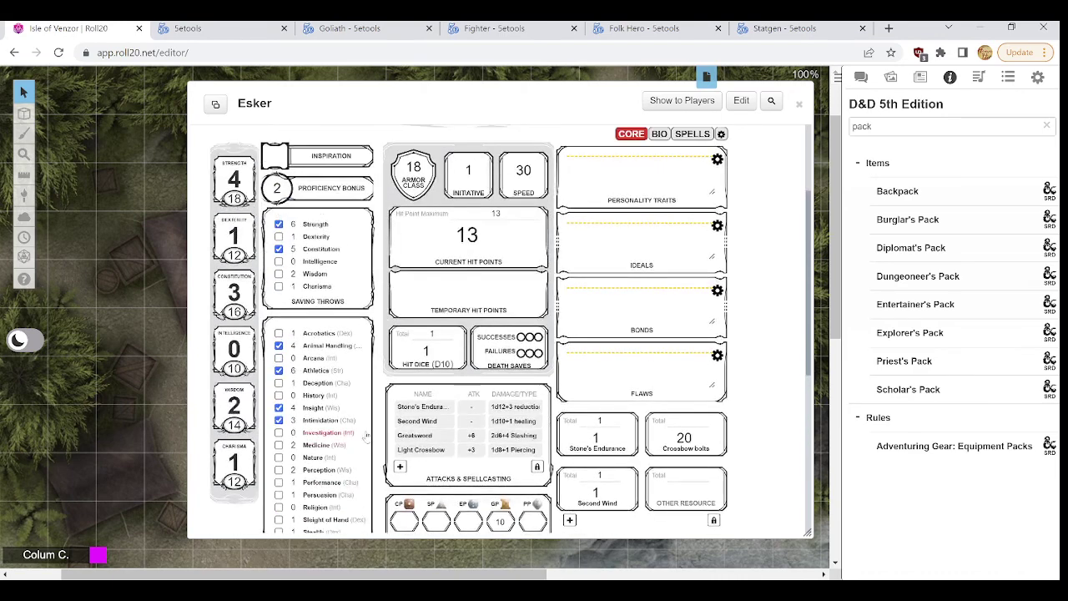
pyautogui.scroll(2, 377, 332)
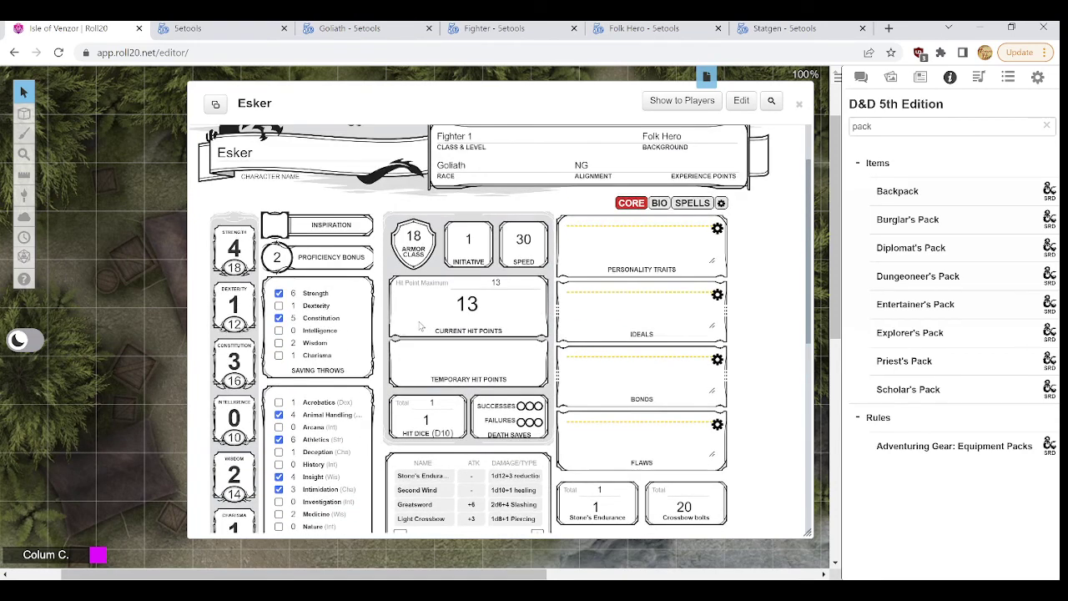
pyautogui.scroll(-5, 380, 334)
pyautogui.scroll(-3, 382, 333)
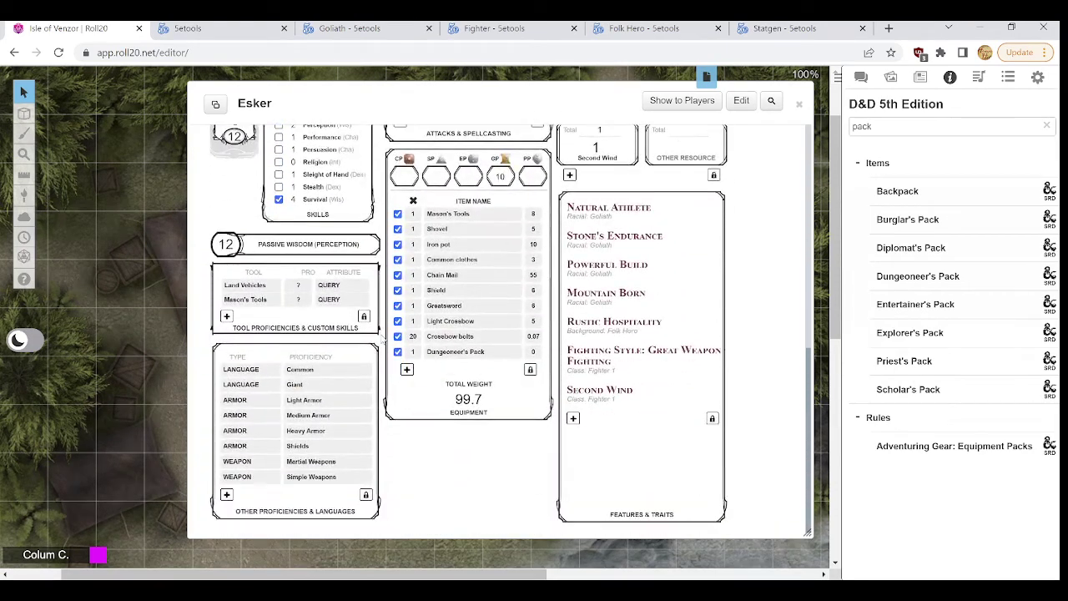
pyautogui.scroll(3, 446, 459)
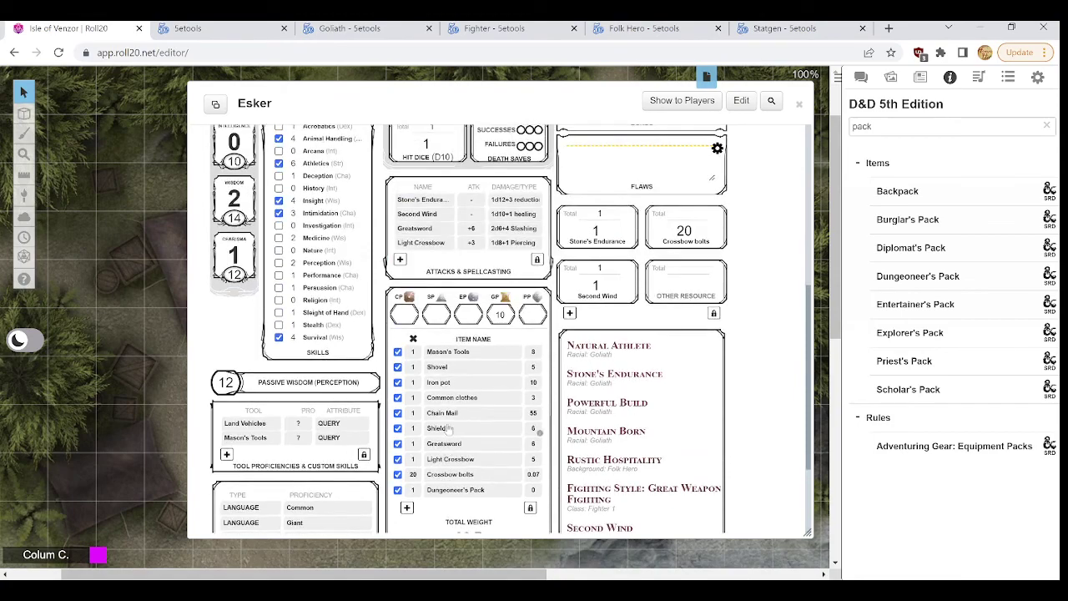
pyautogui.scroll(5, 448, 428)
pyautogui.scroll(-3, 431, 395)
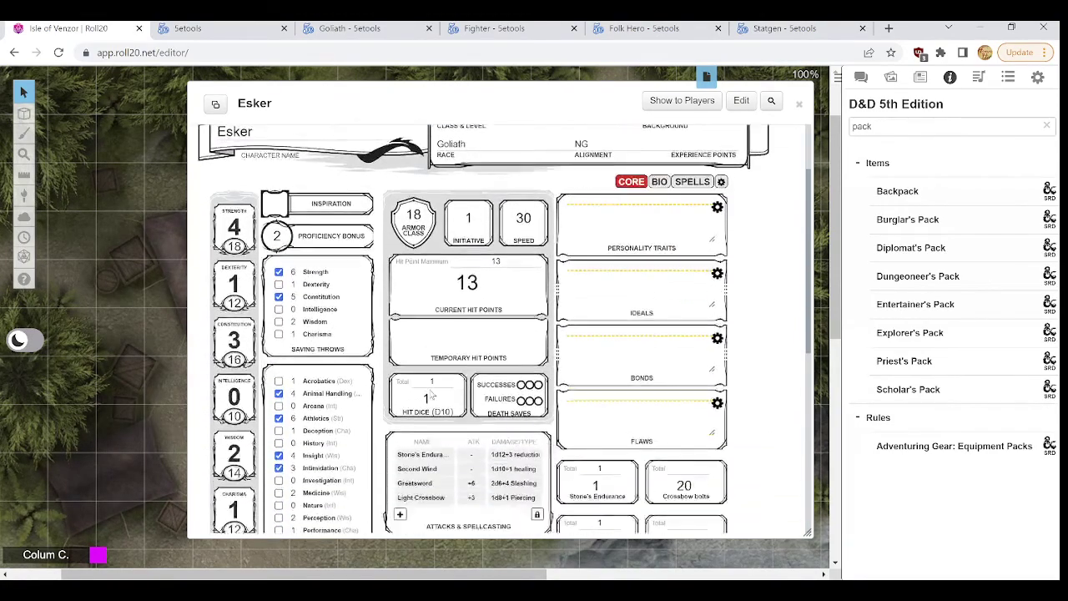
pyautogui.scroll(1, 377, 381)
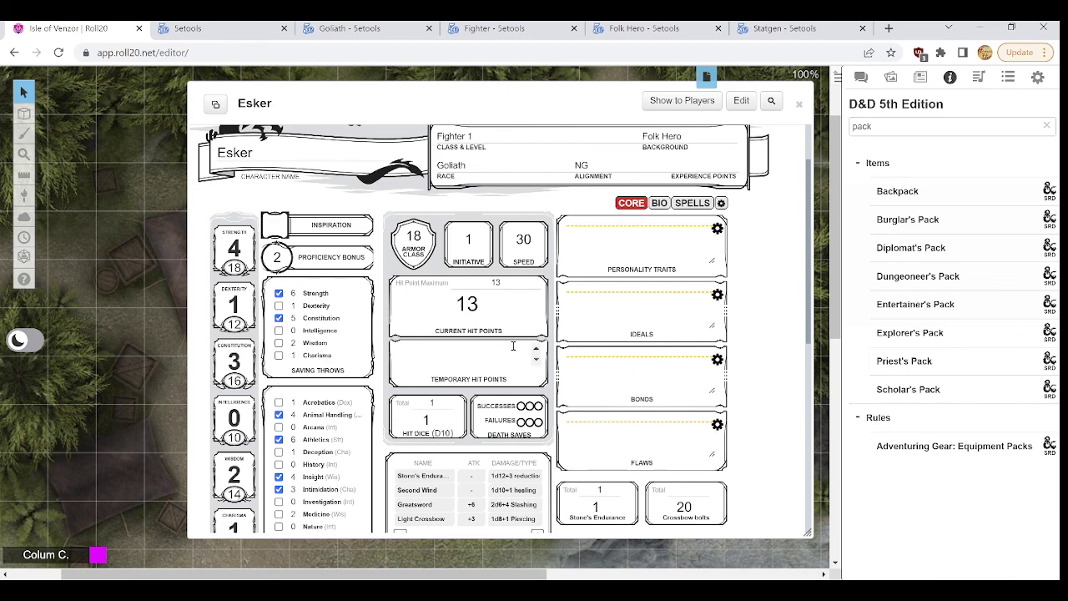
pyautogui.scroll(-4, 514, 345)
pyautogui.scroll(5, 521, 338)
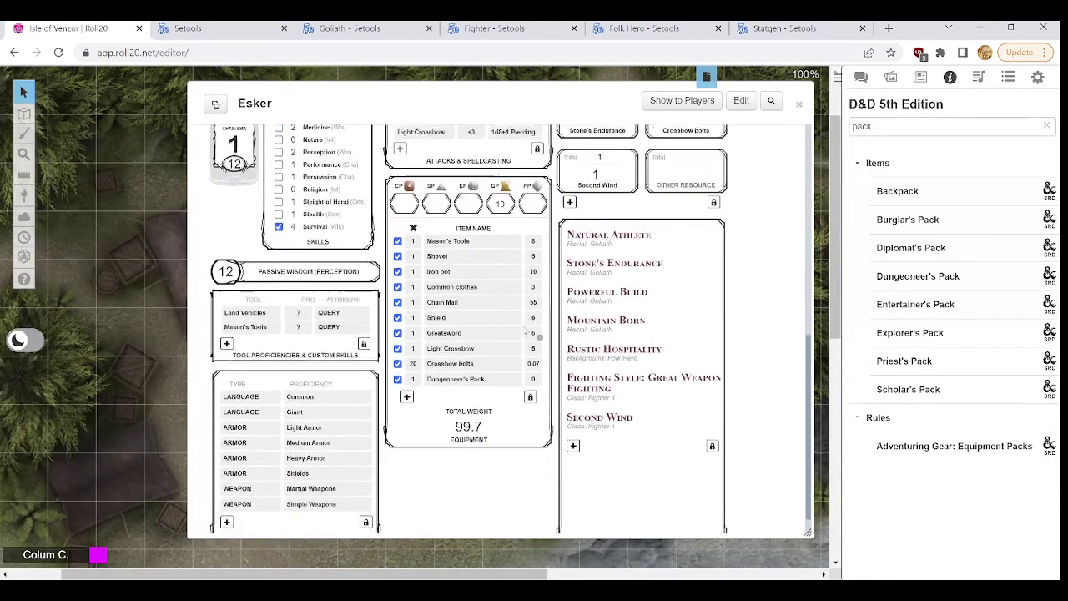